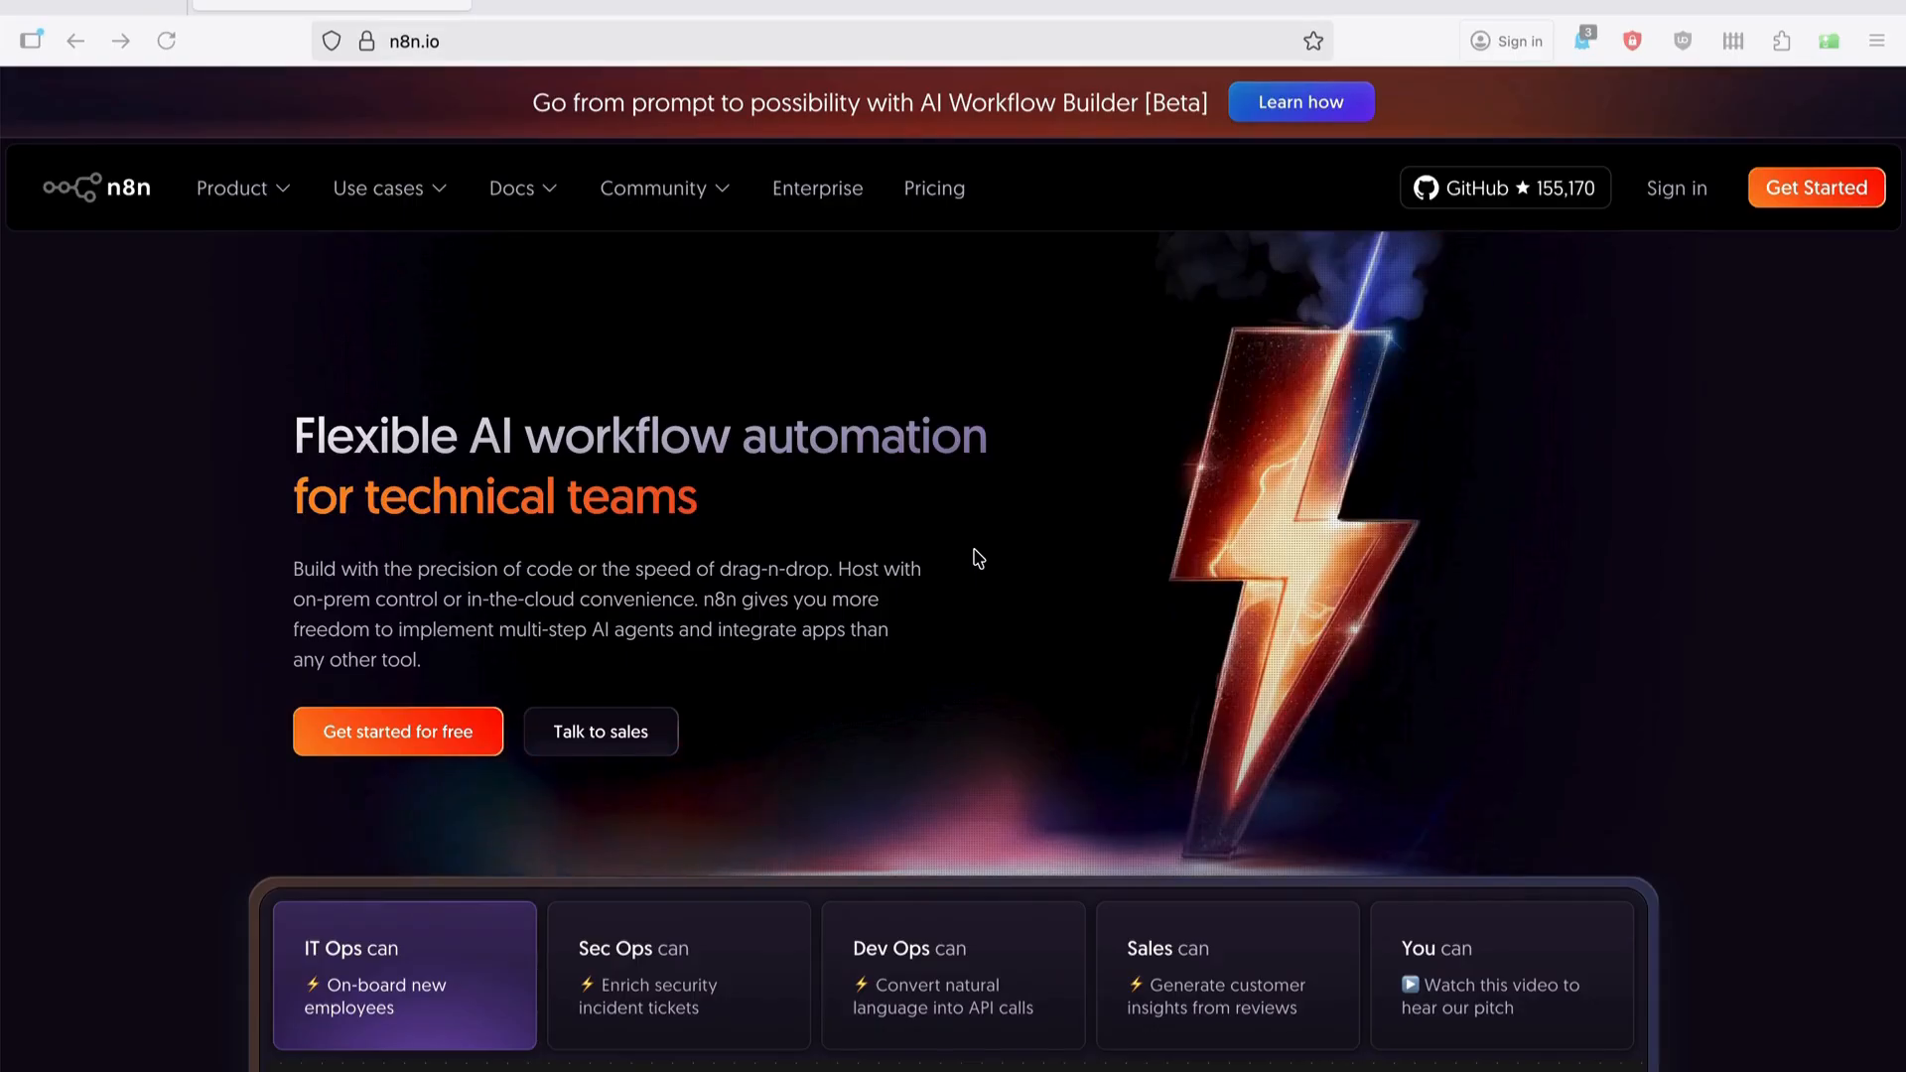
# View n8n's monthly plan prices: Starter $24, Pro $60, Business $800 per month.
pyautogui.click(934, 190)
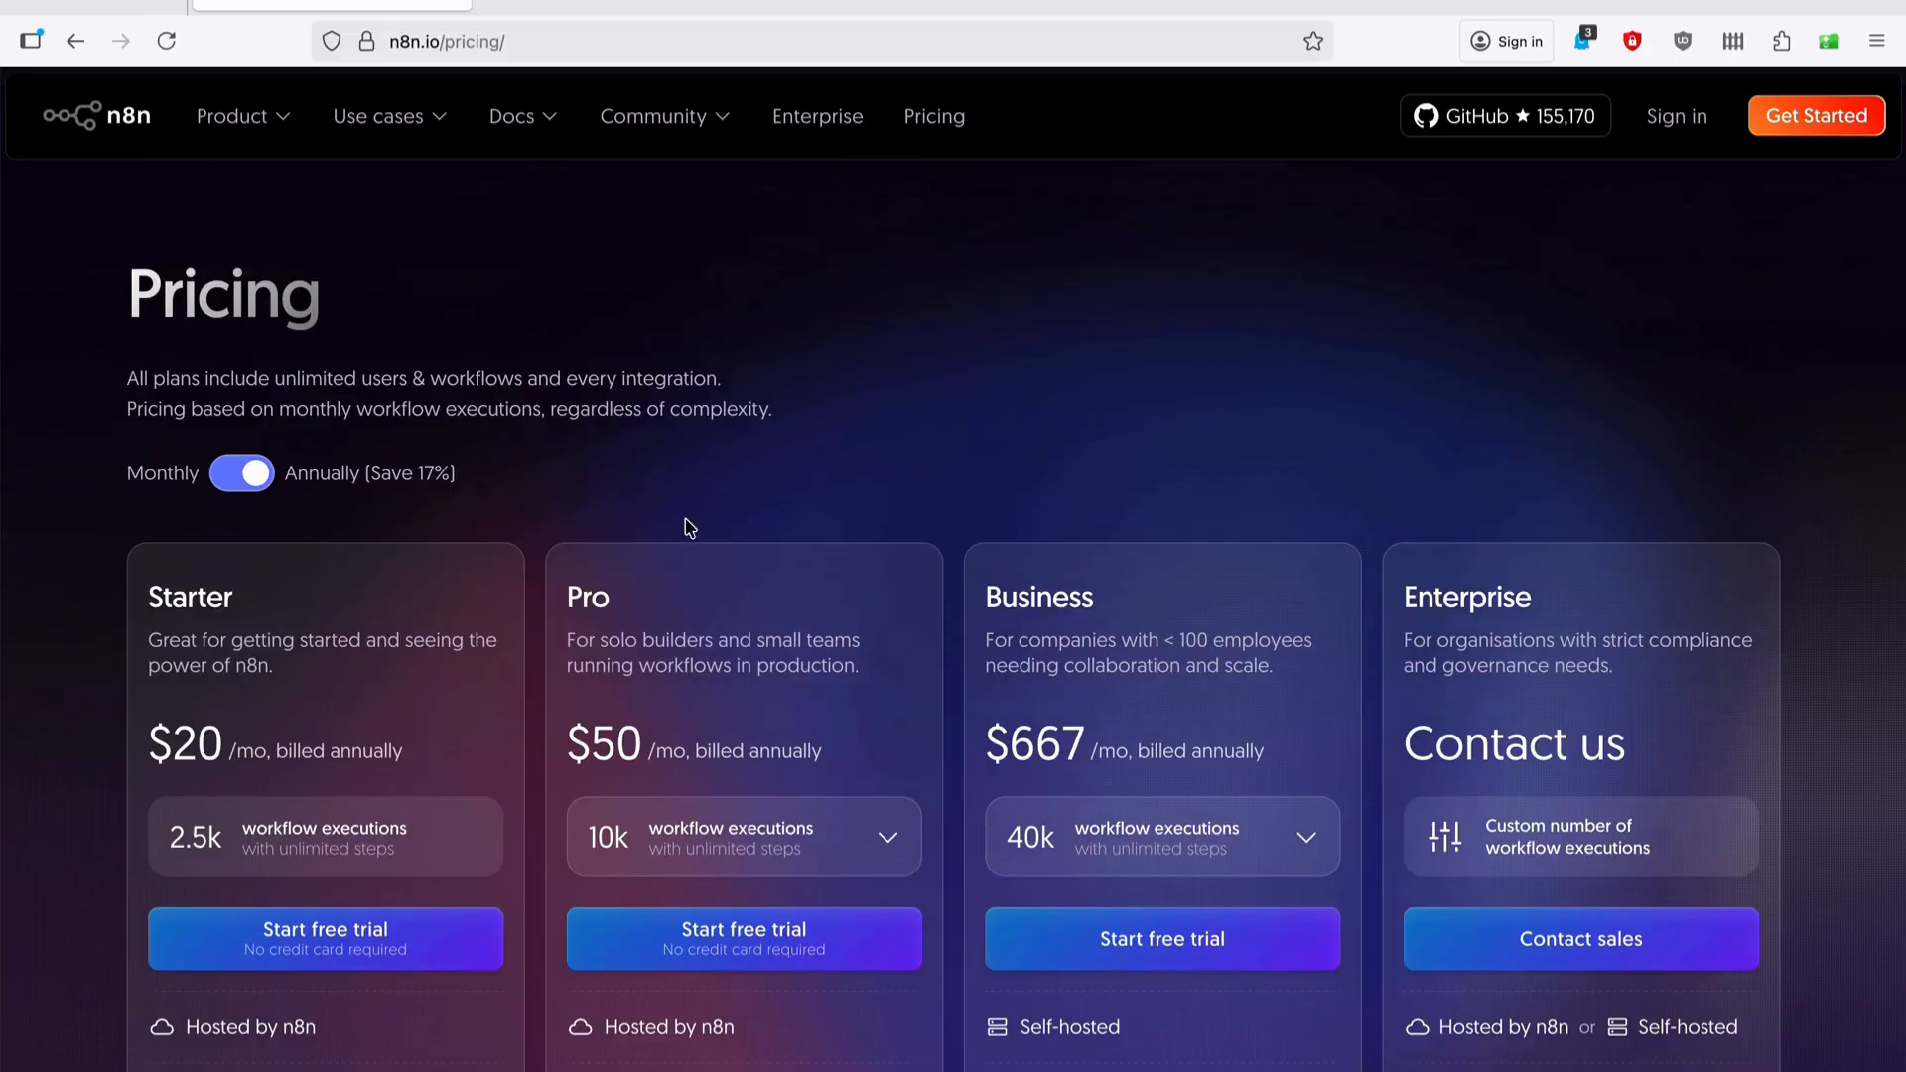
pyautogui.click(239, 474)
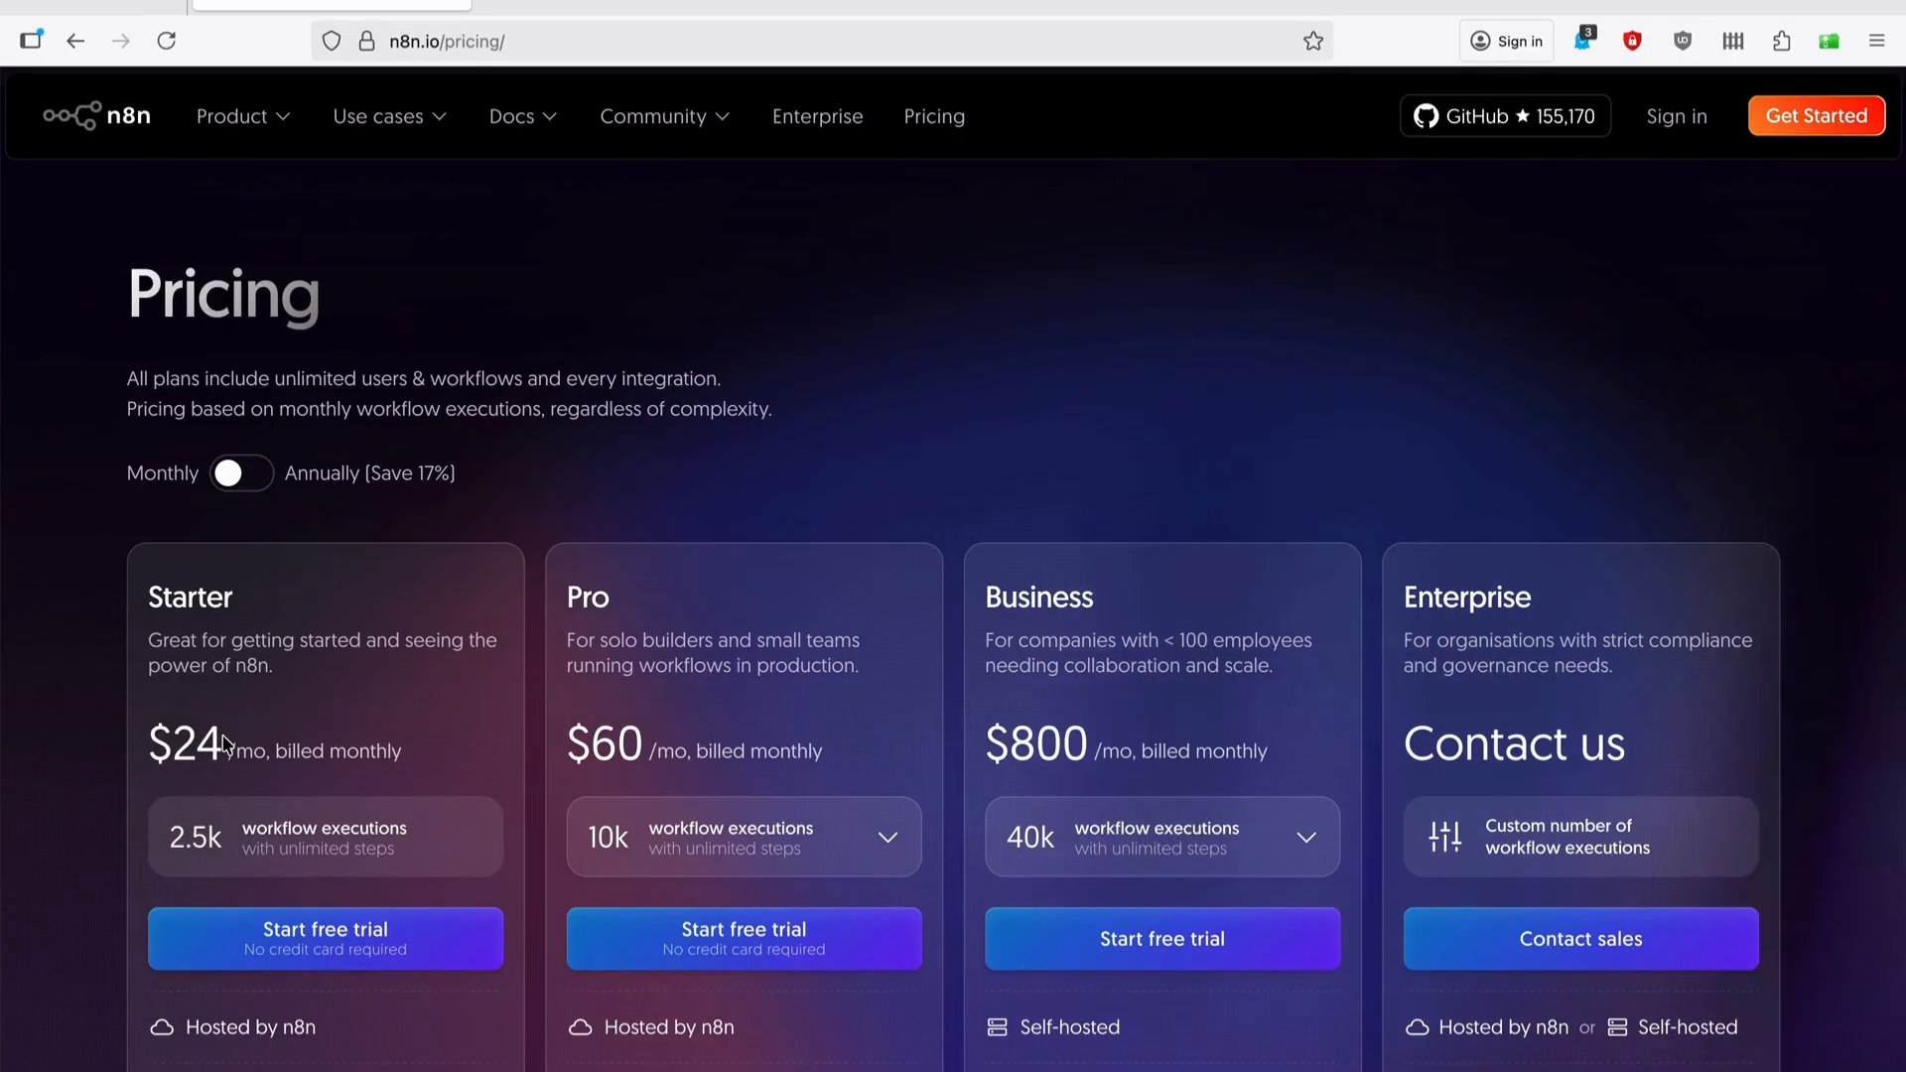
pyautogui.scroll(-3, 226, 742)
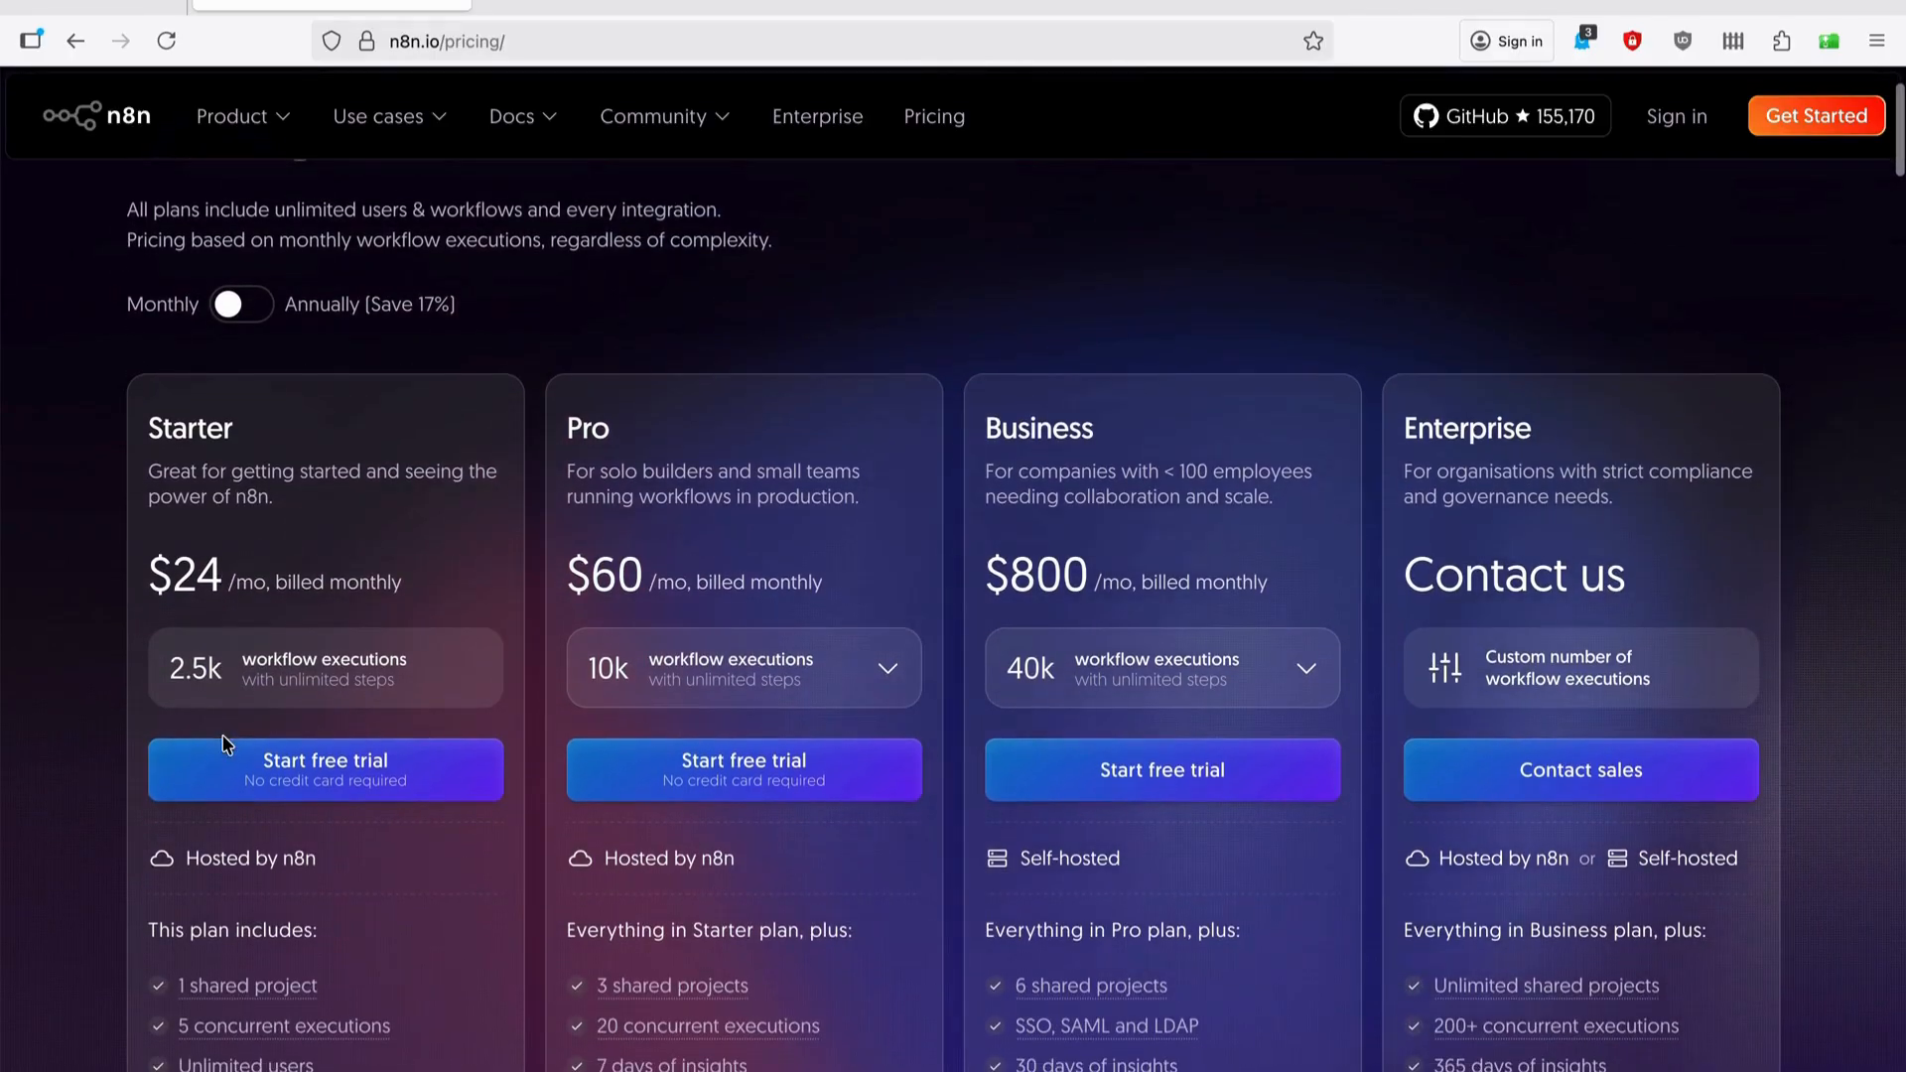
pyautogui.scroll(-1, 295, 894)
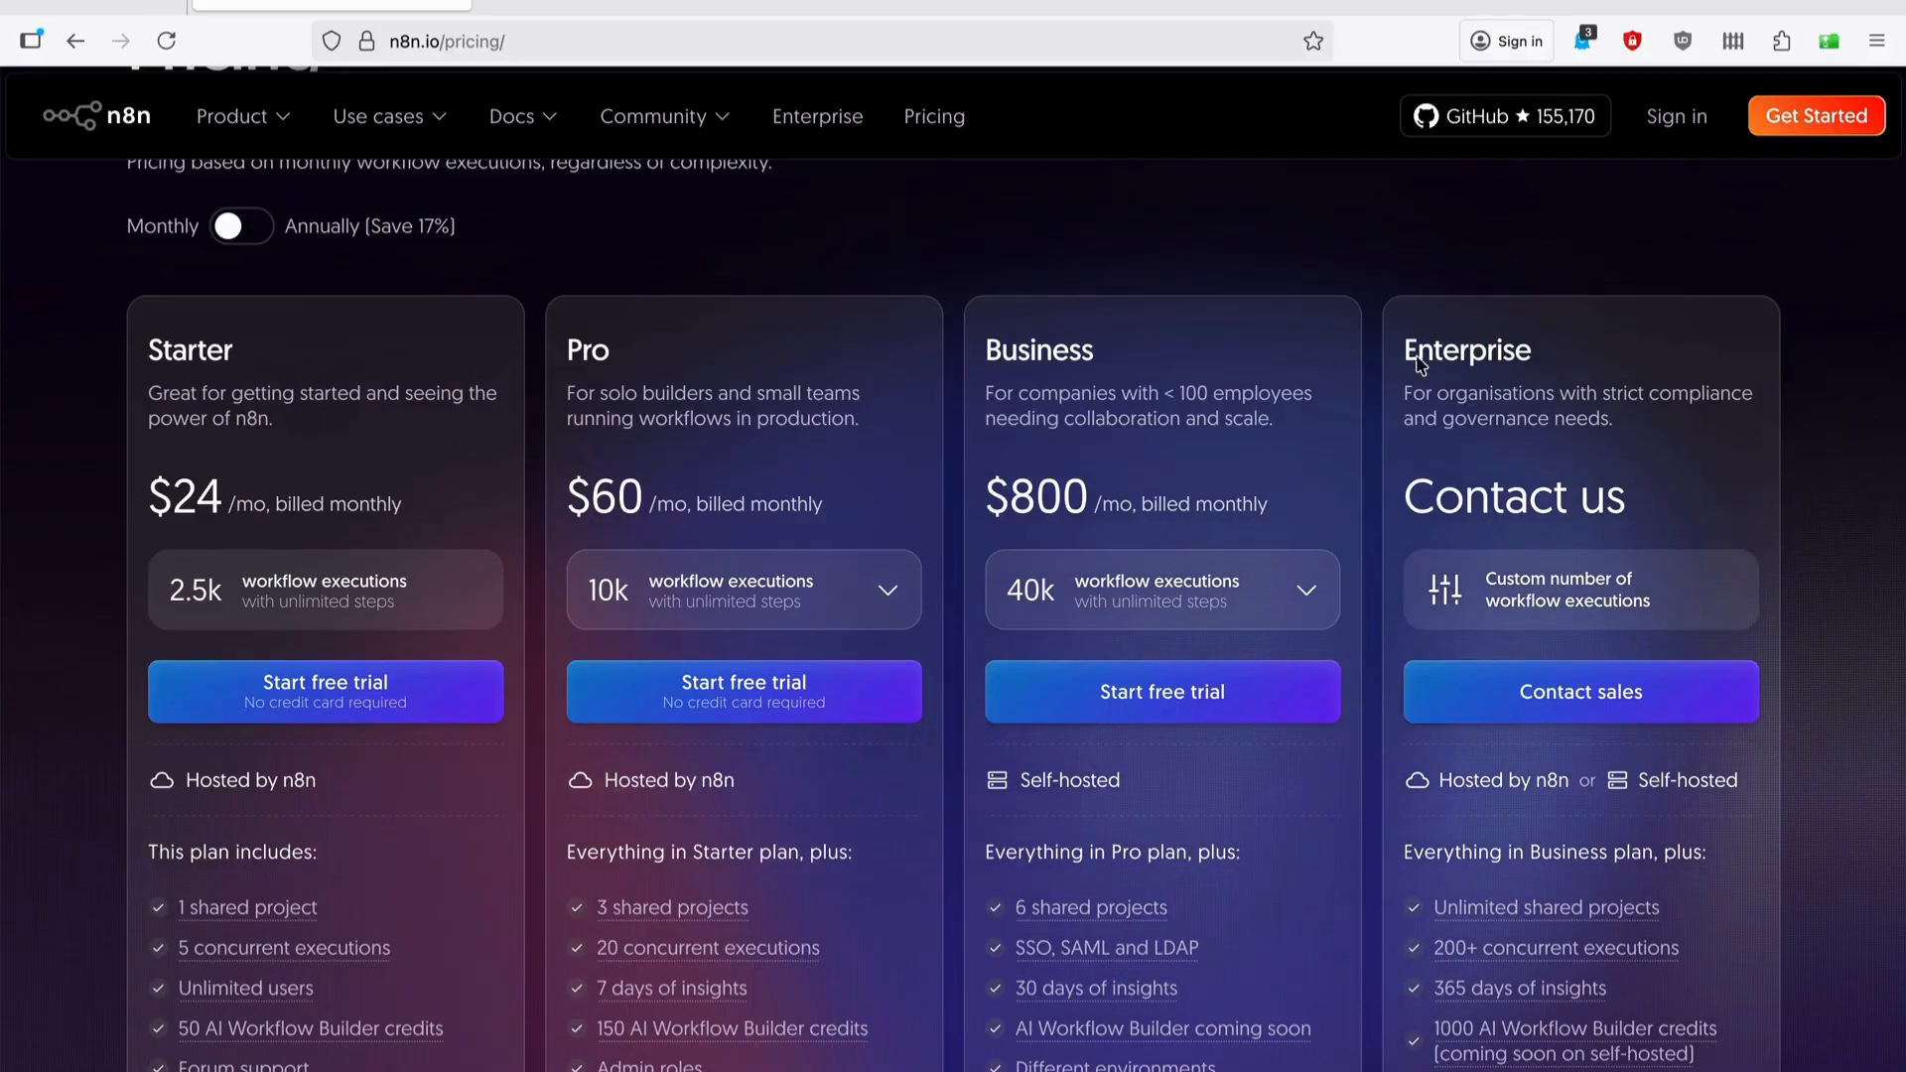
pyautogui.scroll(1, 1365, 397)
pyautogui.scroll(3, 1365, 397)
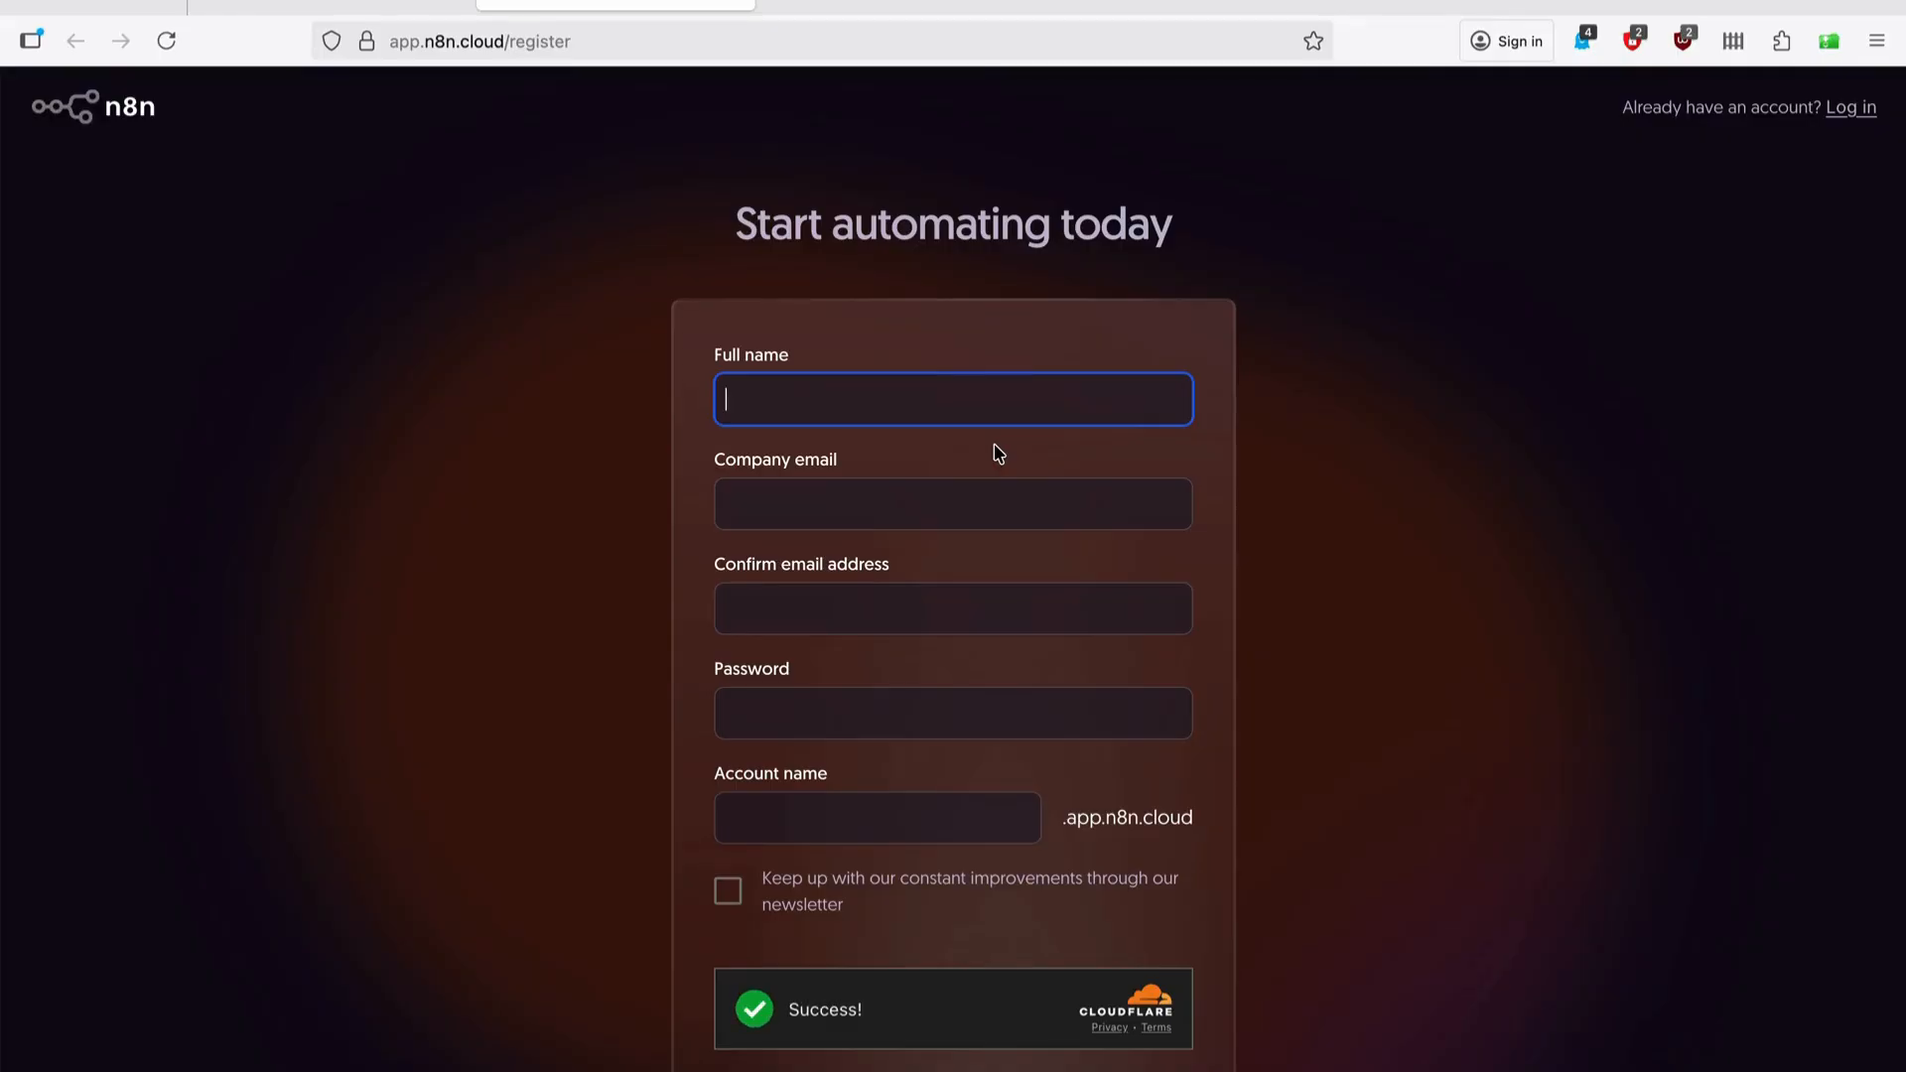
# Enter the full name and company e-mail in the n8n sign-up form.
pyautogui.write('{p')
pyautogui.press('BackSpace')
pyautogui.press('BackSpace')
pyautogui.press('BackSpace')
pyautogui.press('BackSpace')
pyautogui.write('{p')
pyautogui.press('BackSpace')
pyautogui.press('BackSpace')
pyautogui.write('{p')
pyautogui.press('BackSpace')
pyautogui.press('BackSpace')
pyautogui.write('Portia')
pyautogui.click(906, 502)
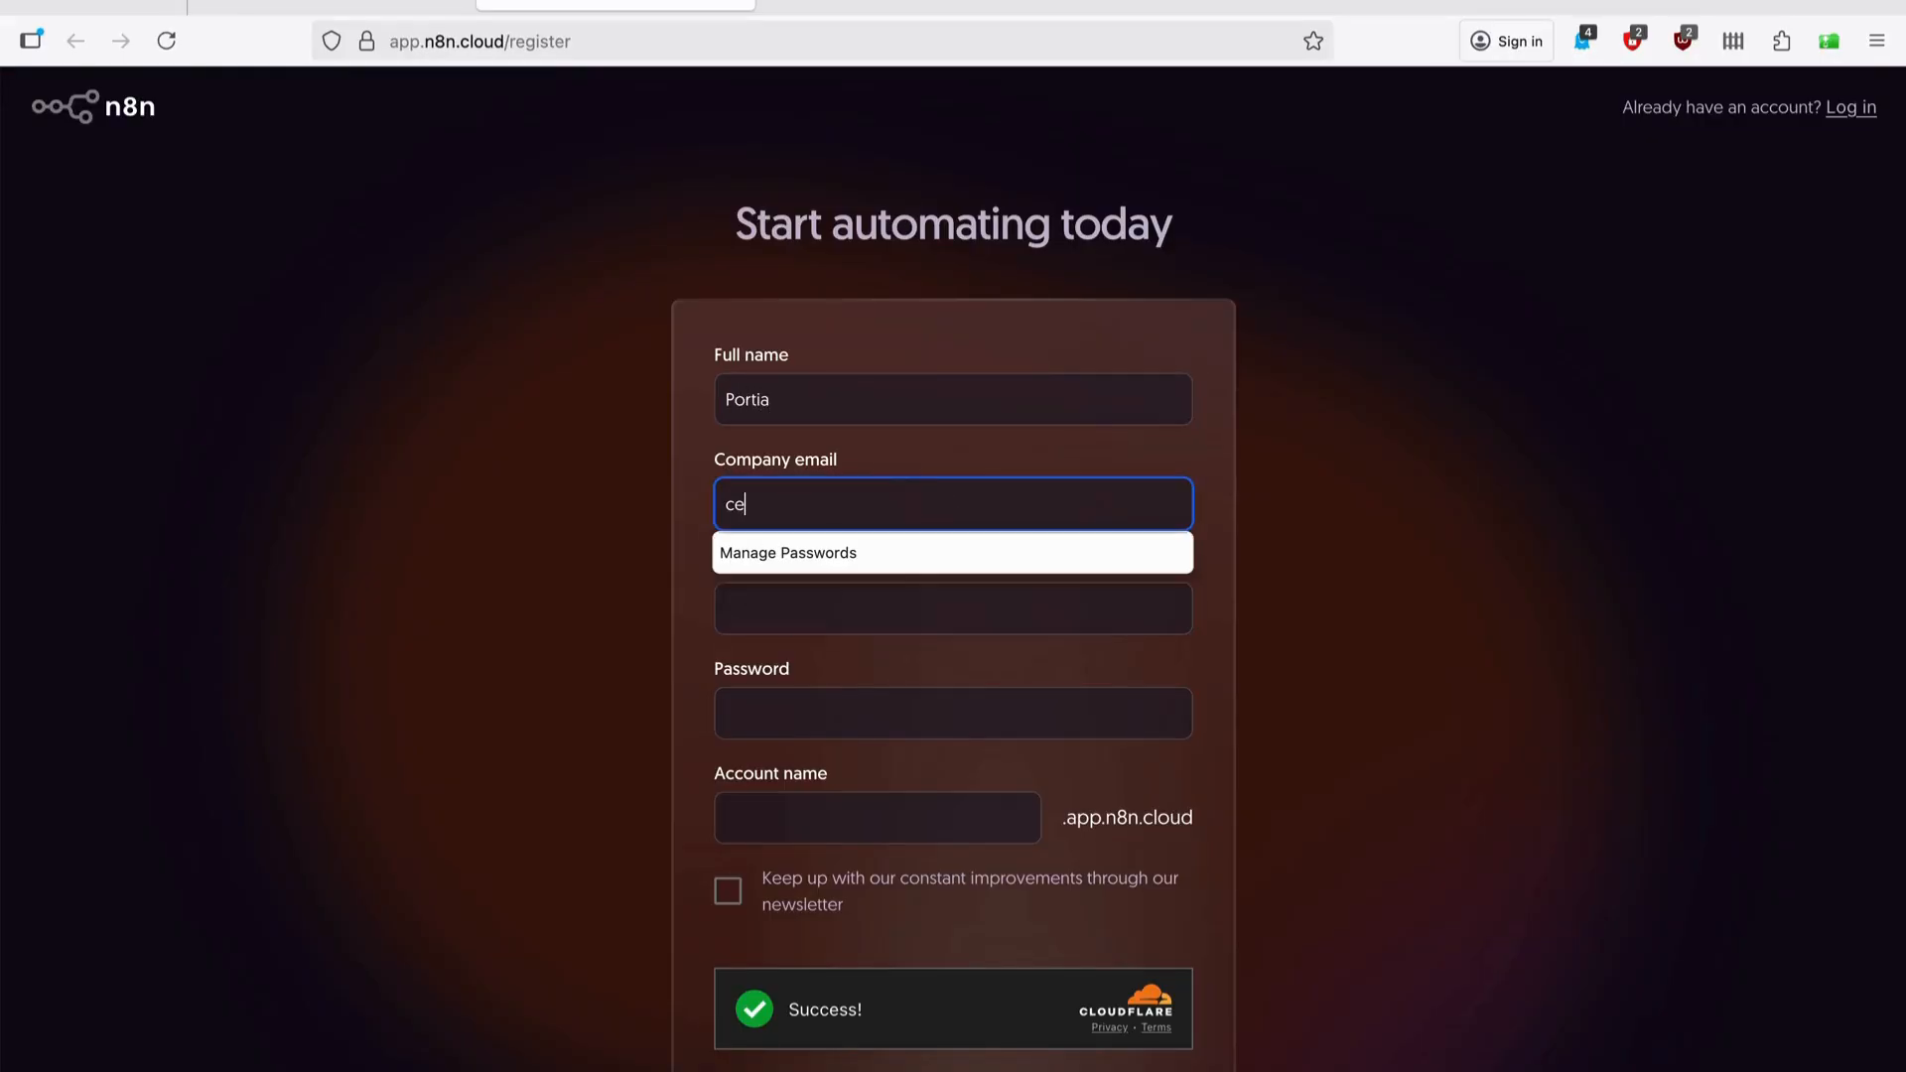
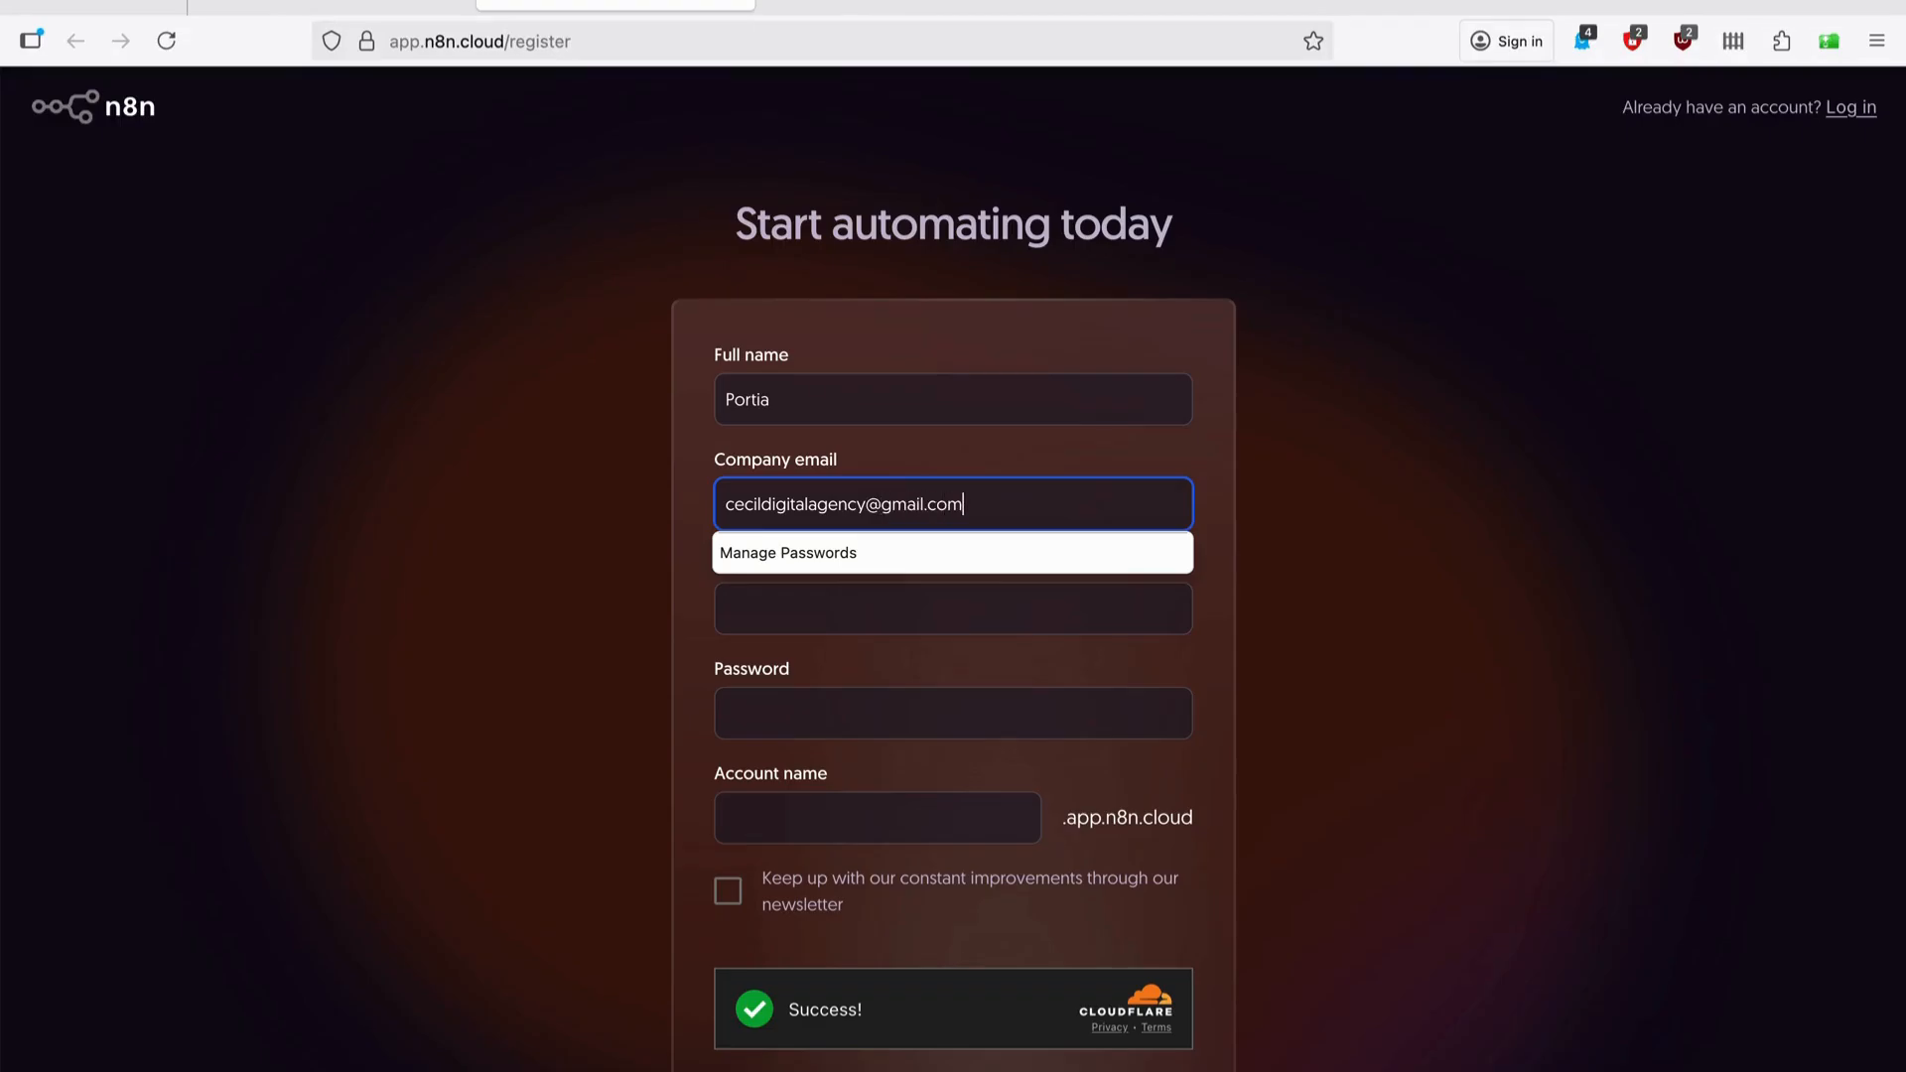
# Confirm the e-mail, fill in an account name, and start the free 14-day trial.
pyautogui.click(1055, 615)
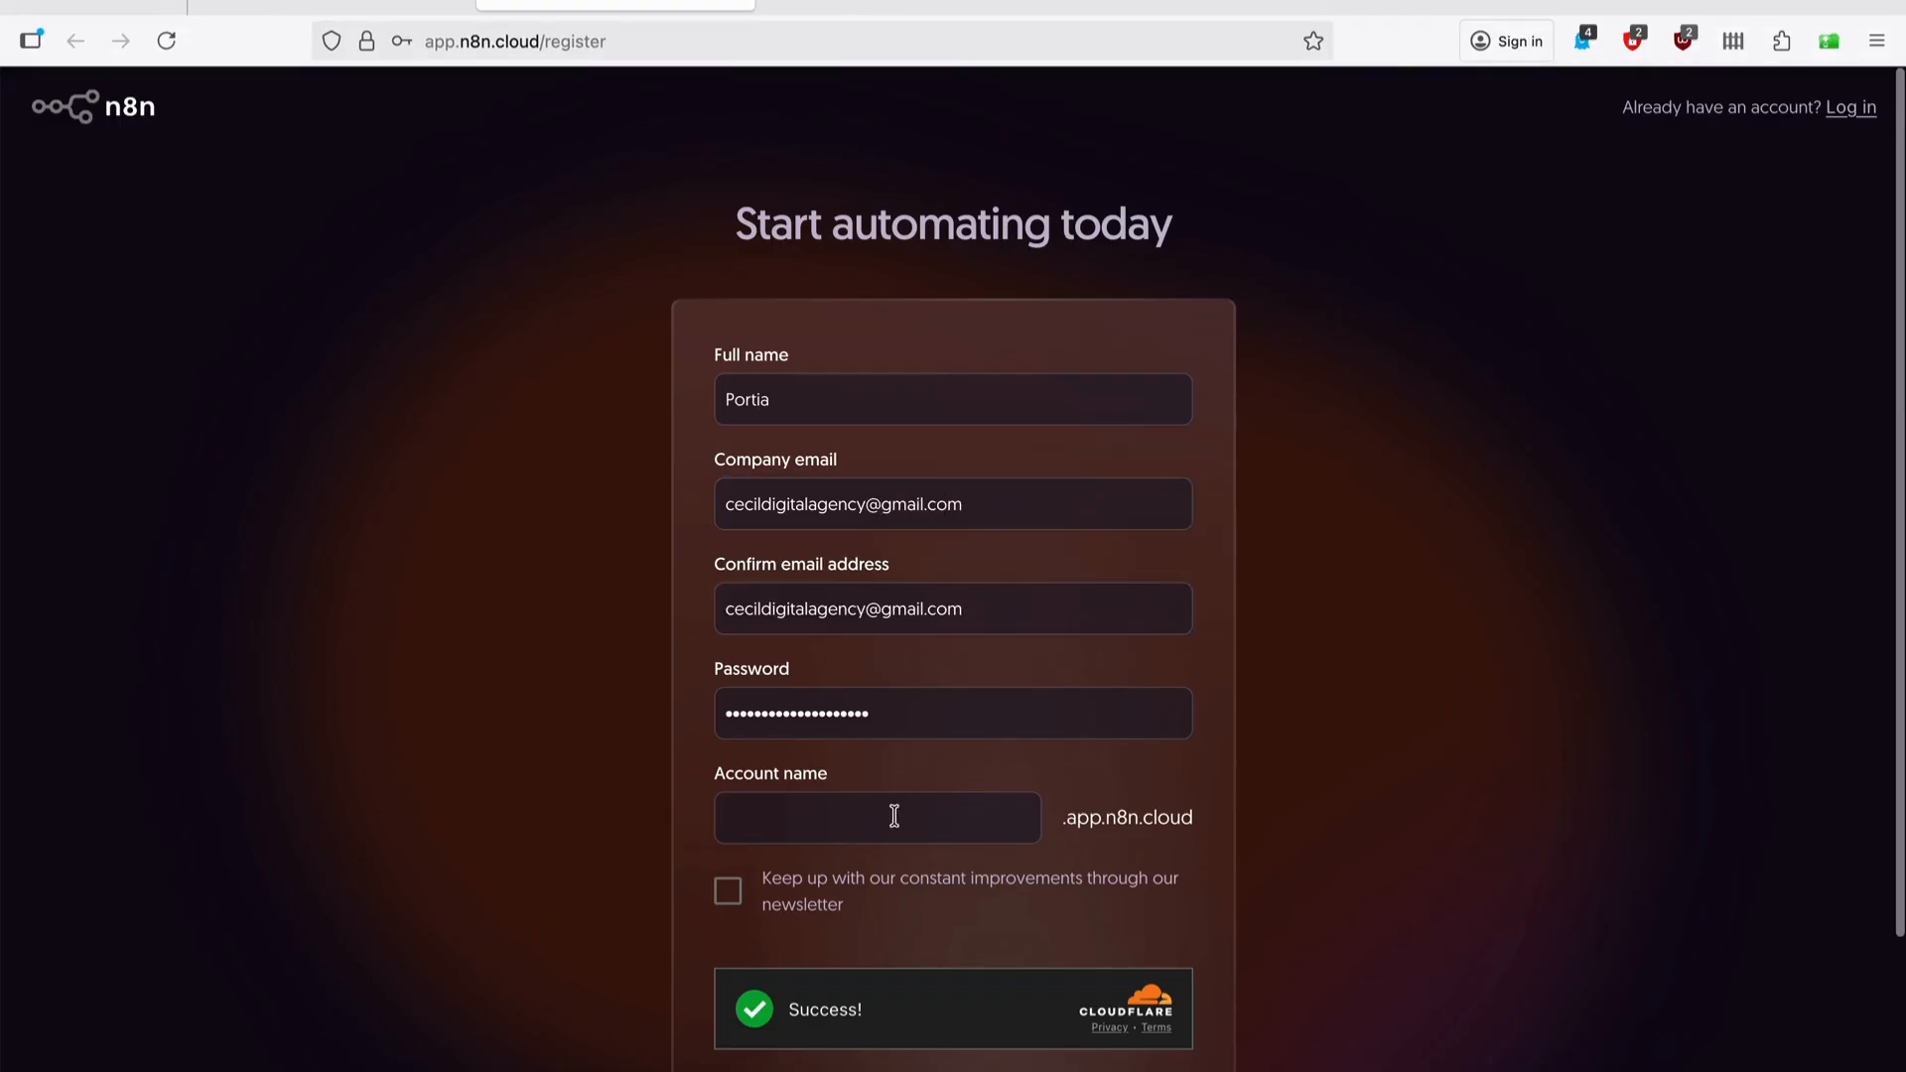
pyautogui.click(895, 817)
pyautogui.write('cec')
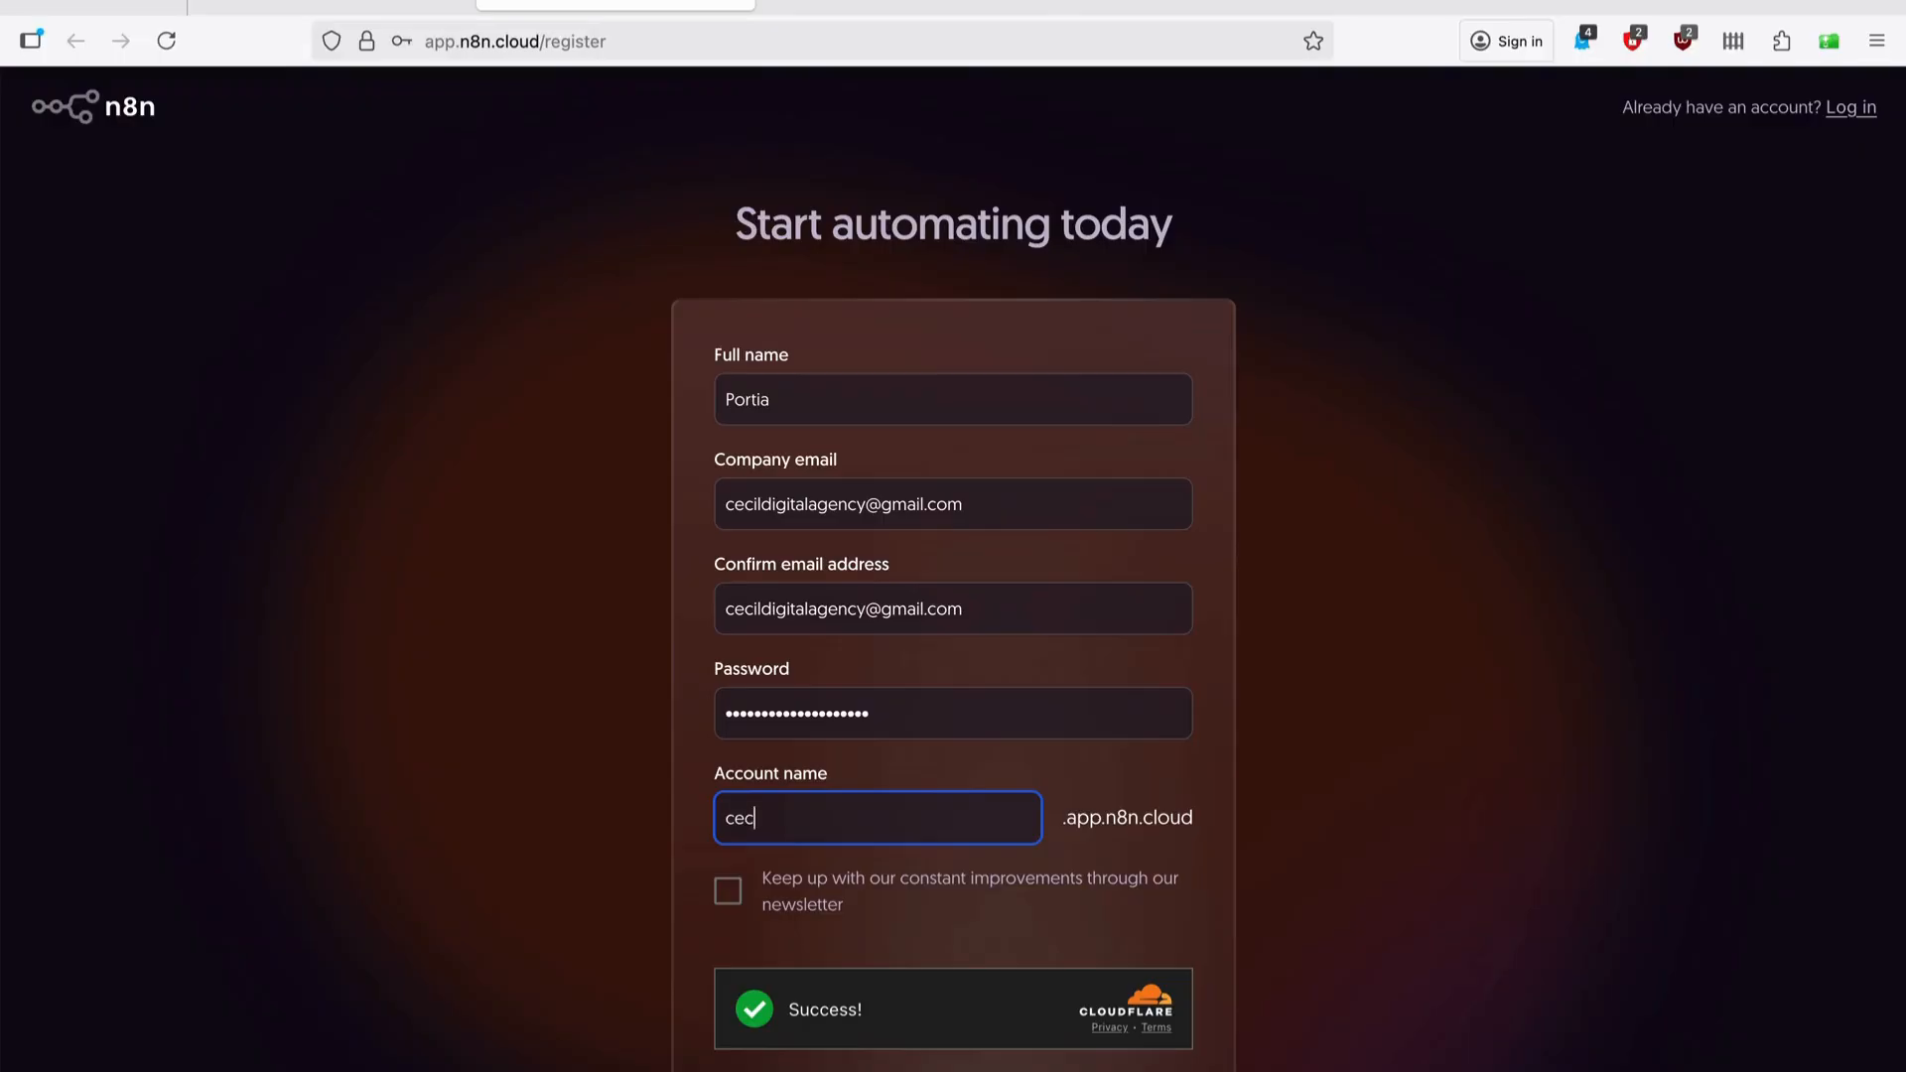
pyautogui.write('ildigital')
pyautogui.scroll(-3, 1236, 746)
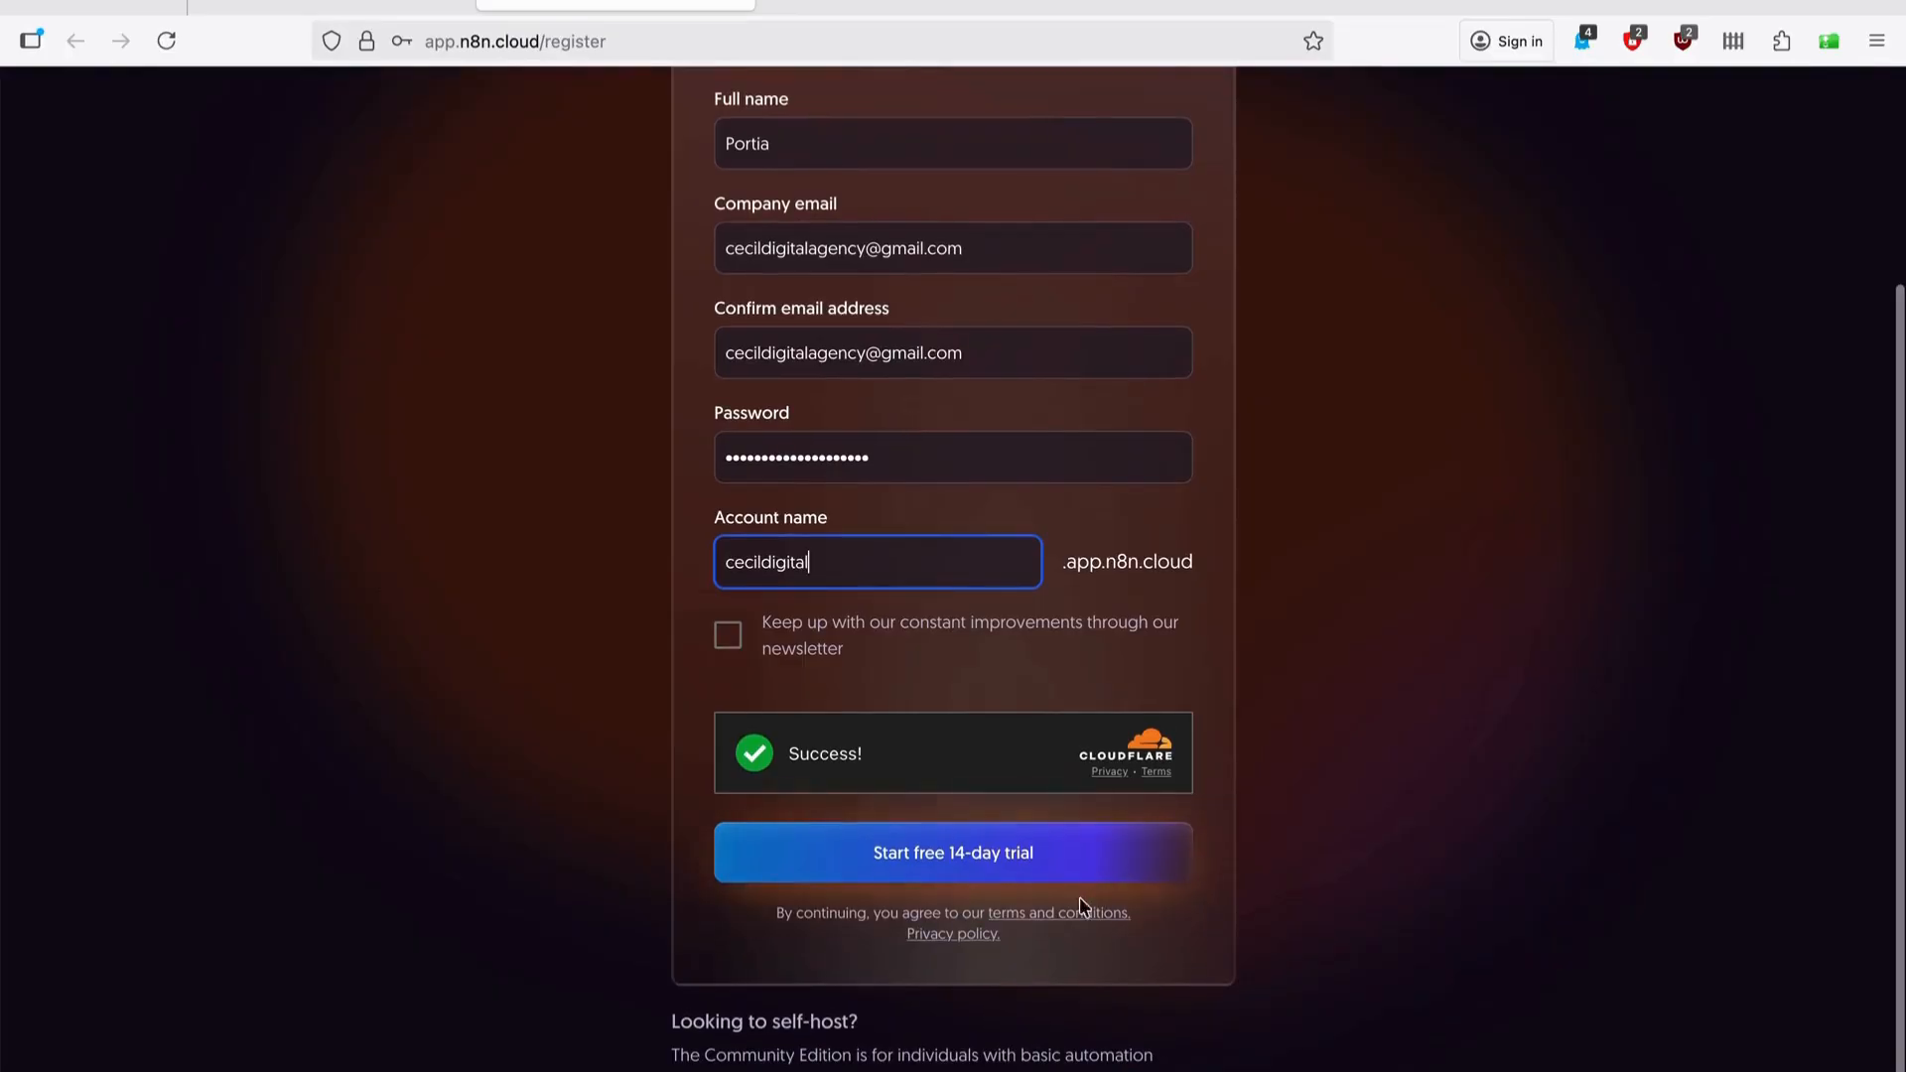
pyautogui.click(962, 875)
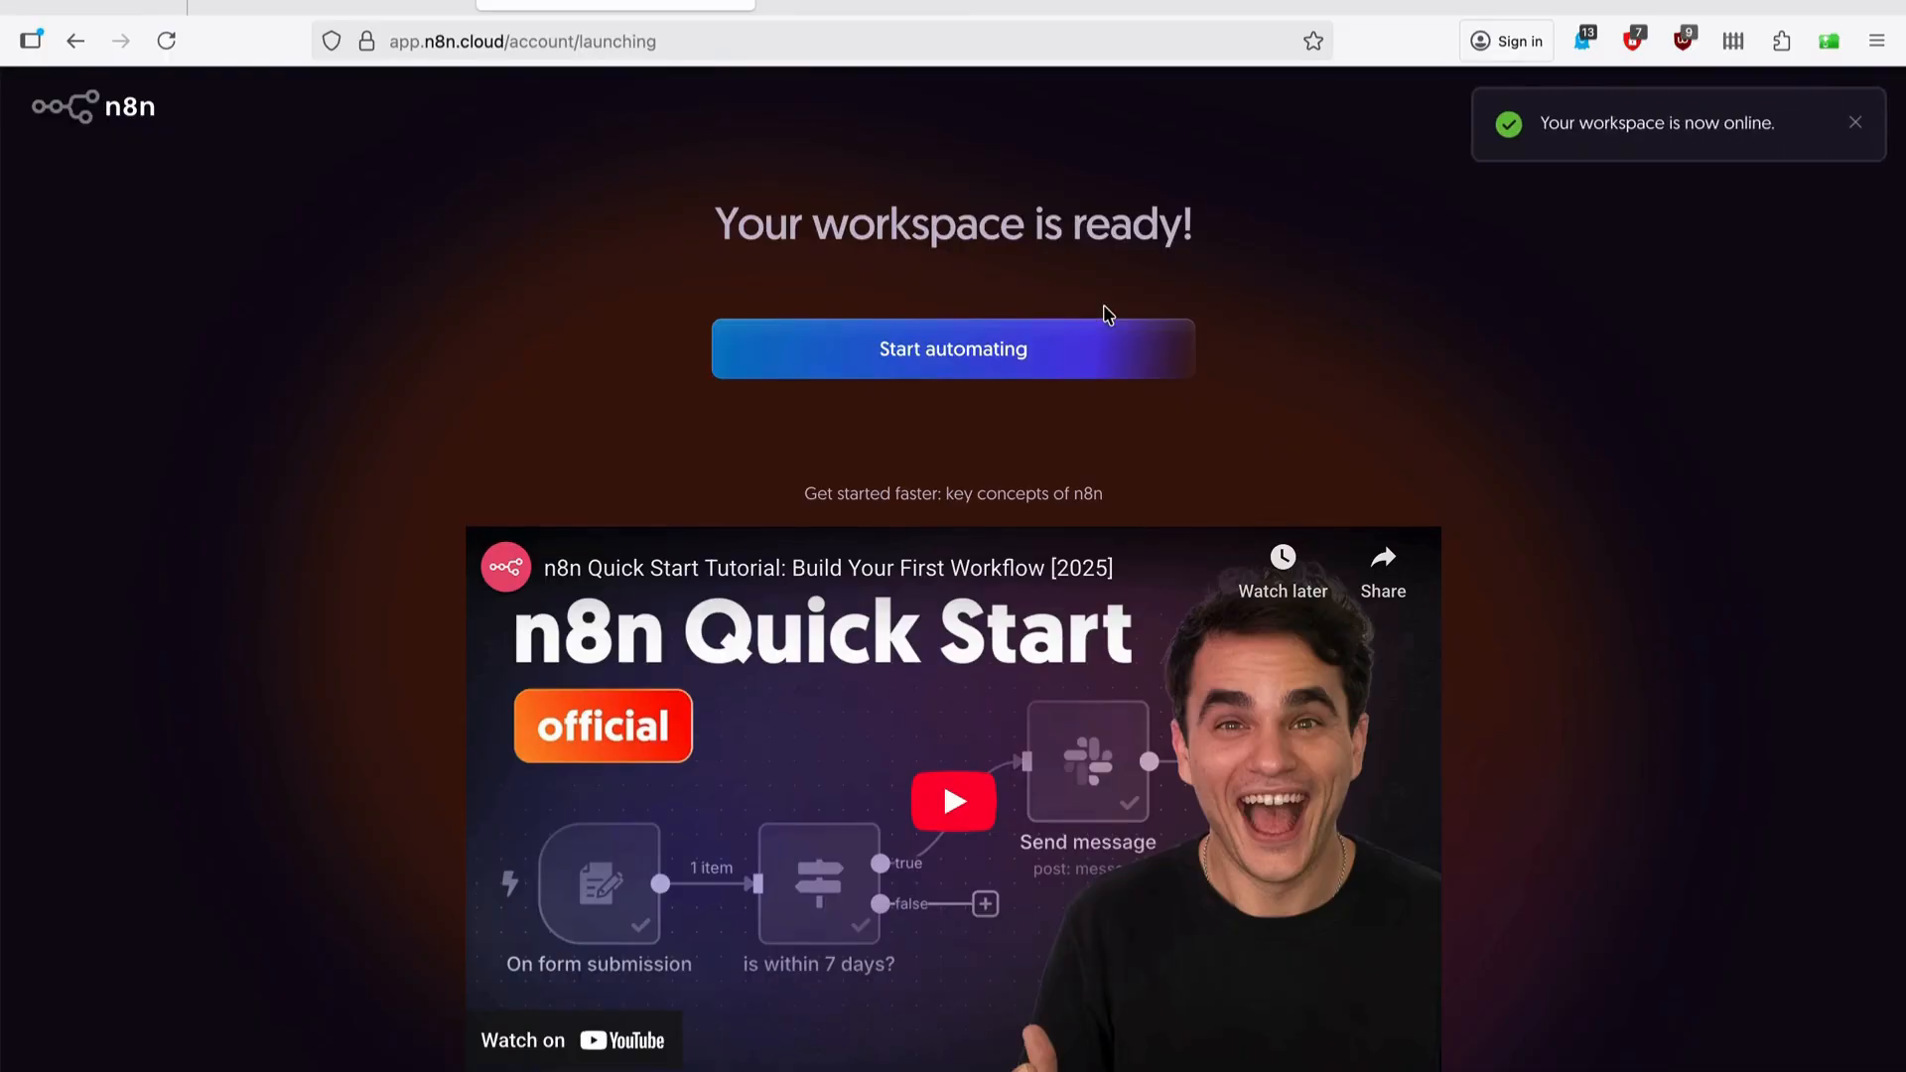
# Enter the new workspace and open a blank workflow named My workflow.
pyautogui.click(1028, 358)
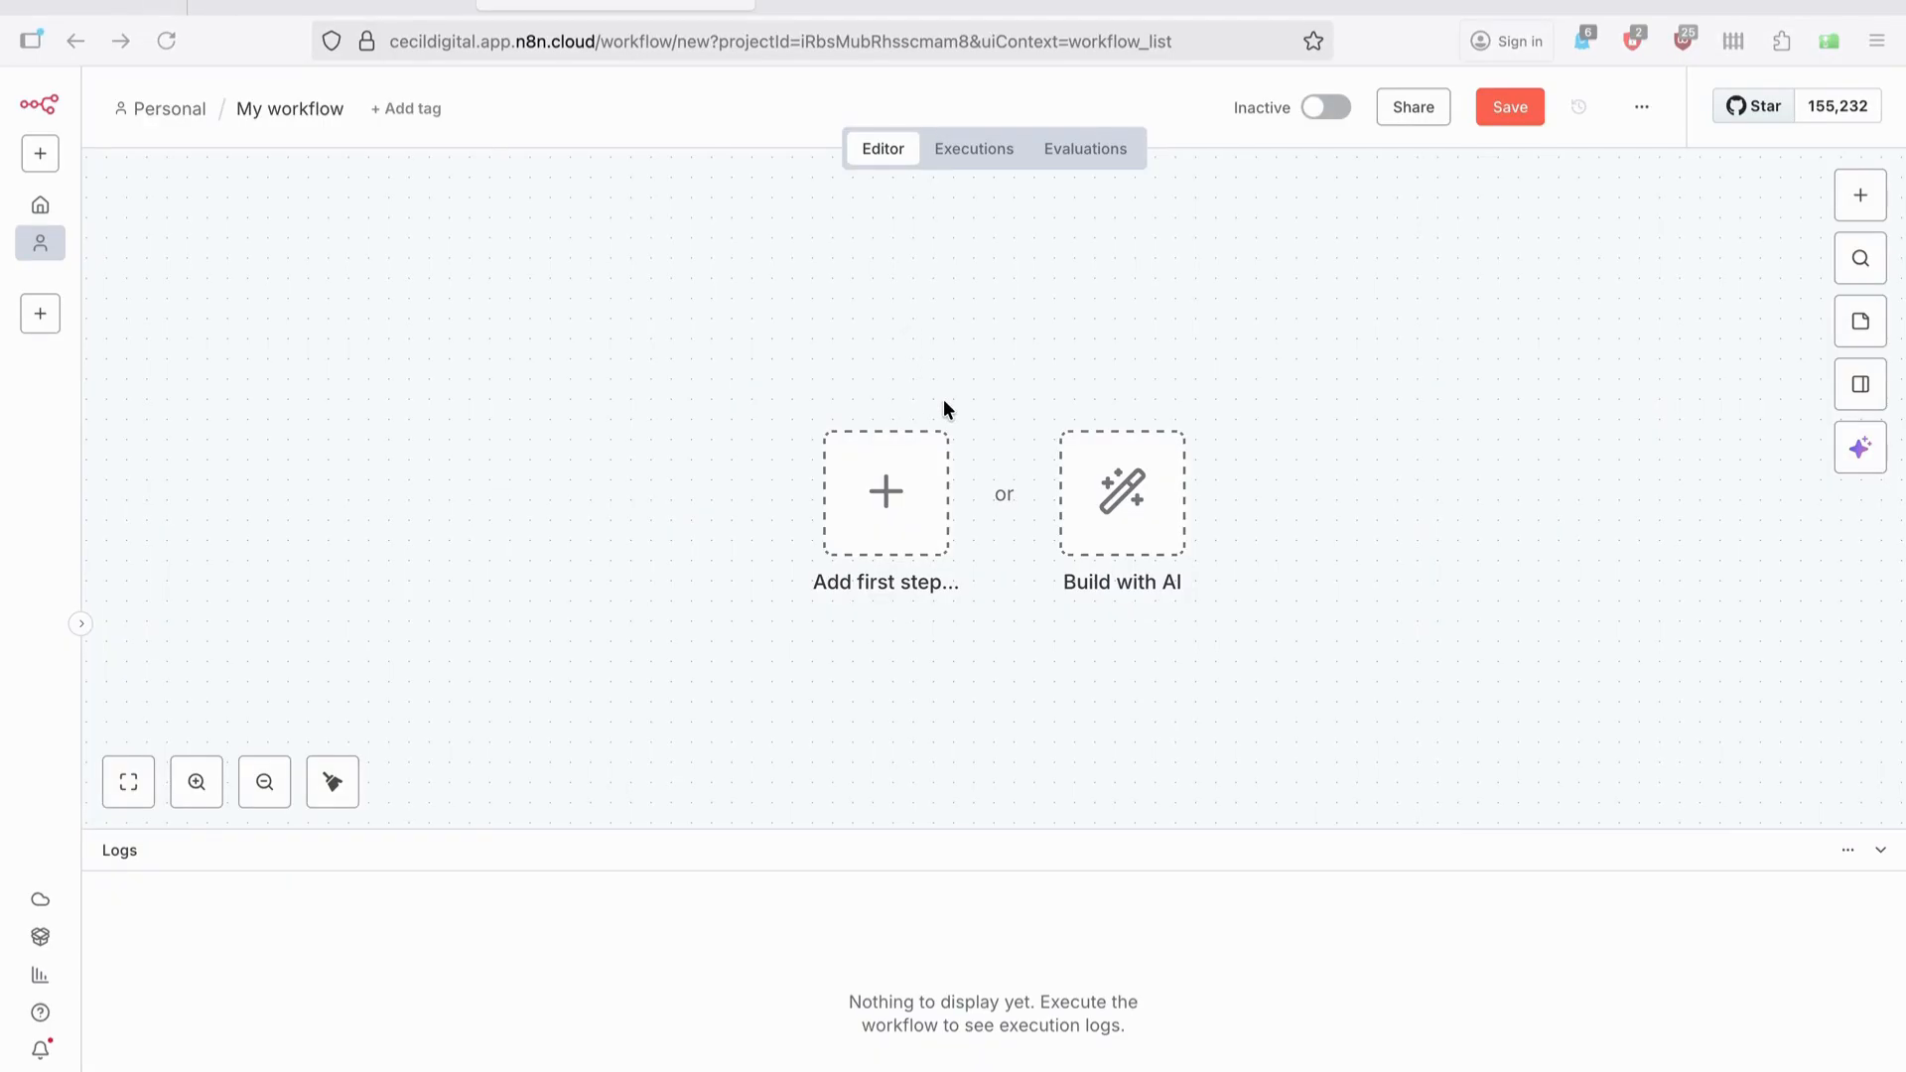
# Add an On form submission trigger as the workflow's first step.
pyautogui.click(886, 492)
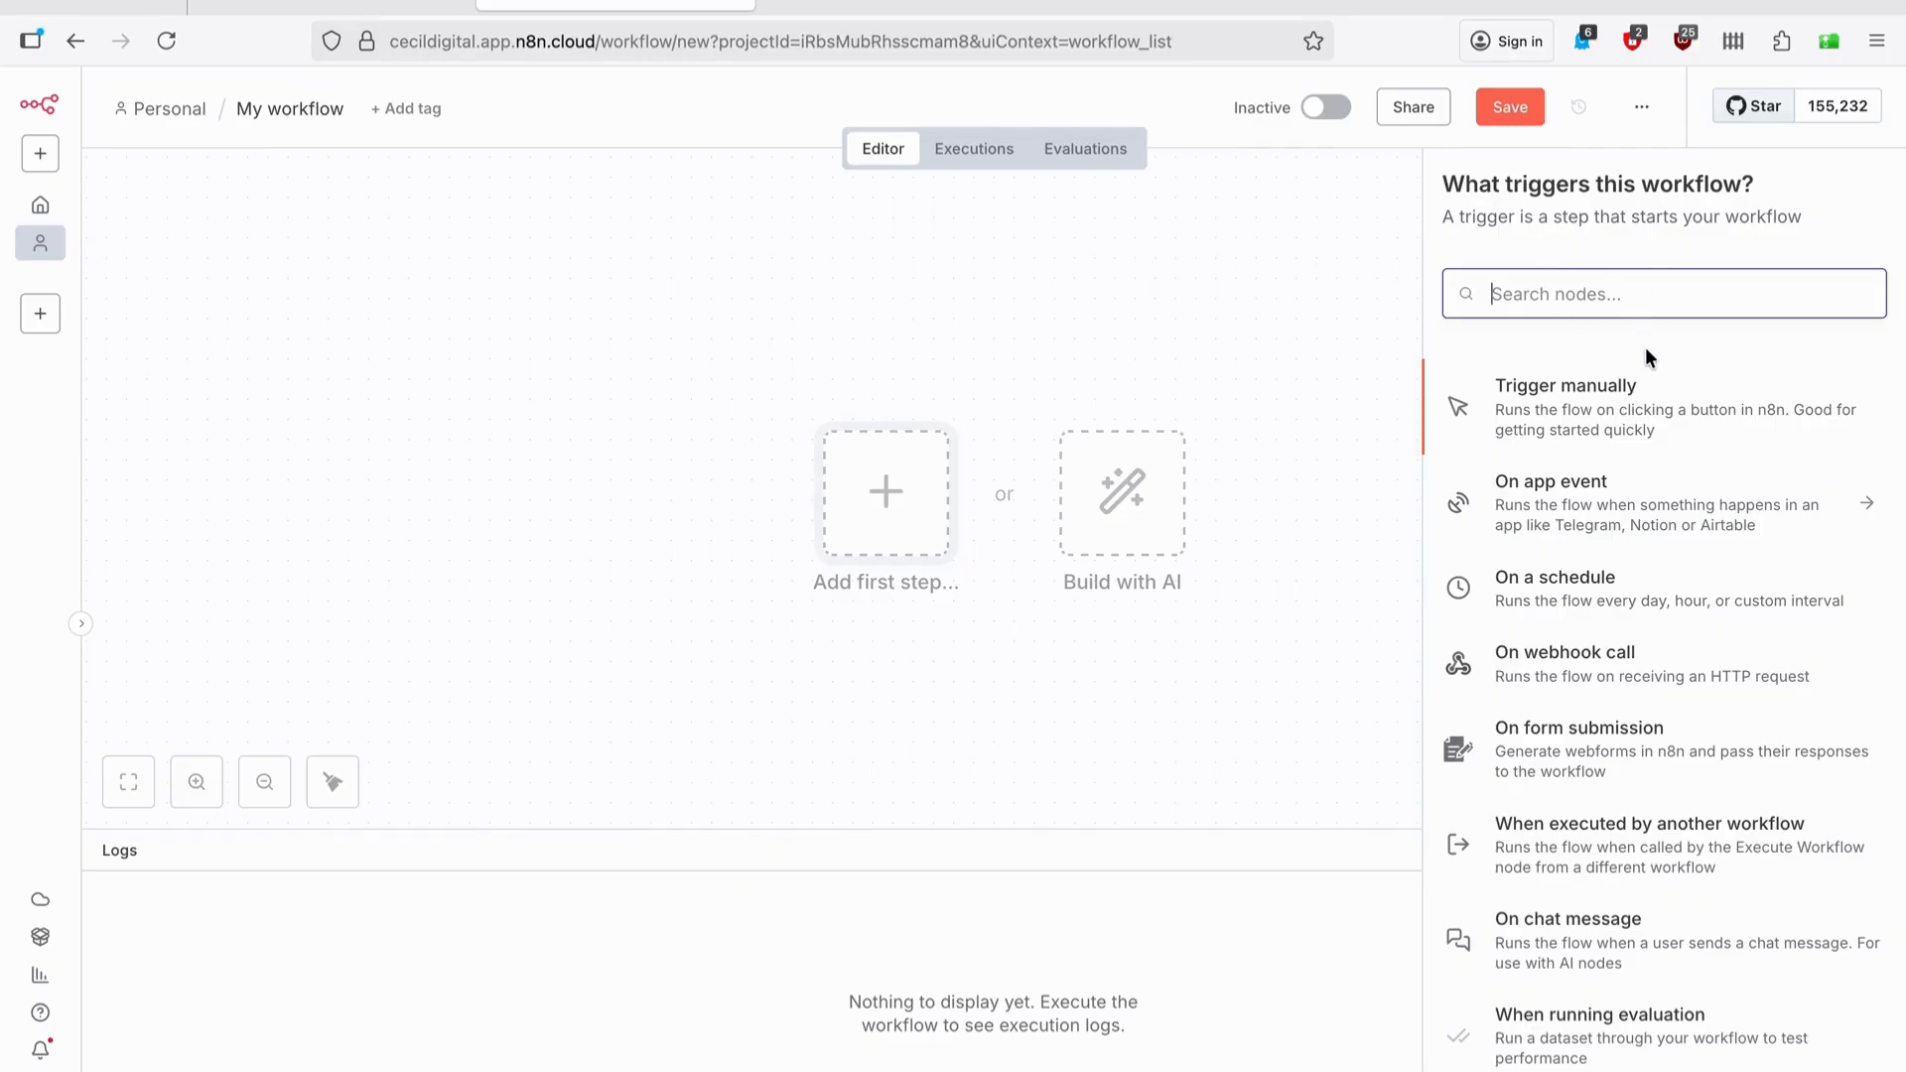
pyautogui.scroll(-2, 1680, 518)
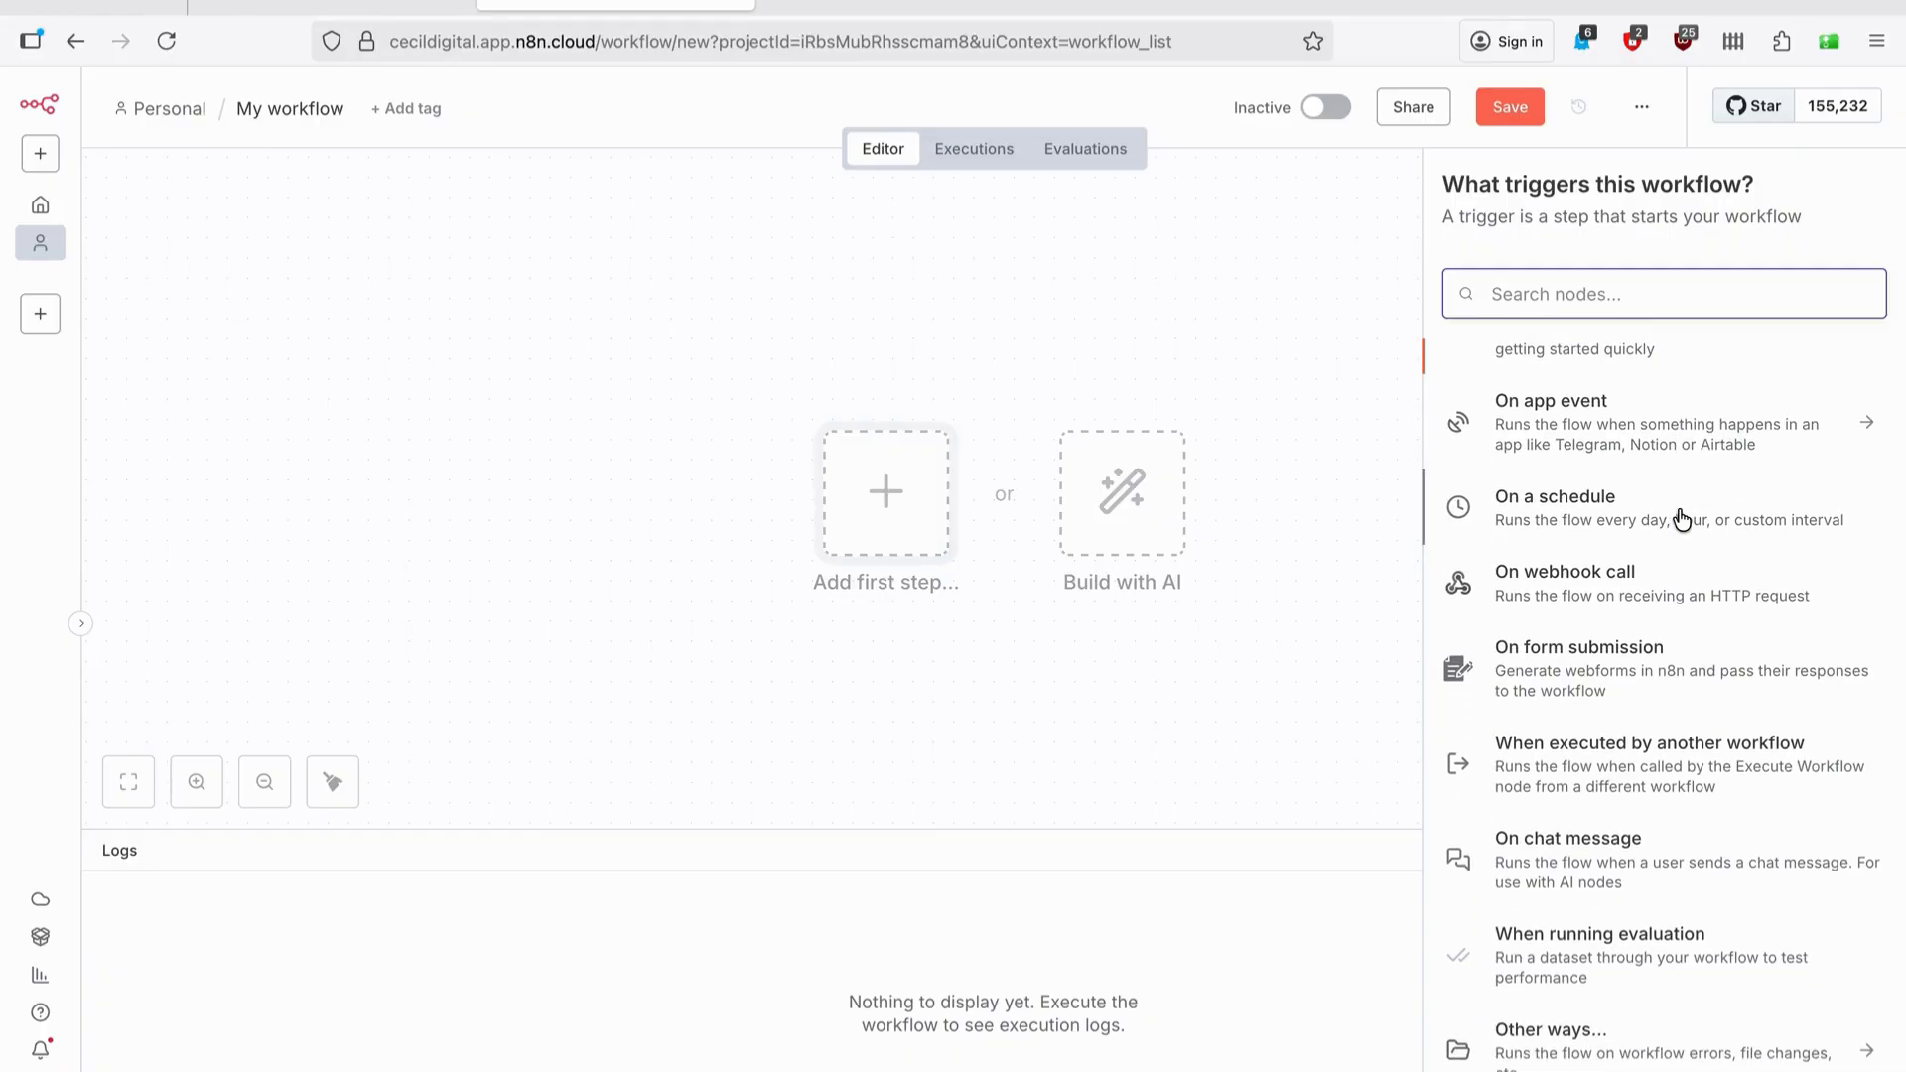
pyautogui.click(1618, 671)
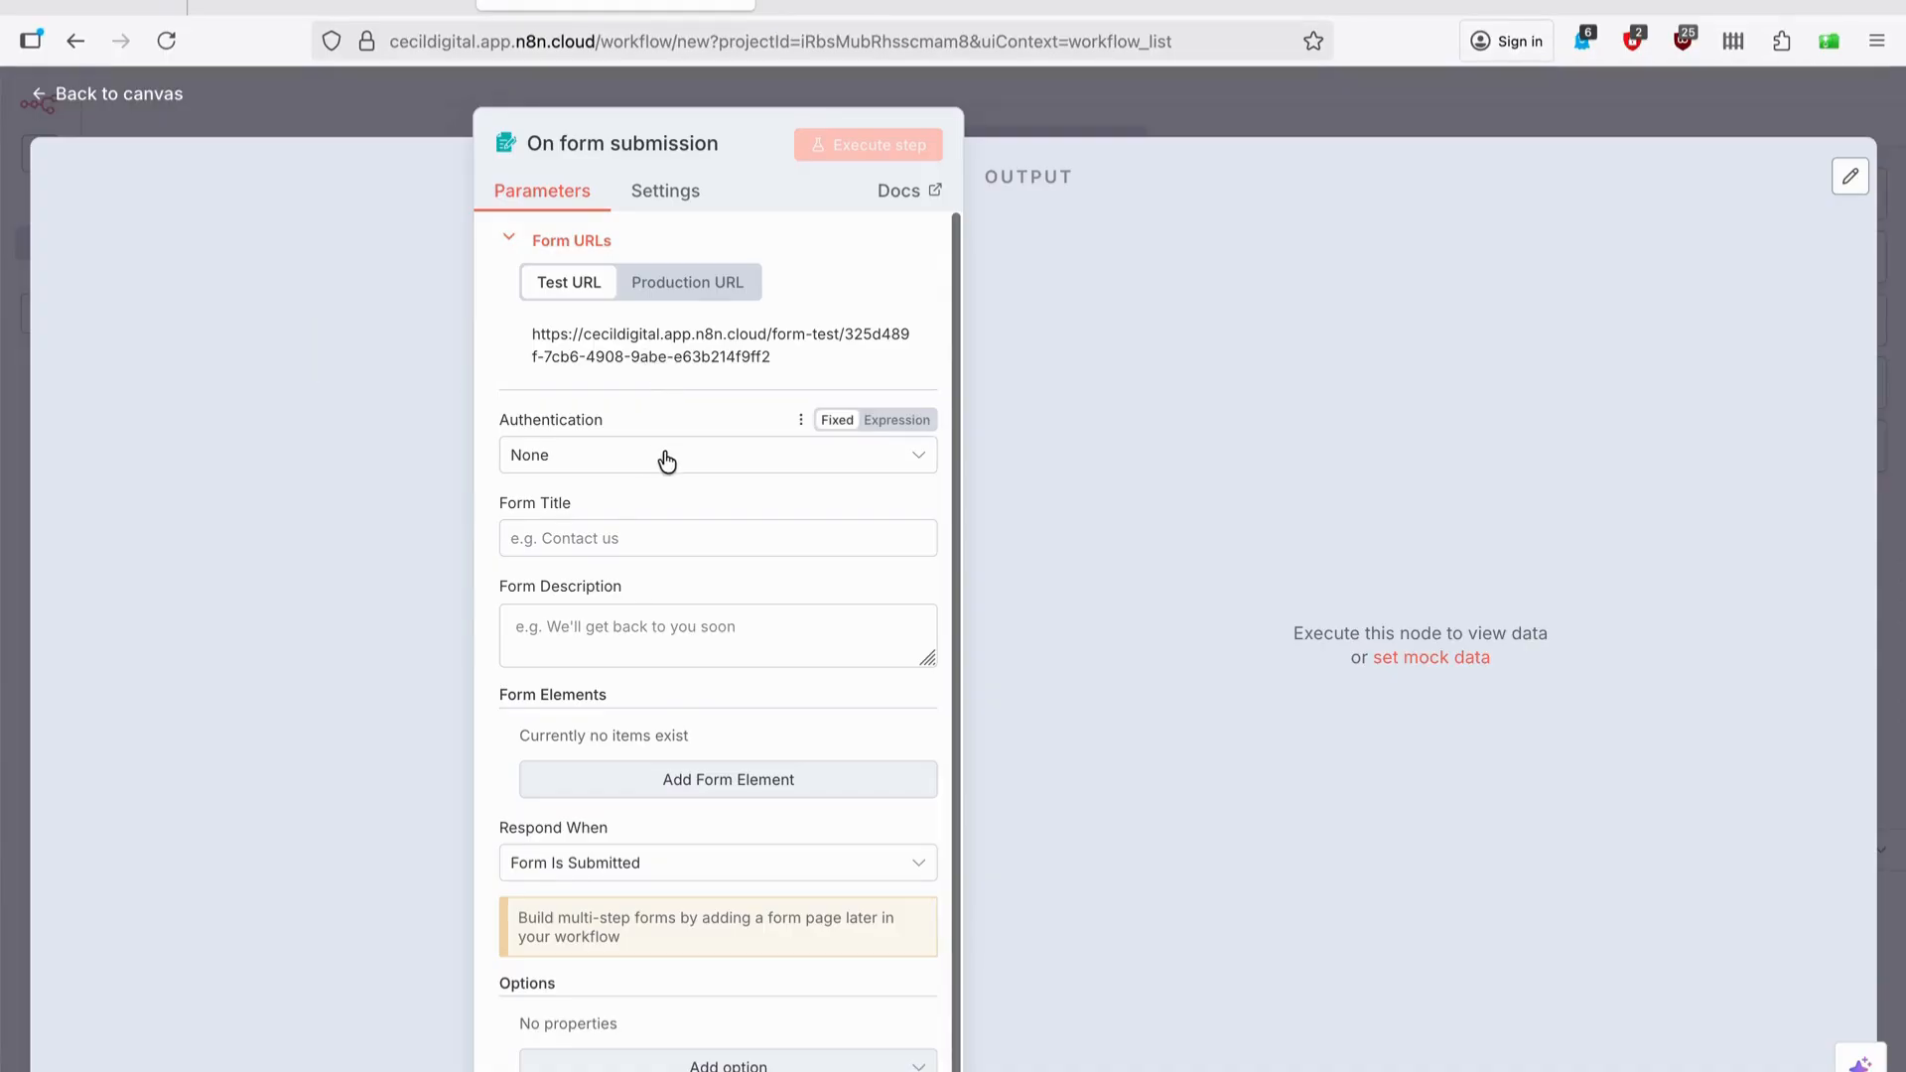
# Title the form 'Facebook Ads Marketer' and add a required First Name field.
pyautogui.click(642, 533)
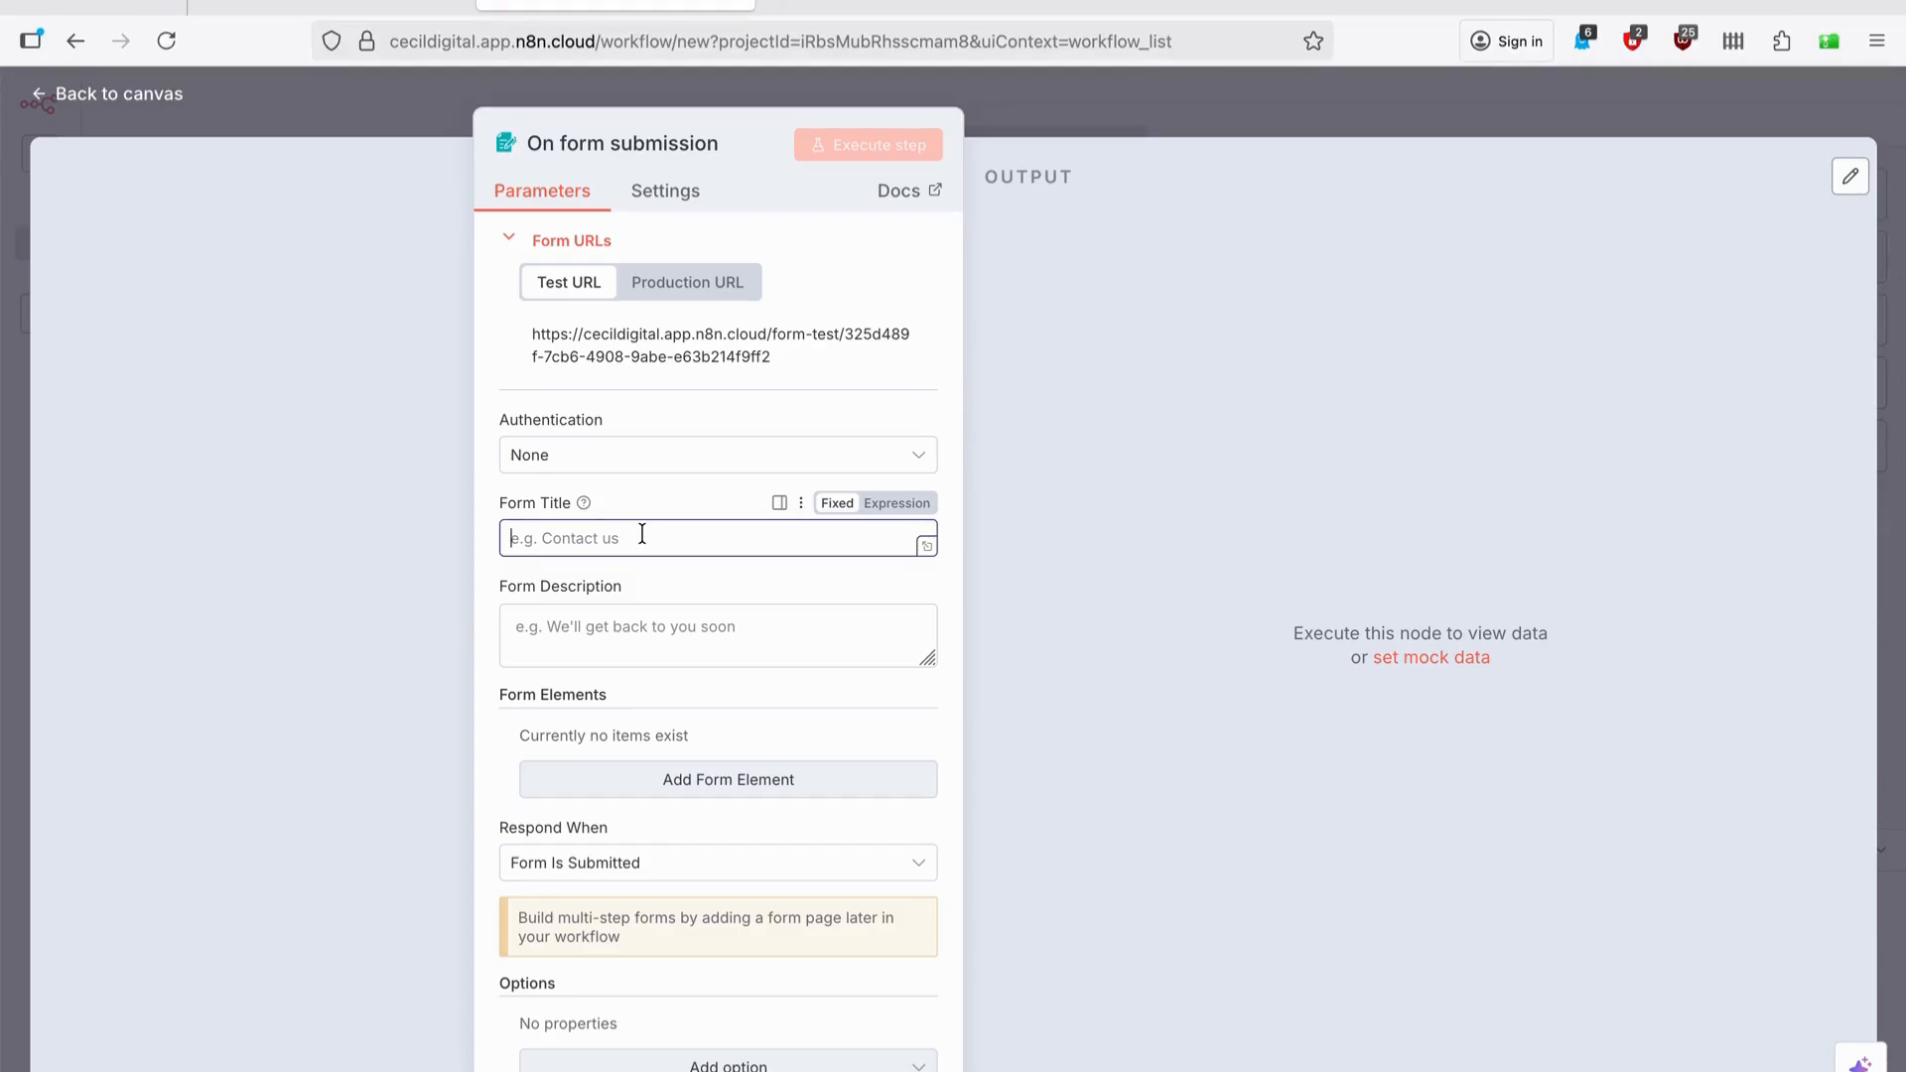
pyautogui.write('Faceboo')
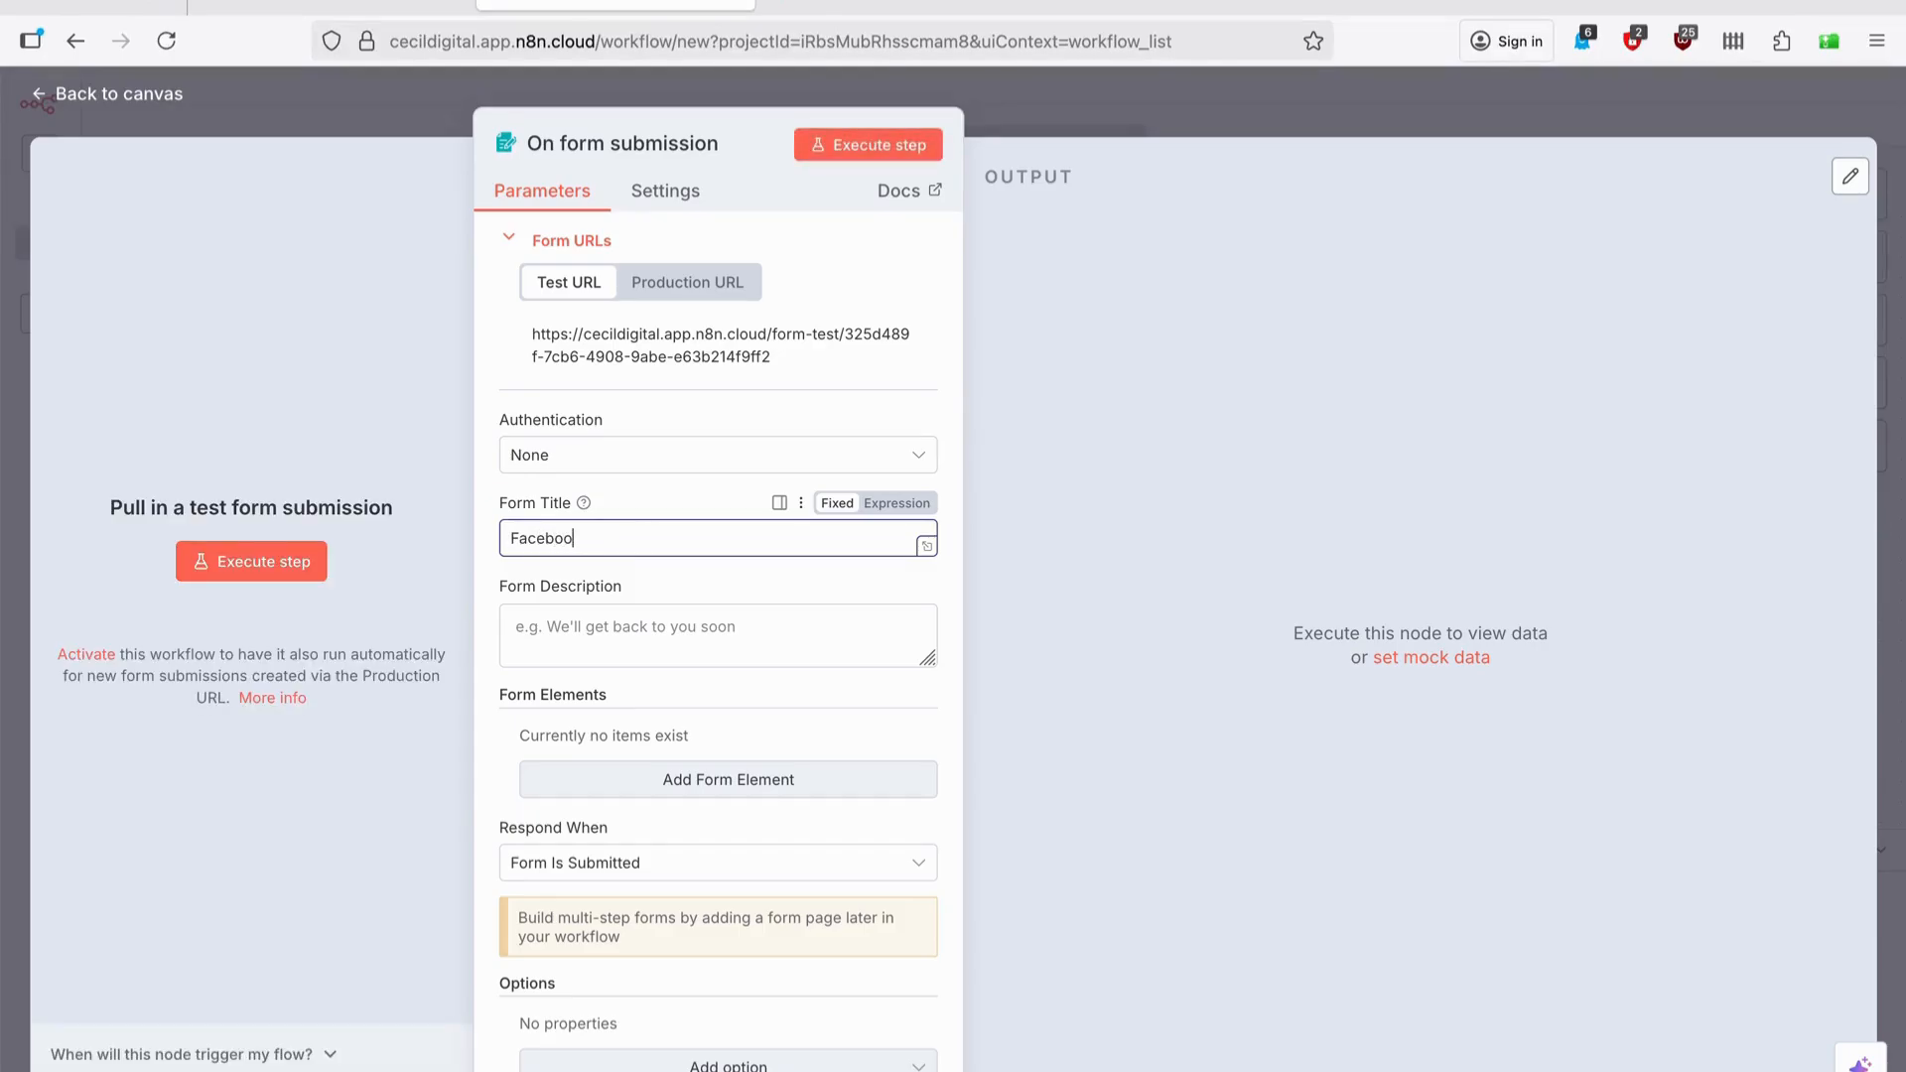
pyautogui.write('k Ads Marketer')
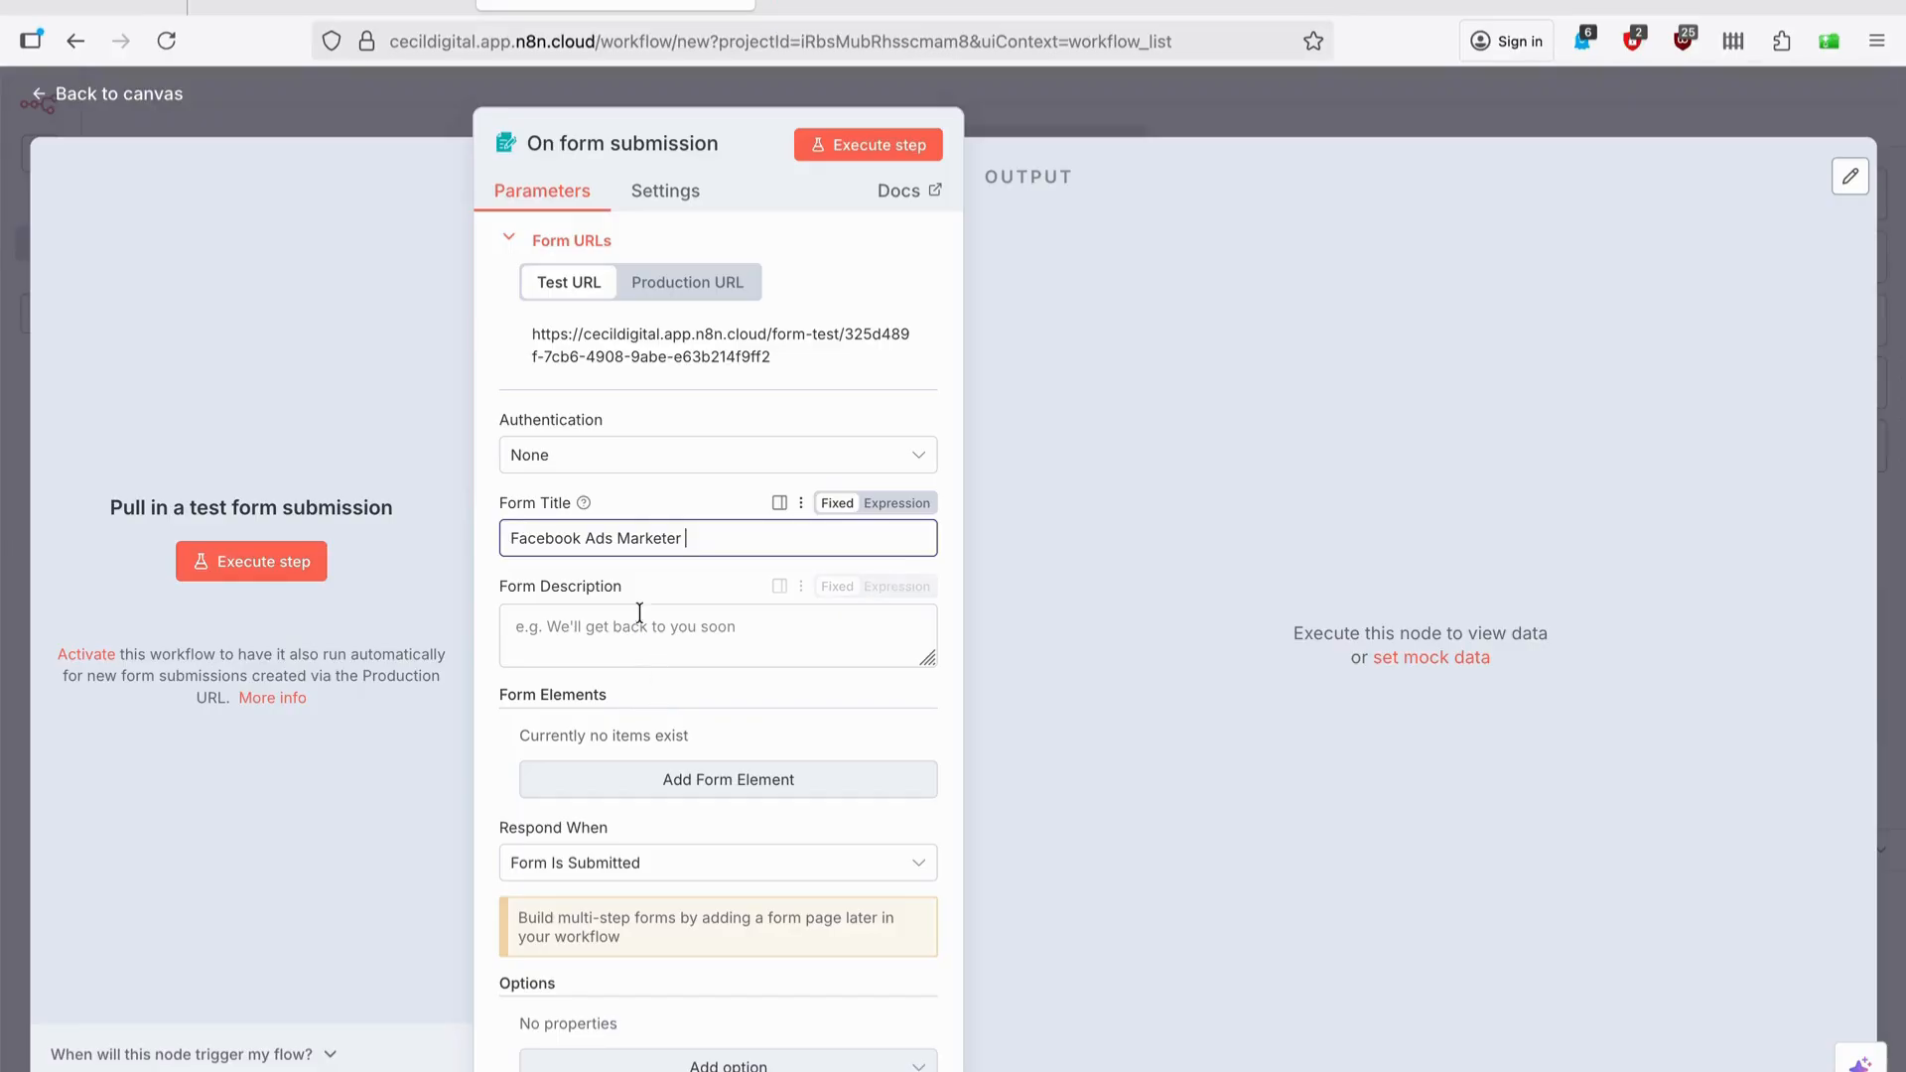
pyautogui.scroll(-1, 677, 616)
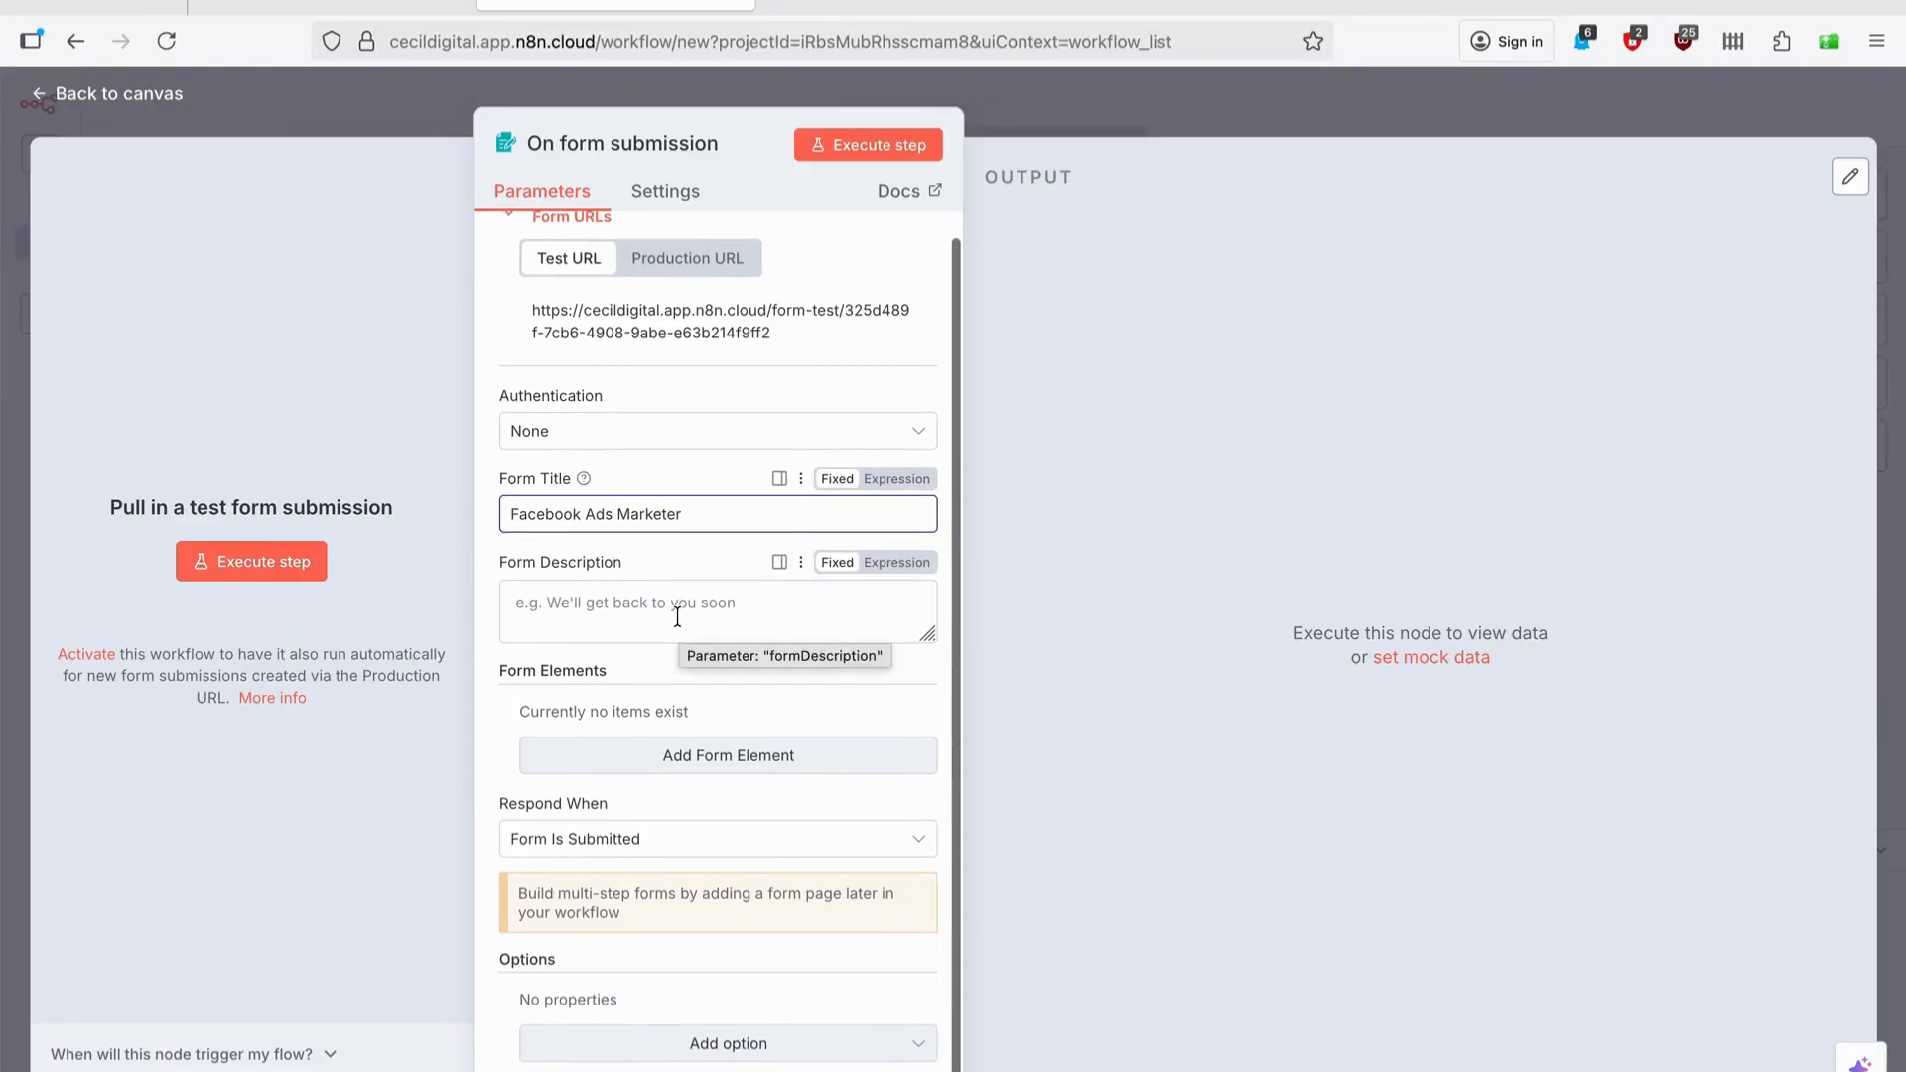
pyautogui.click(695, 765)
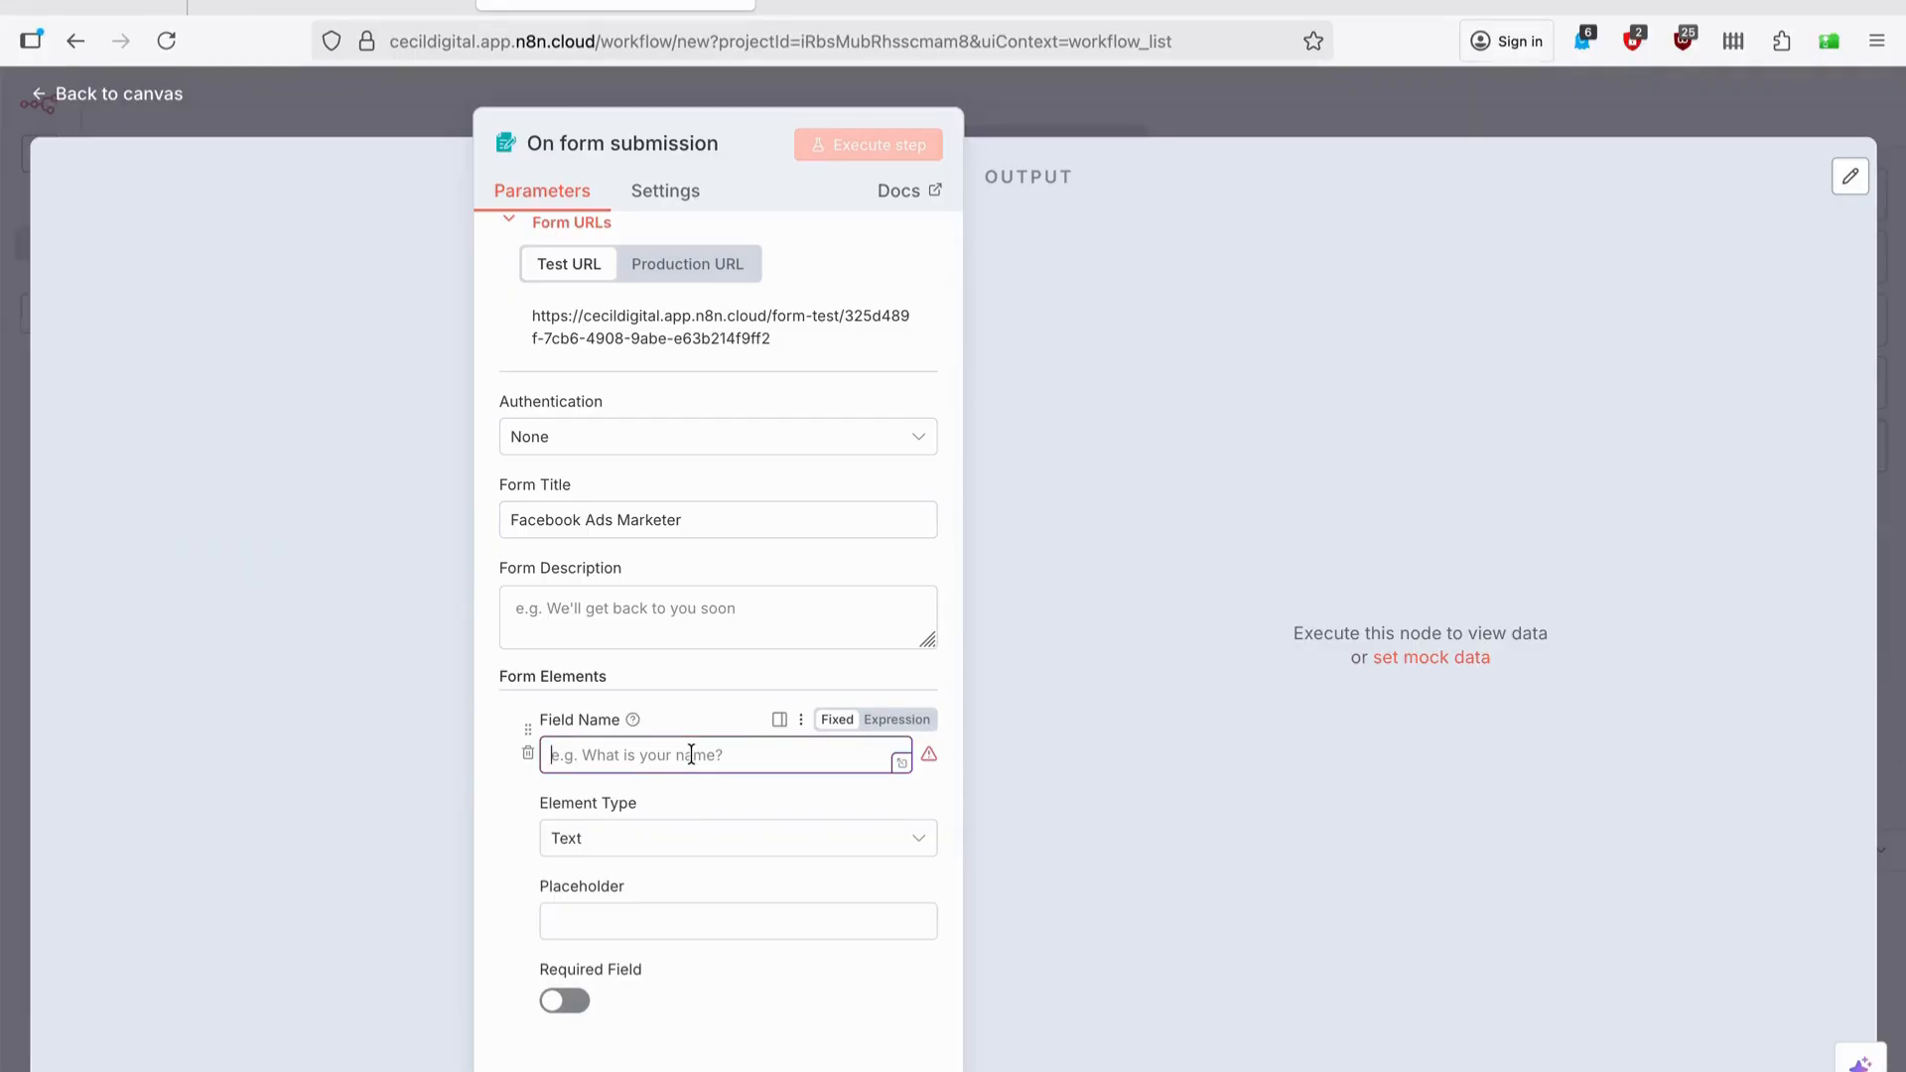
pyautogui.write('First Name')
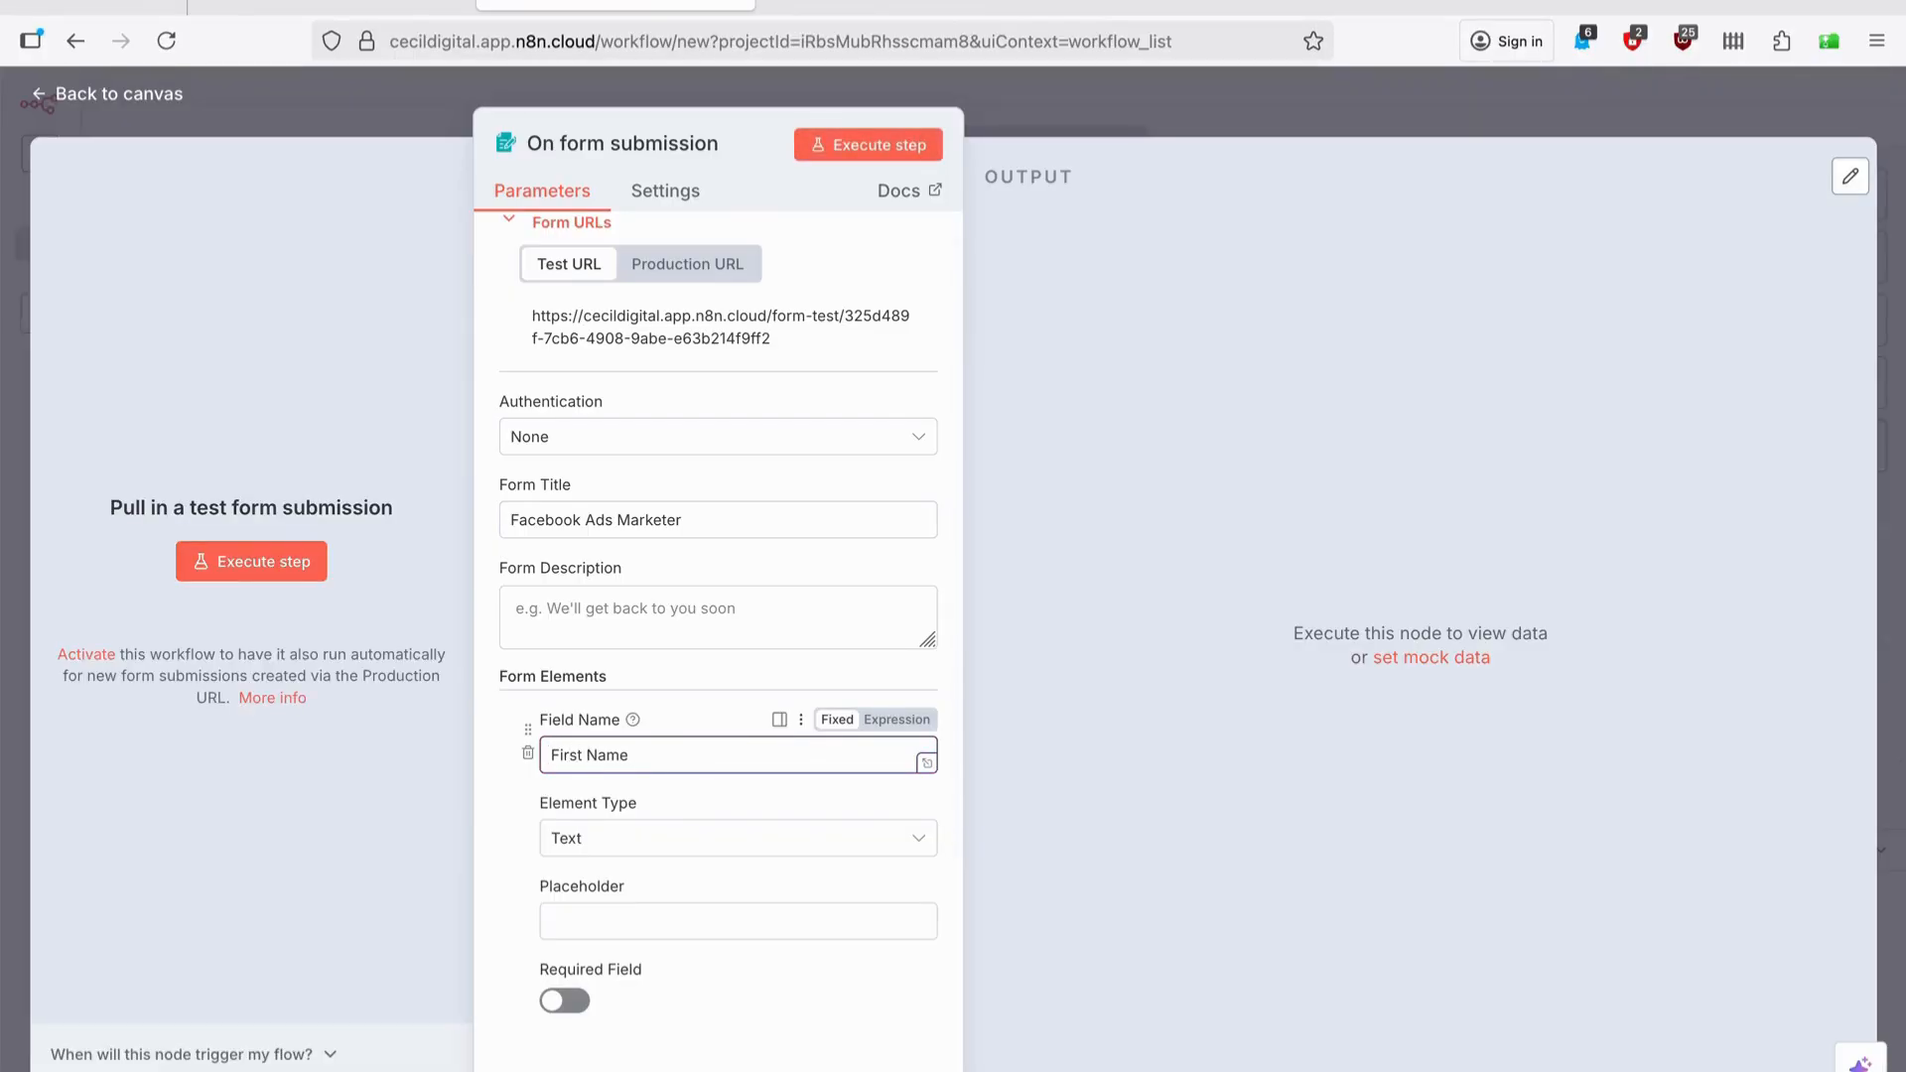
pyautogui.scroll(-2, 625, 830)
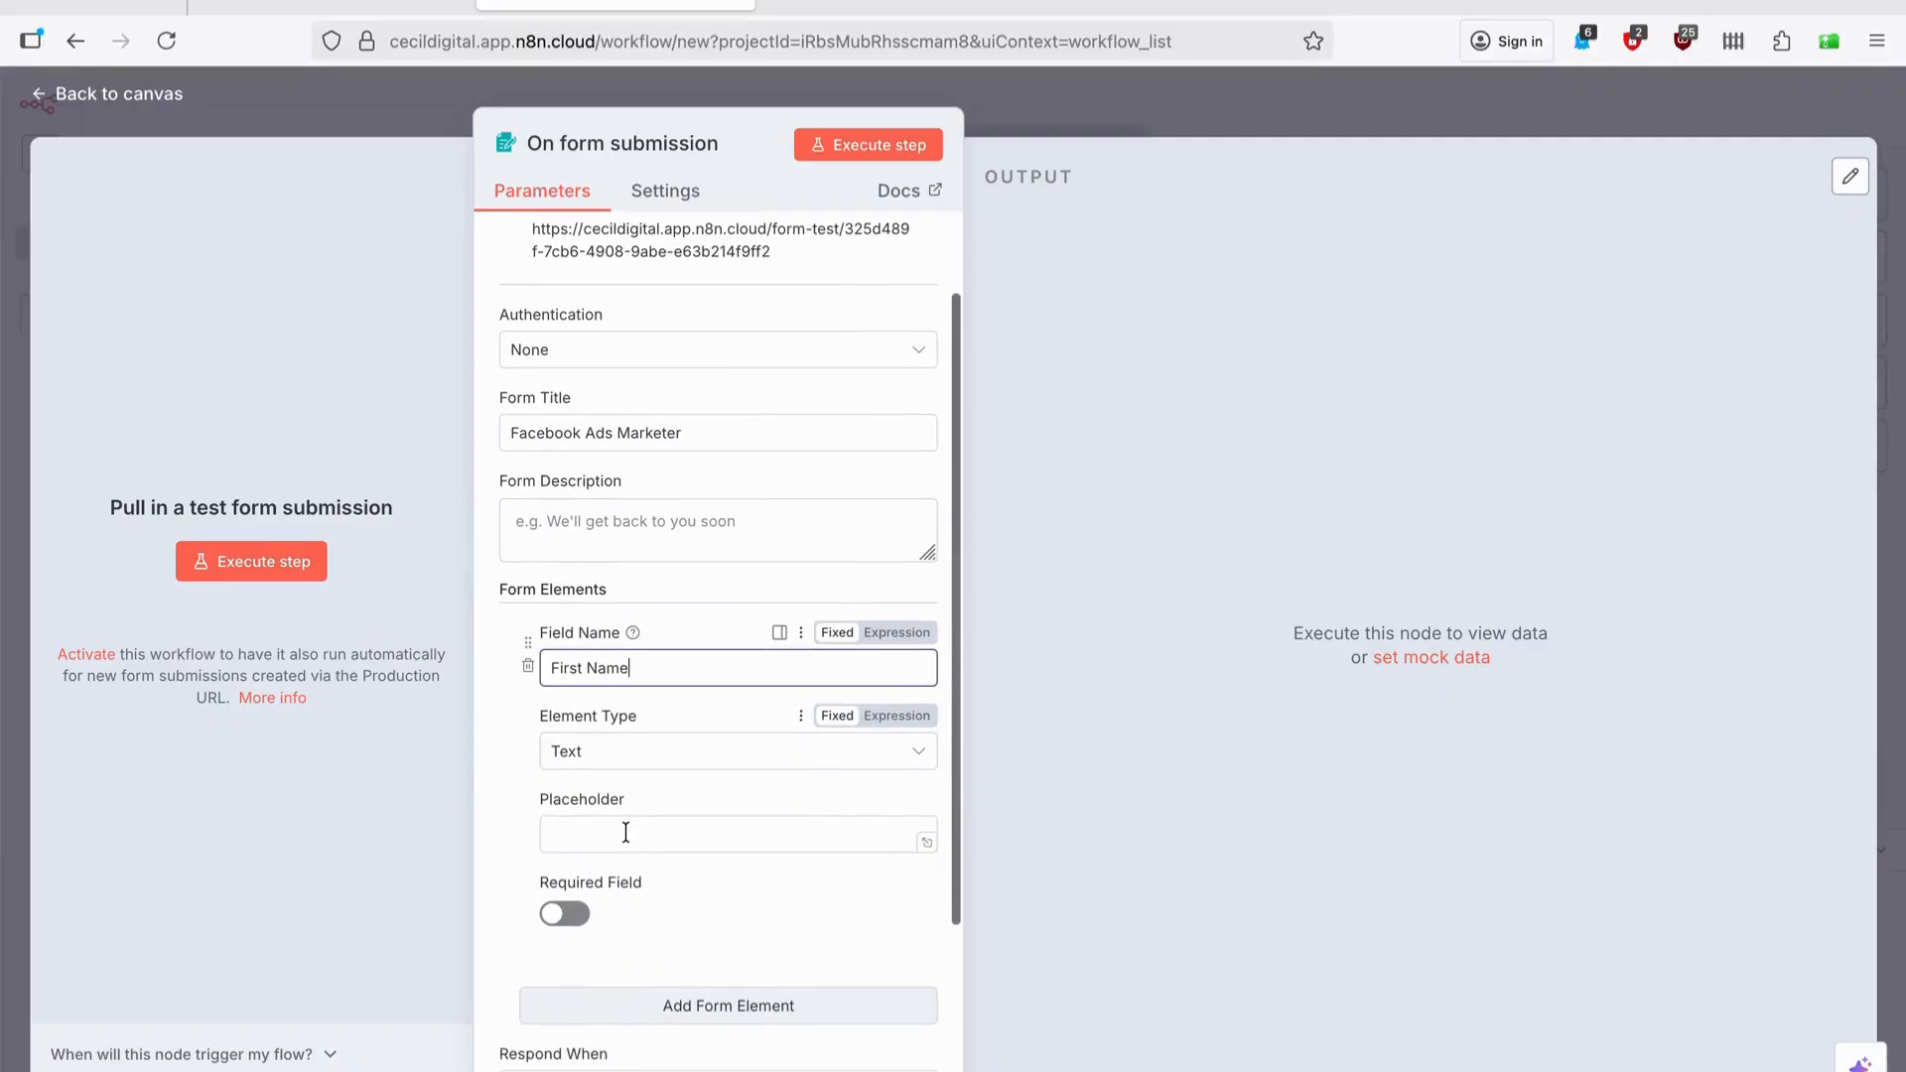
pyautogui.click(568, 915)
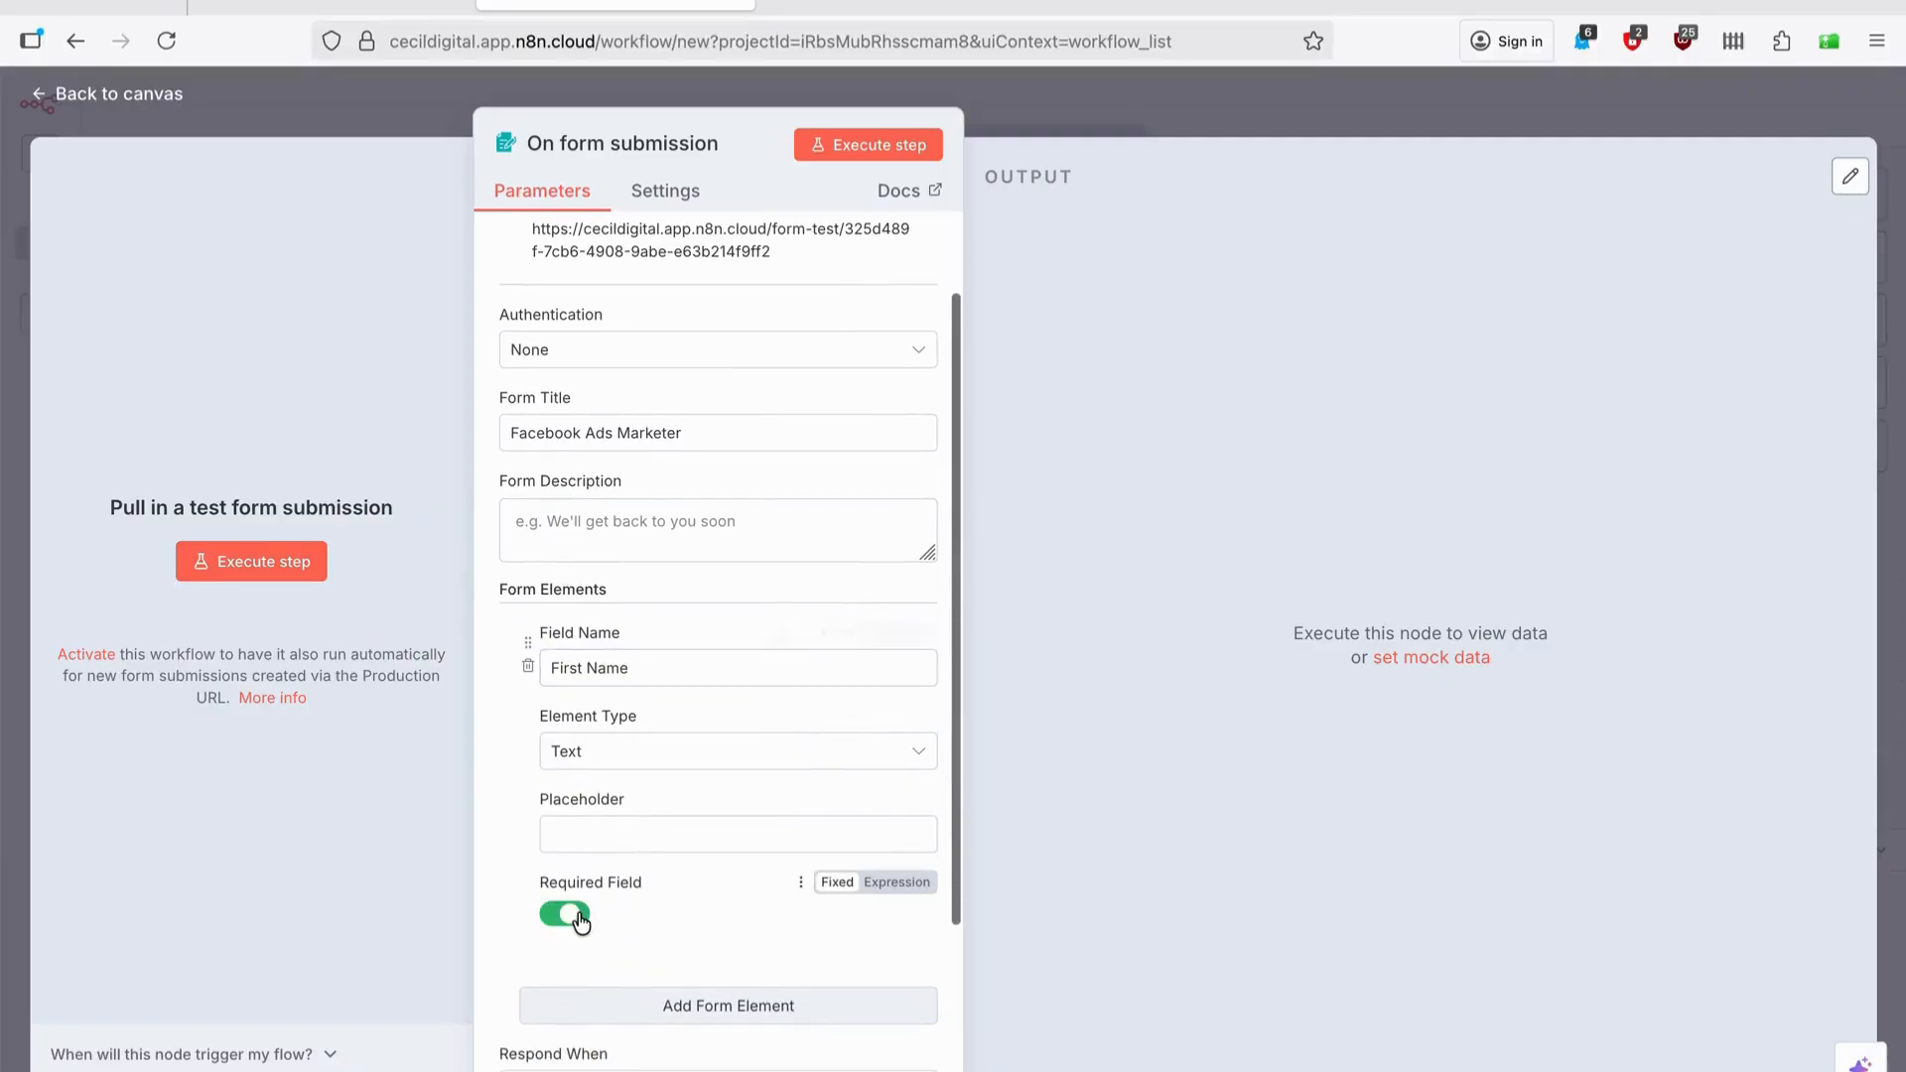
# Add a required Last Name field to the form.
pyautogui.click(709, 1007)
pyautogui.scroll(-8, 700, 933)
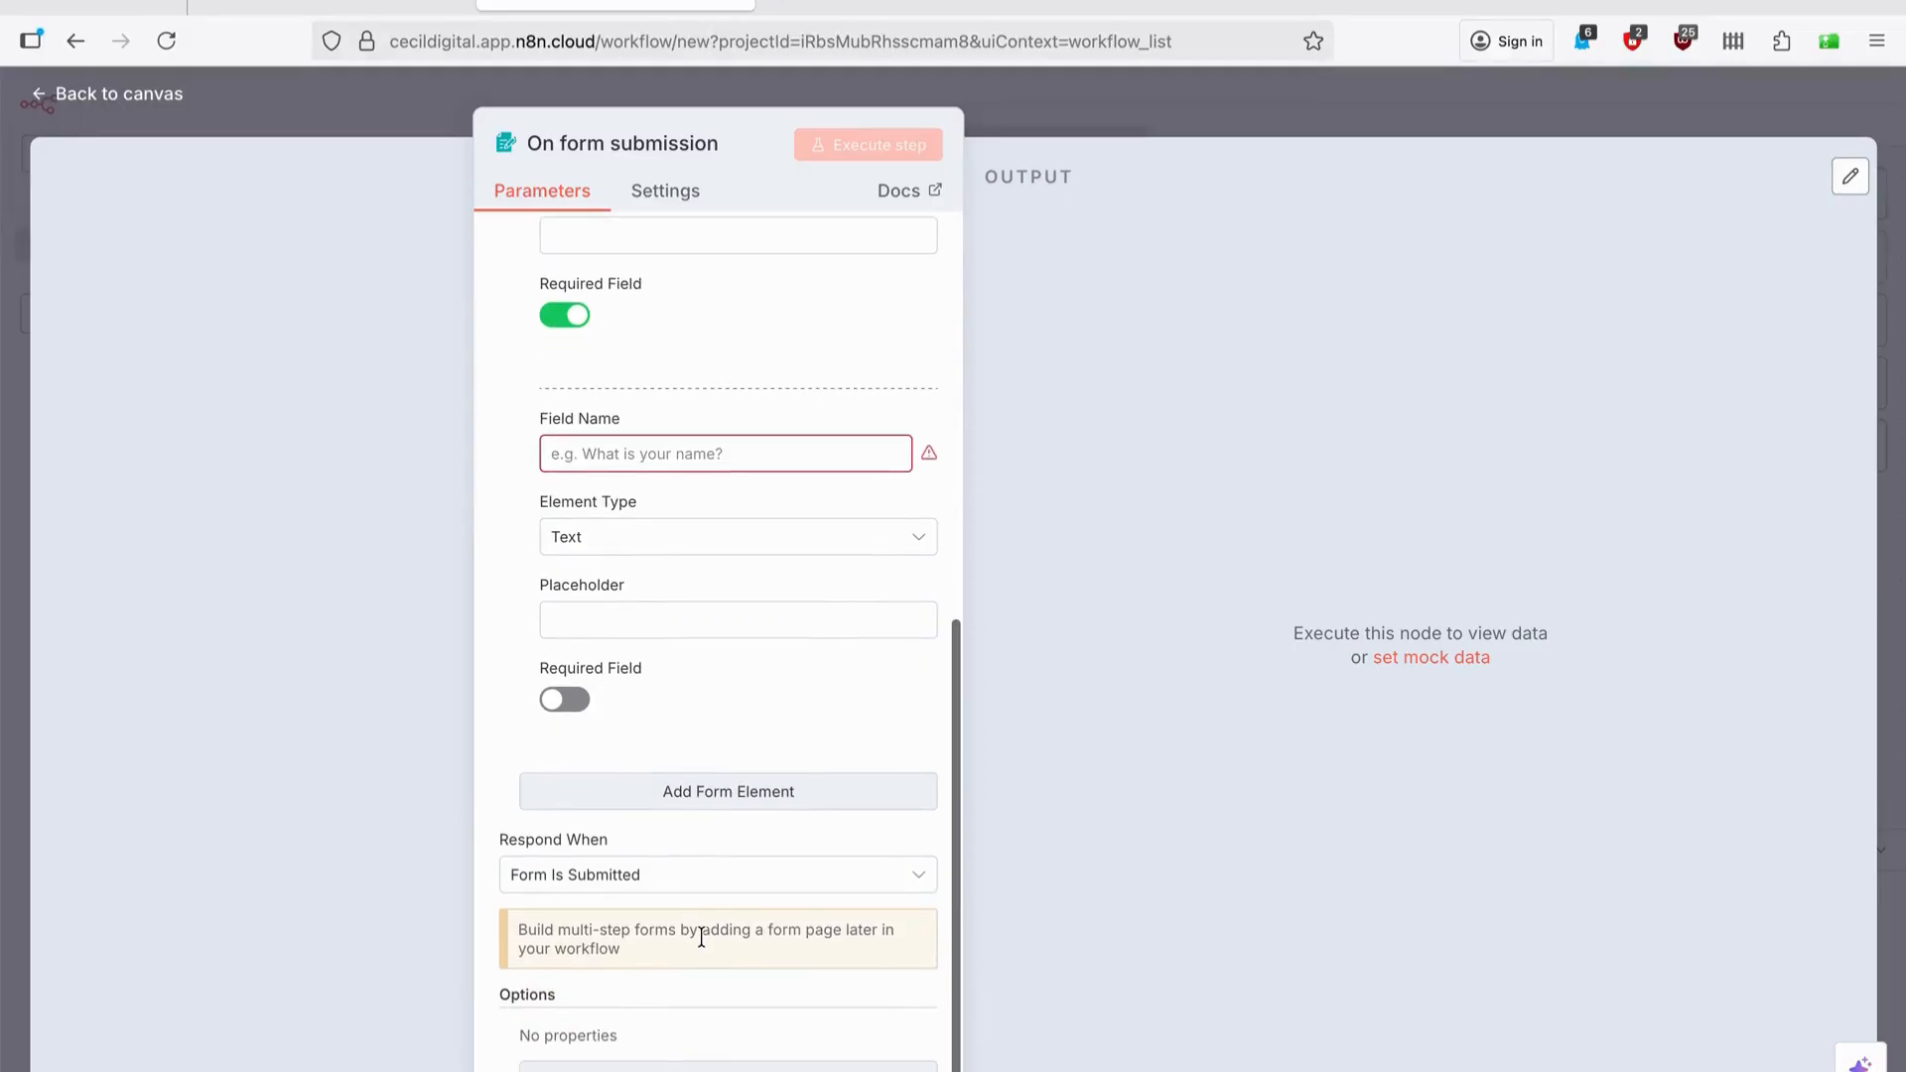
pyautogui.click(706, 453)
pyautogui.write('Last Name')
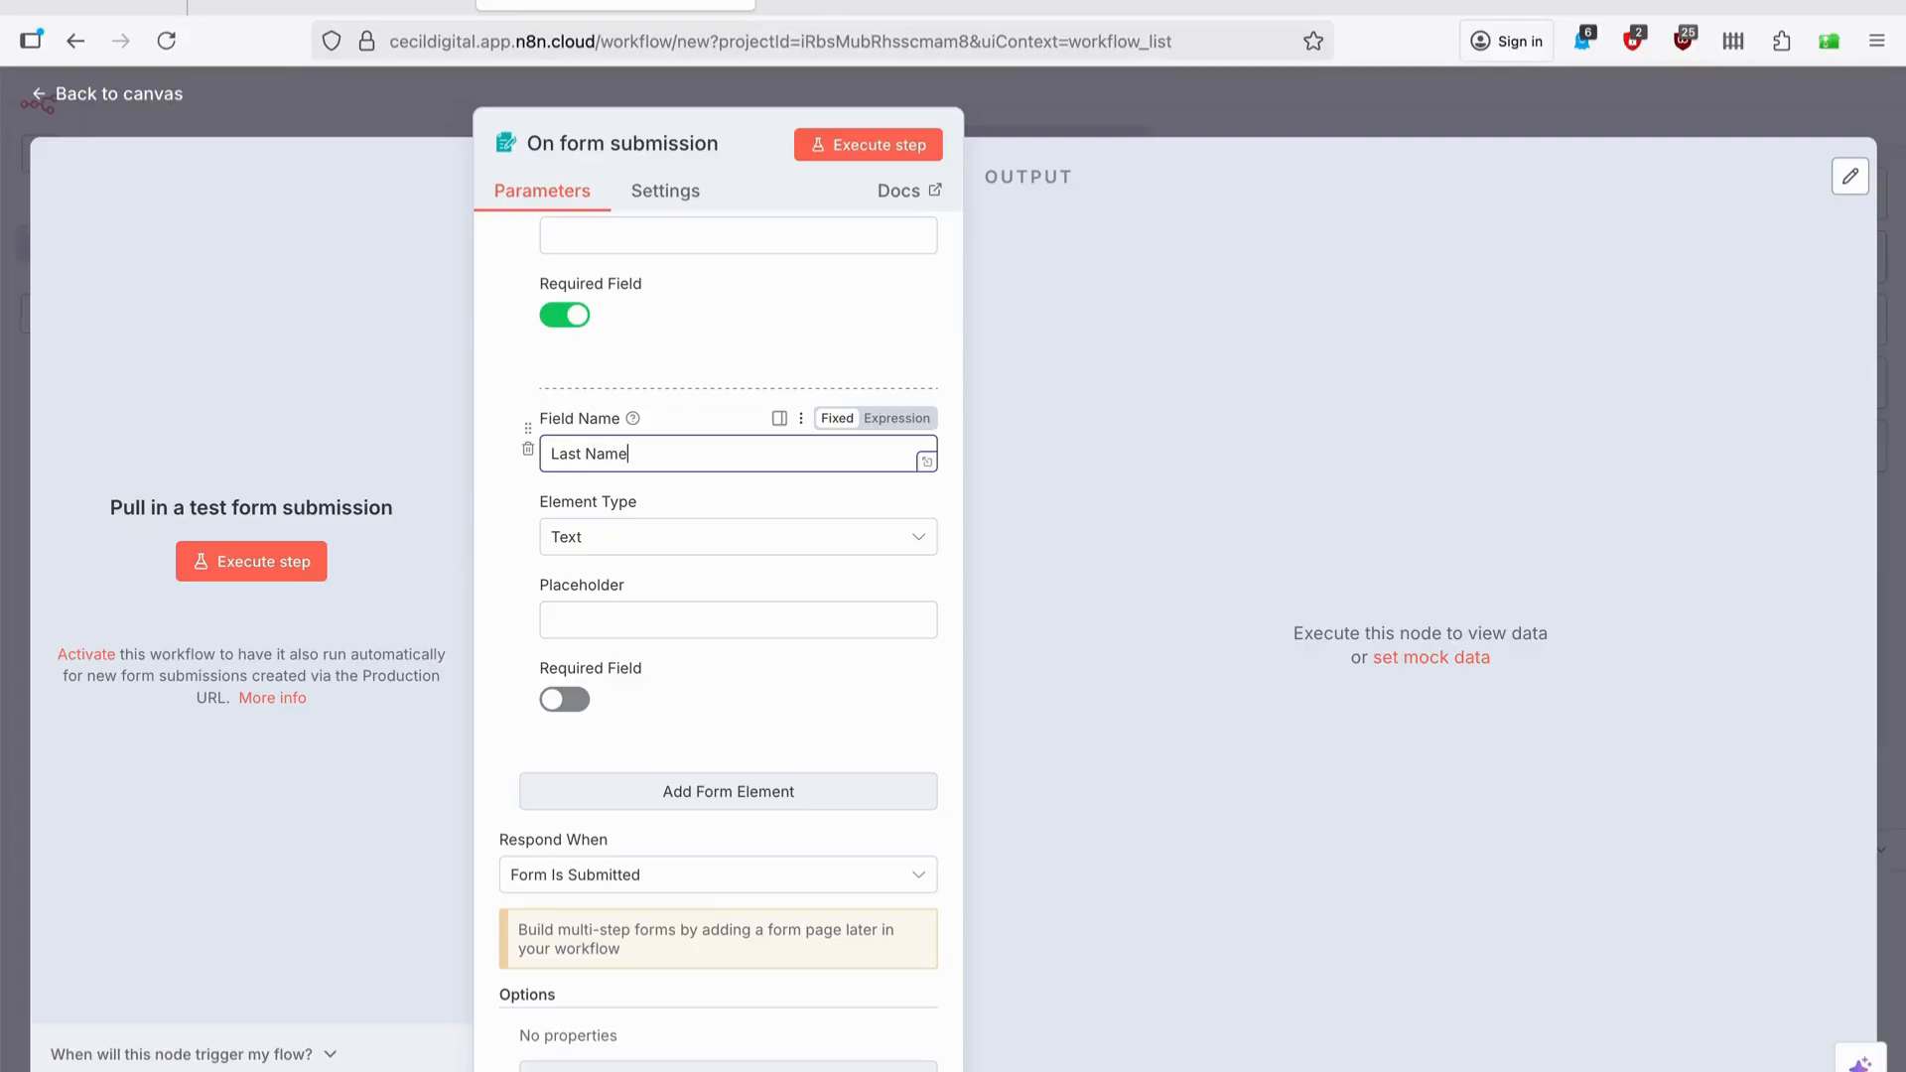
pyautogui.click(564, 700)
pyautogui.scroll(10, 574, 707)
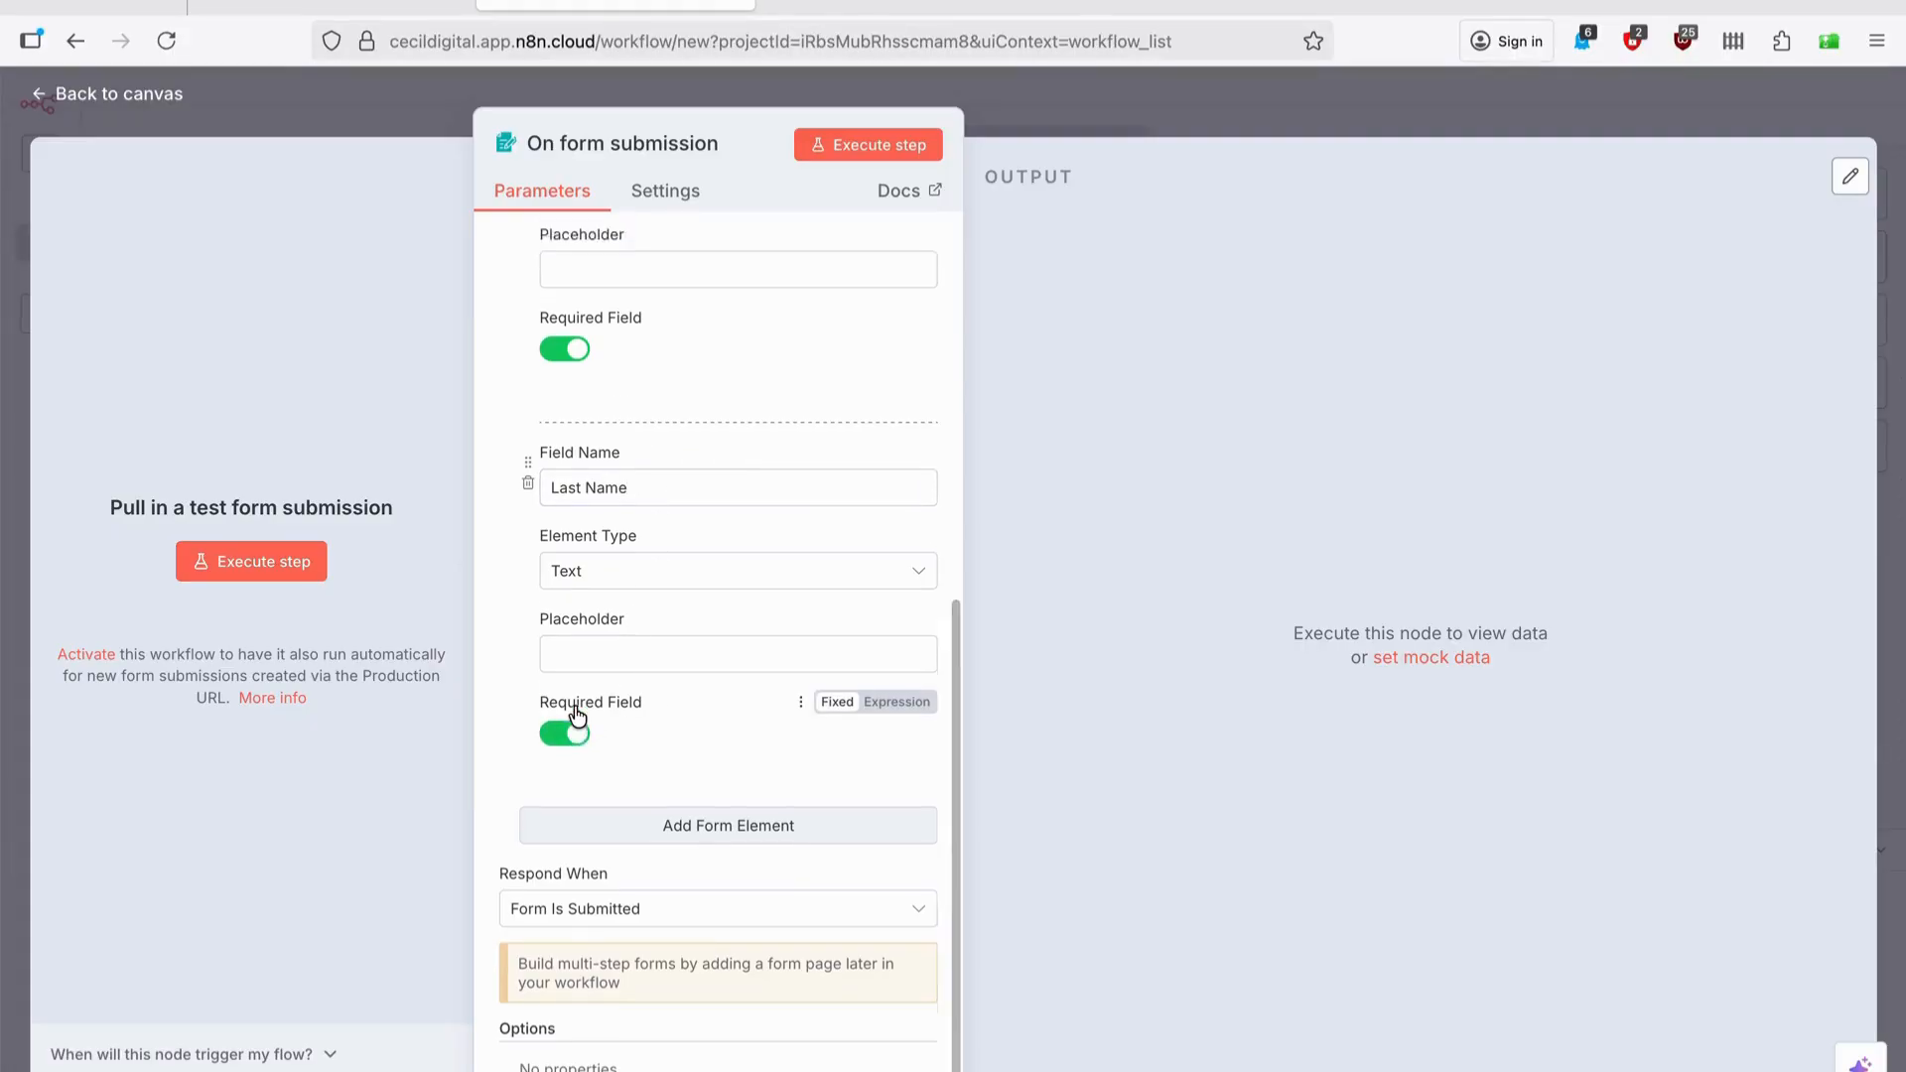
pyautogui.scroll(-6, 574, 705)
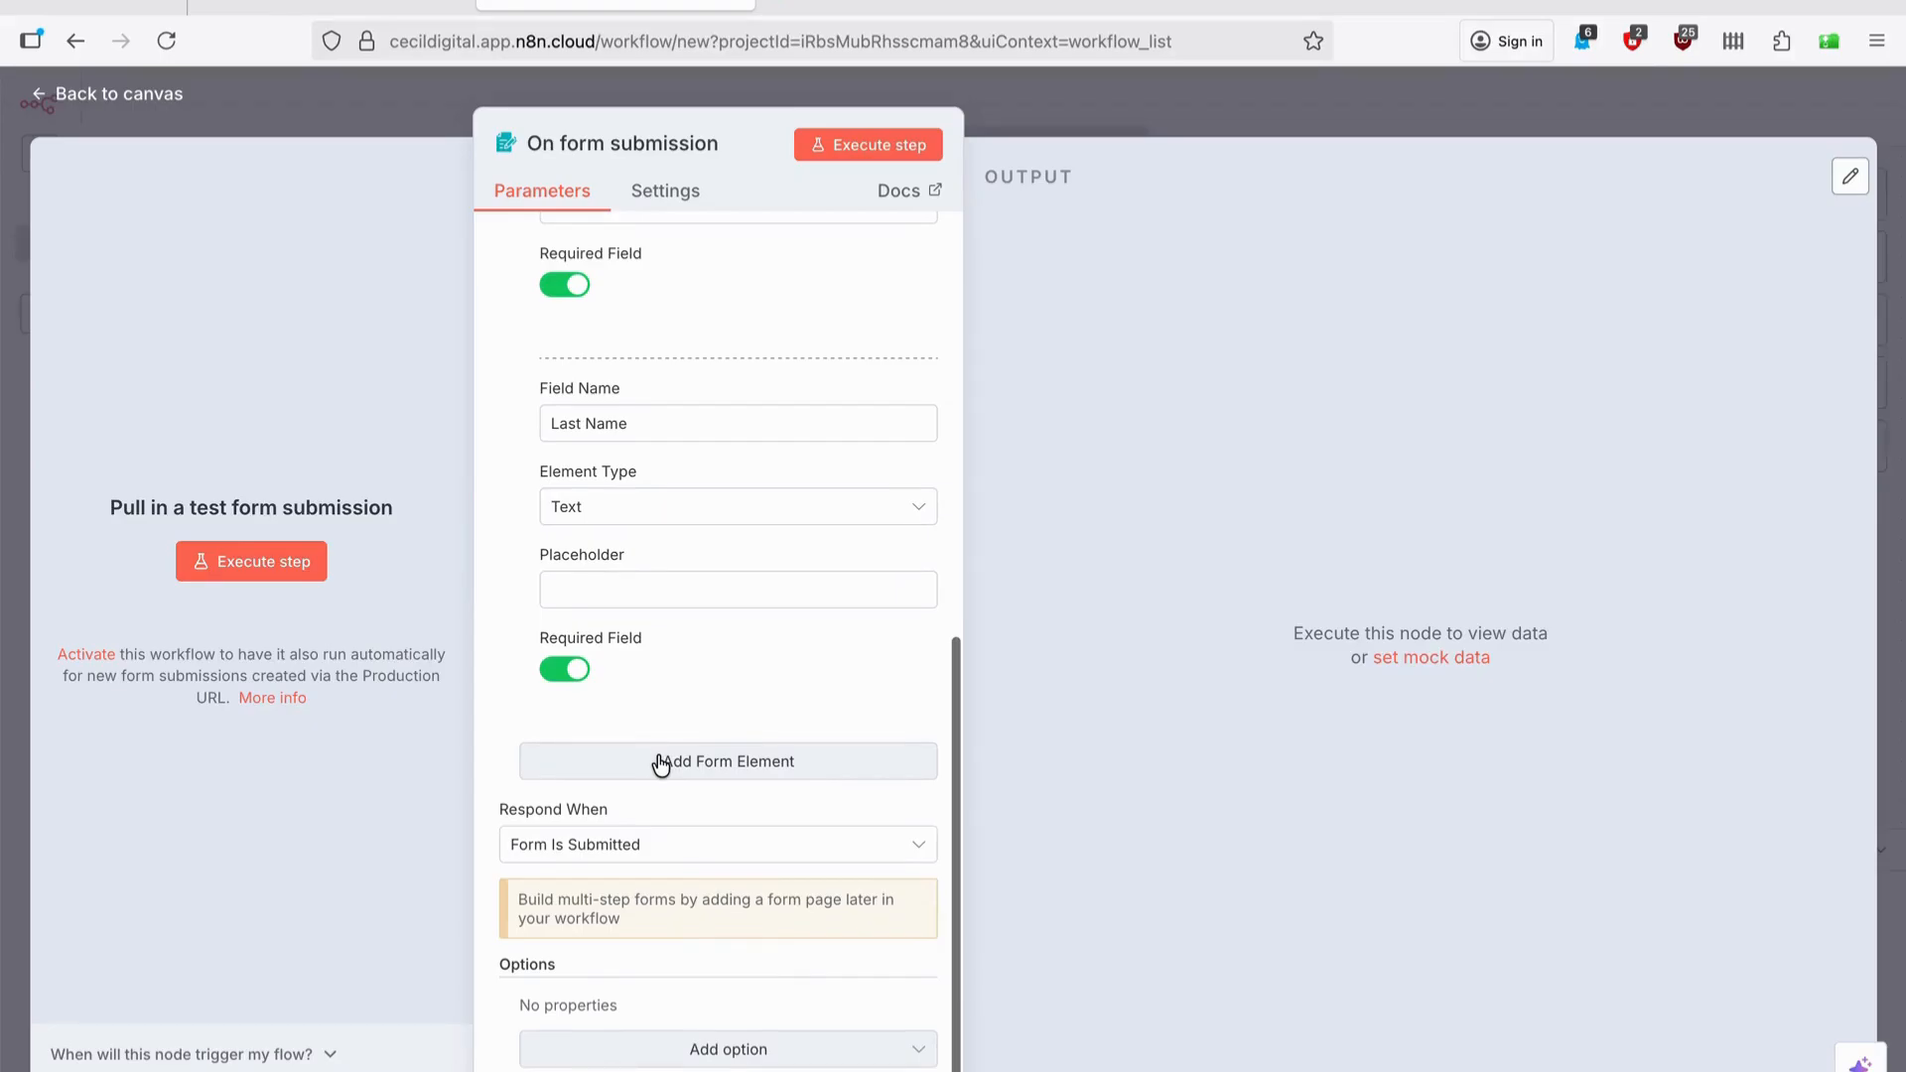
# Add a required Number field 'How many year of experience do you have?'.
pyautogui.click(660, 761)
pyautogui.click(652, 809)
pyautogui.write('How ')
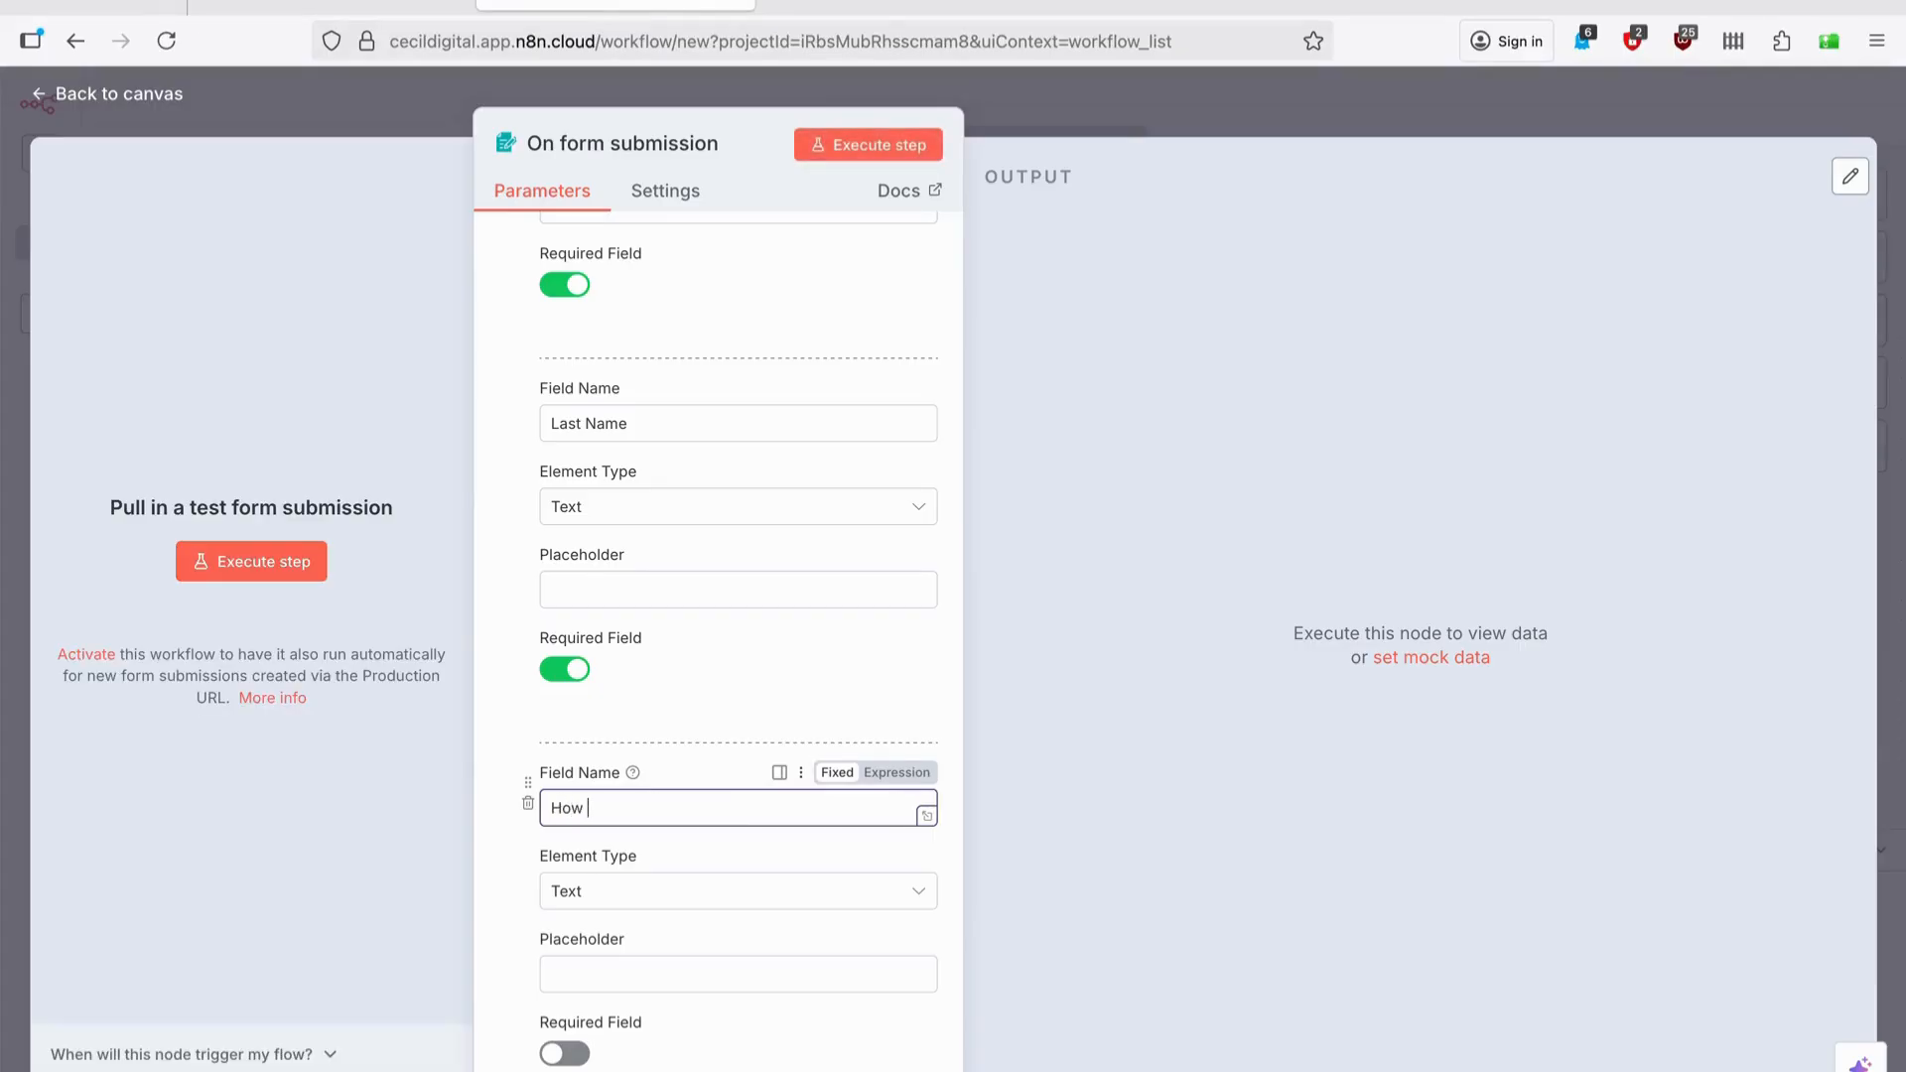
pyautogui.write('many year os exper')
pyautogui.press('BackSpace')
pyautogui.press('BackSpace')
pyautogui.press('BackSpace')
pyautogui.press('BackSpace')
pyautogui.press('BackSpace')
pyautogui.press('BackSpace')
pyautogui.write('experience do you have?')
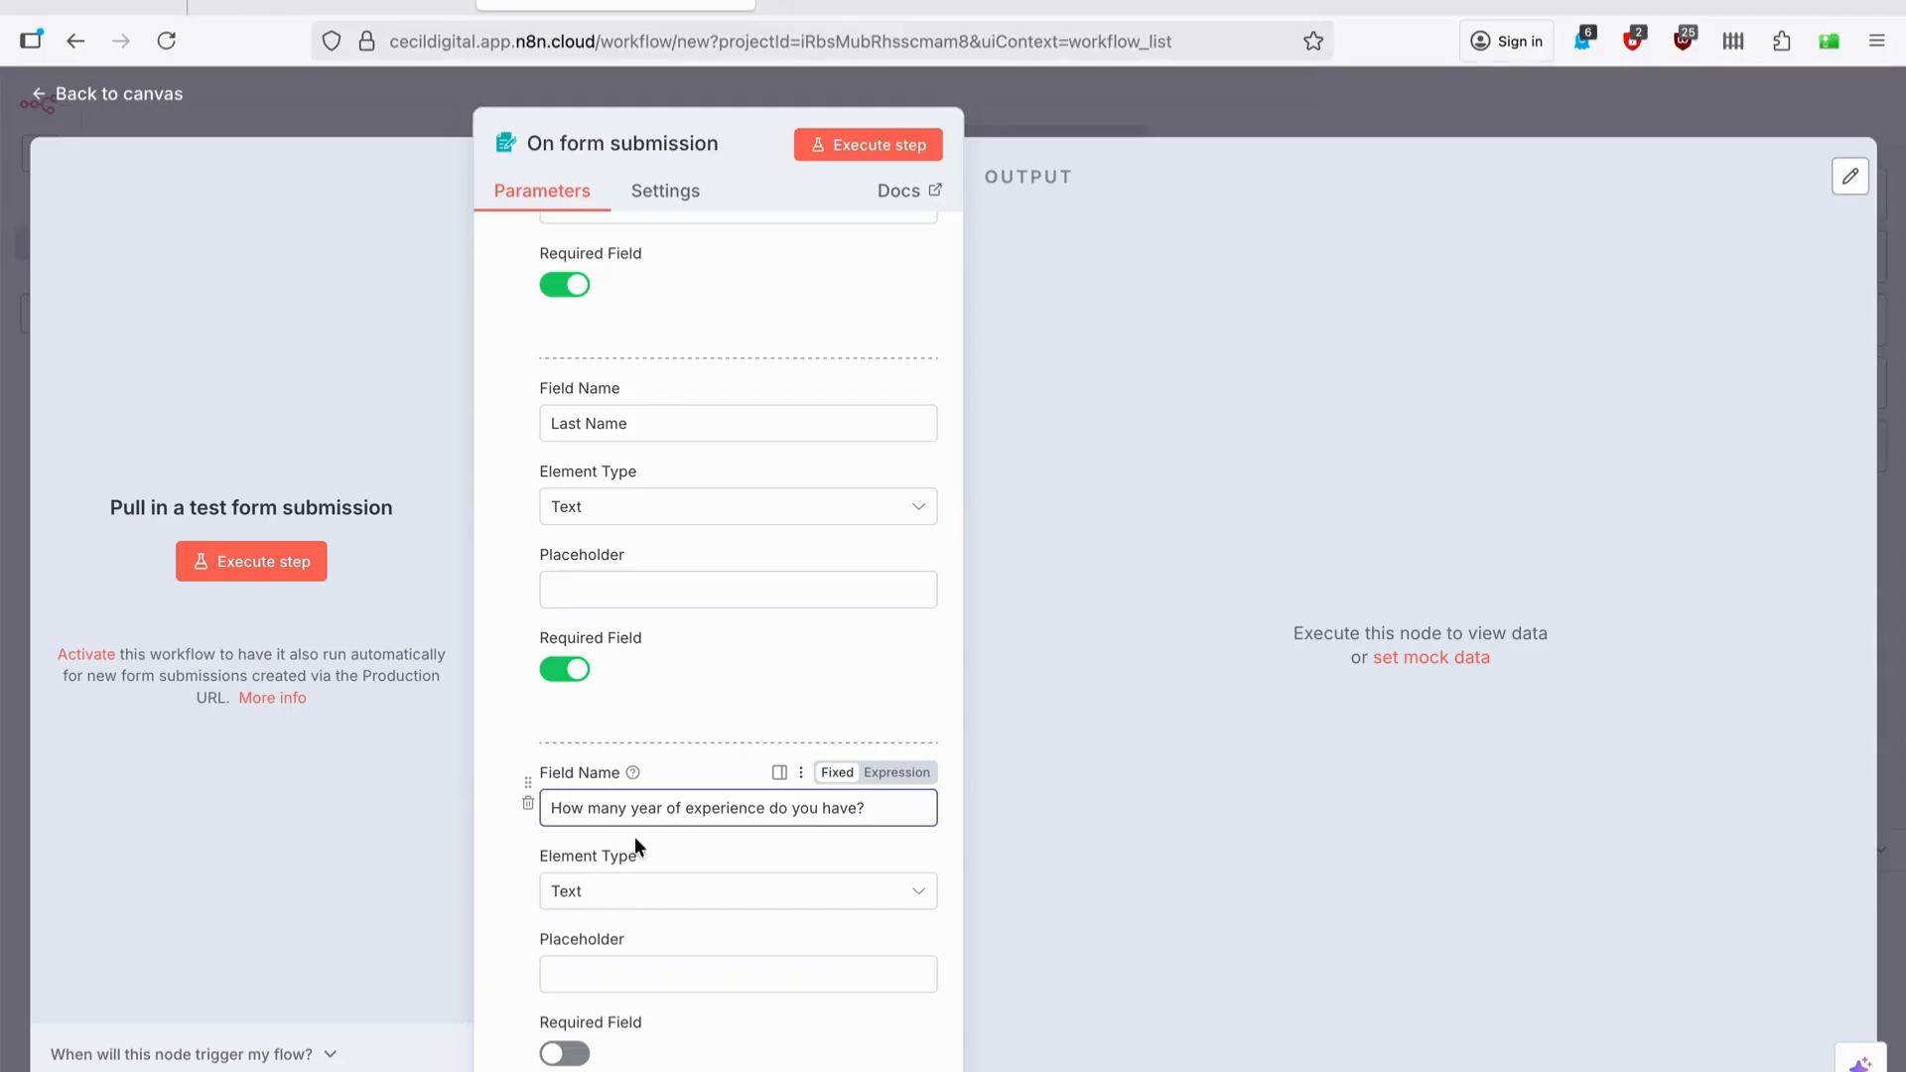
pyautogui.click(608, 890)
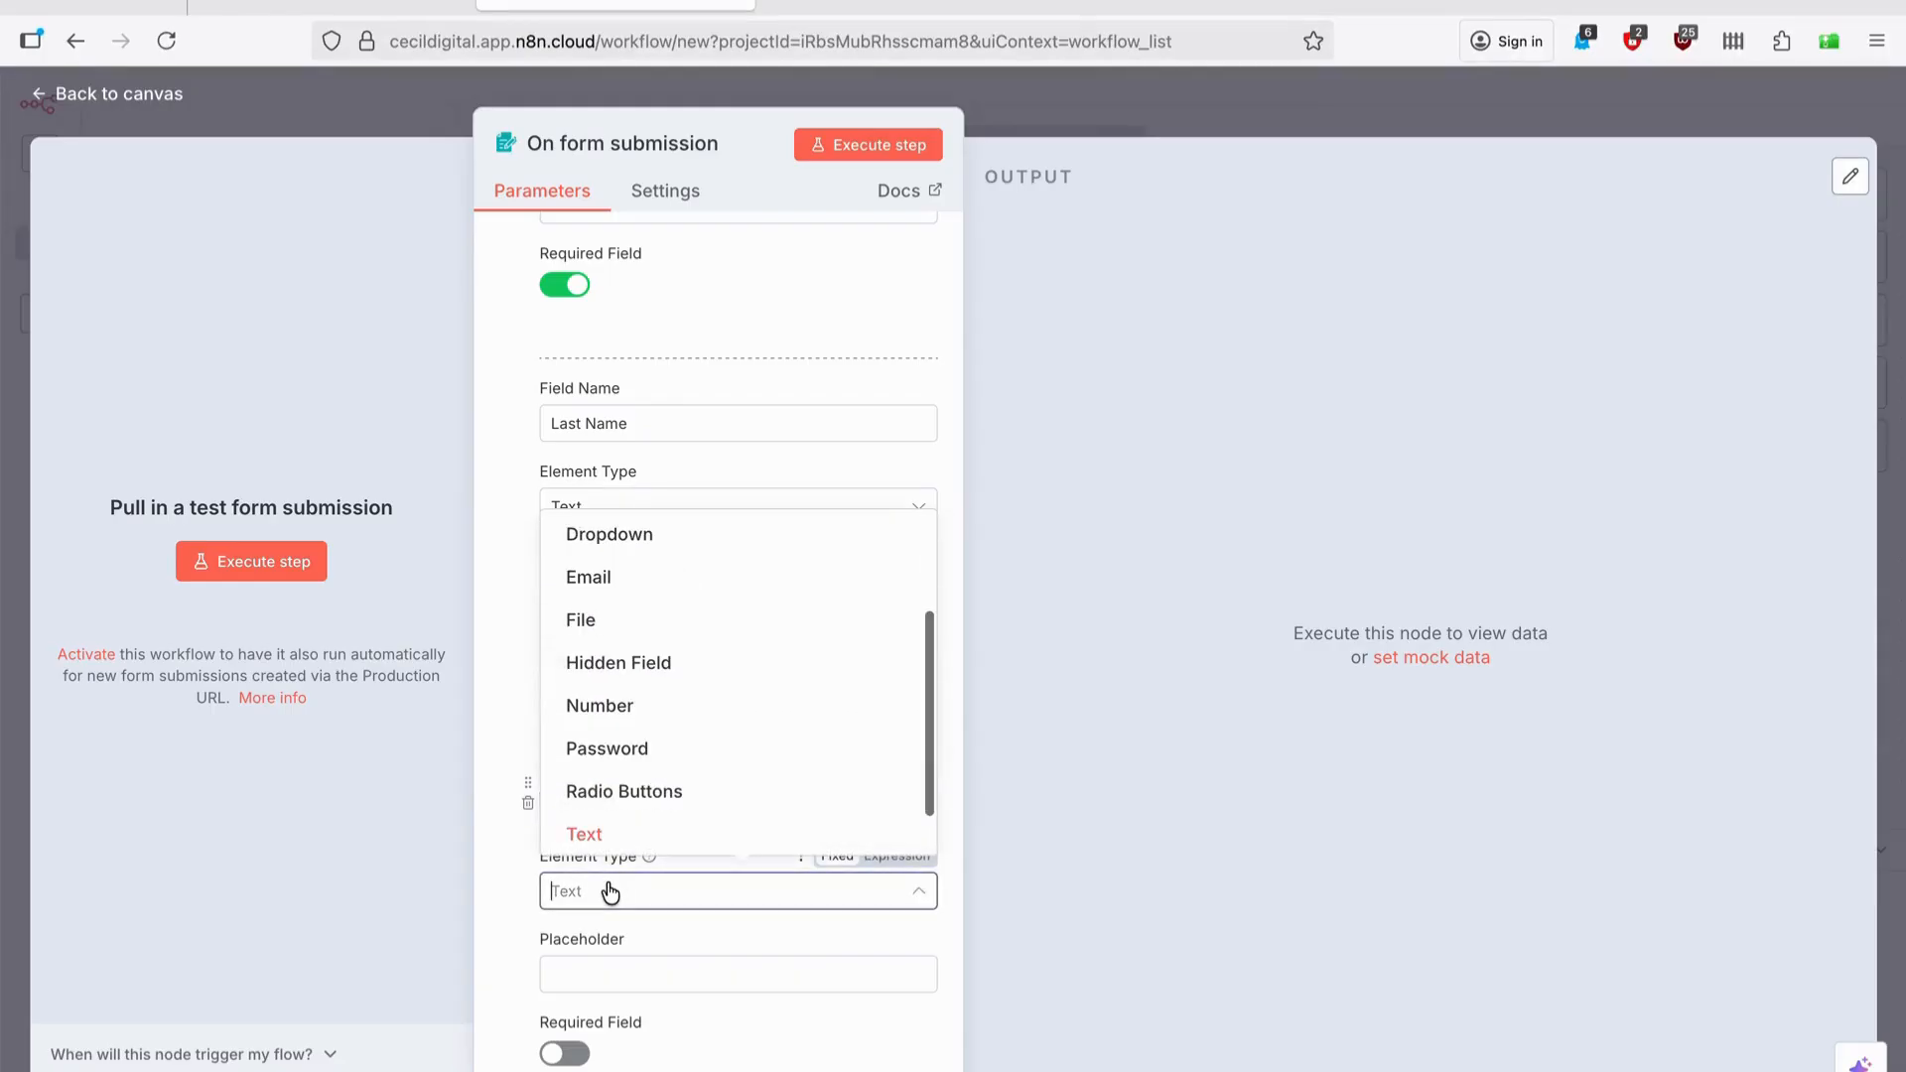
pyautogui.scroll(1, 693, 623)
pyautogui.scroll(2, 693, 624)
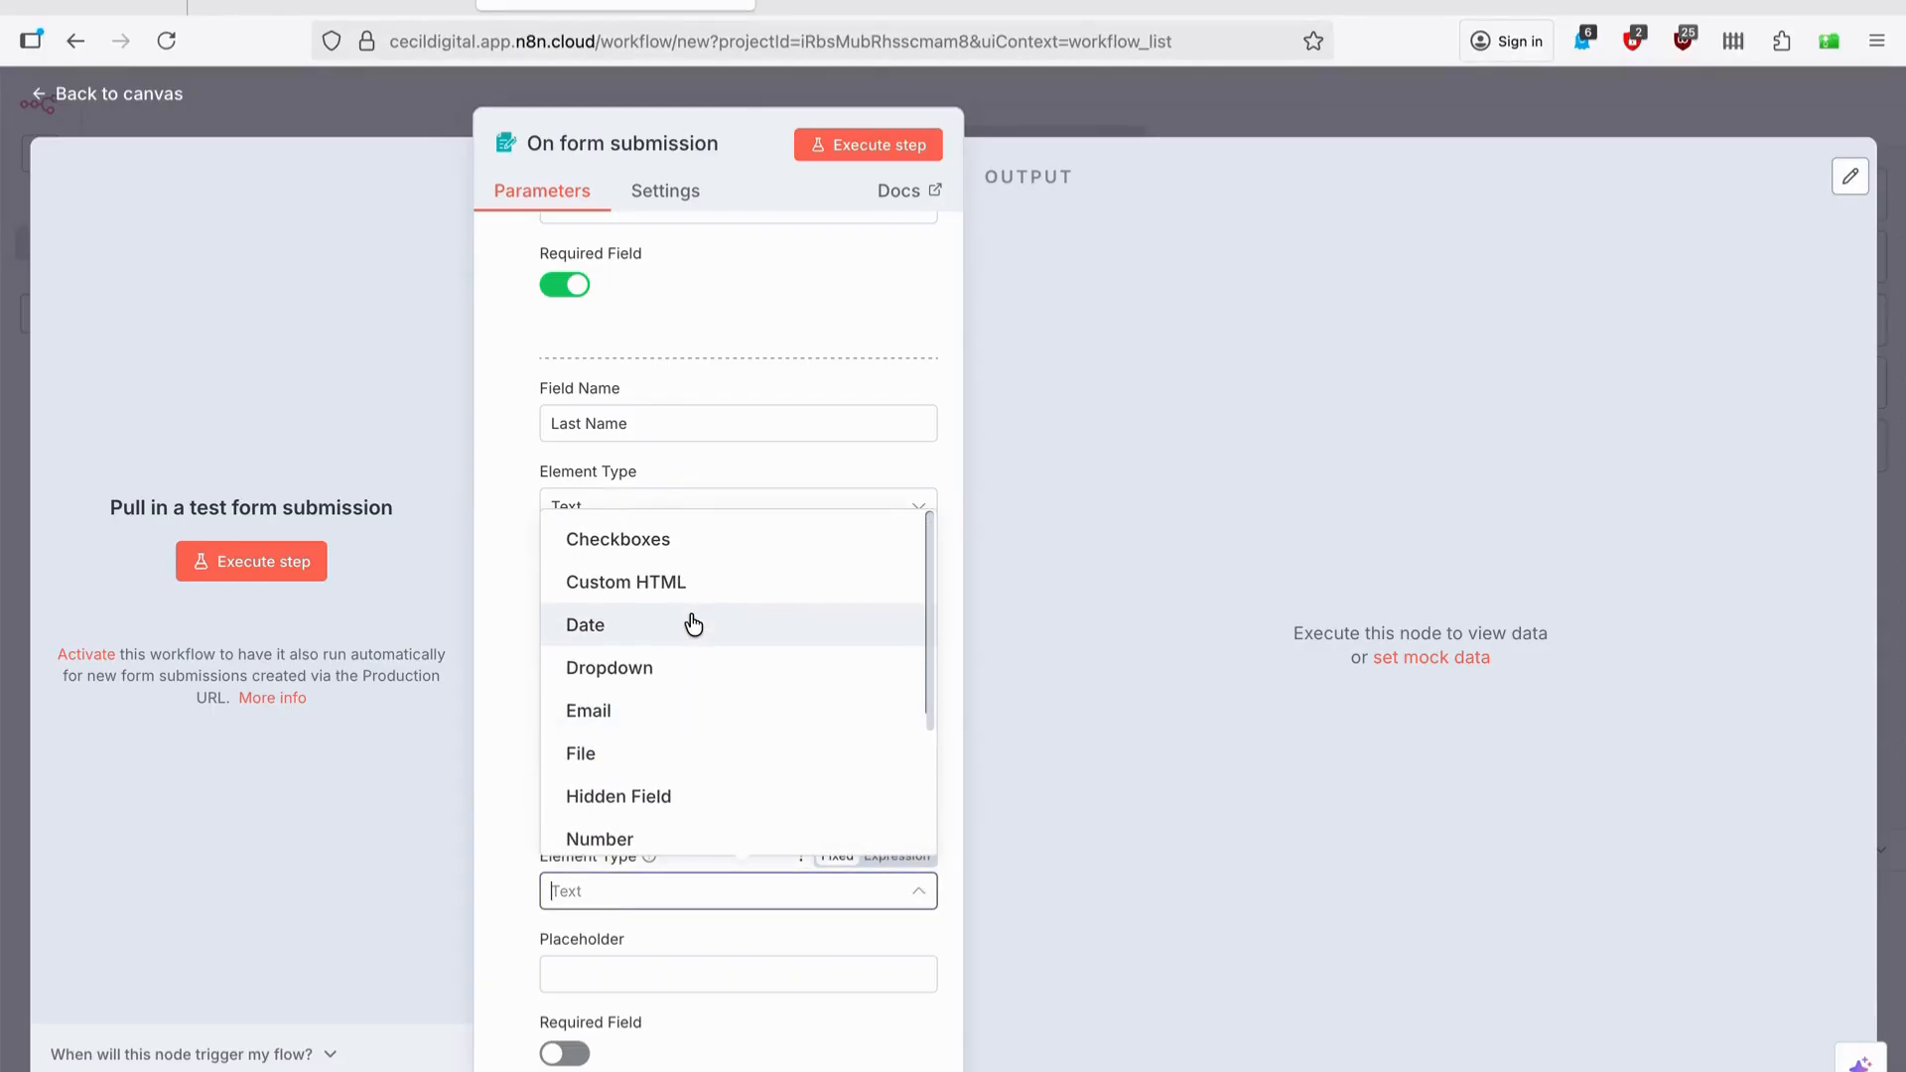
pyautogui.scroll(-4, 692, 629)
pyautogui.click(677, 661)
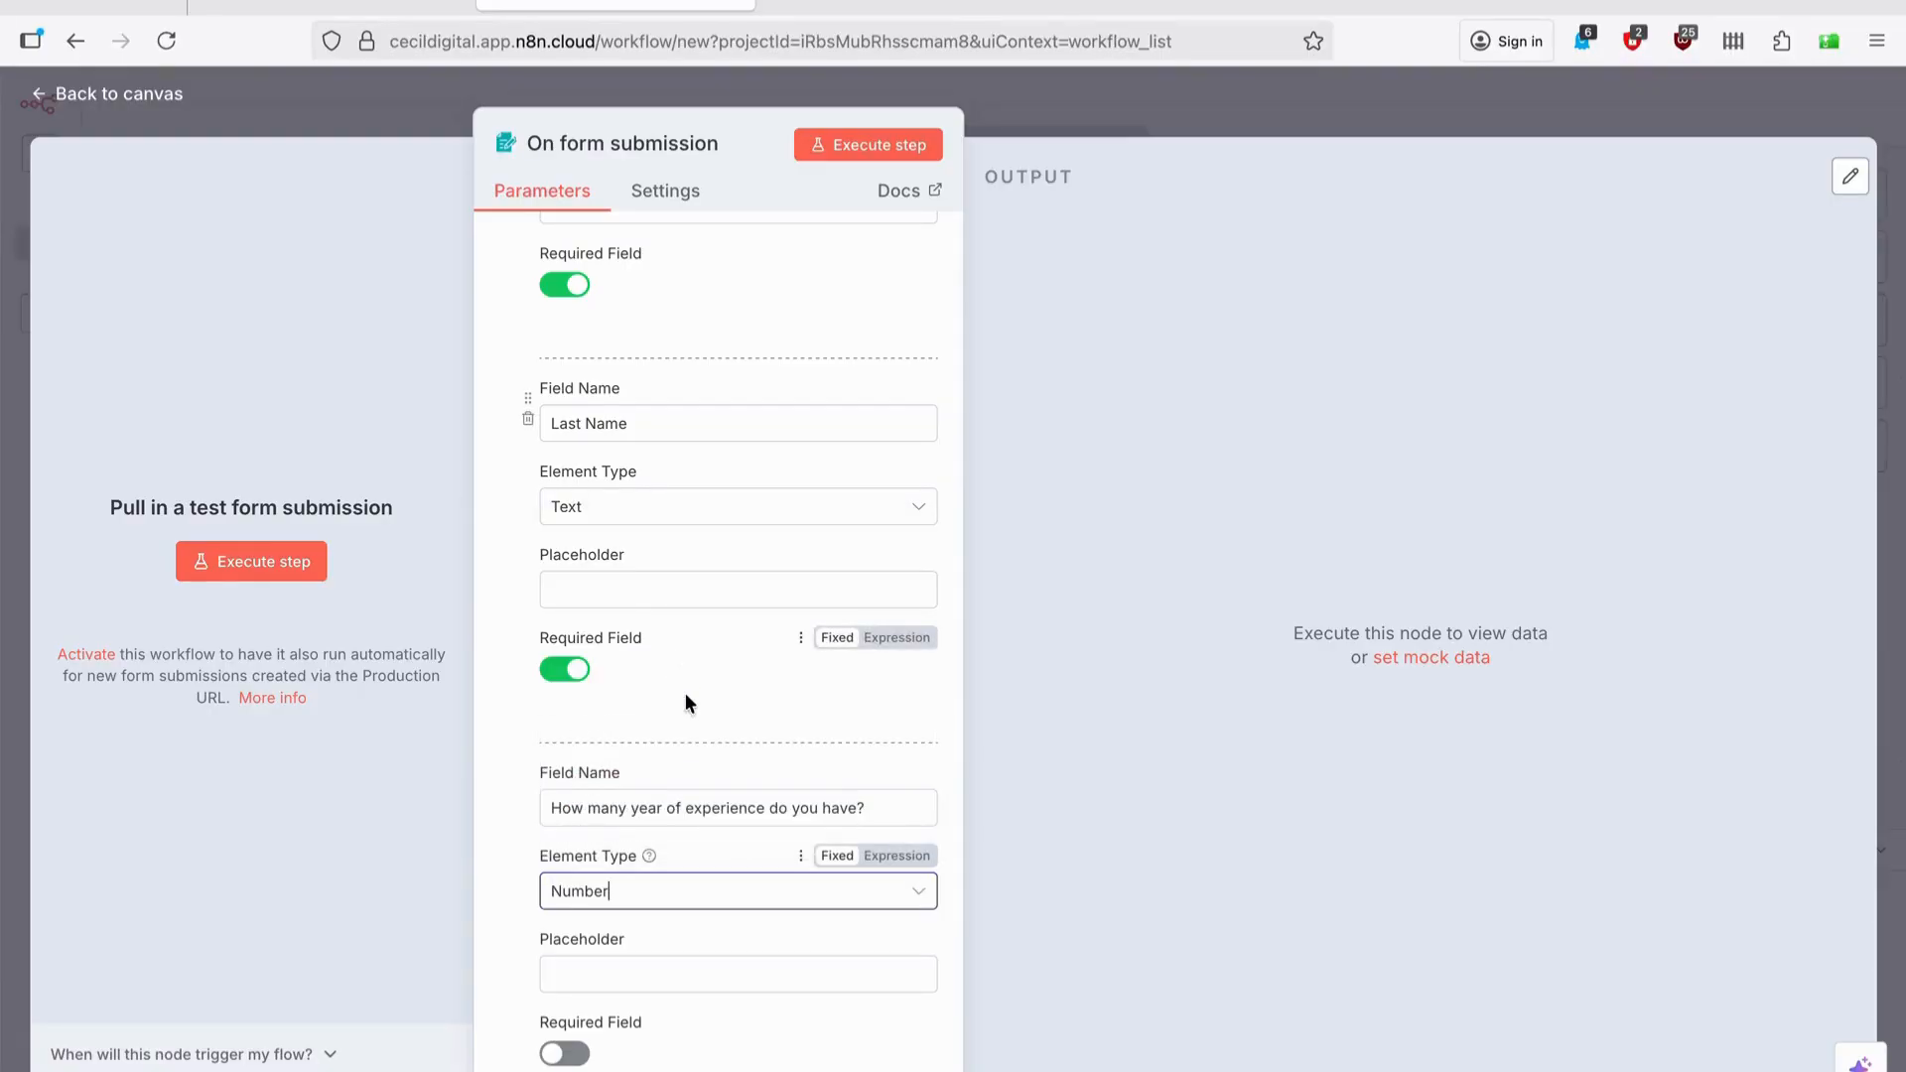
pyautogui.click(567, 1054)
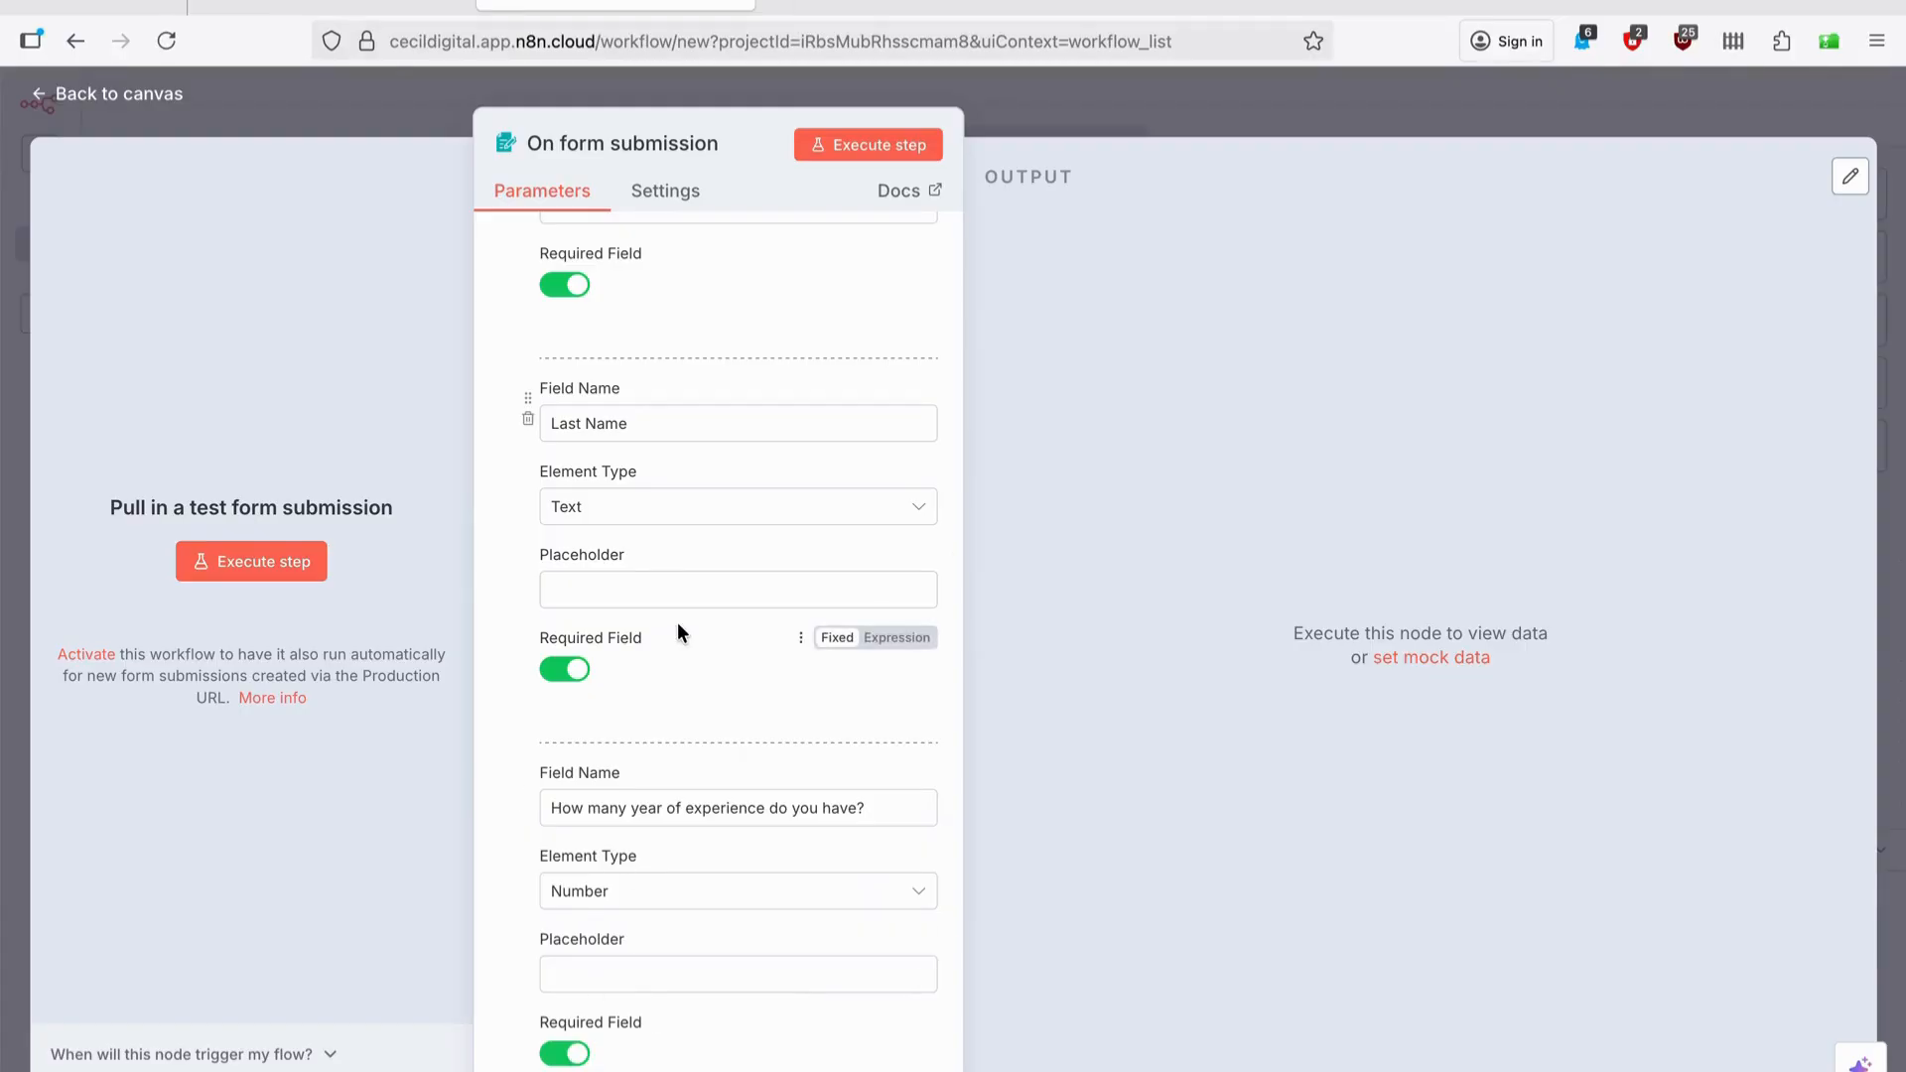
pyautogui.scroll(6, 677, 629)
# Run the form trigger and submit a test entry with sample first and last names and 5 years of experience.
pyautogui.click(264, 563)
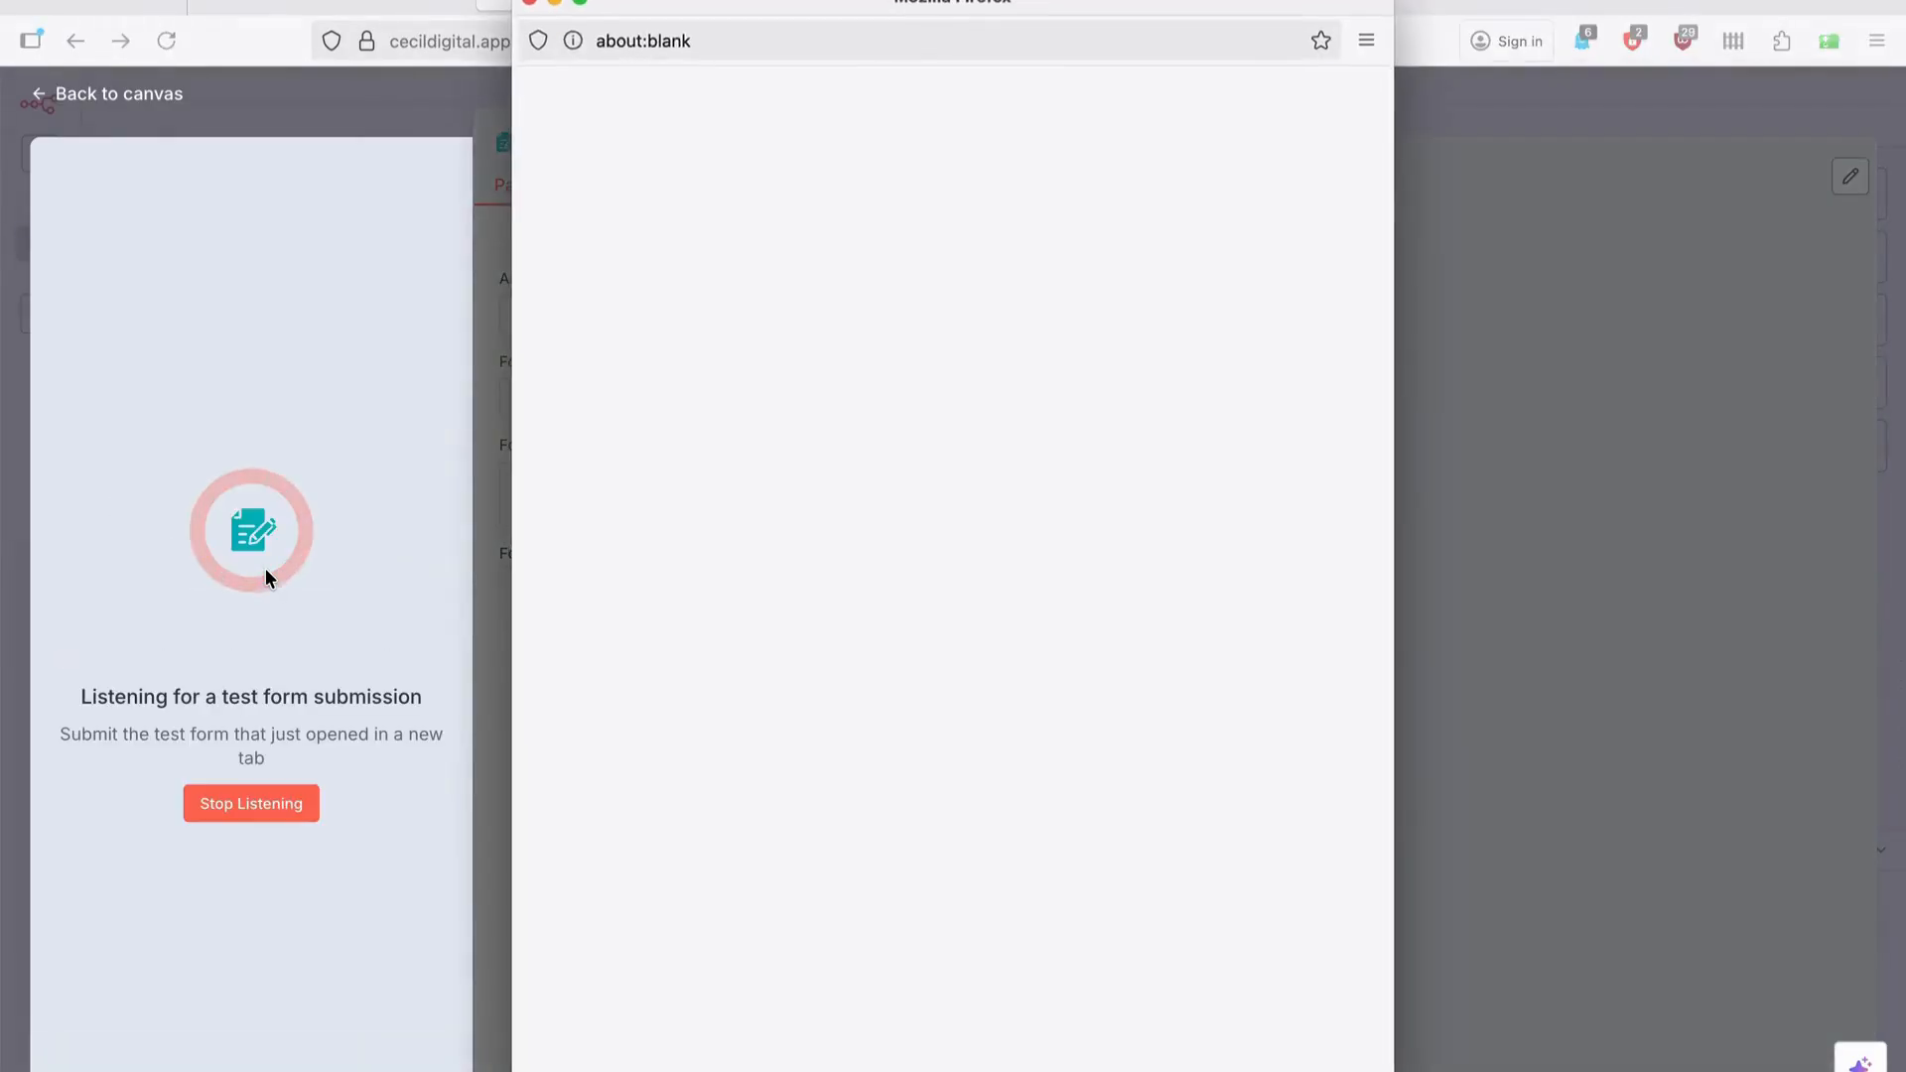
pyautogui.click(821, 342)
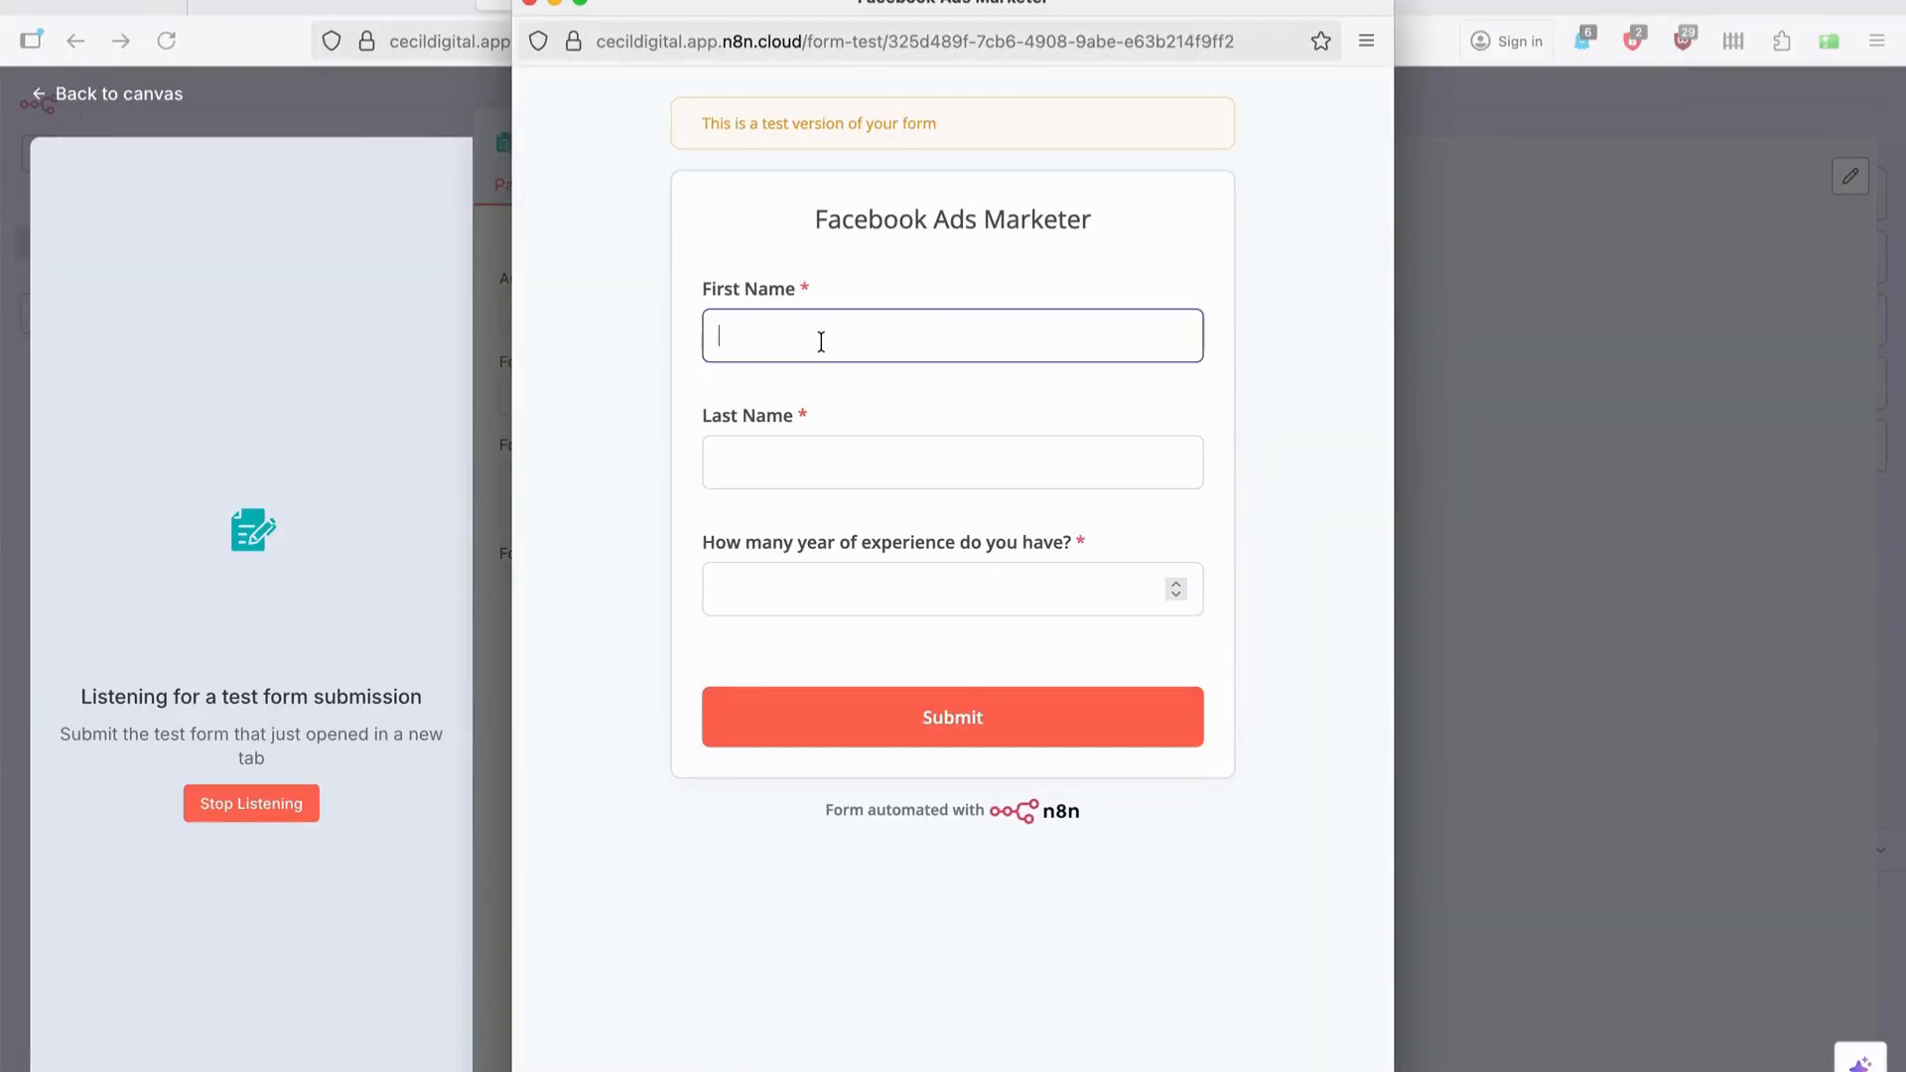
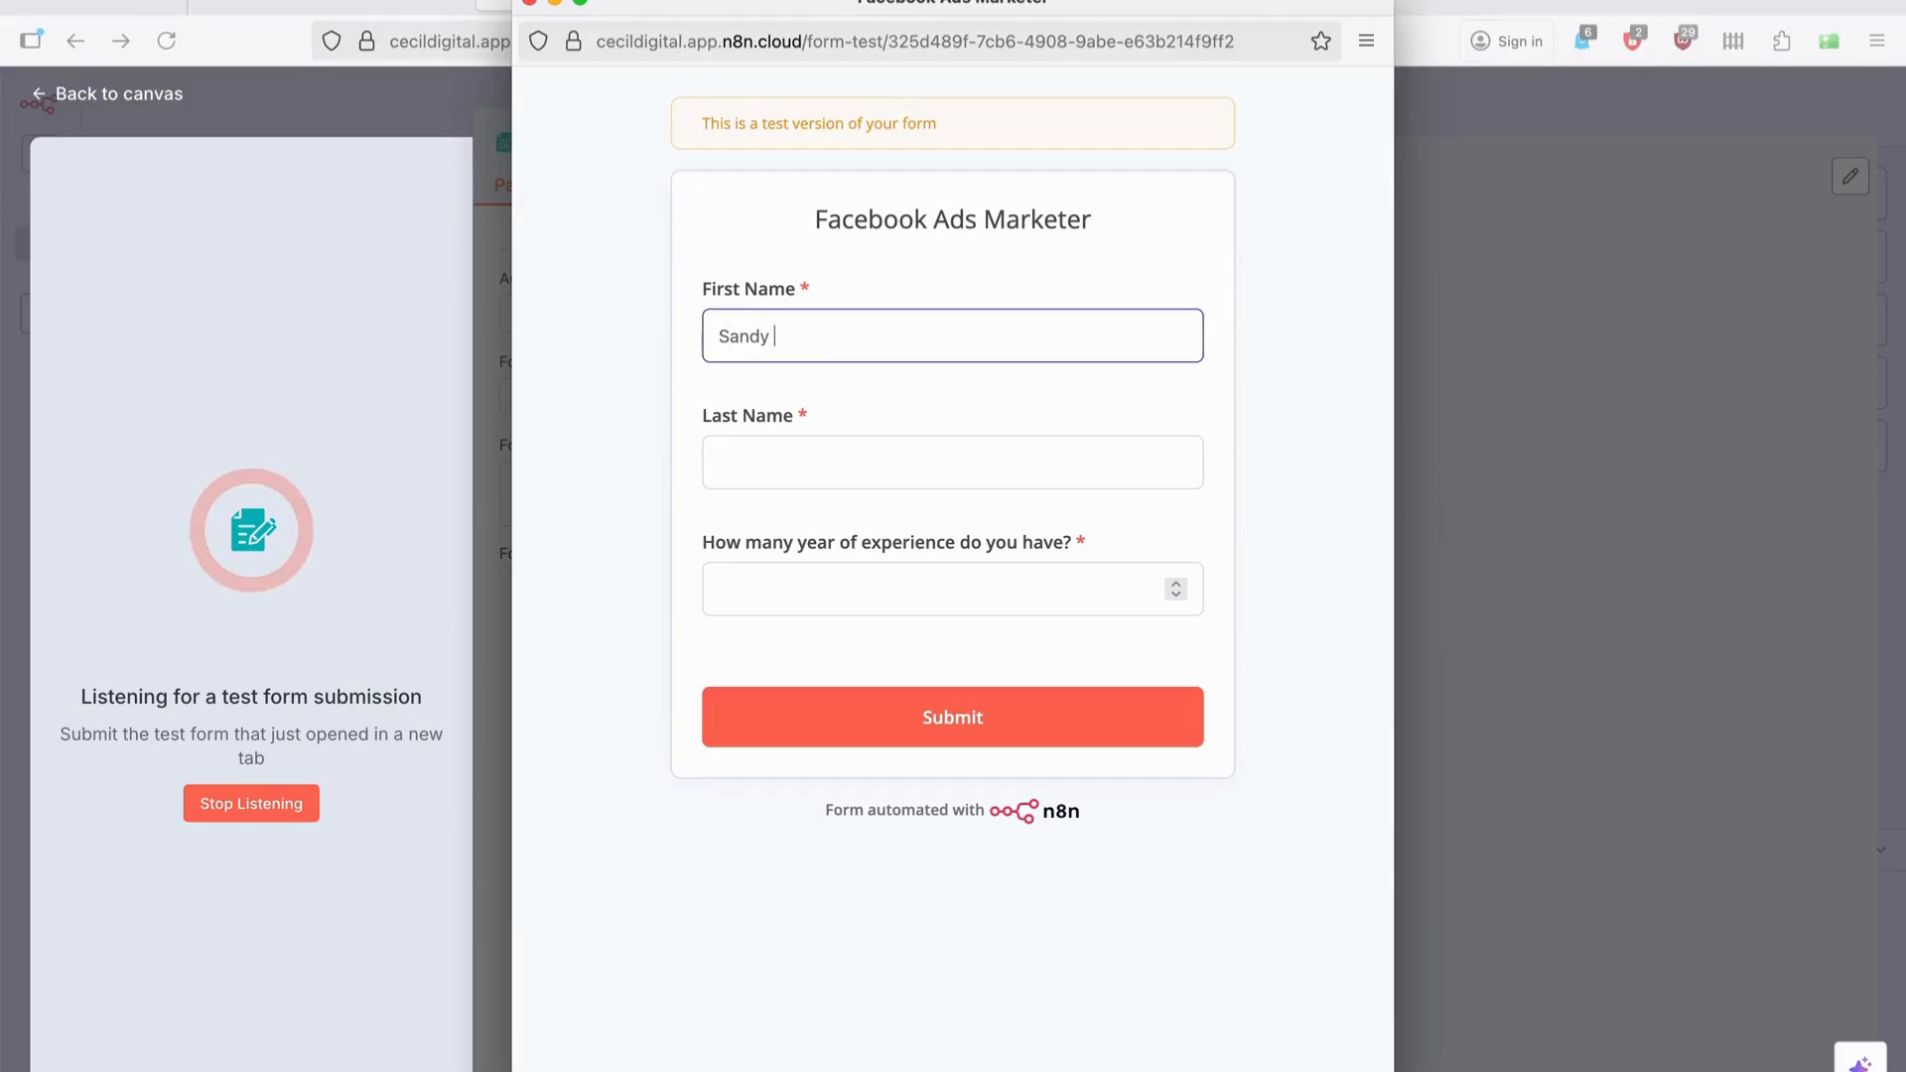
pyautogui.click(825, 461)
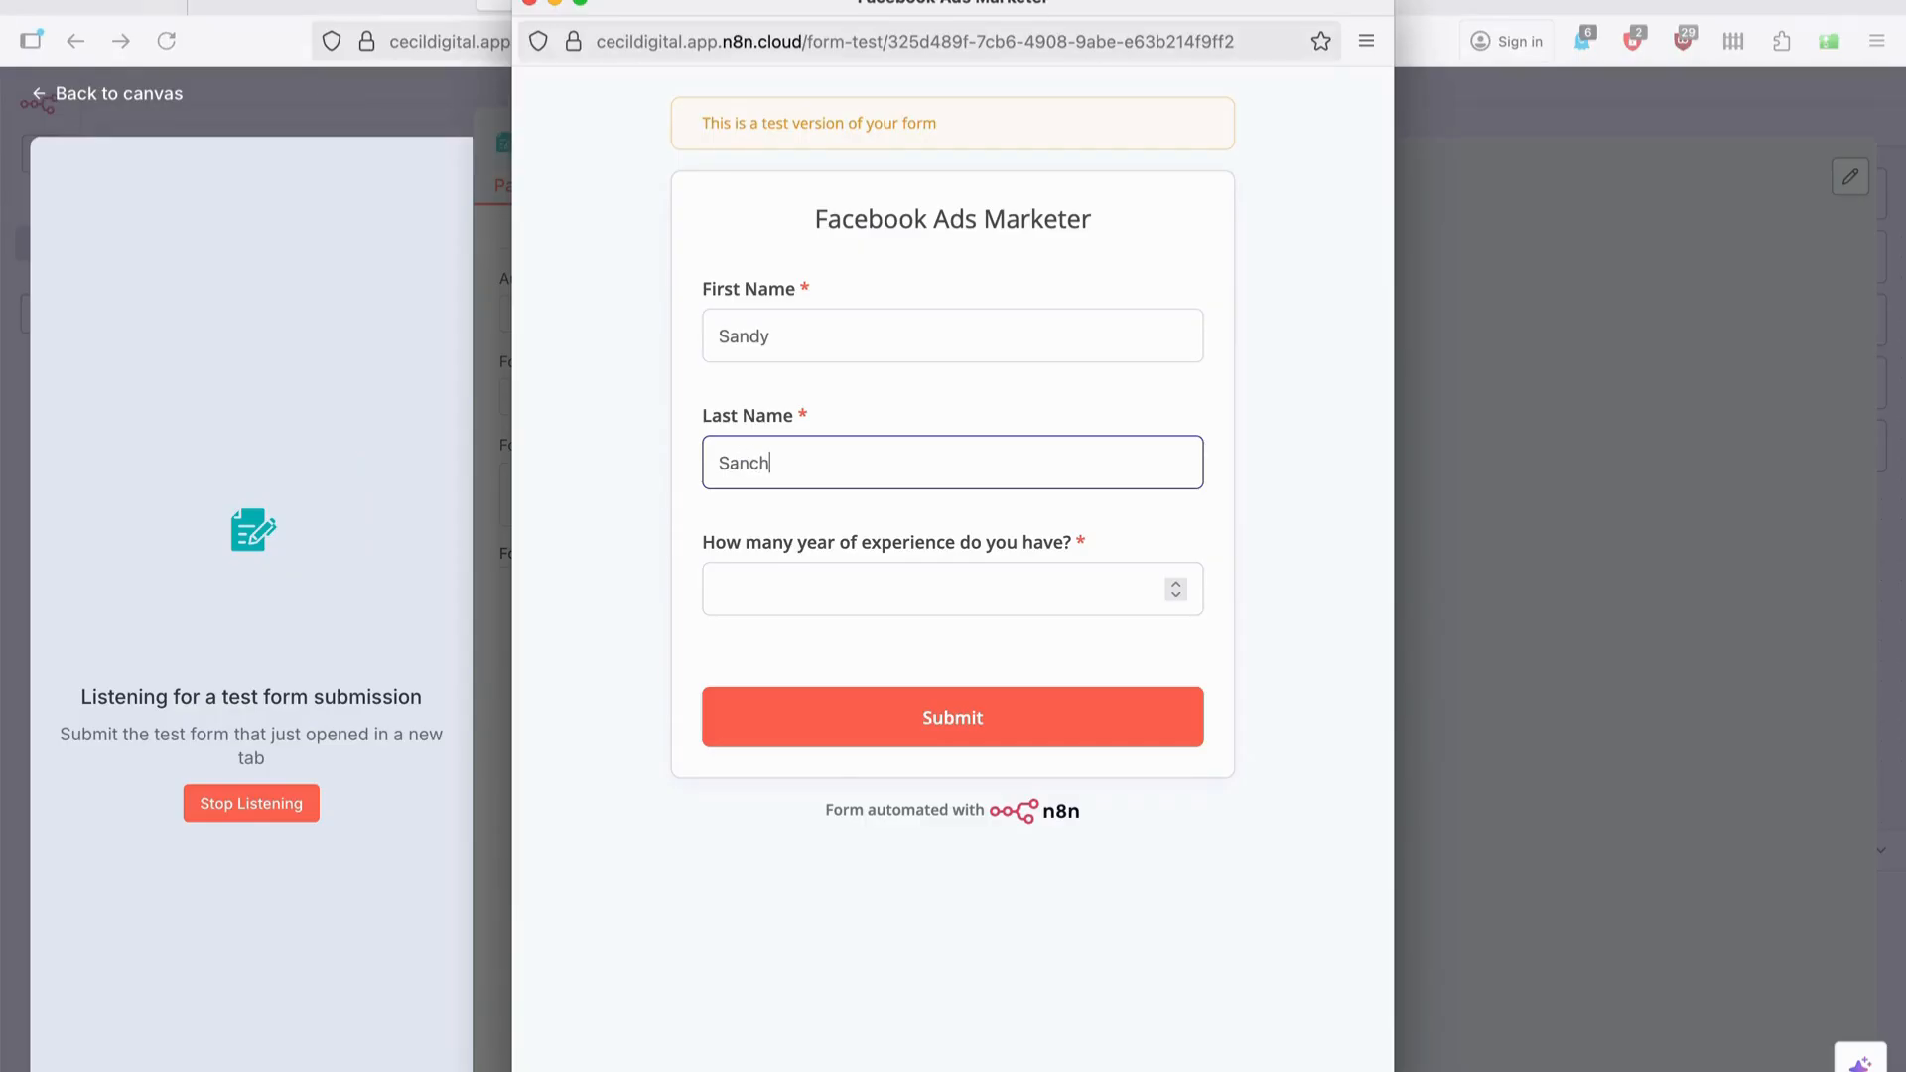
pyautogui.click(863, 587)
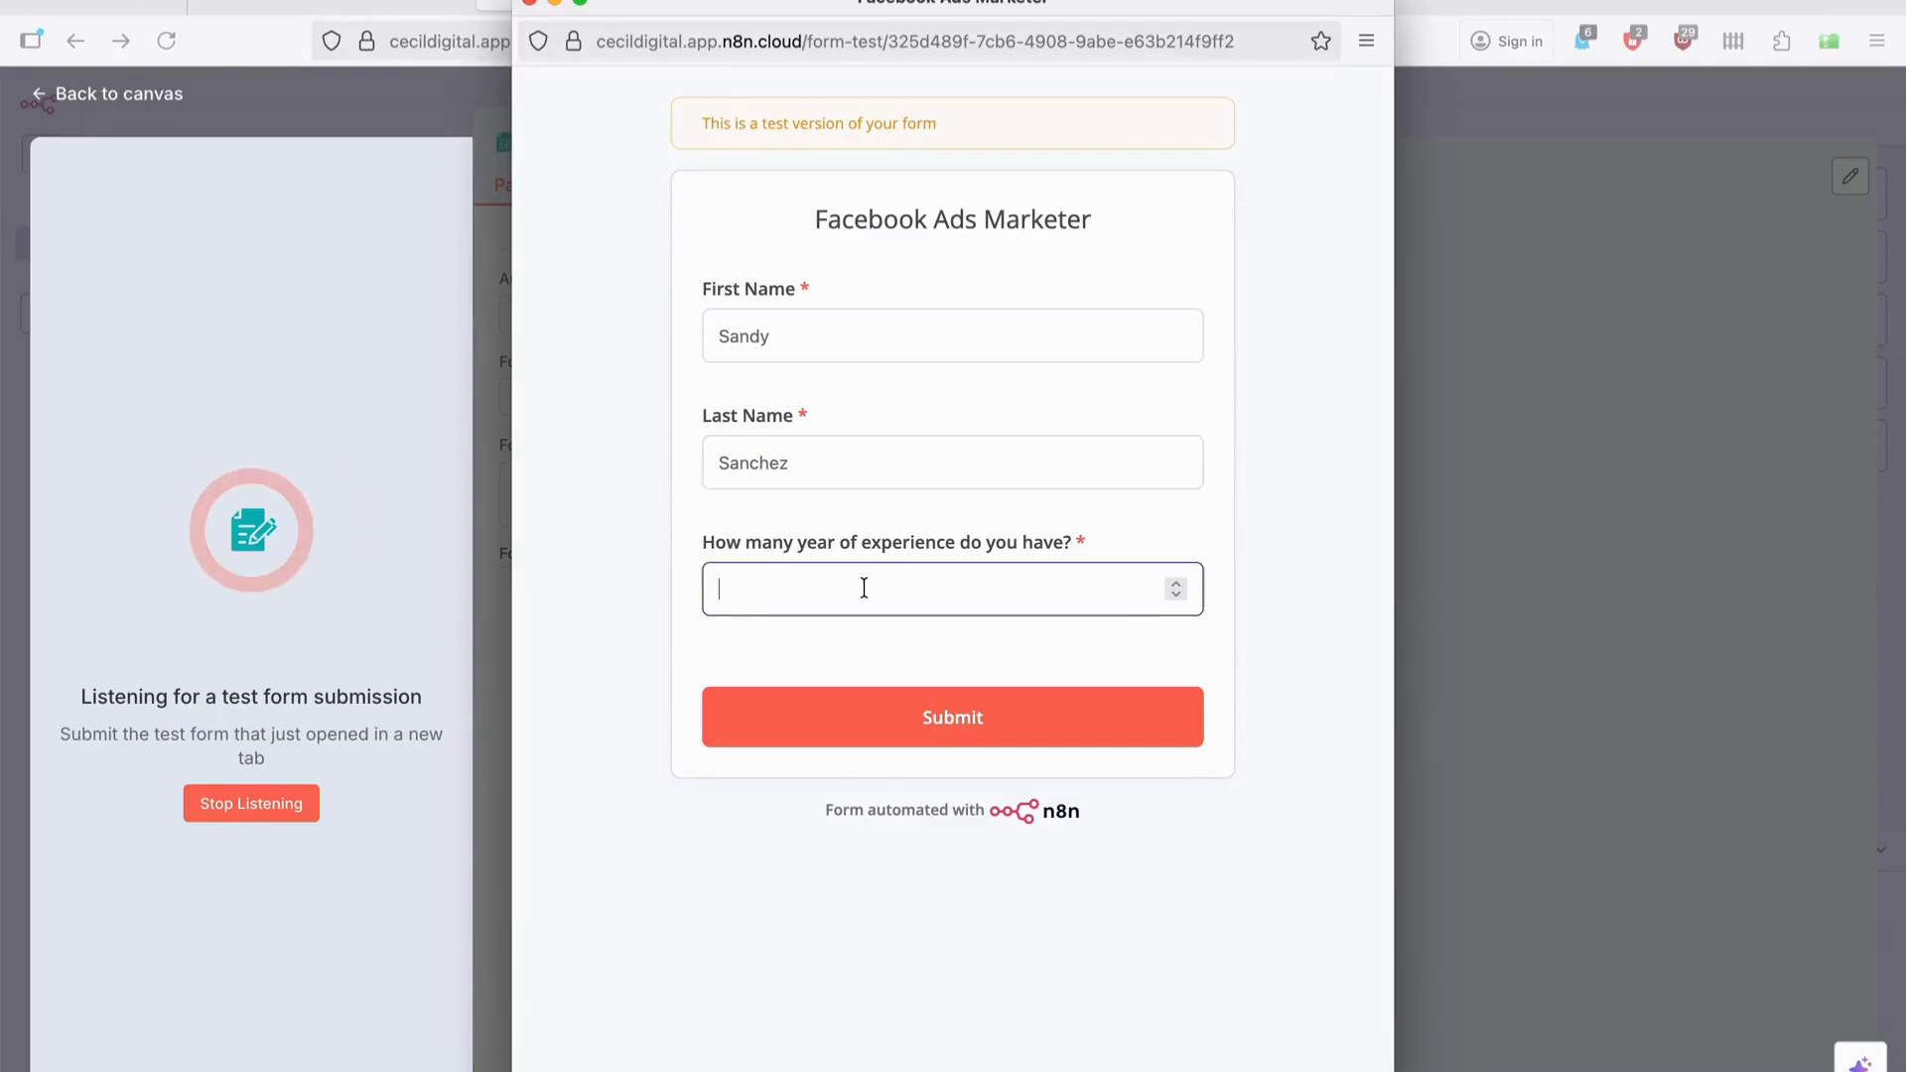
pyautogui.write('5')
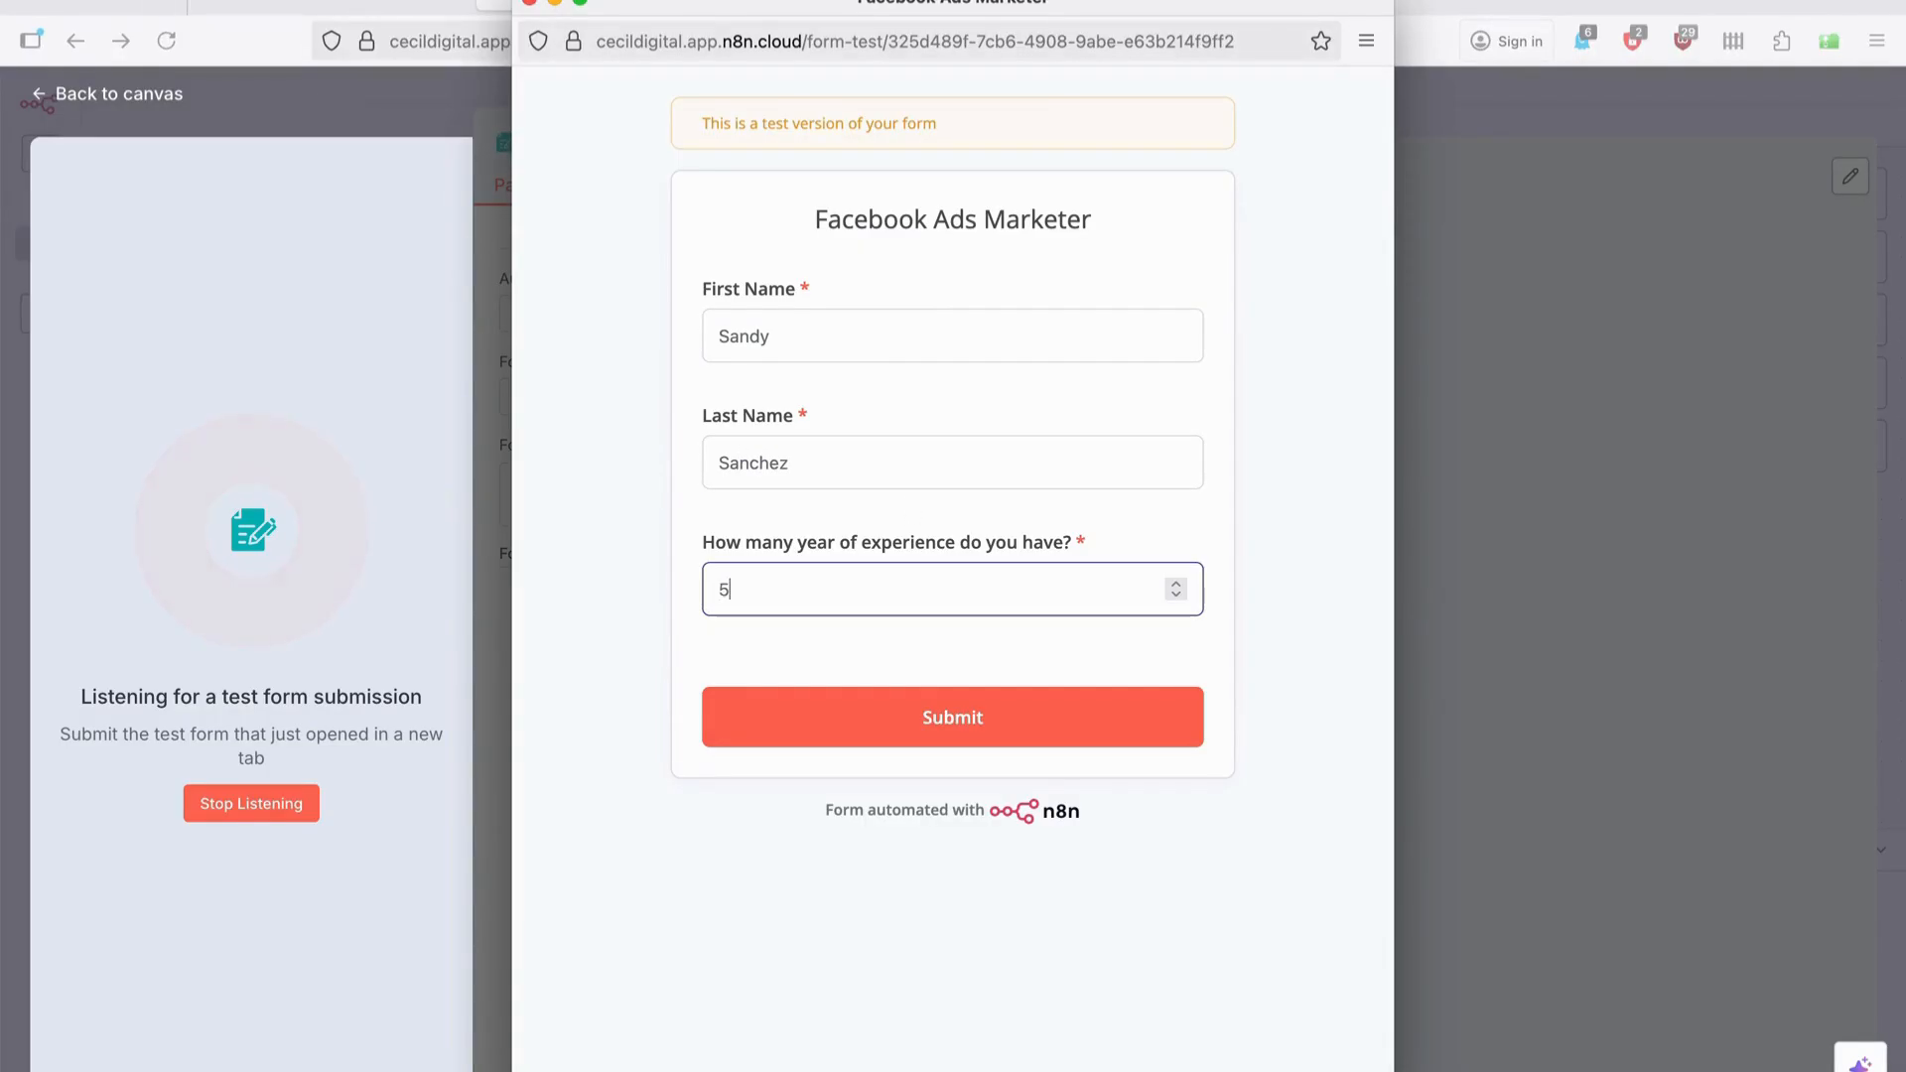
pyautogui.click(983, 717)
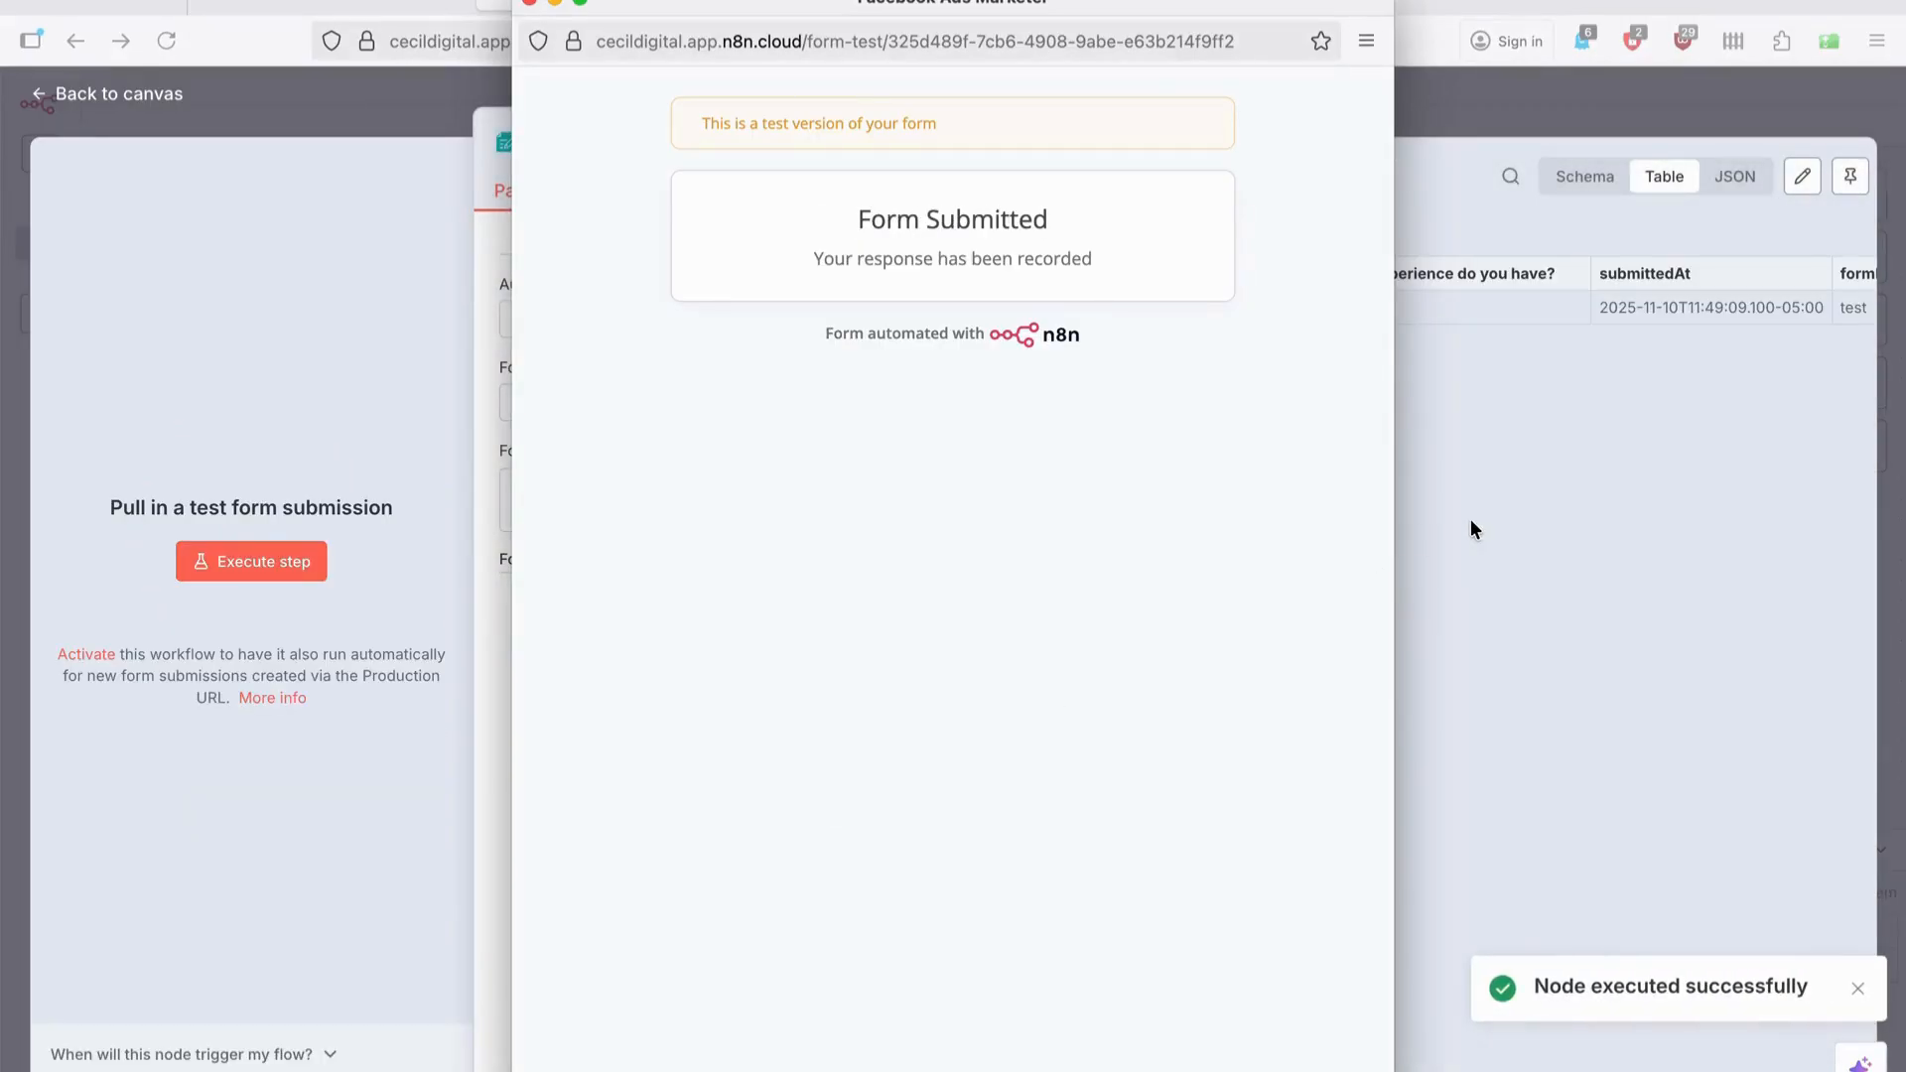
# Return to the canvas and open the next-node chooser on the form trigger's output.
pyautogui.click(1470, 521)
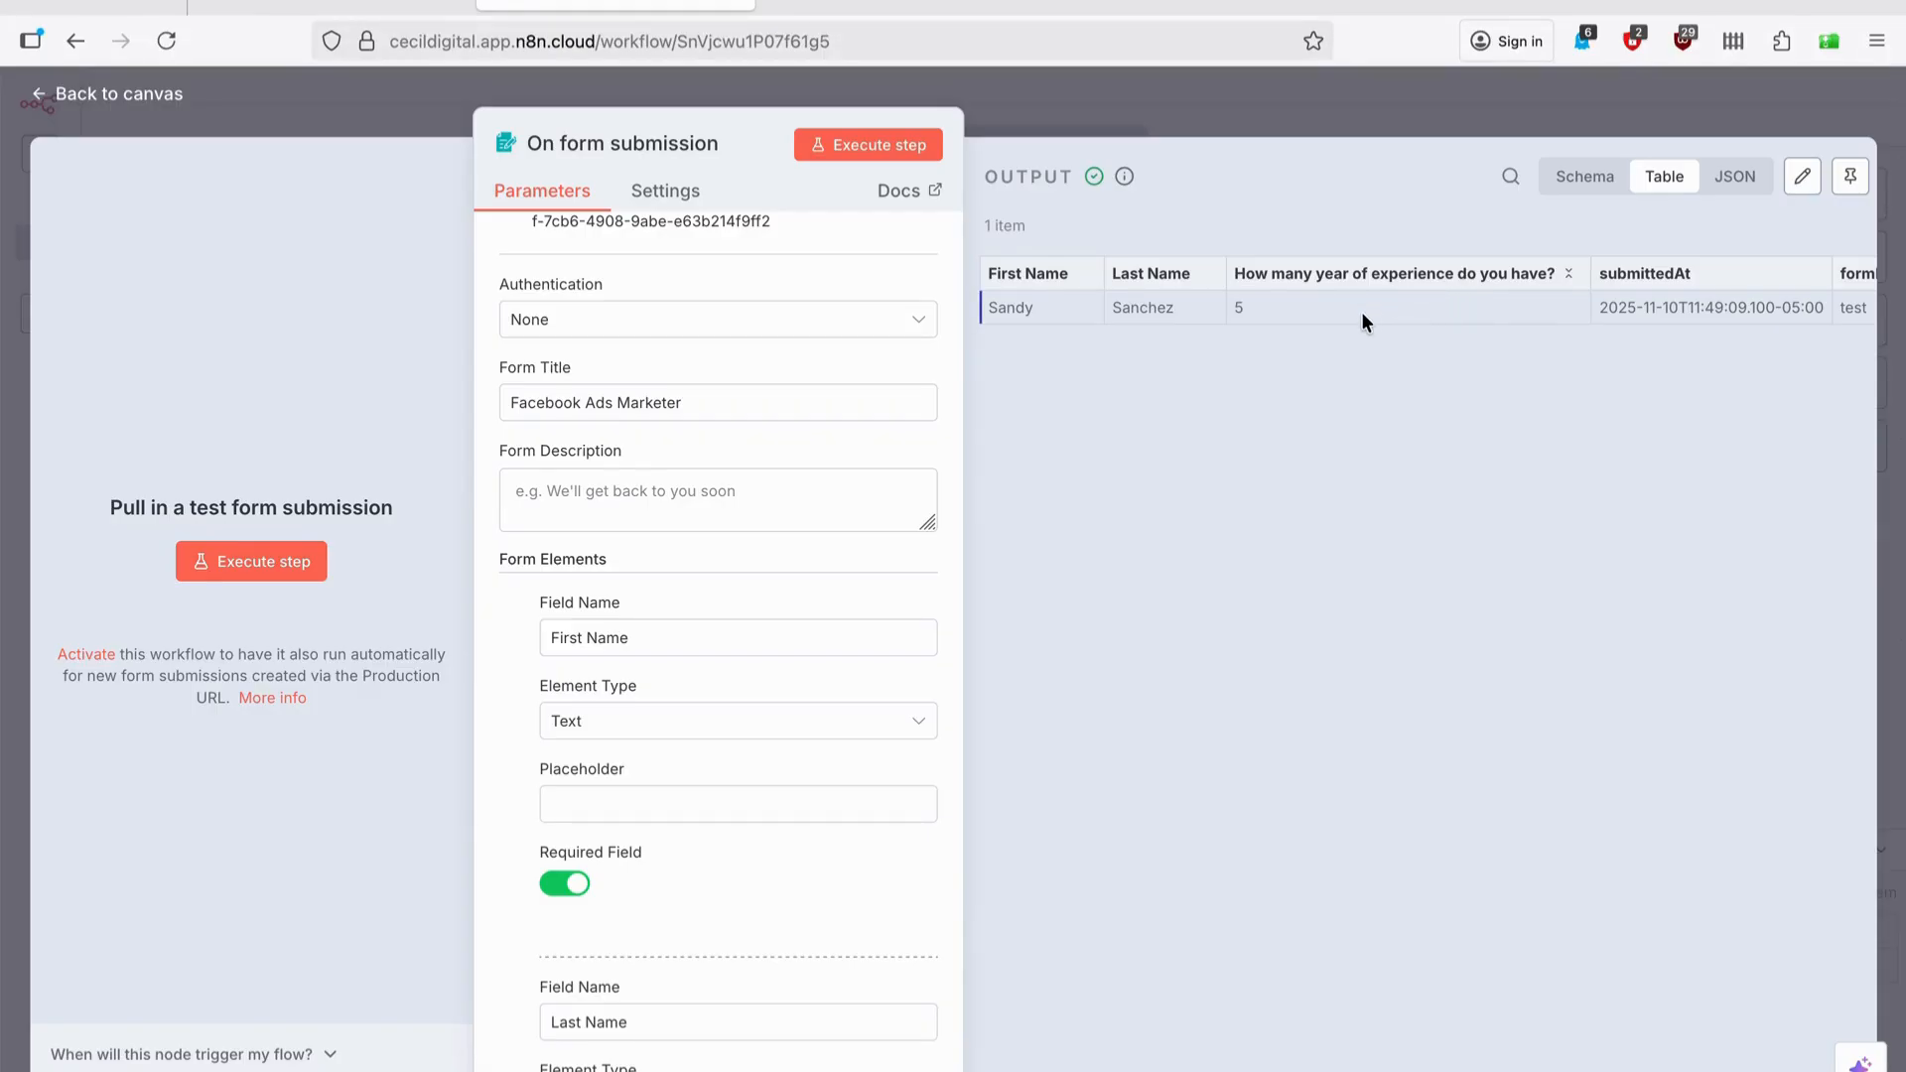
pyautogui.click(1349, 91)
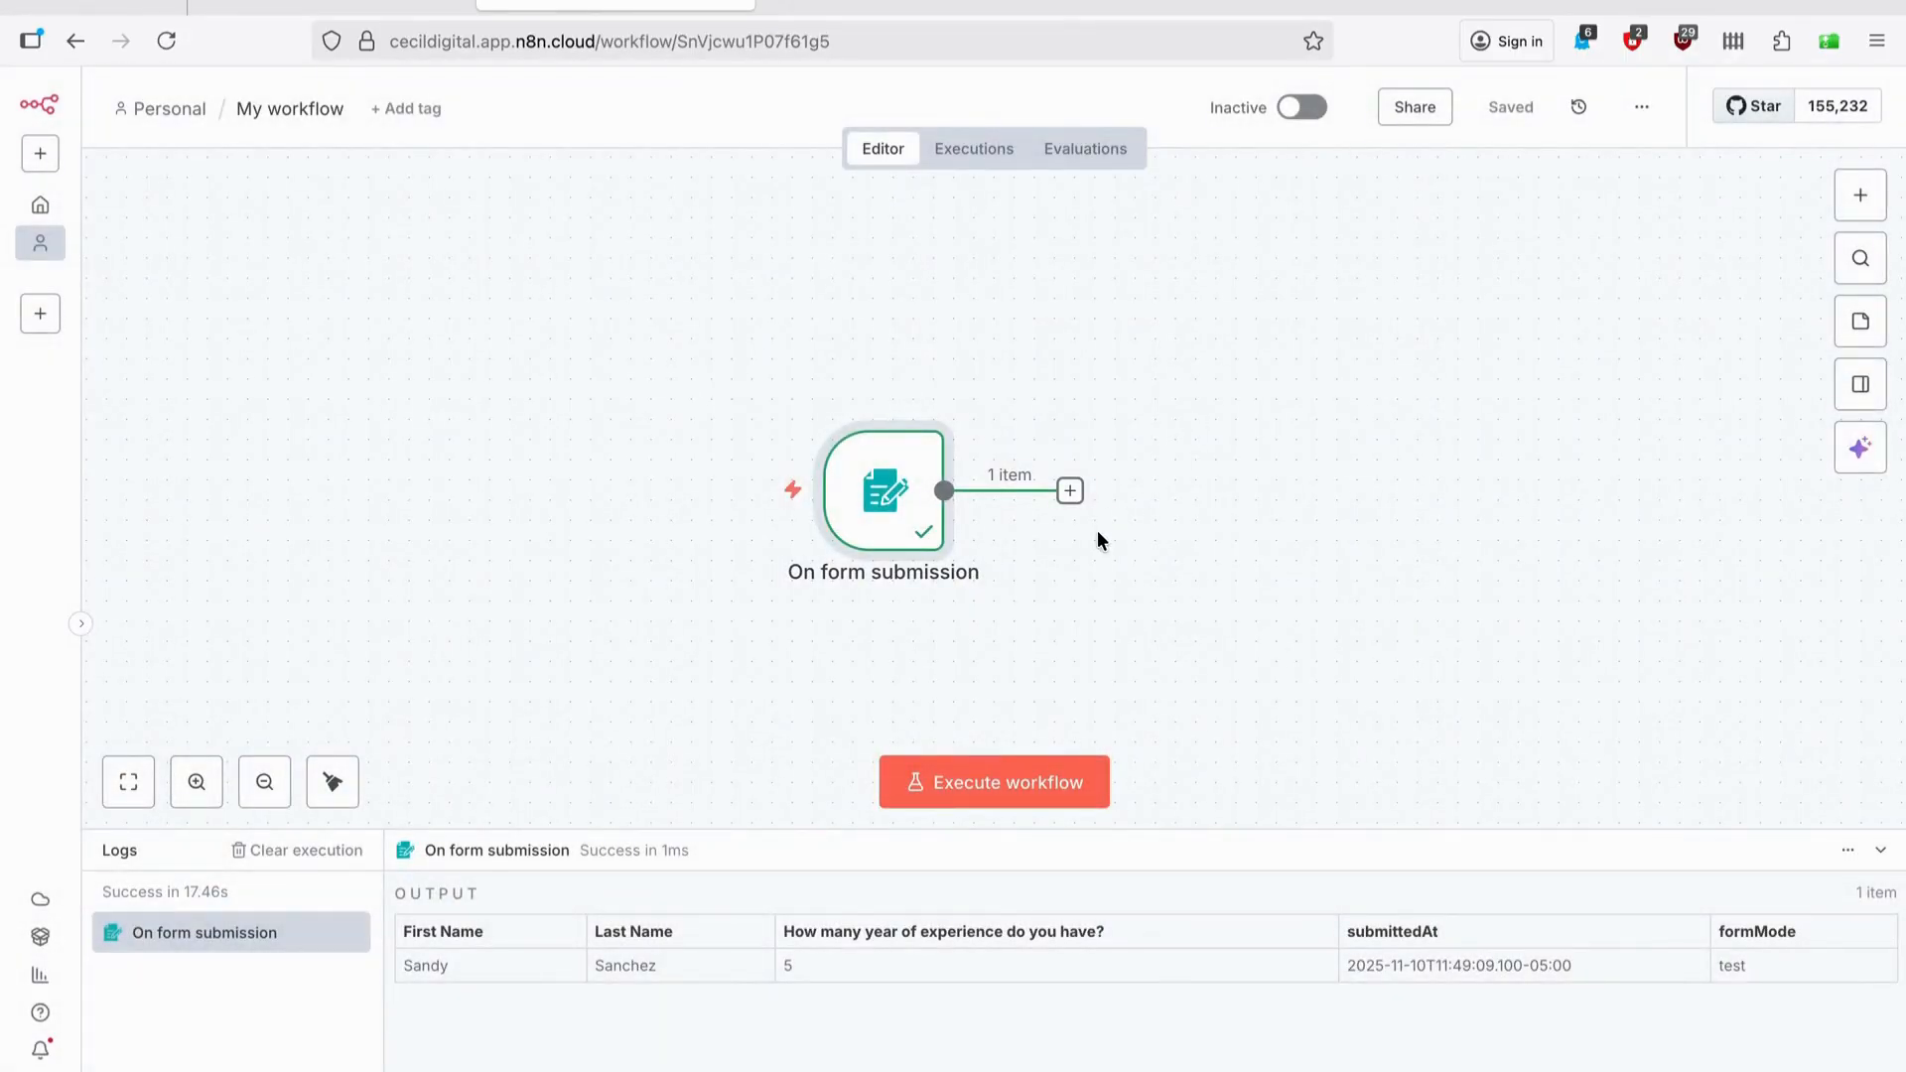
pyautogui.click(1070, 491)
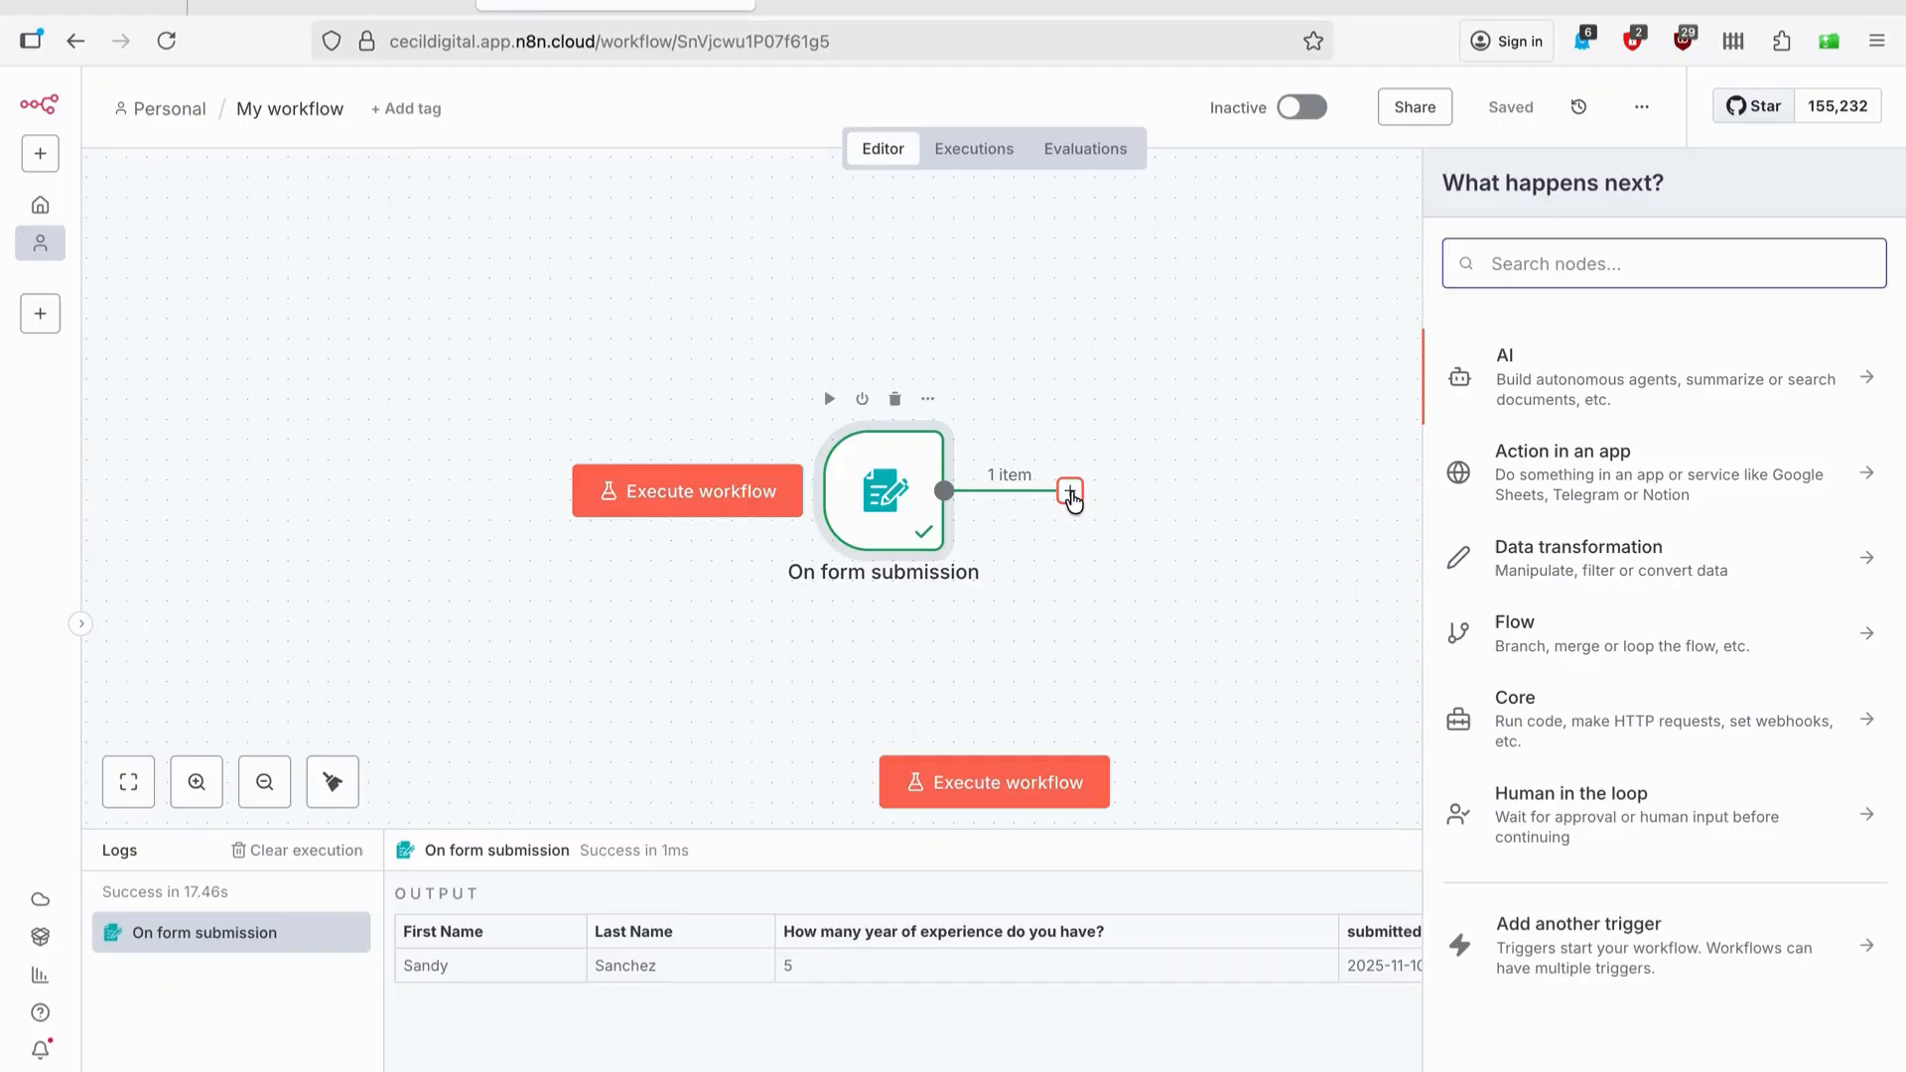
# Add a Switch node after the form trigger.
pyautogui.click(1521, 655)
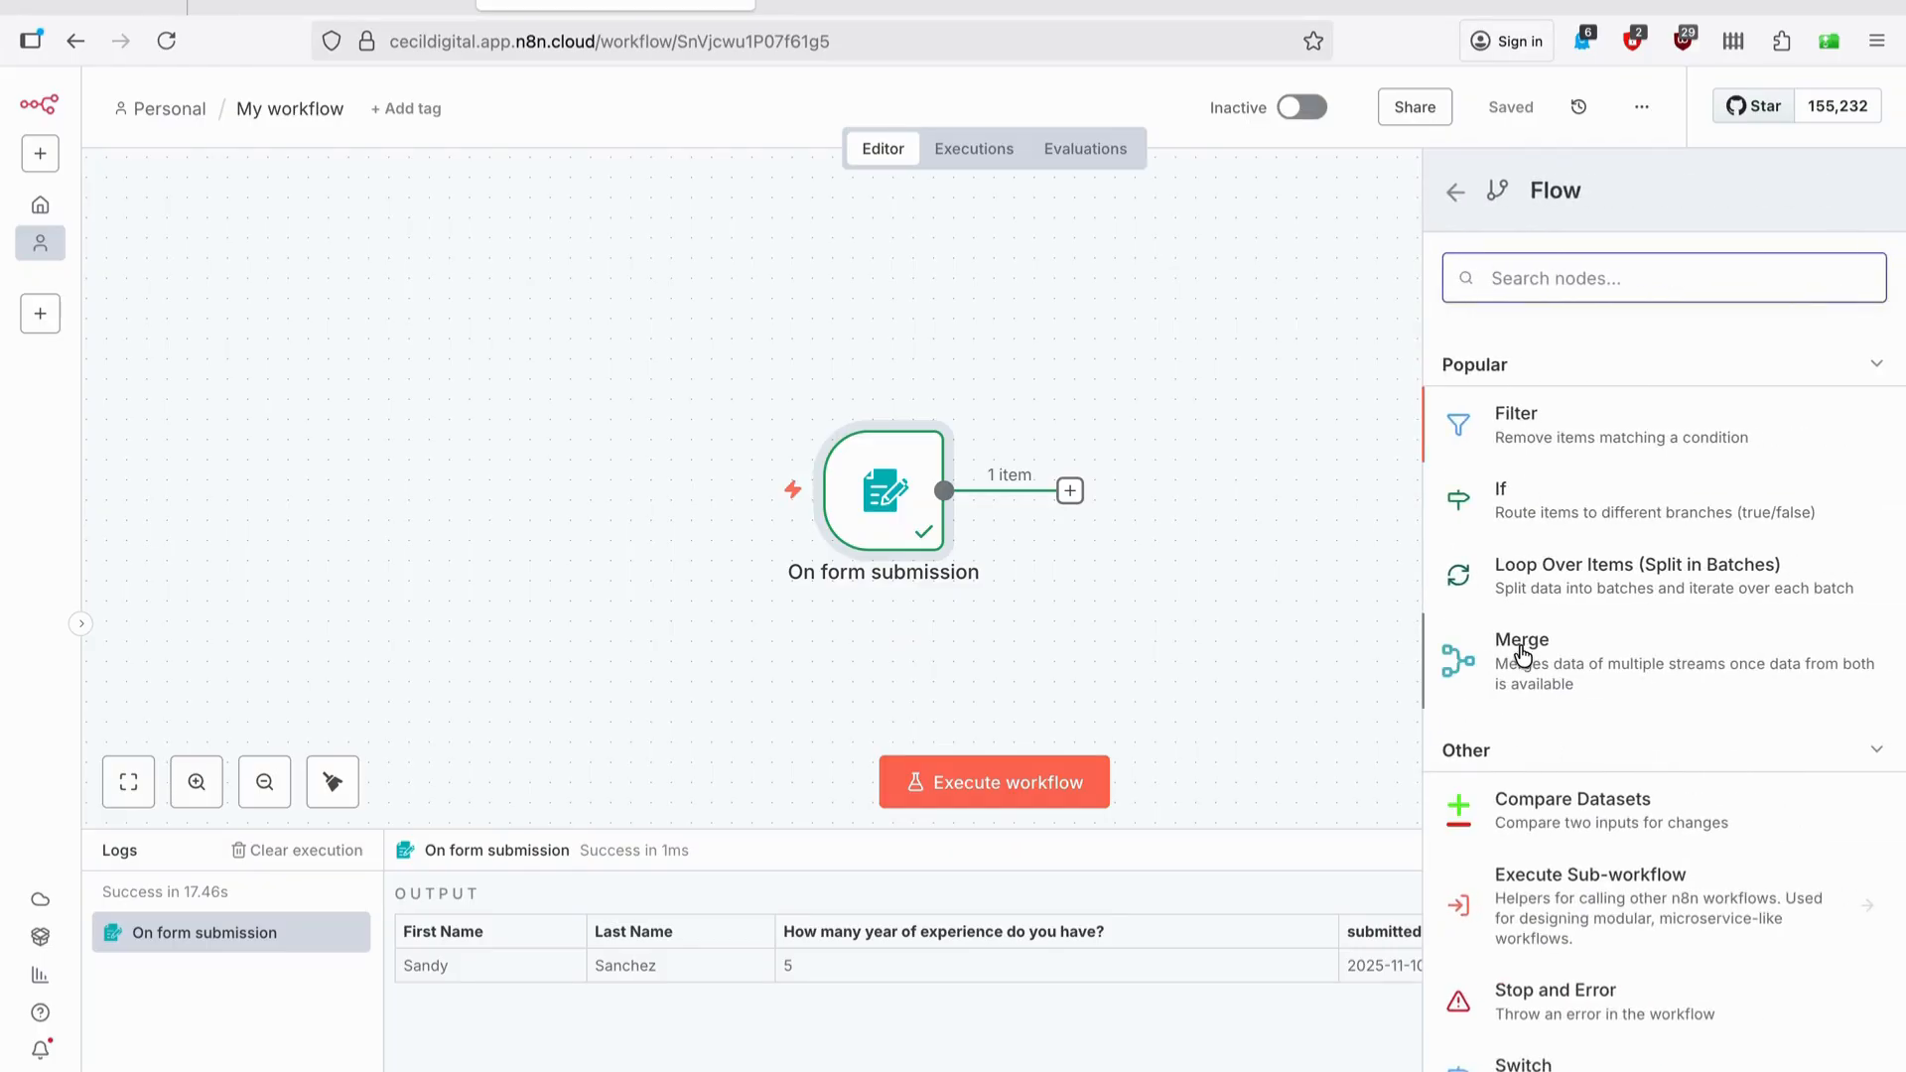
pyautogui.scroll(-2, 1523, 635)
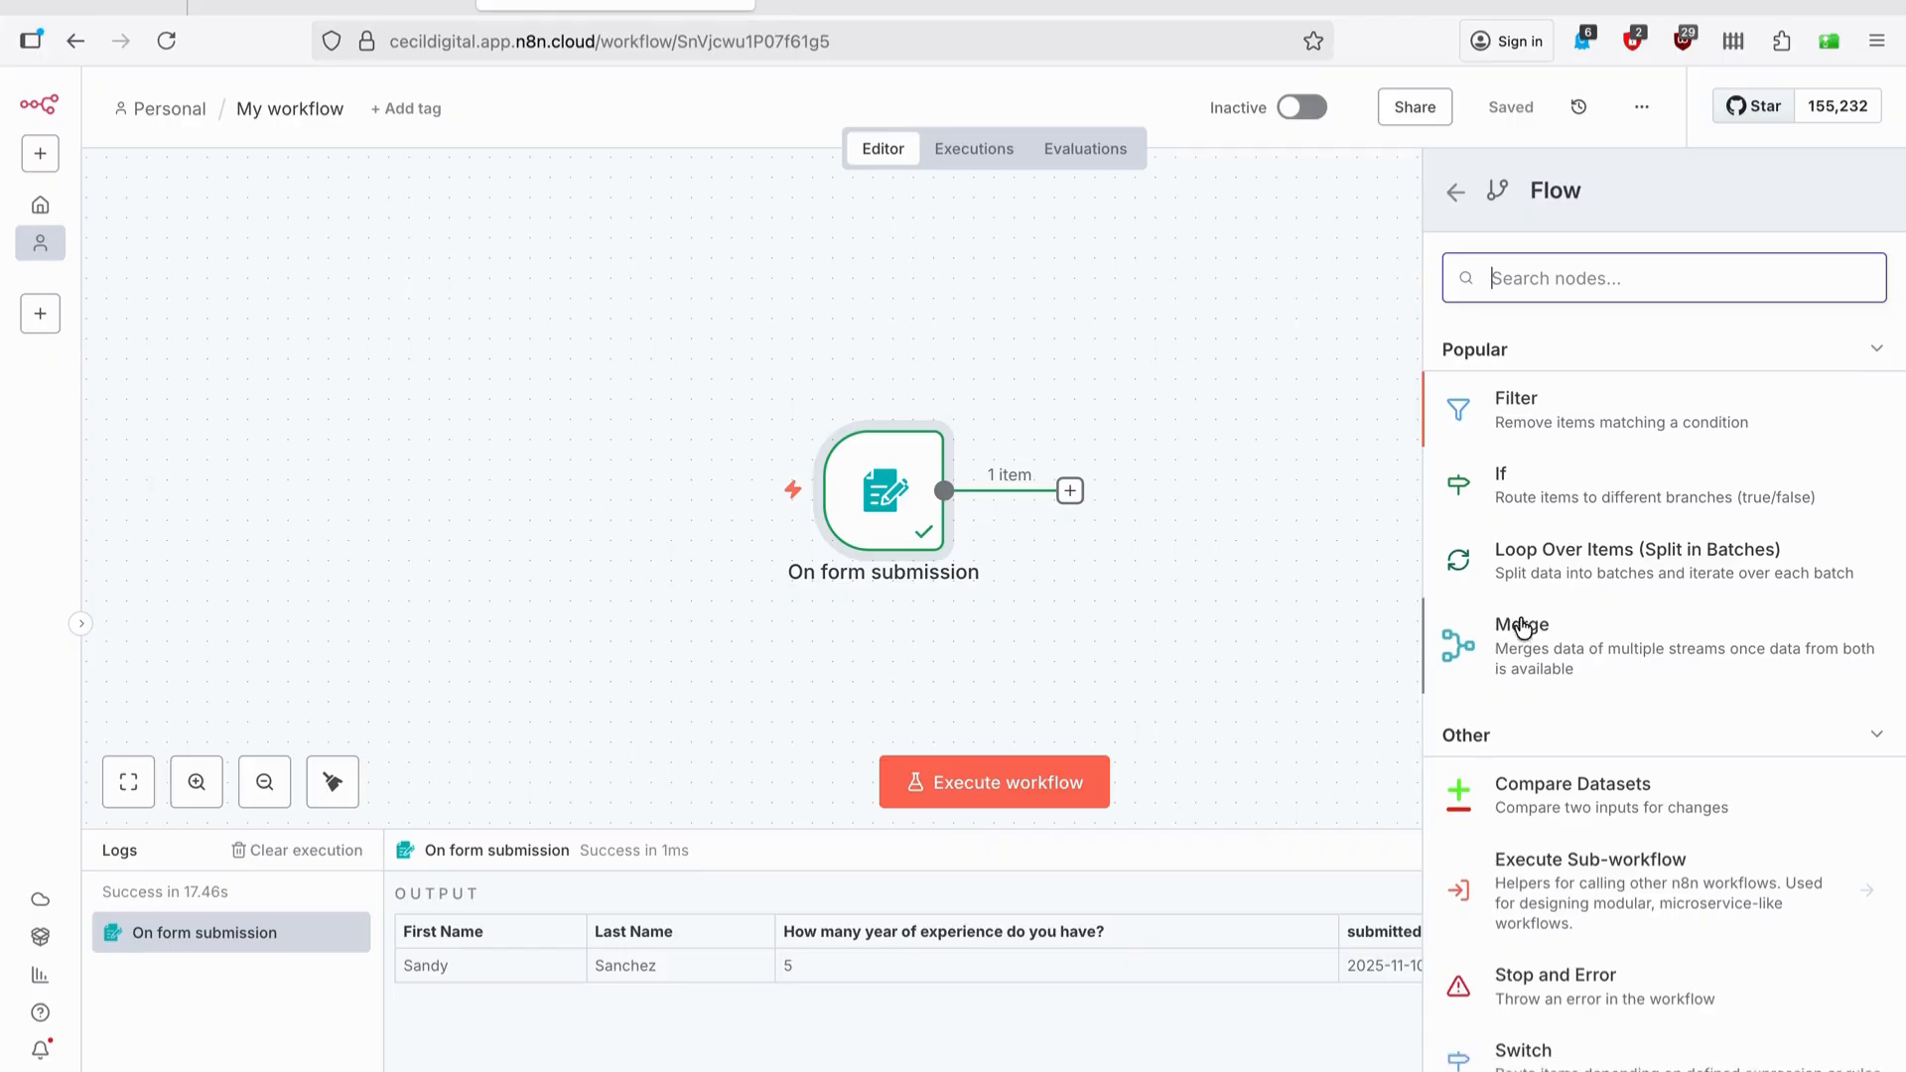
pyautogui.click(1517, 958)
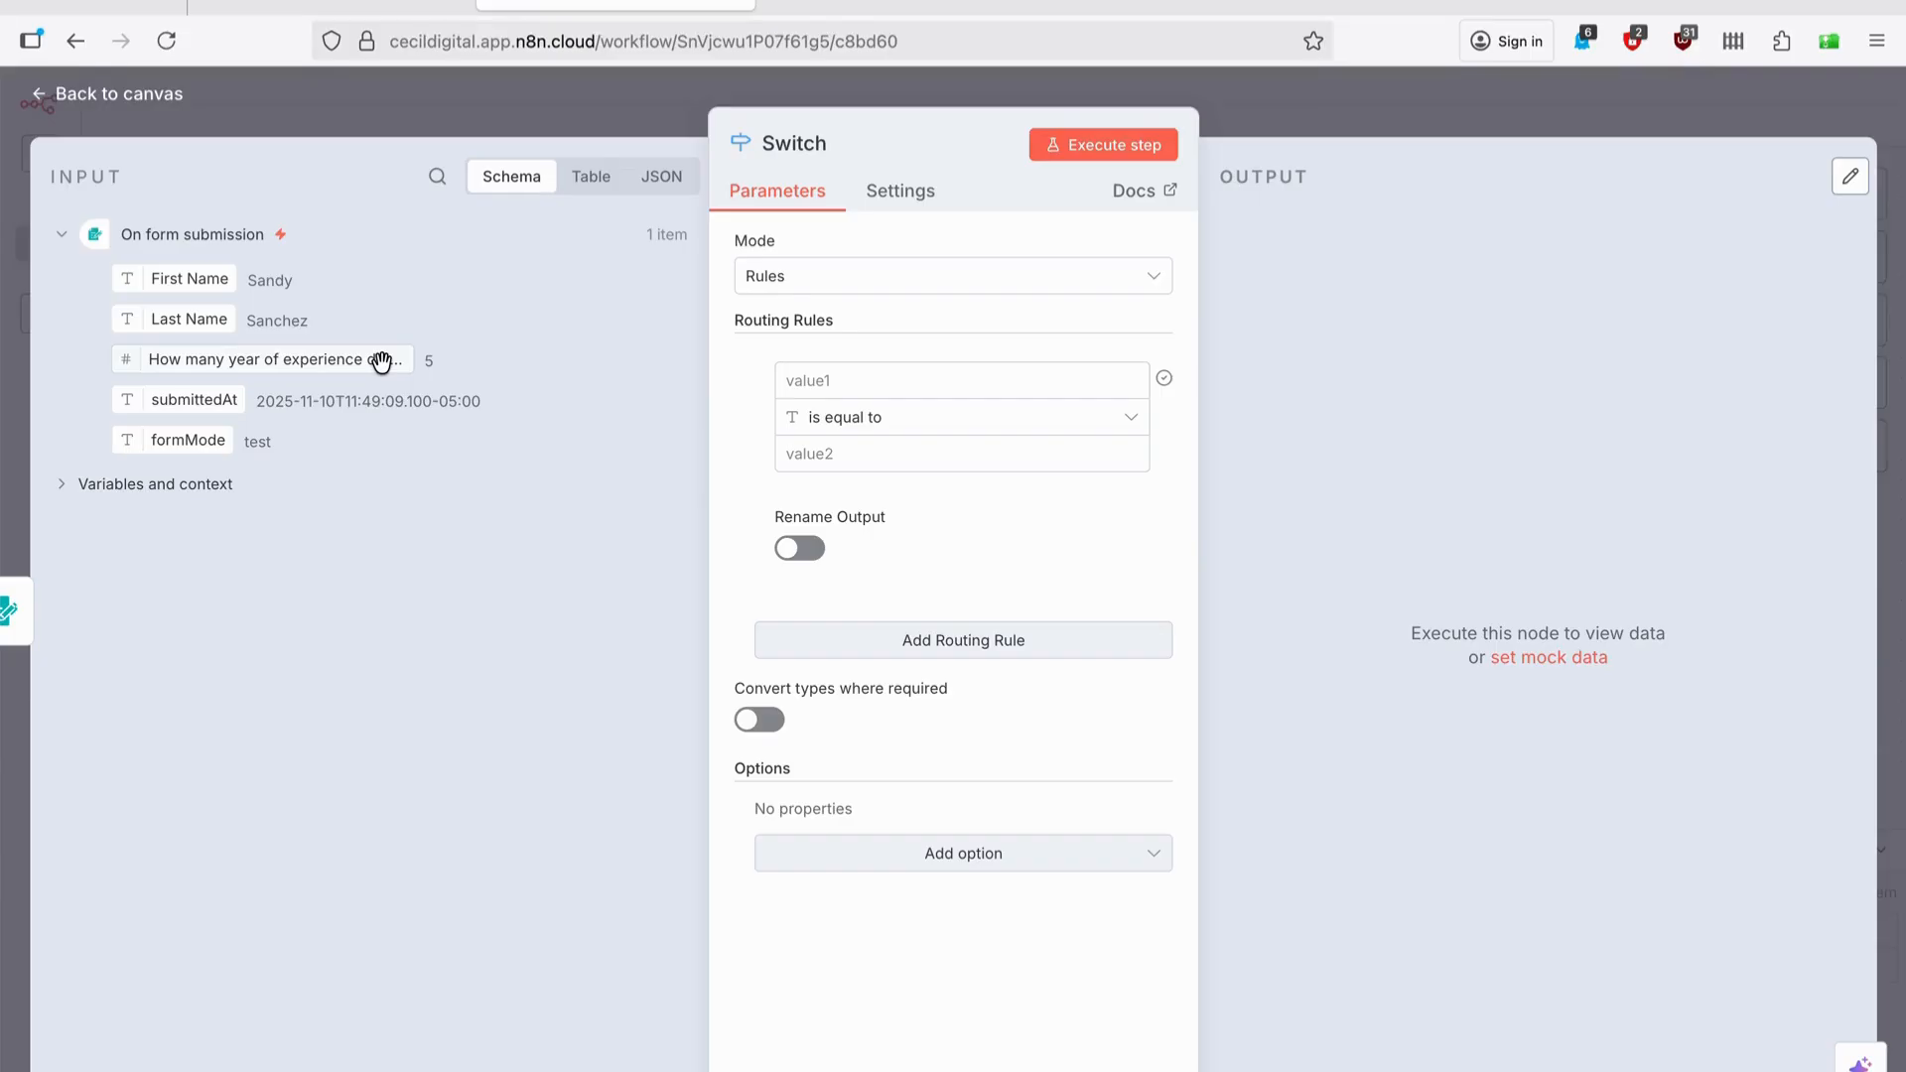
# Set the first Switch rule to years of experience greater than or equal to 4.
pyautogui.moveTo(382, 362); pyautogui.dragTo(894, 388)
pyautogui.moveTo(1159, 383)
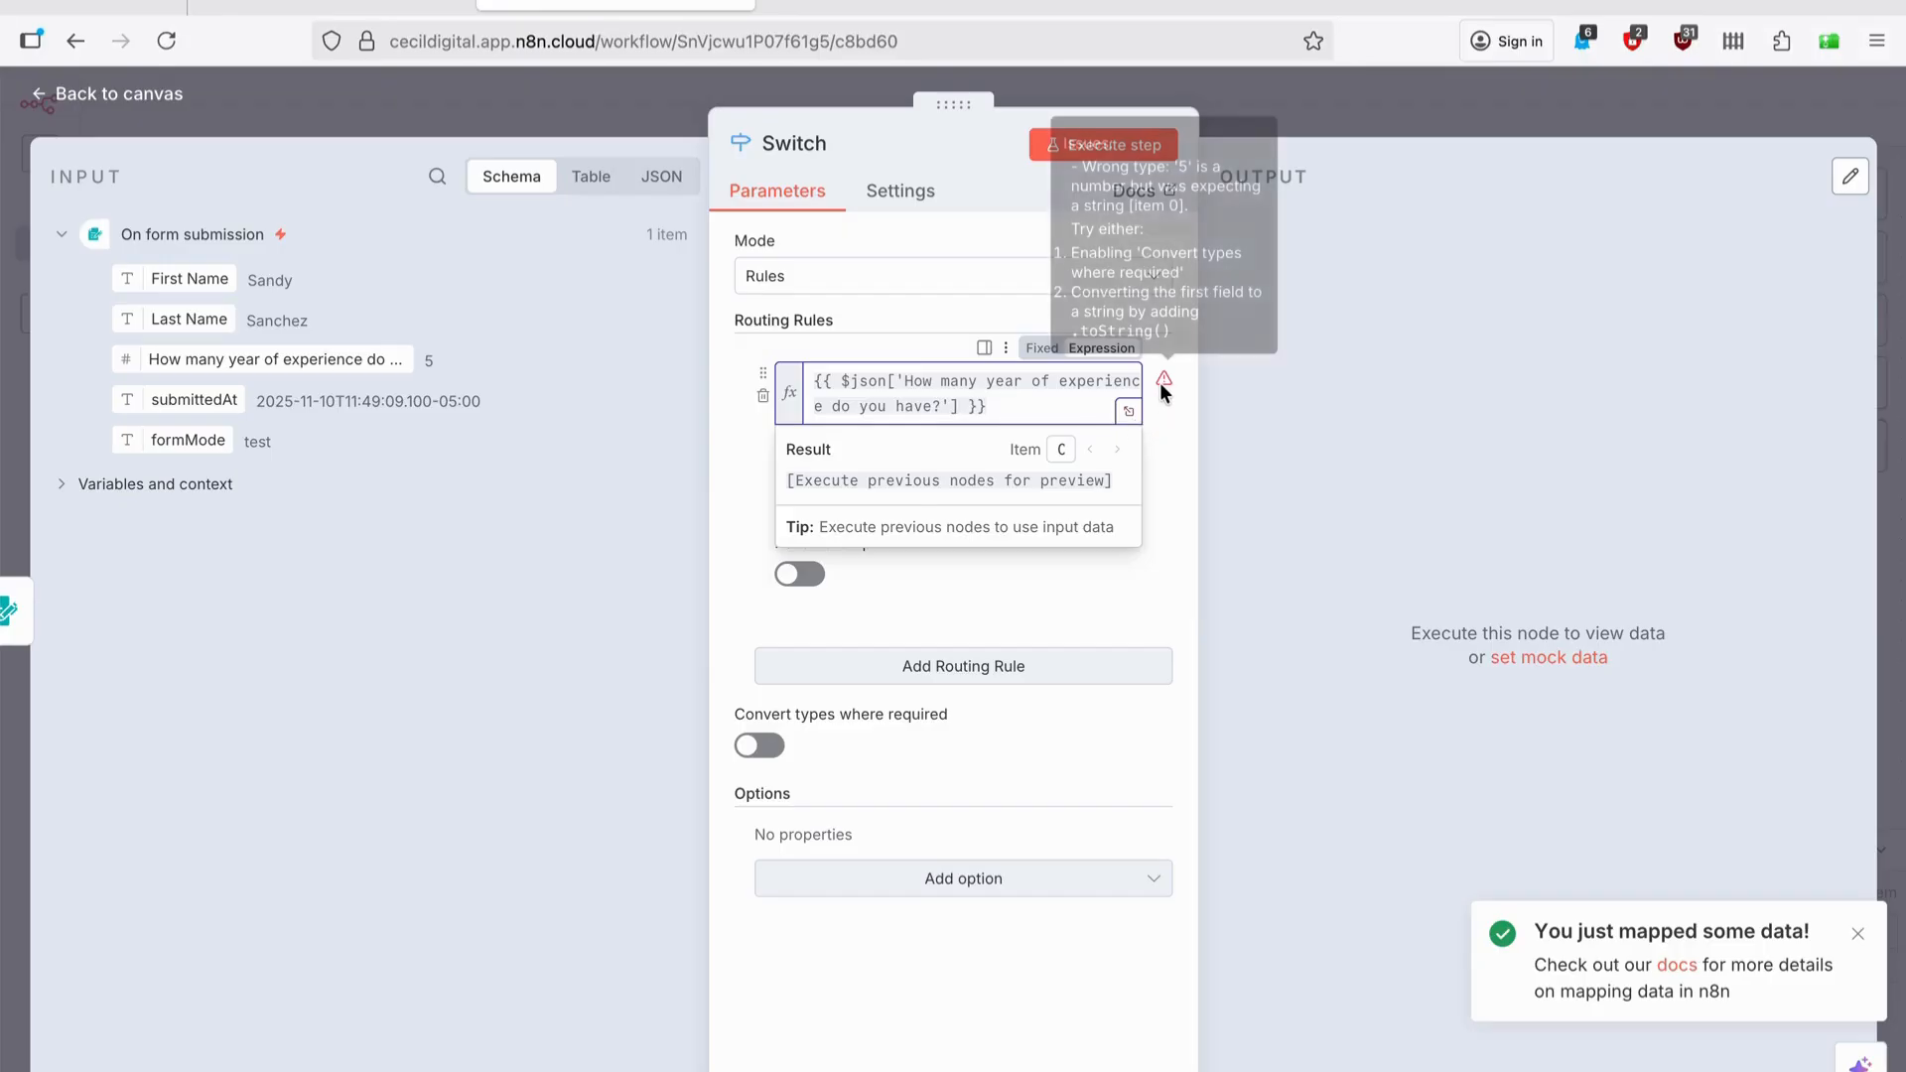
pyautogui.click(1151, 444)
pyautogui.click(1029, 452)
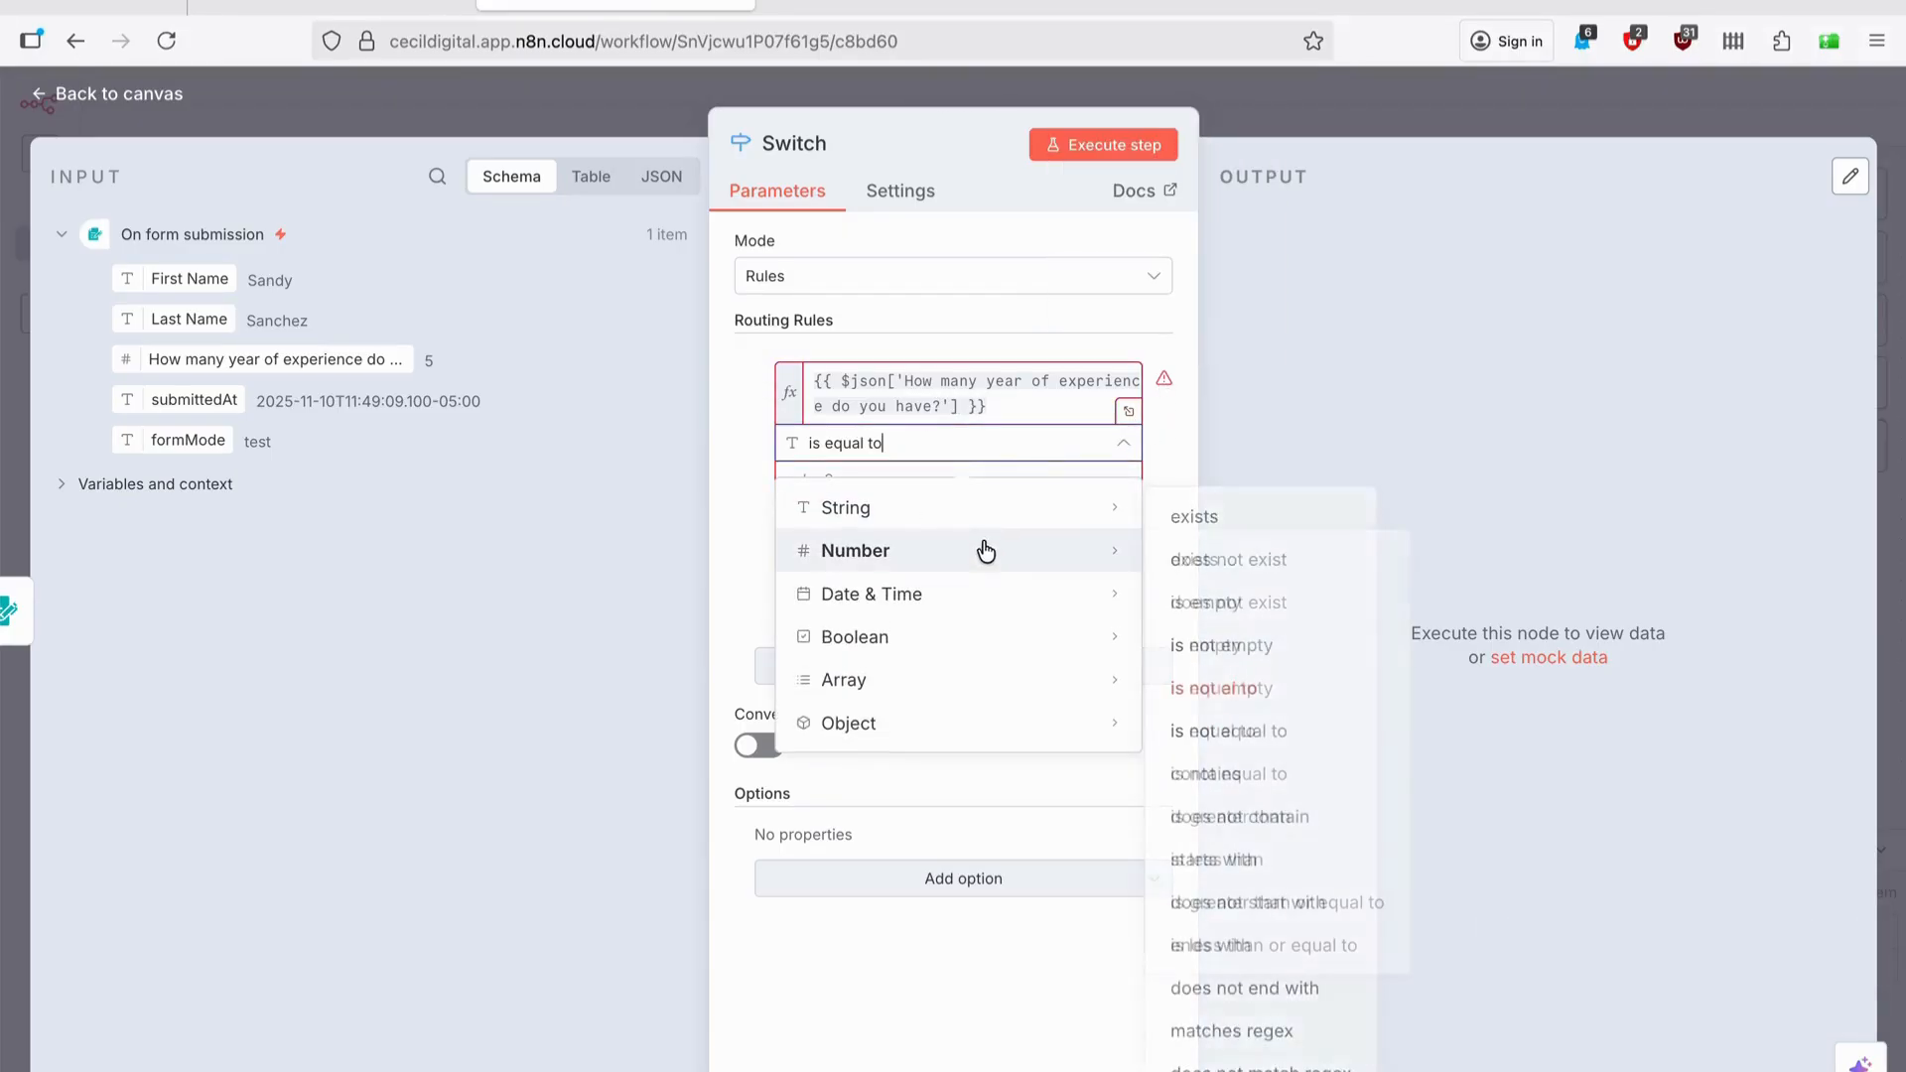
pyautogui.moveTo(983, 551)
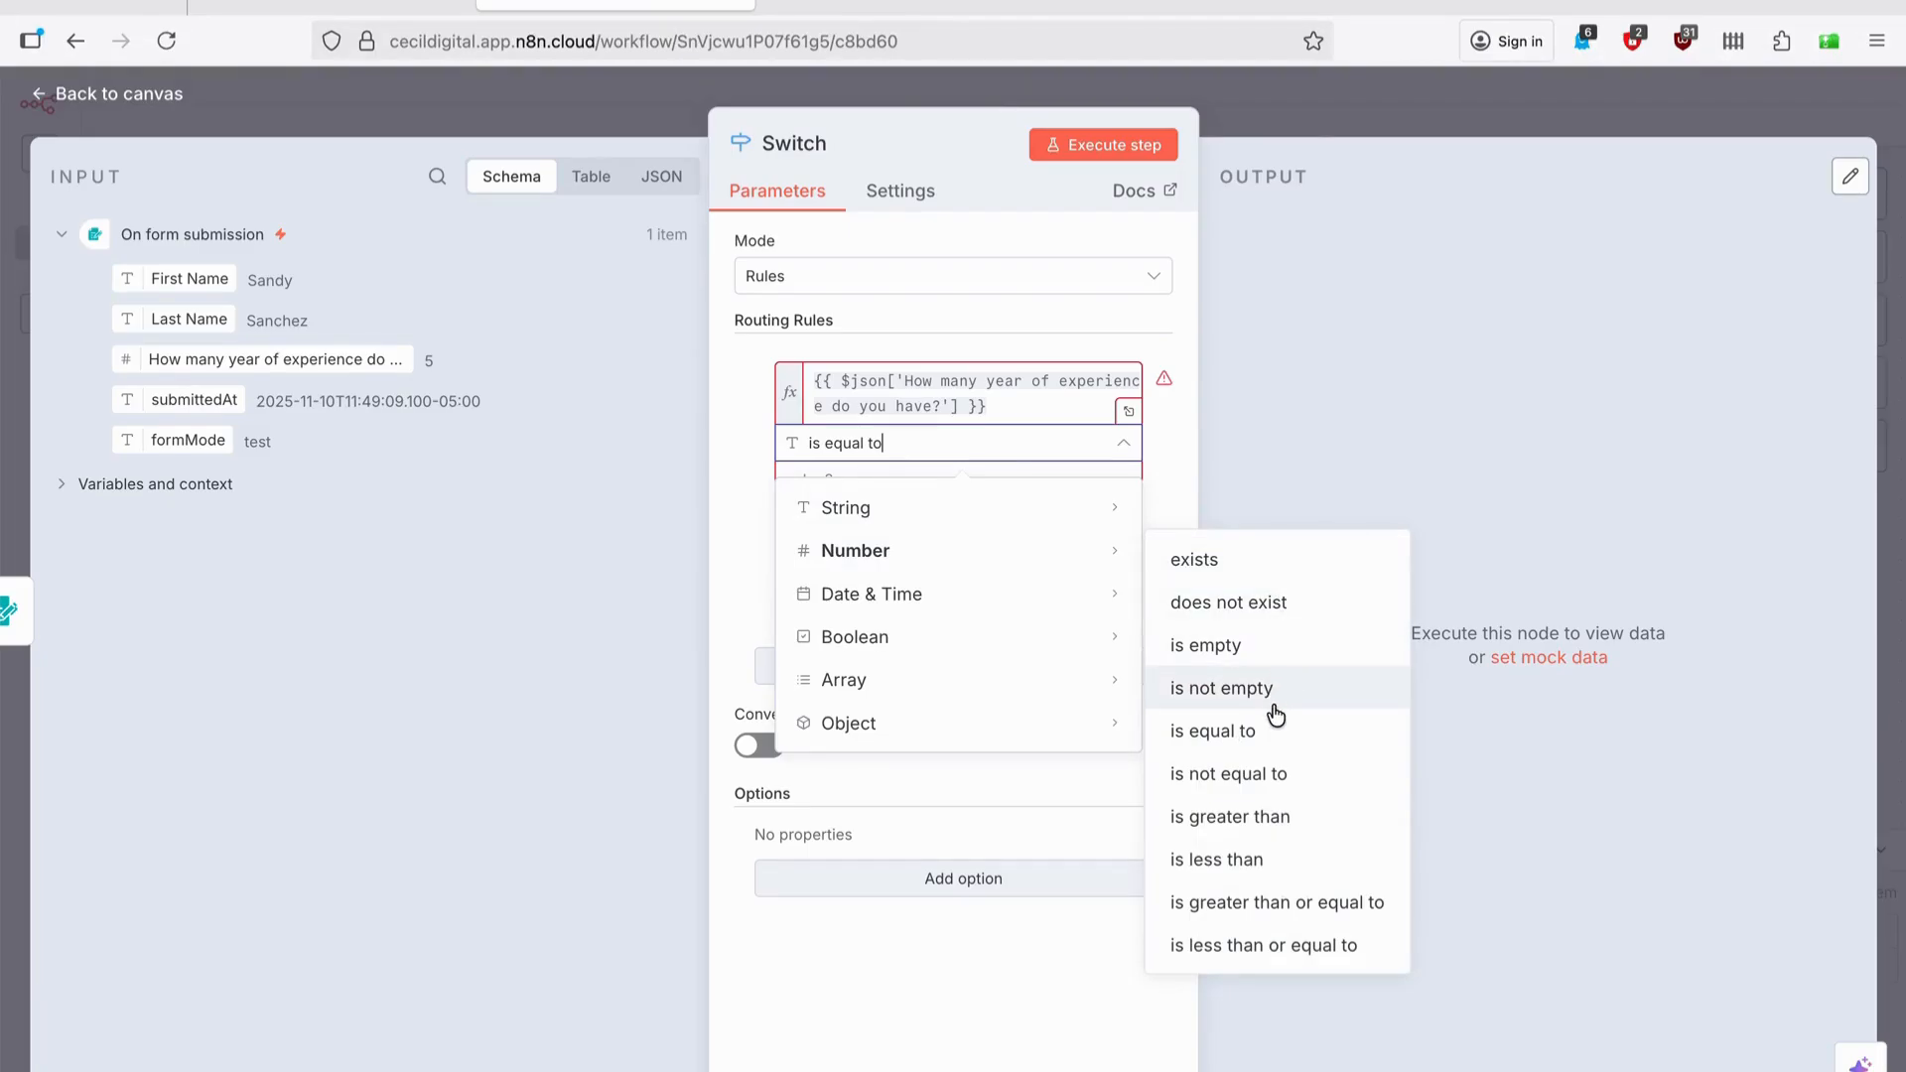
pyautogui.click(1247, 904)
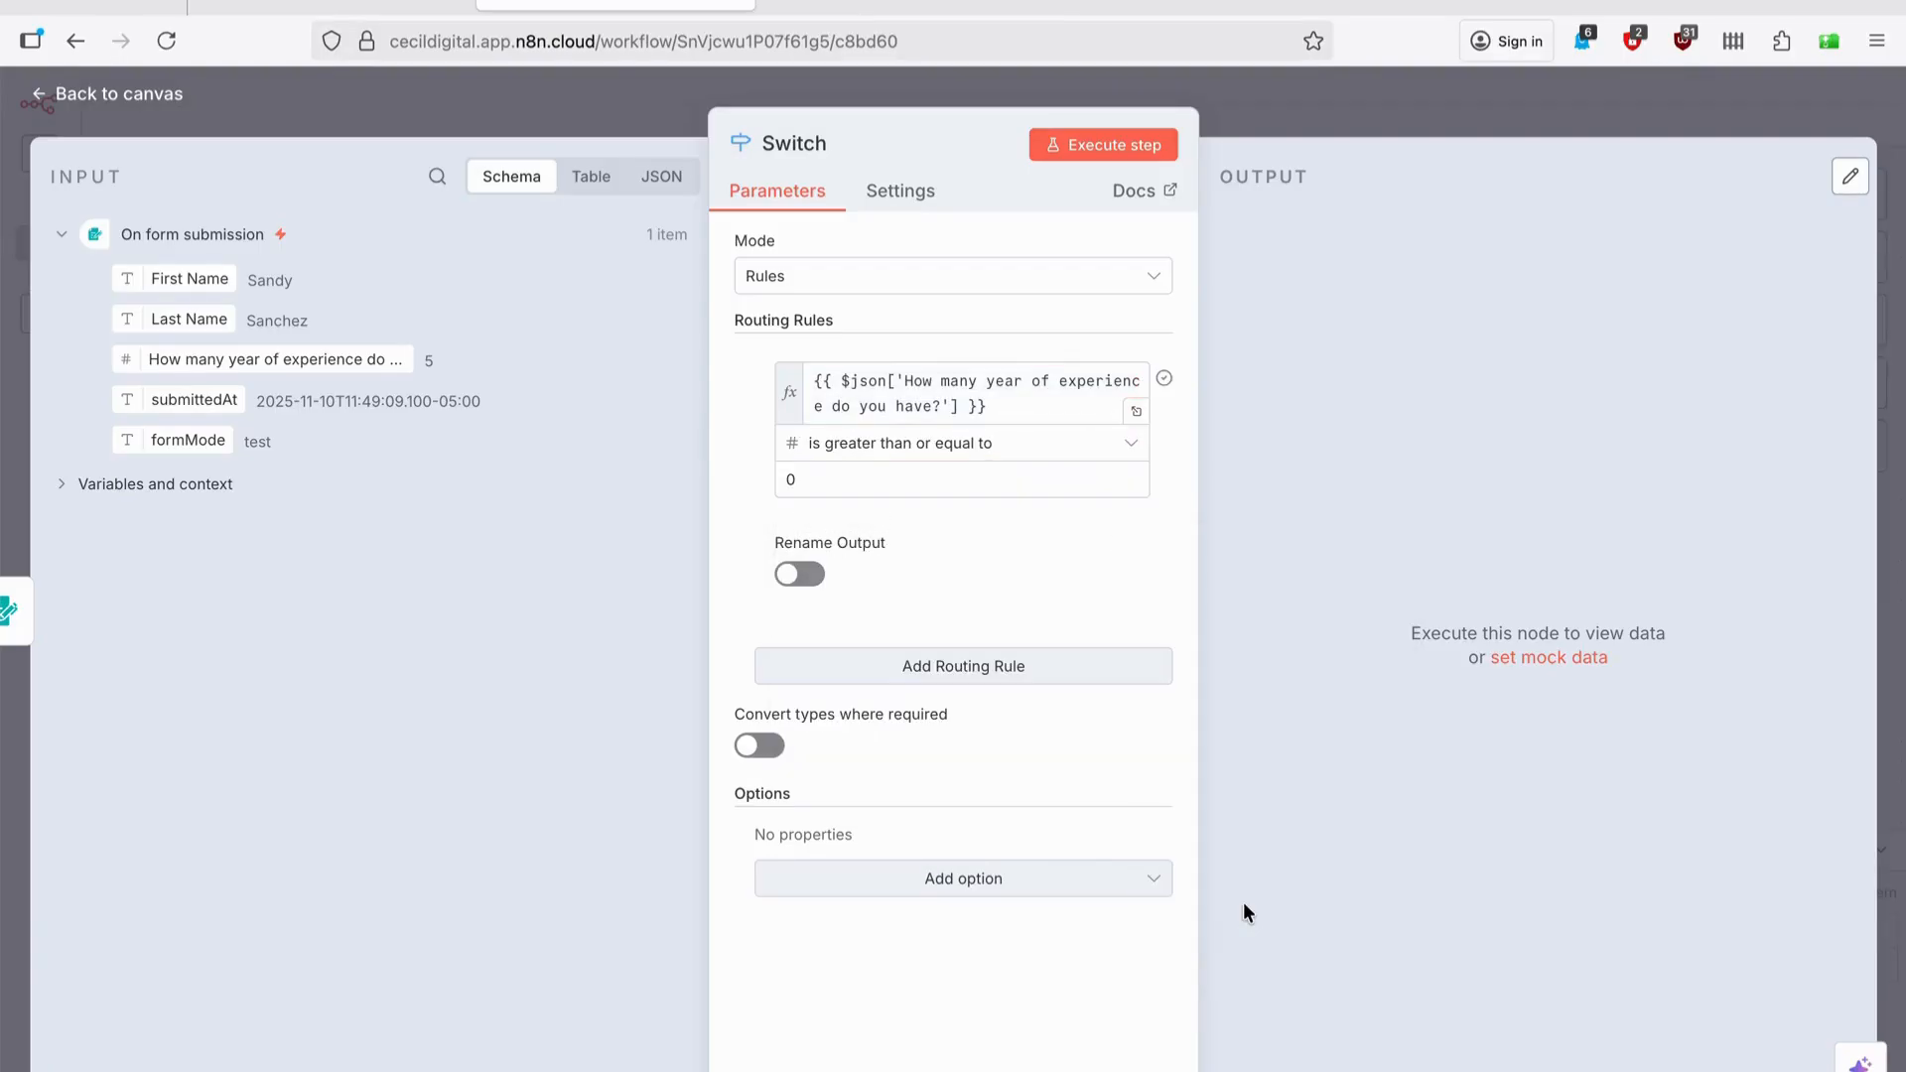
pyautogui.click(840, 483)
pyautogui.press('BackSpace')
pyautogui.write('4')
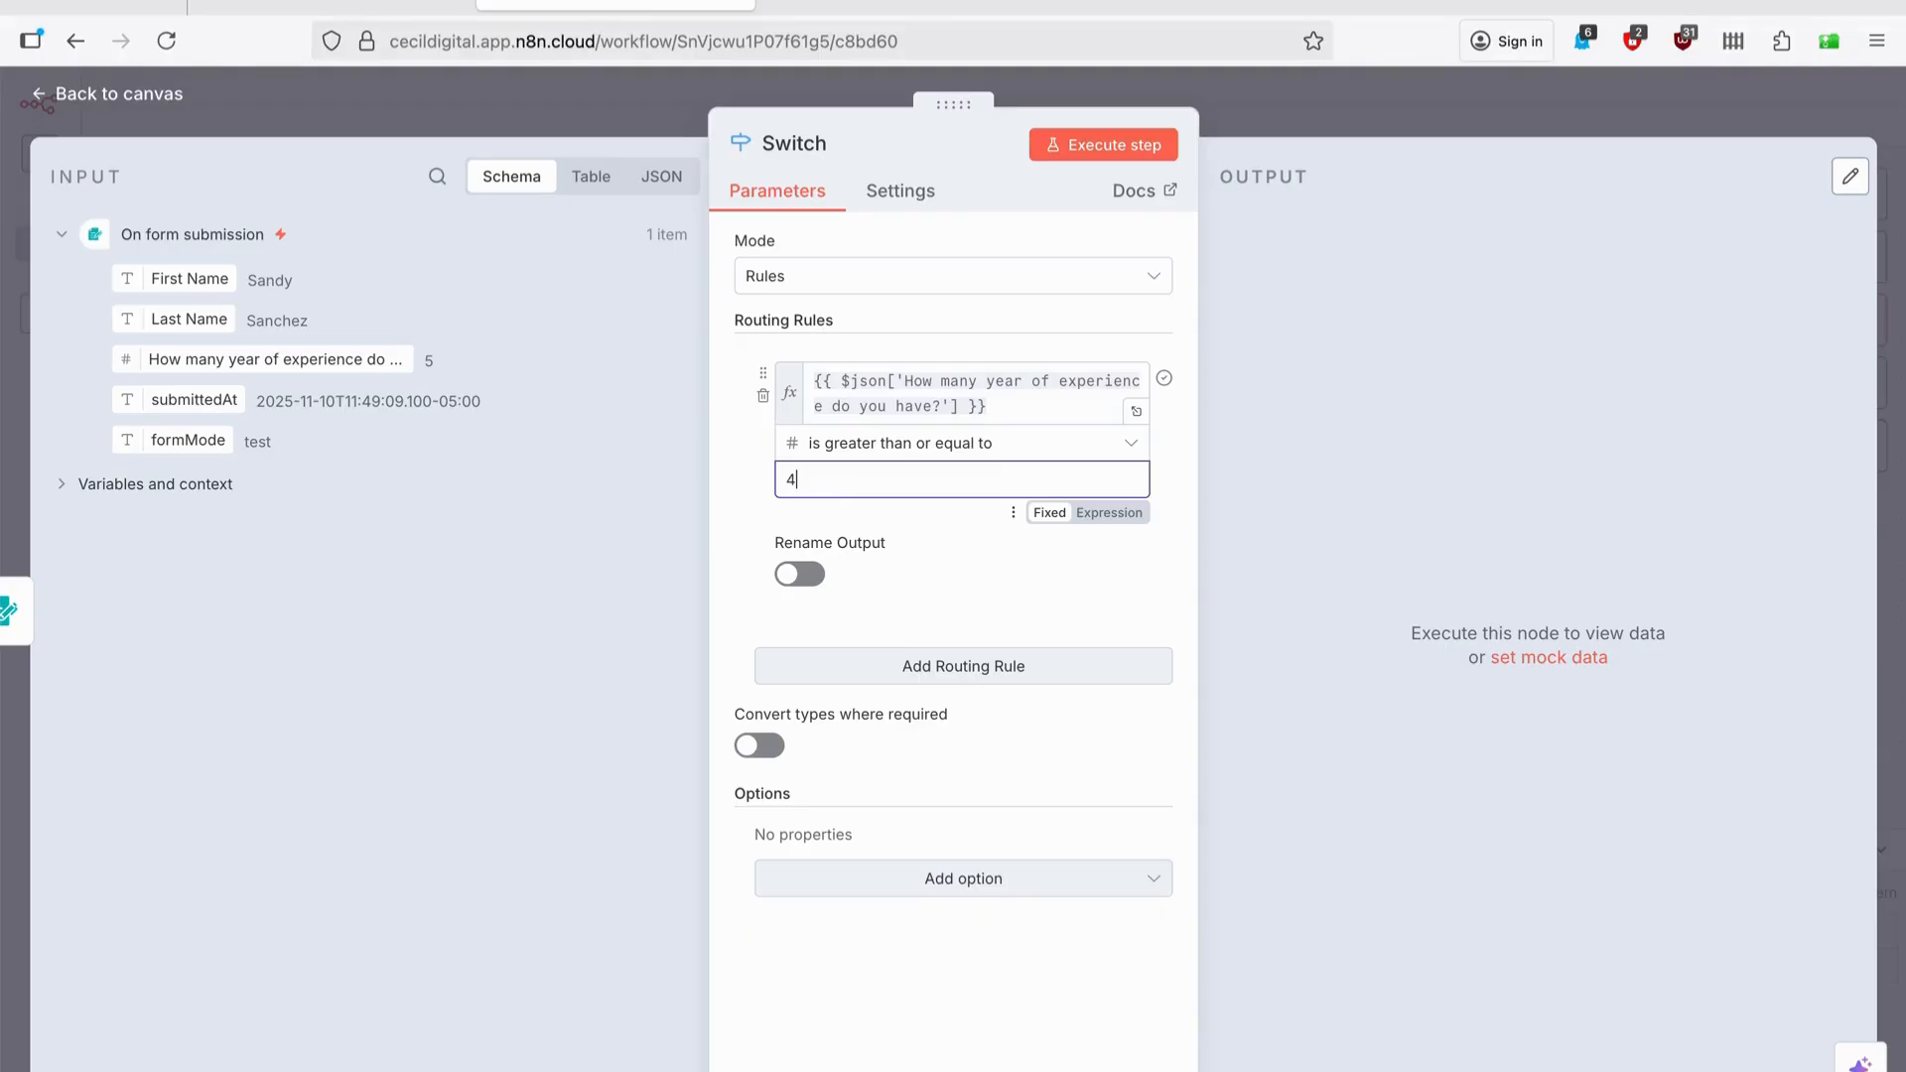
pyautogui.click(957, 578)
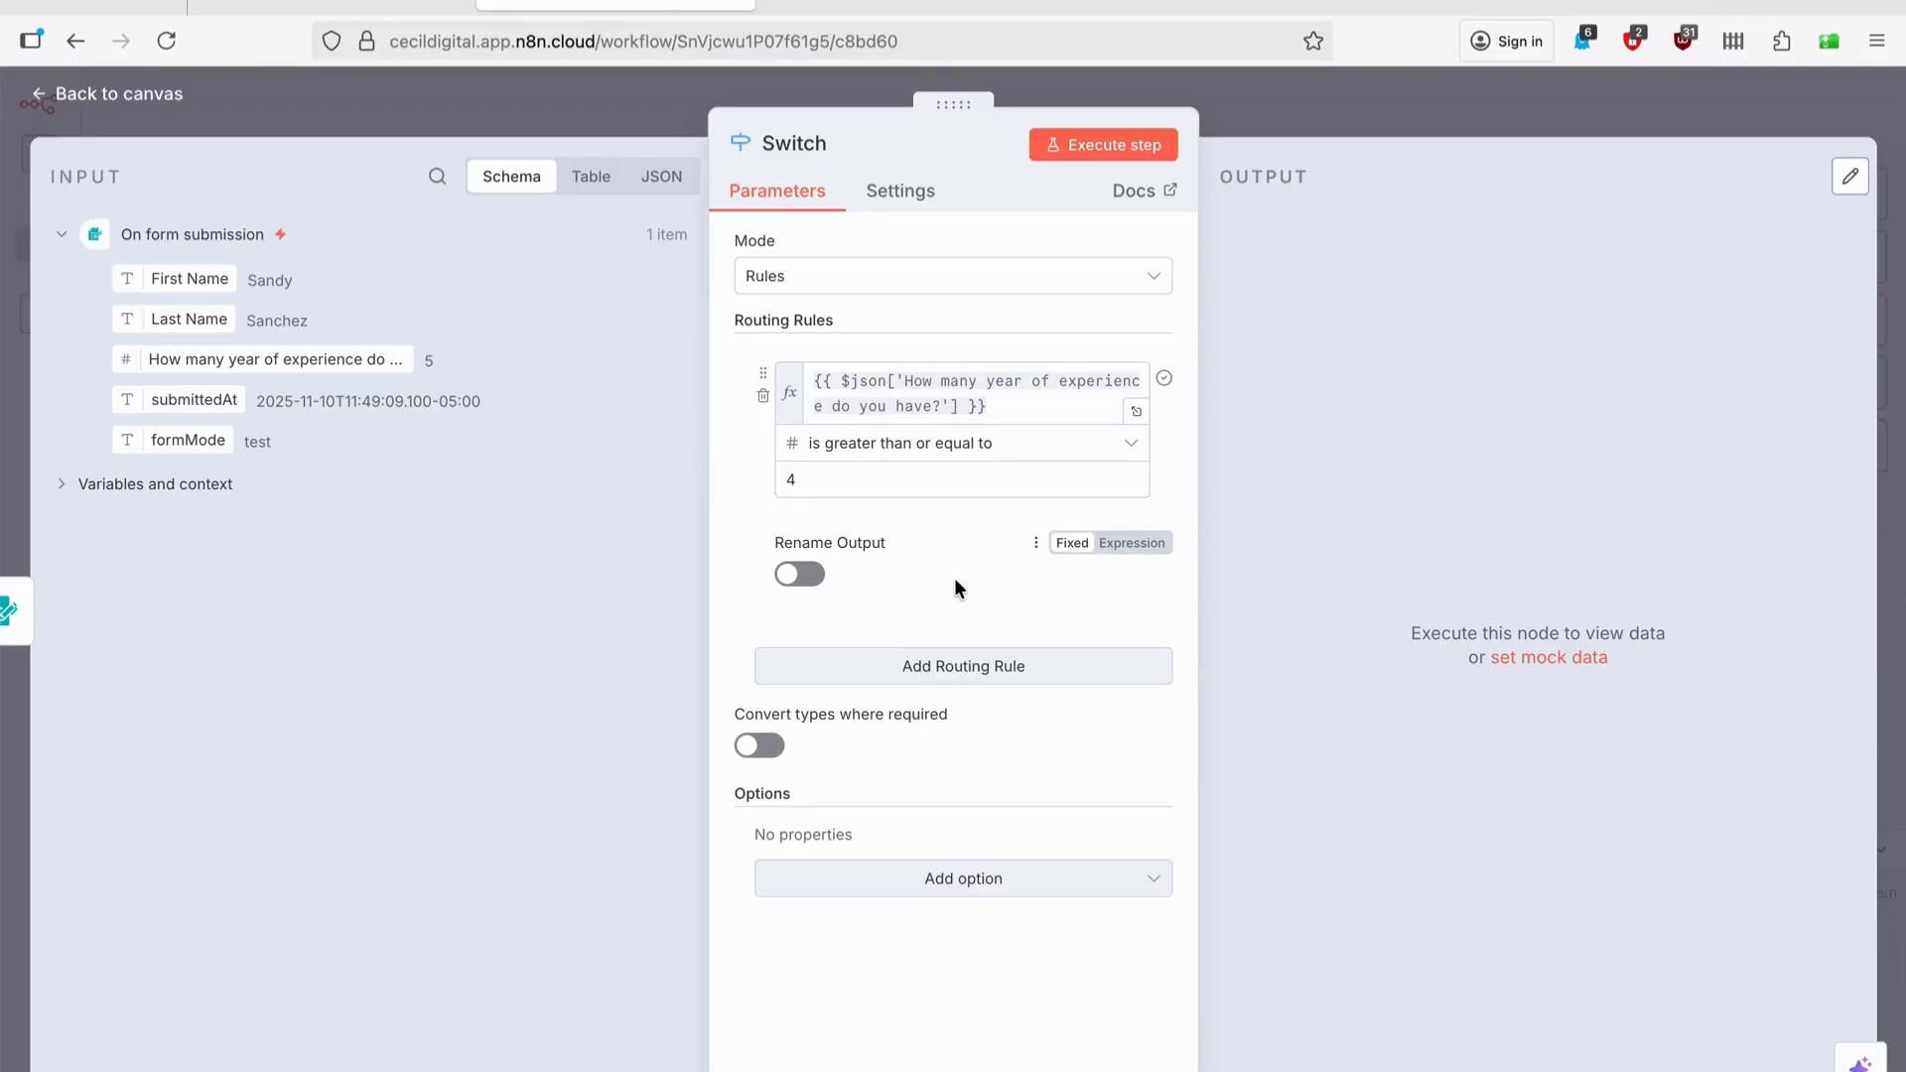
# Add a second rule for experience less than or equal to 3, test-run the Switch, and return to the canvas.
pyautogui.click(957, 676)
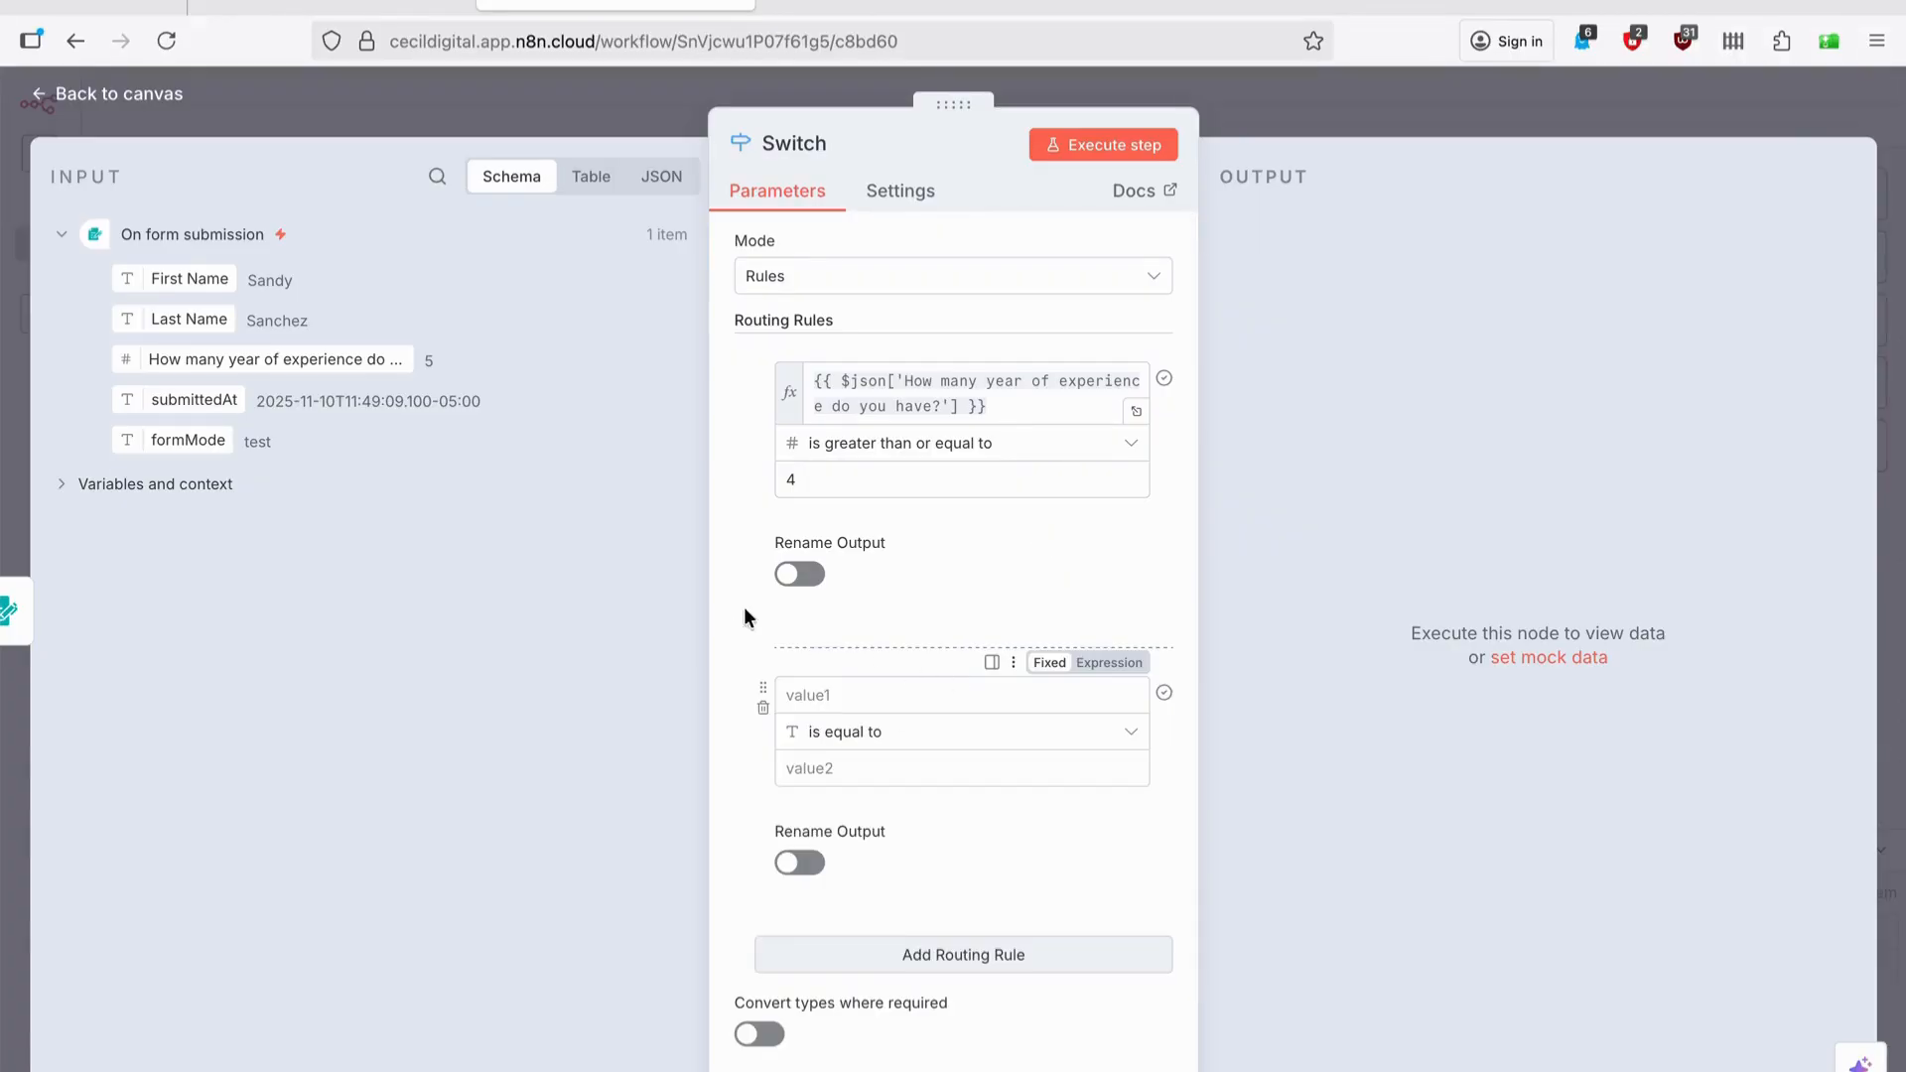
pyautogui.moveTo(330, 359); pyautogui.dragTo(901, 705)
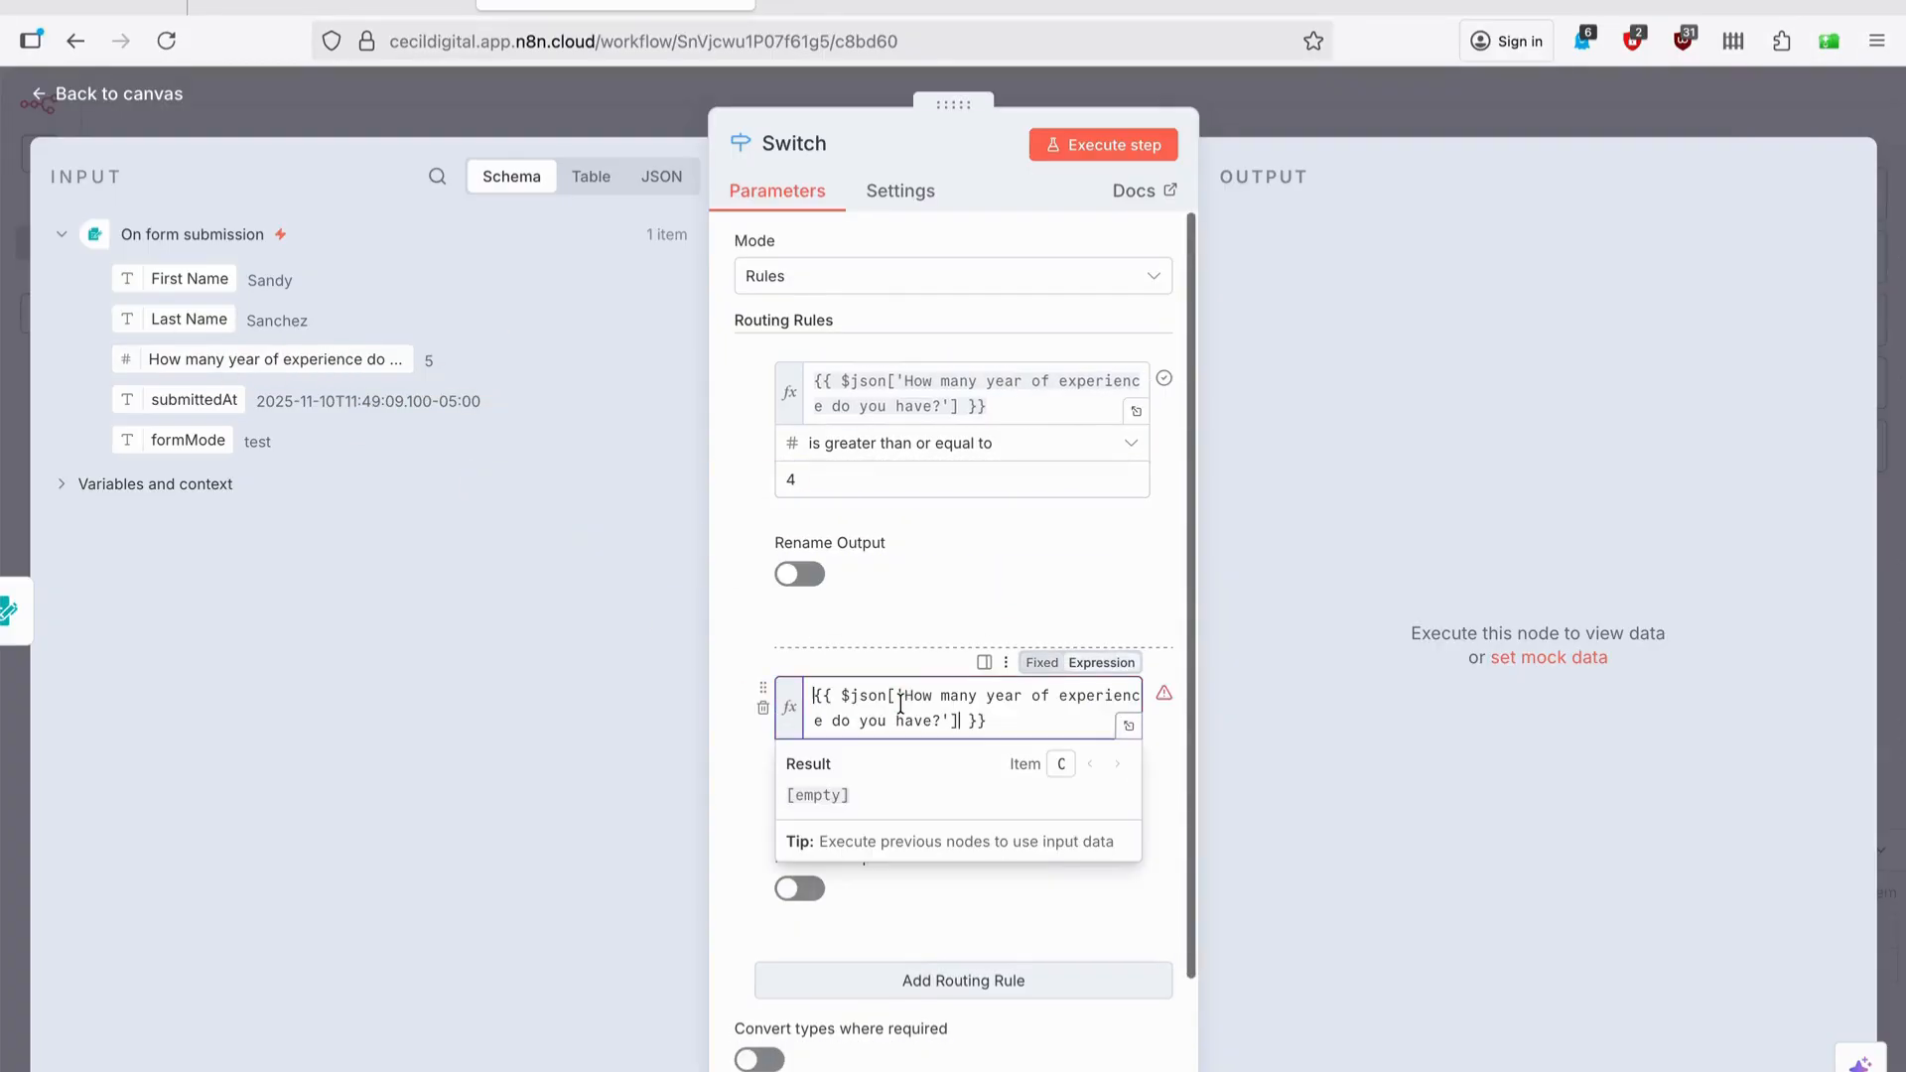
pyautogui.click(1168, 744)
pyautogui.click(1084, 773)
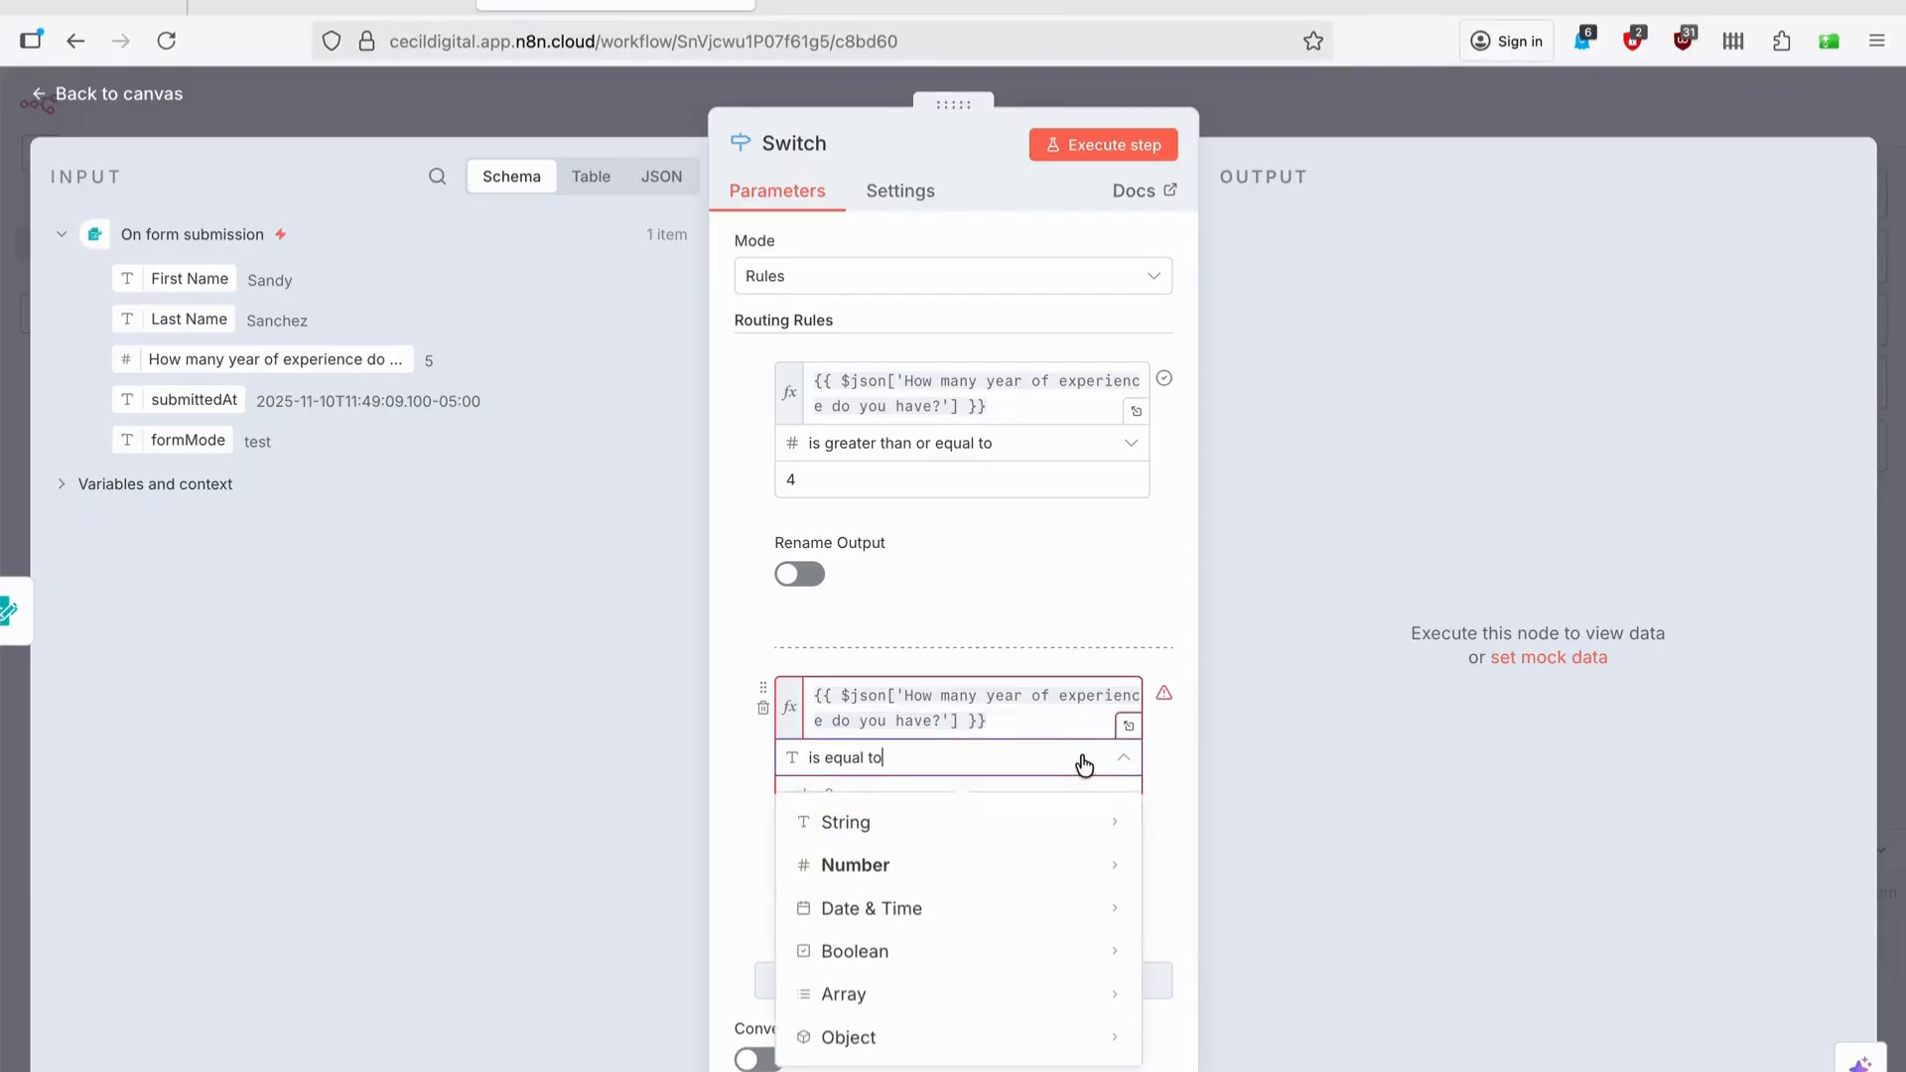
pyautogui.moveTo(1056, 867)
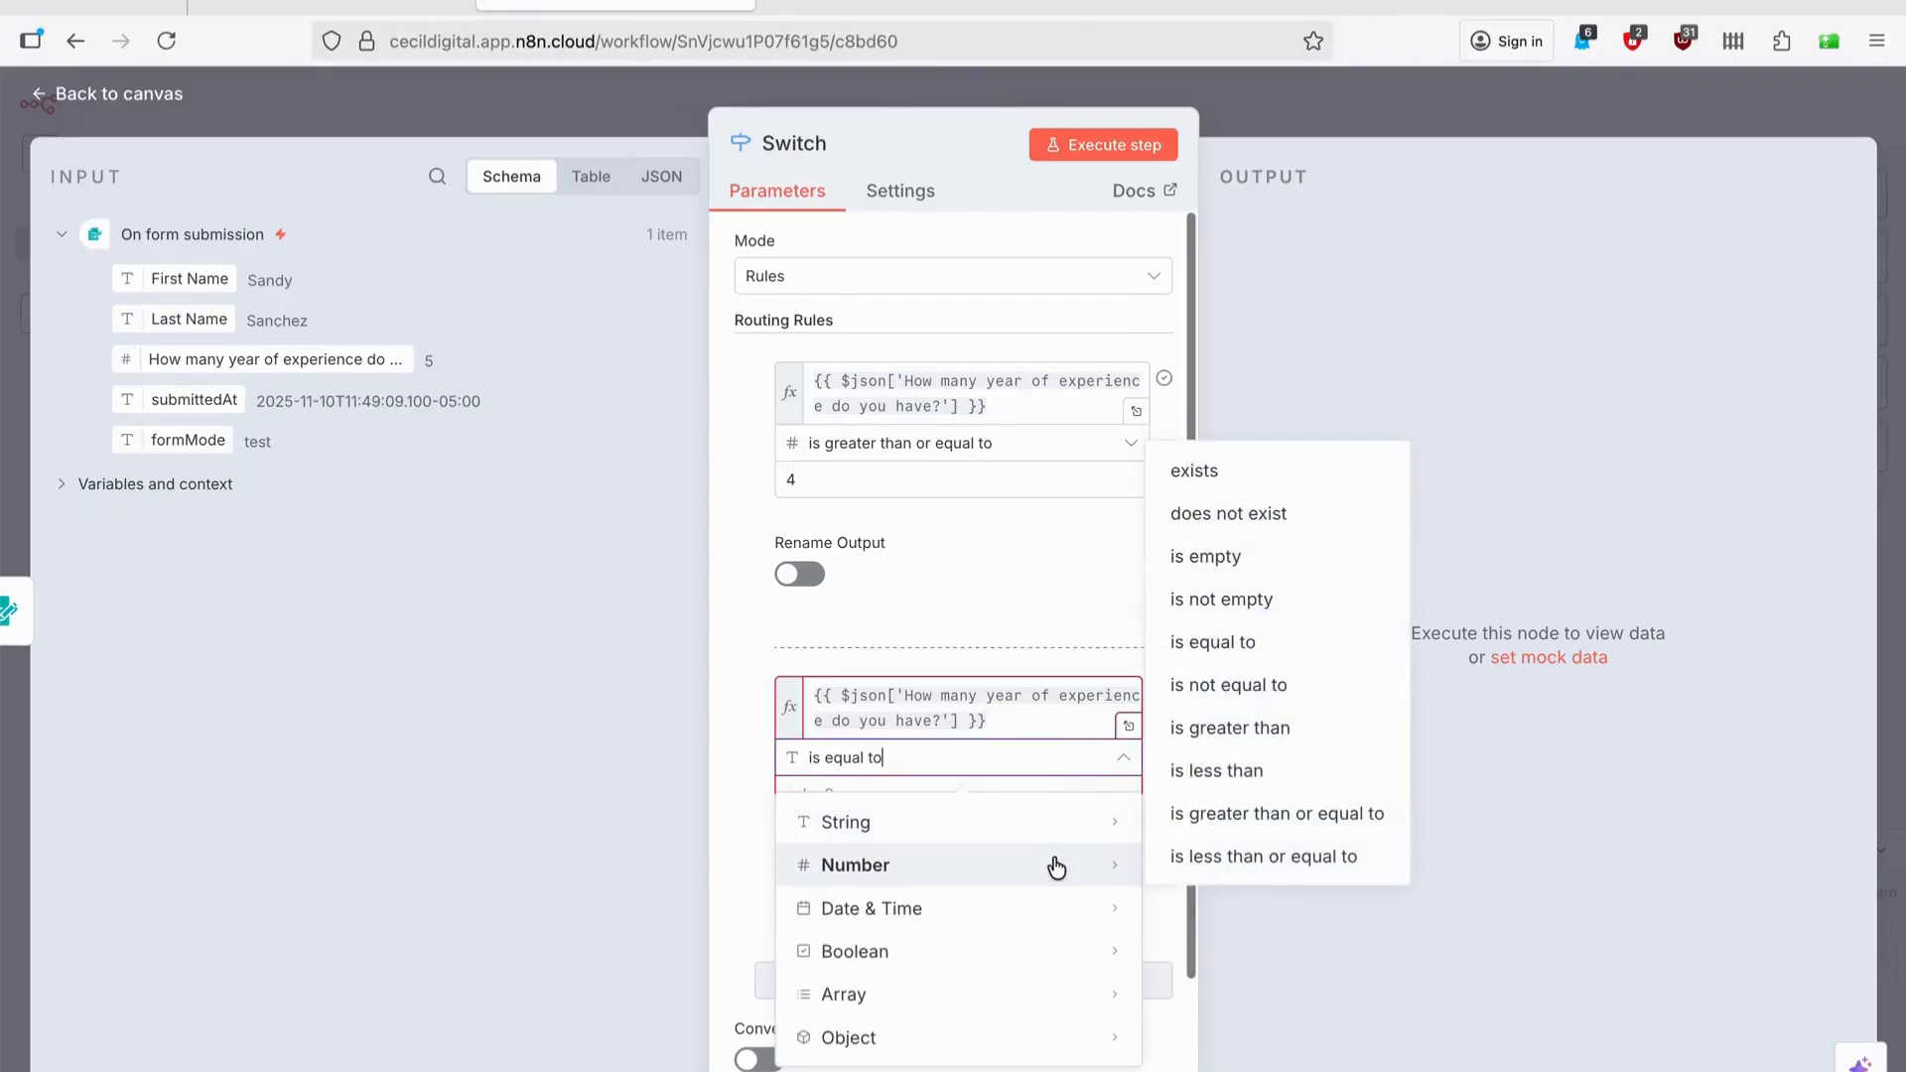
pyautogui.click(1261, 856)
pyautogui.click(893, 795)
pyautogui.write('0')
pyautogui.press('BackSpace')
pyautogui.write('3')
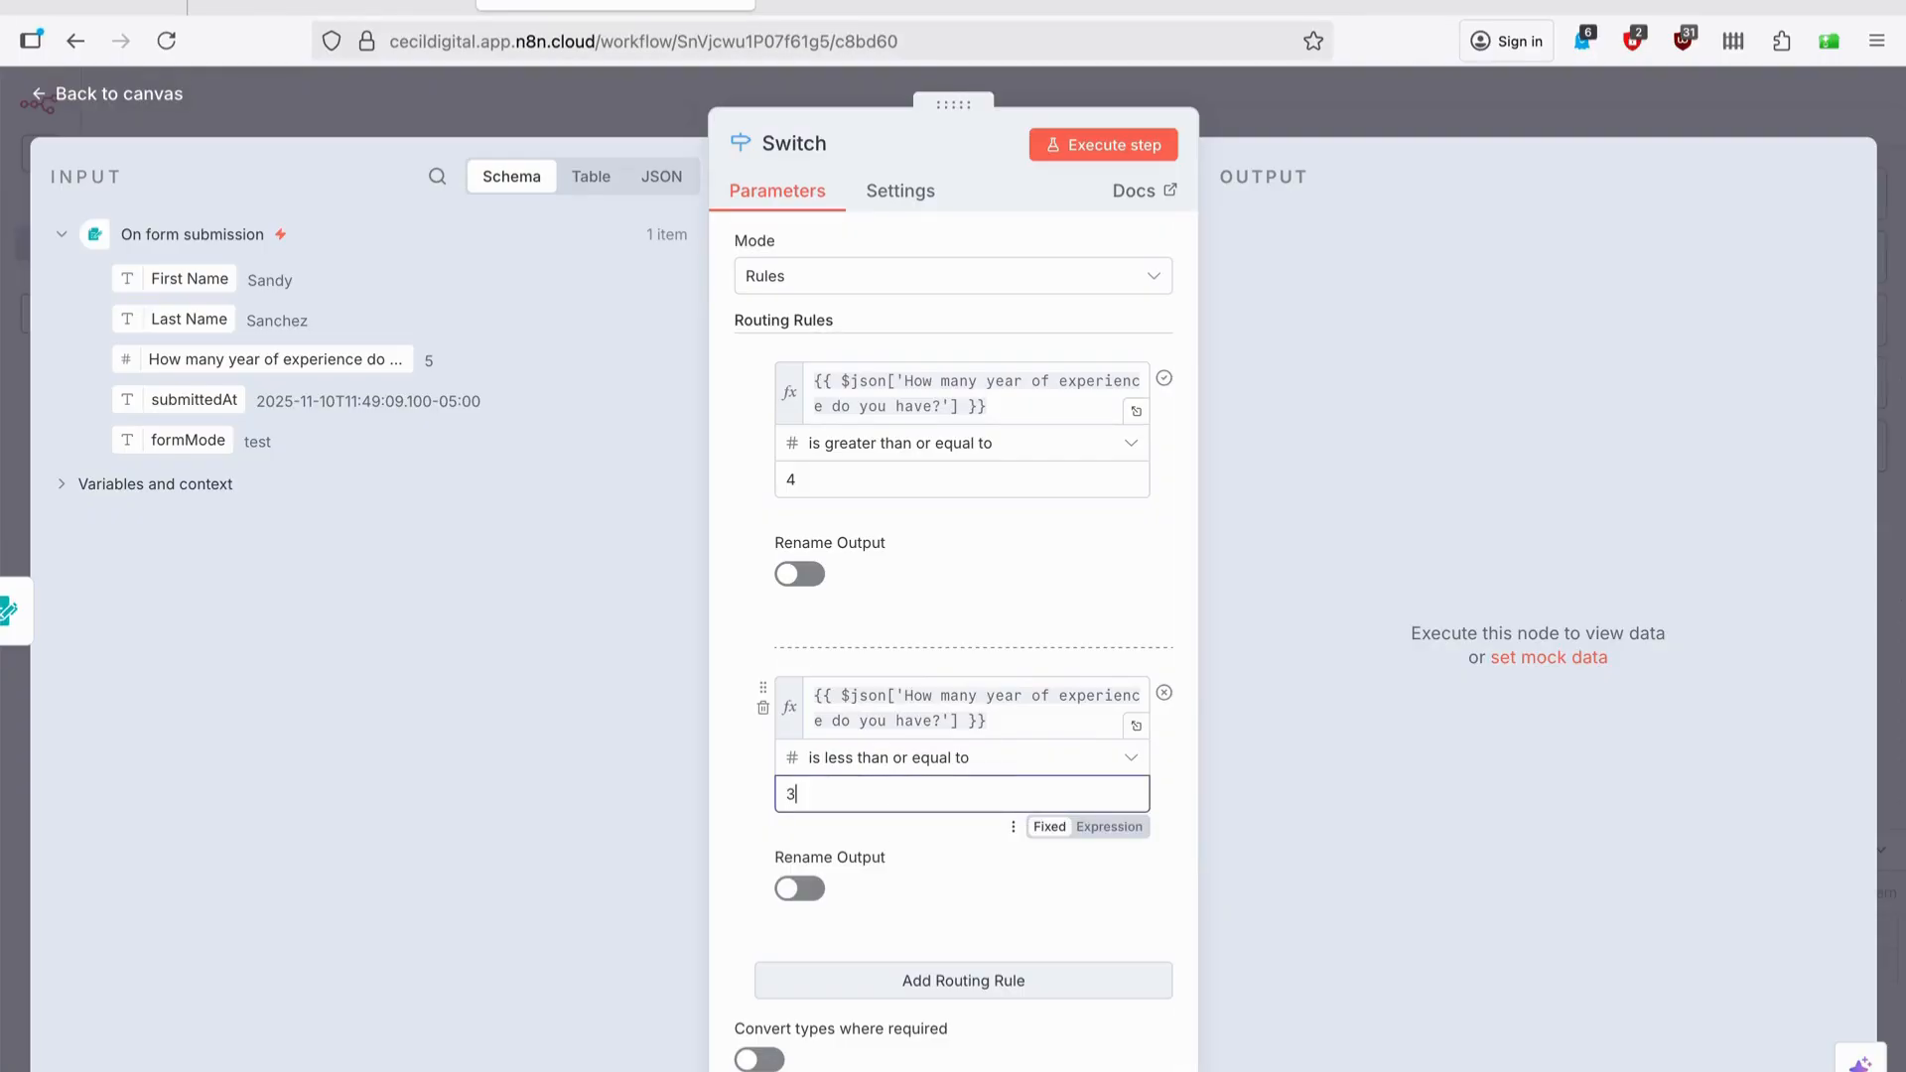
pyautogui.click(1109, 149)
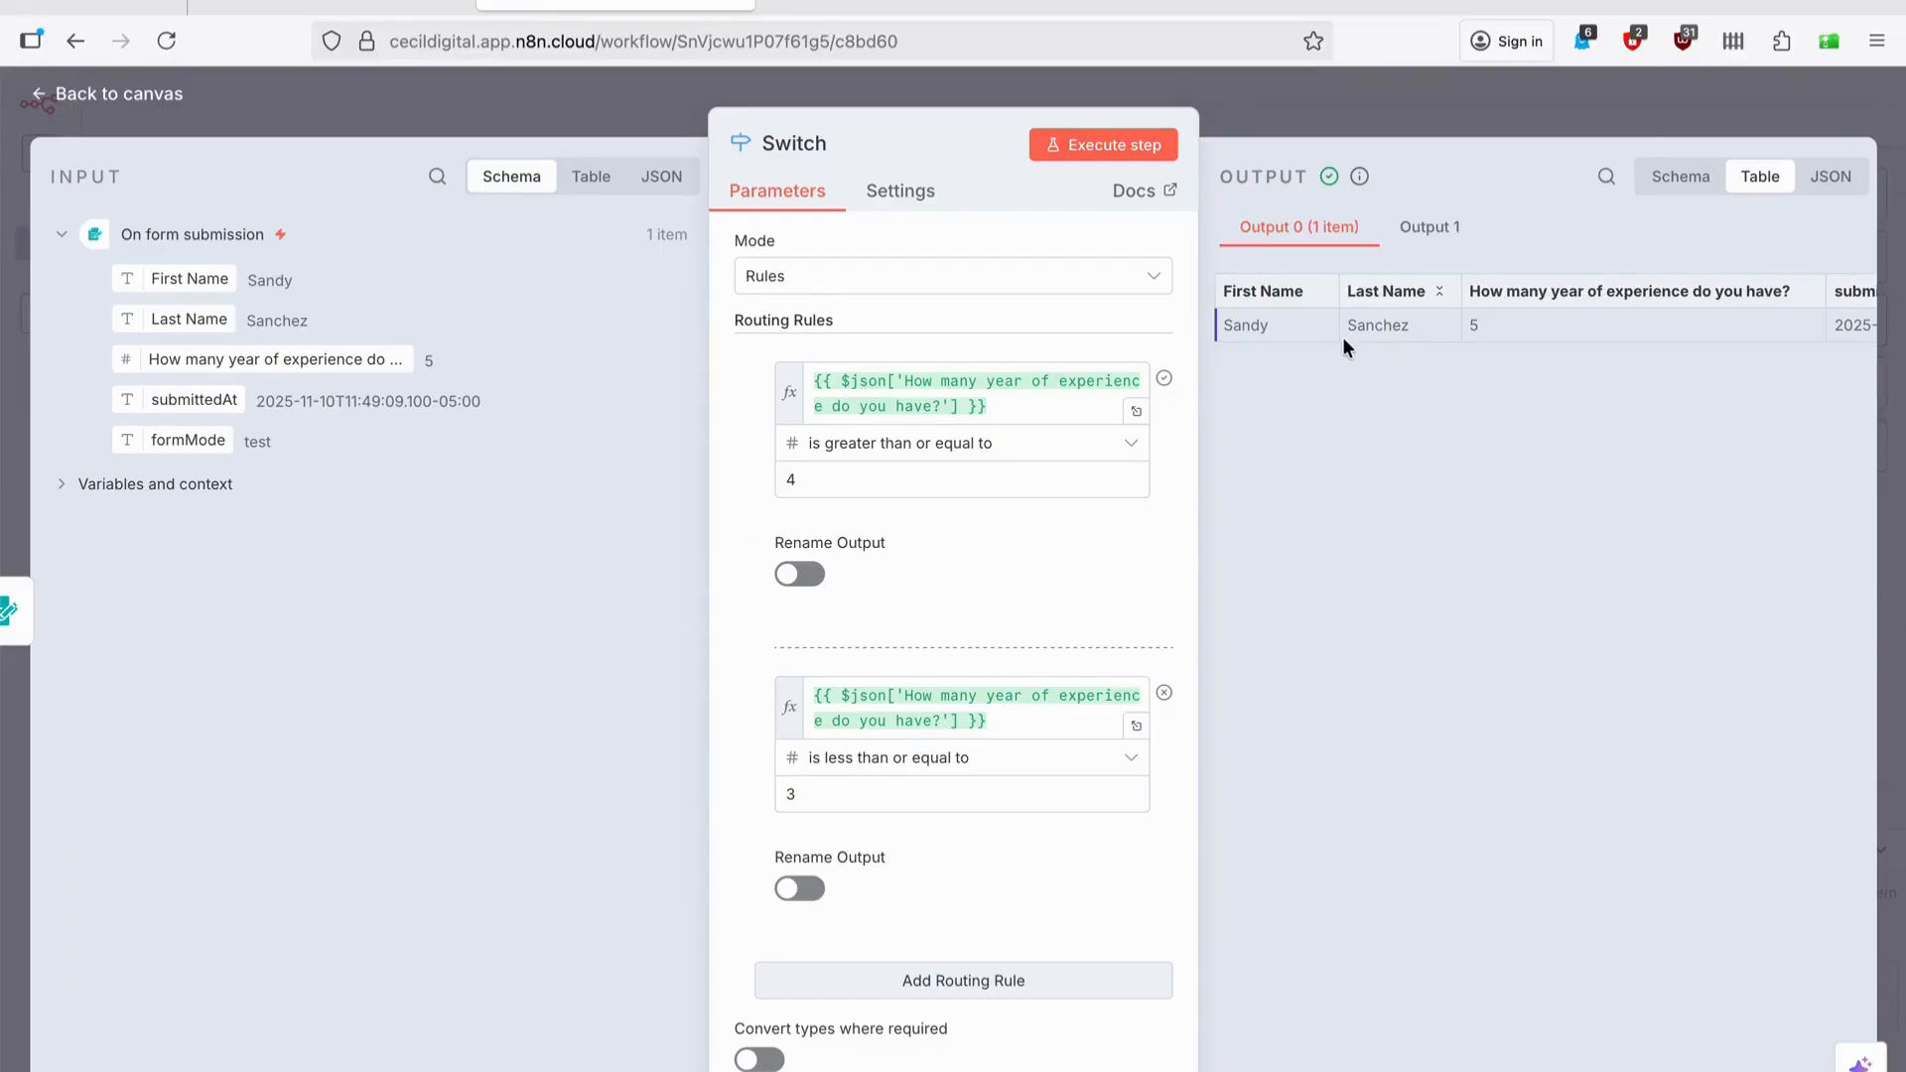
pyautogui.click(1432, 106)
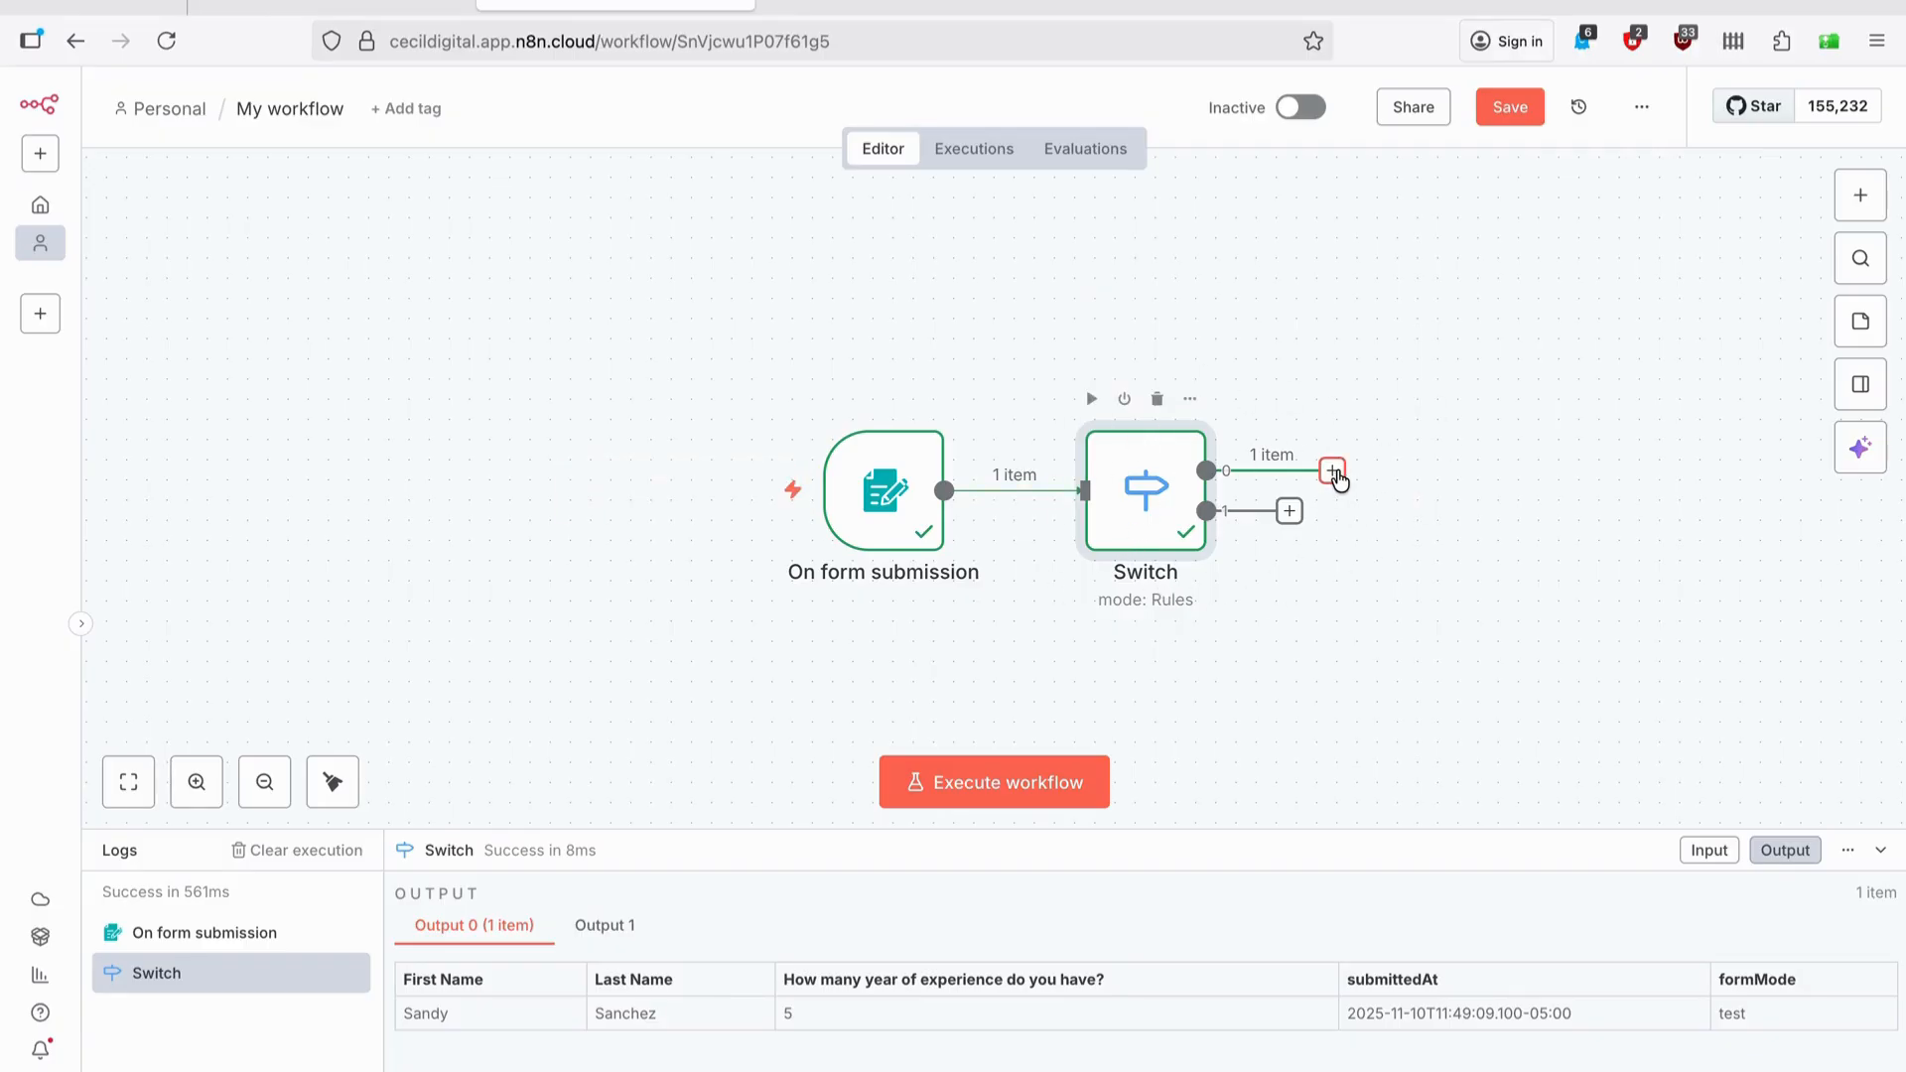
# Attach a Gmail 'Send a message' node to Switch output 0 and open its credential dropdown.
pyautogui.click(1331, 473)
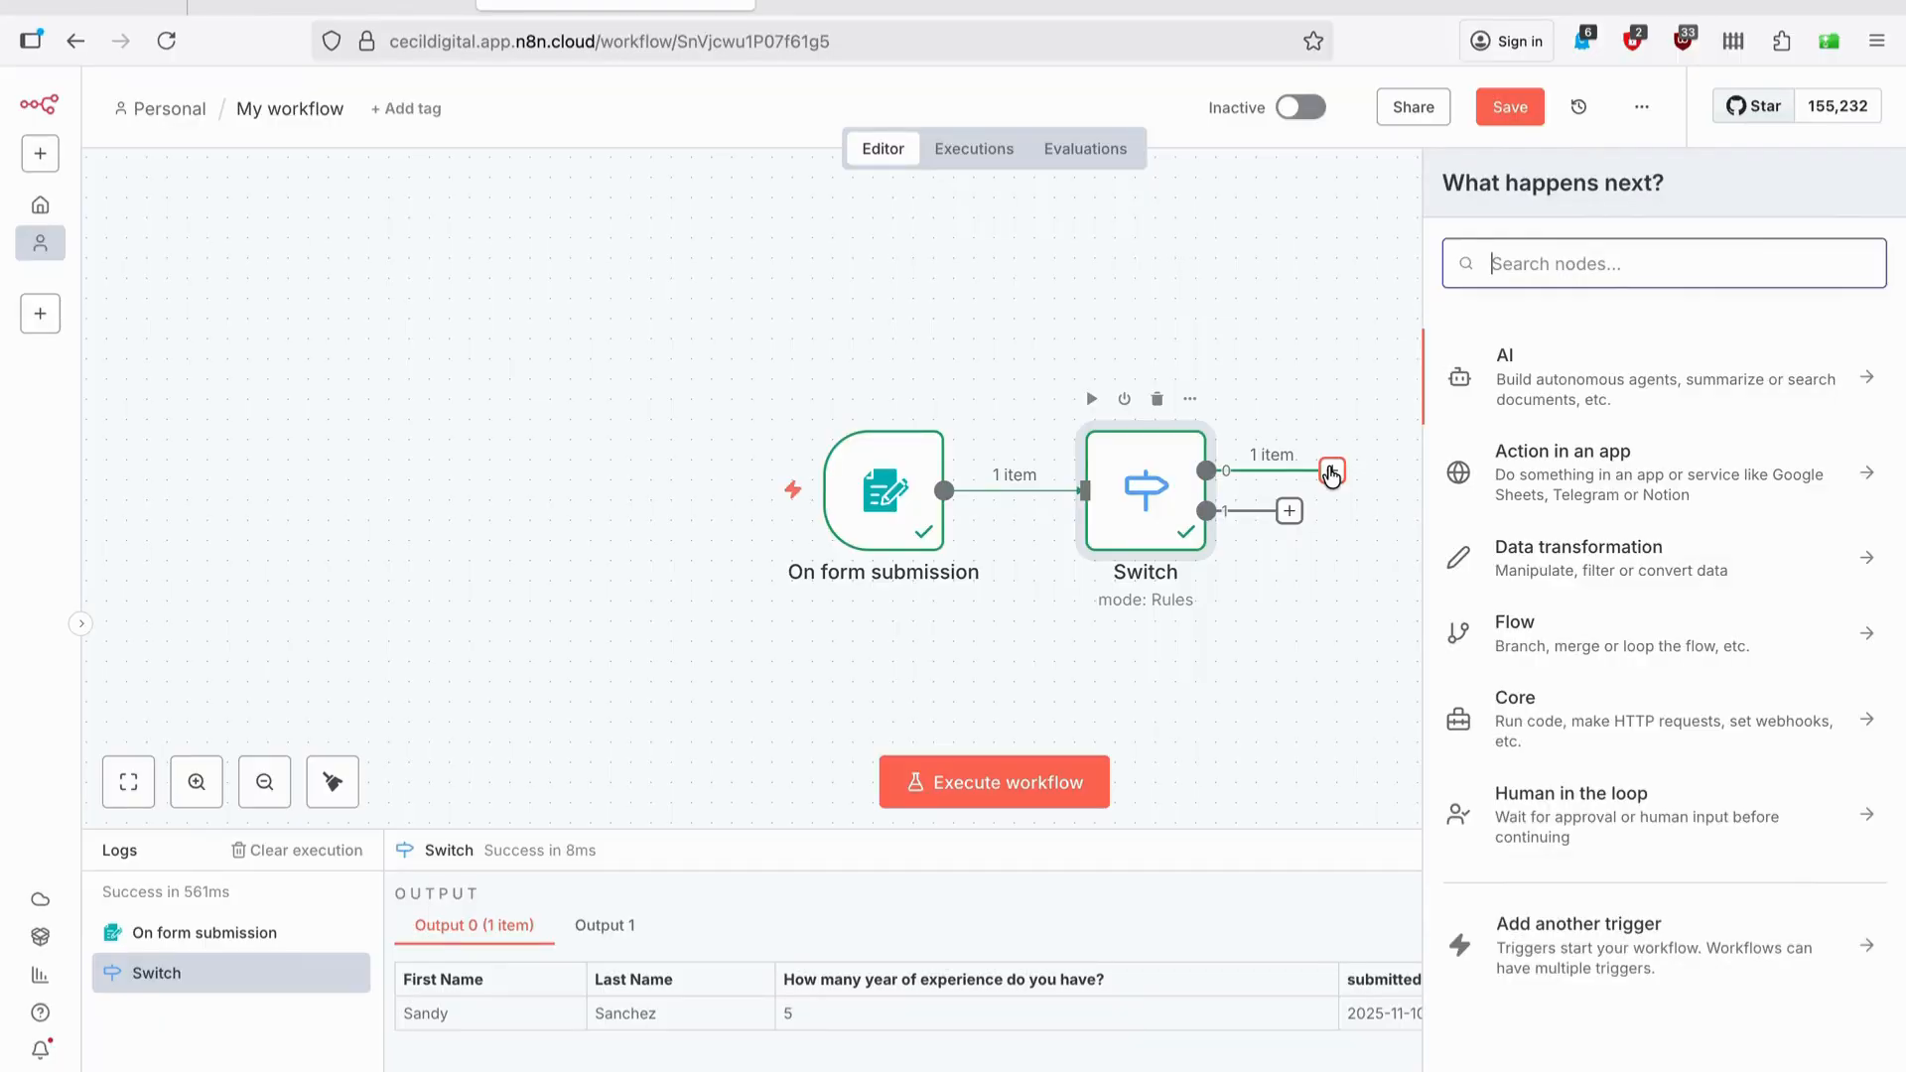
pyautogui.click(1330, 608)
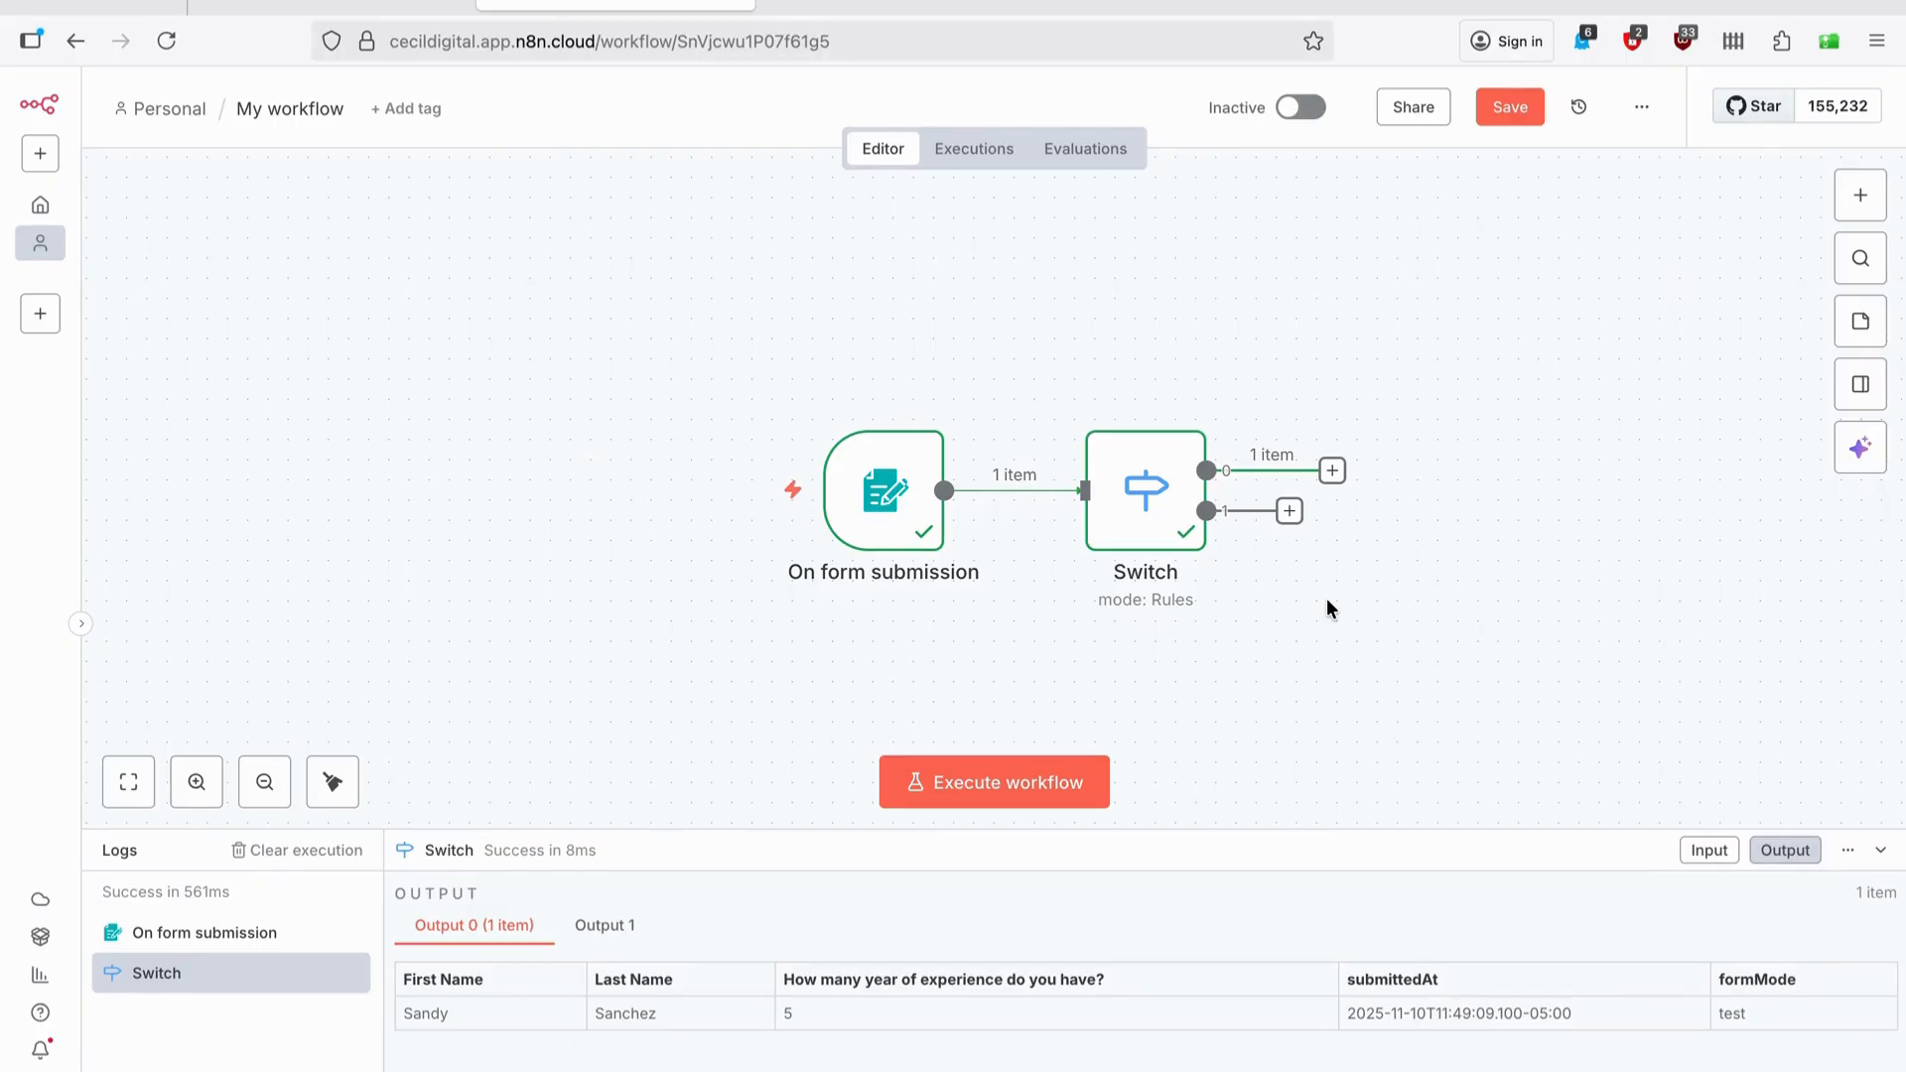
pyautogui.click(1334, 473)
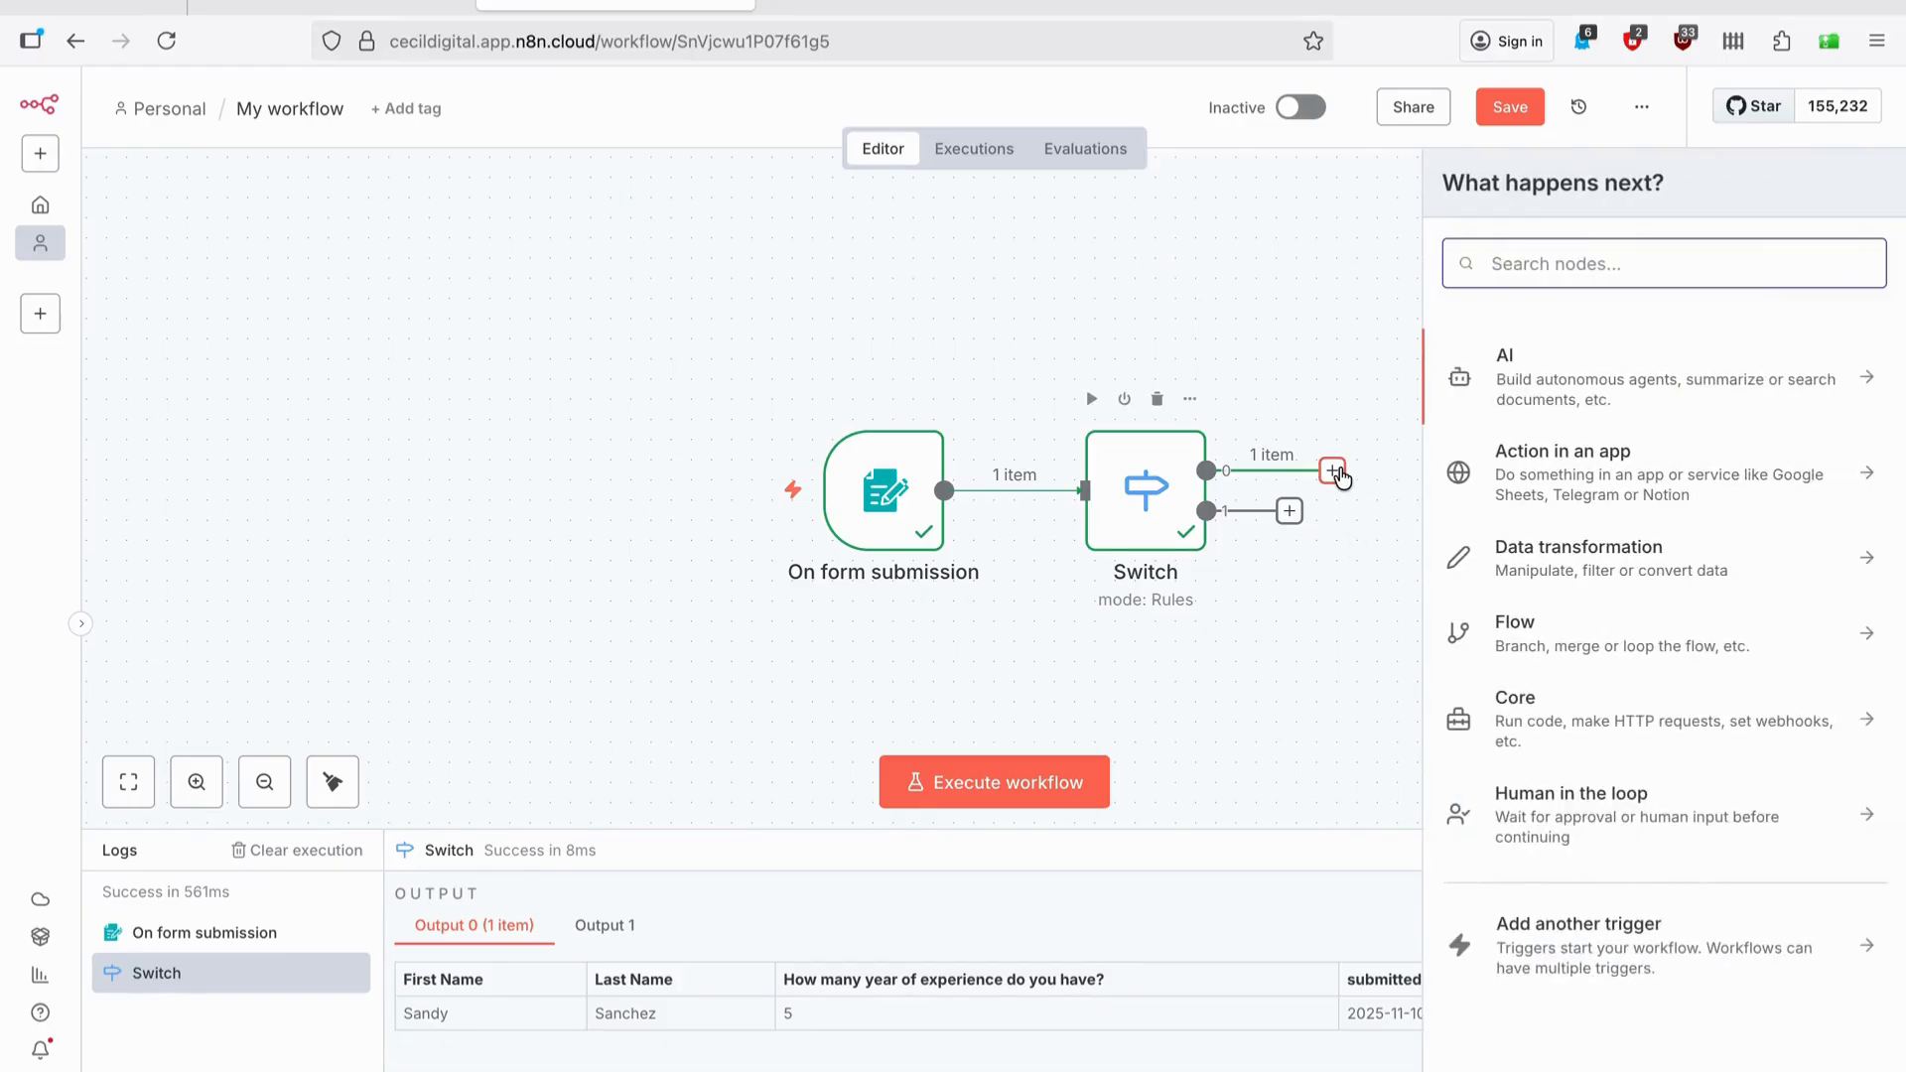
pyautogui.write('gmail')
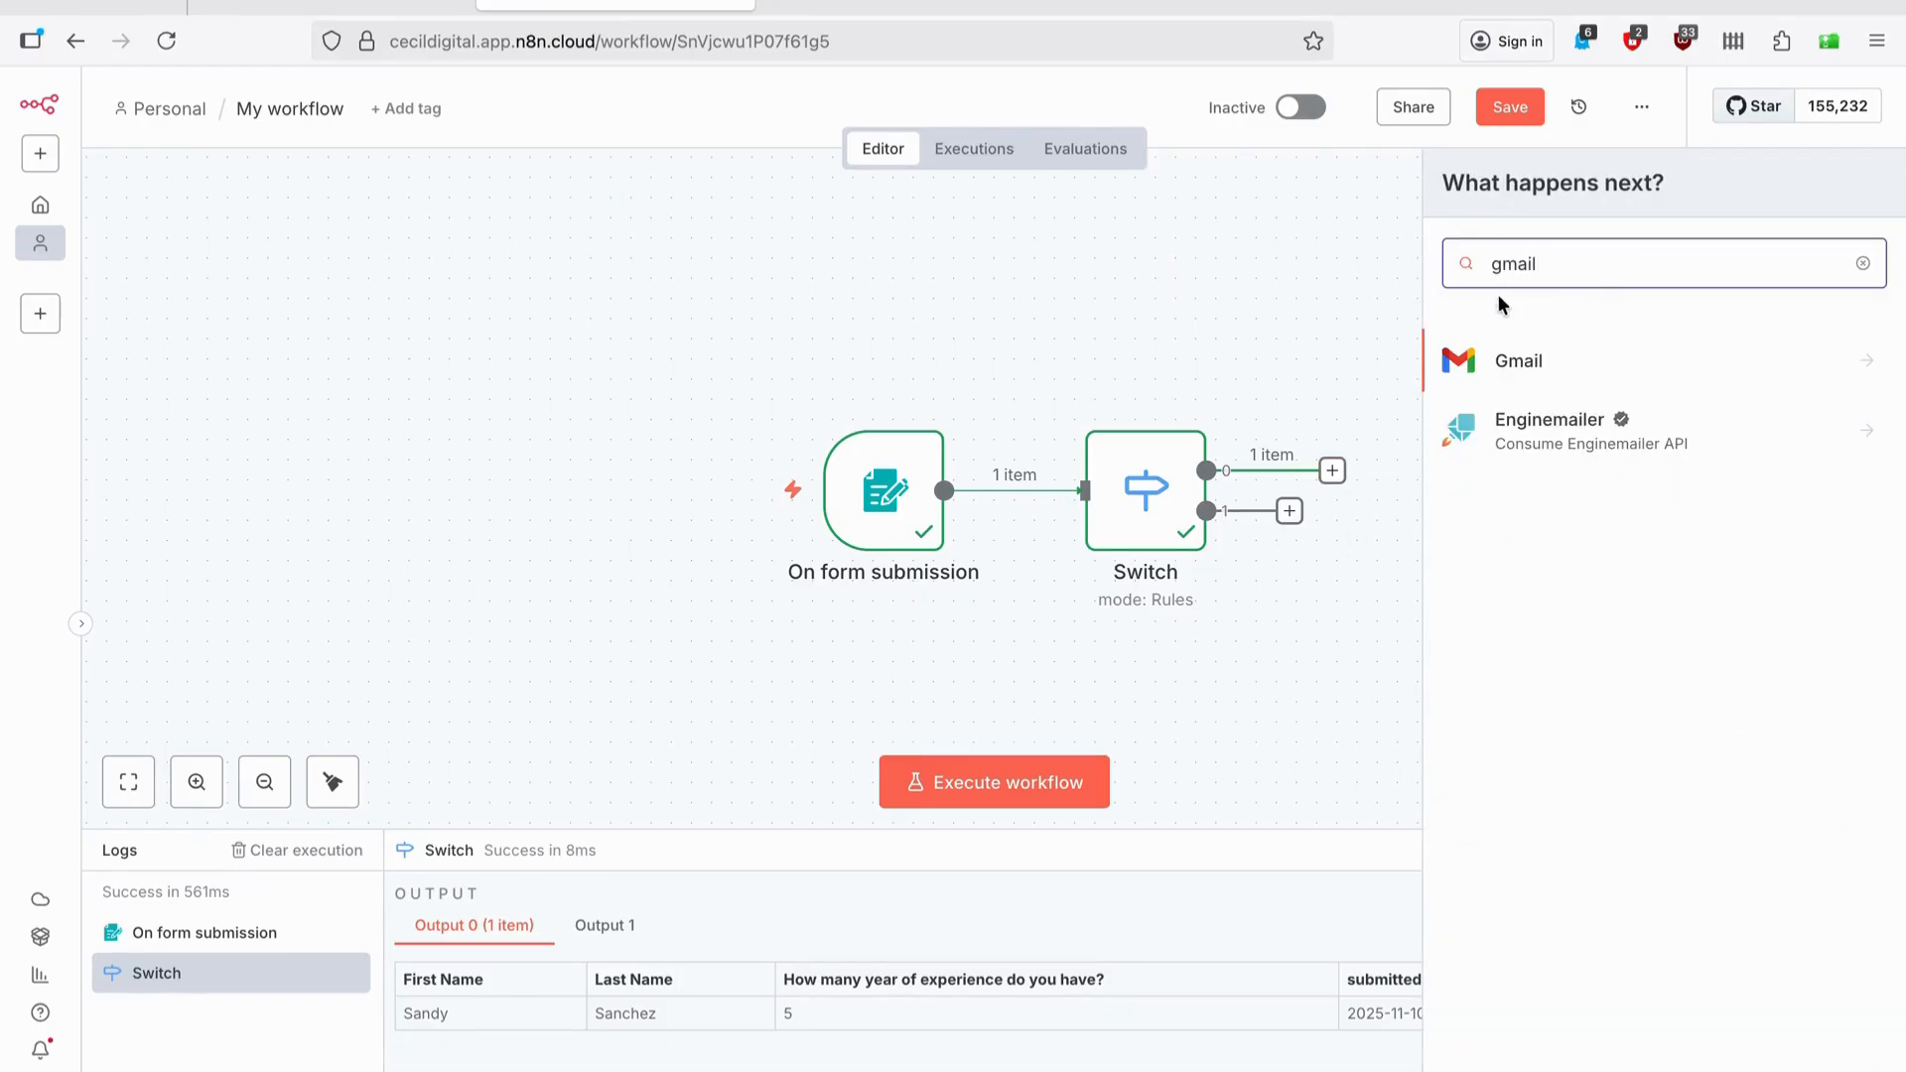
pyautogui.click(1489, 366)
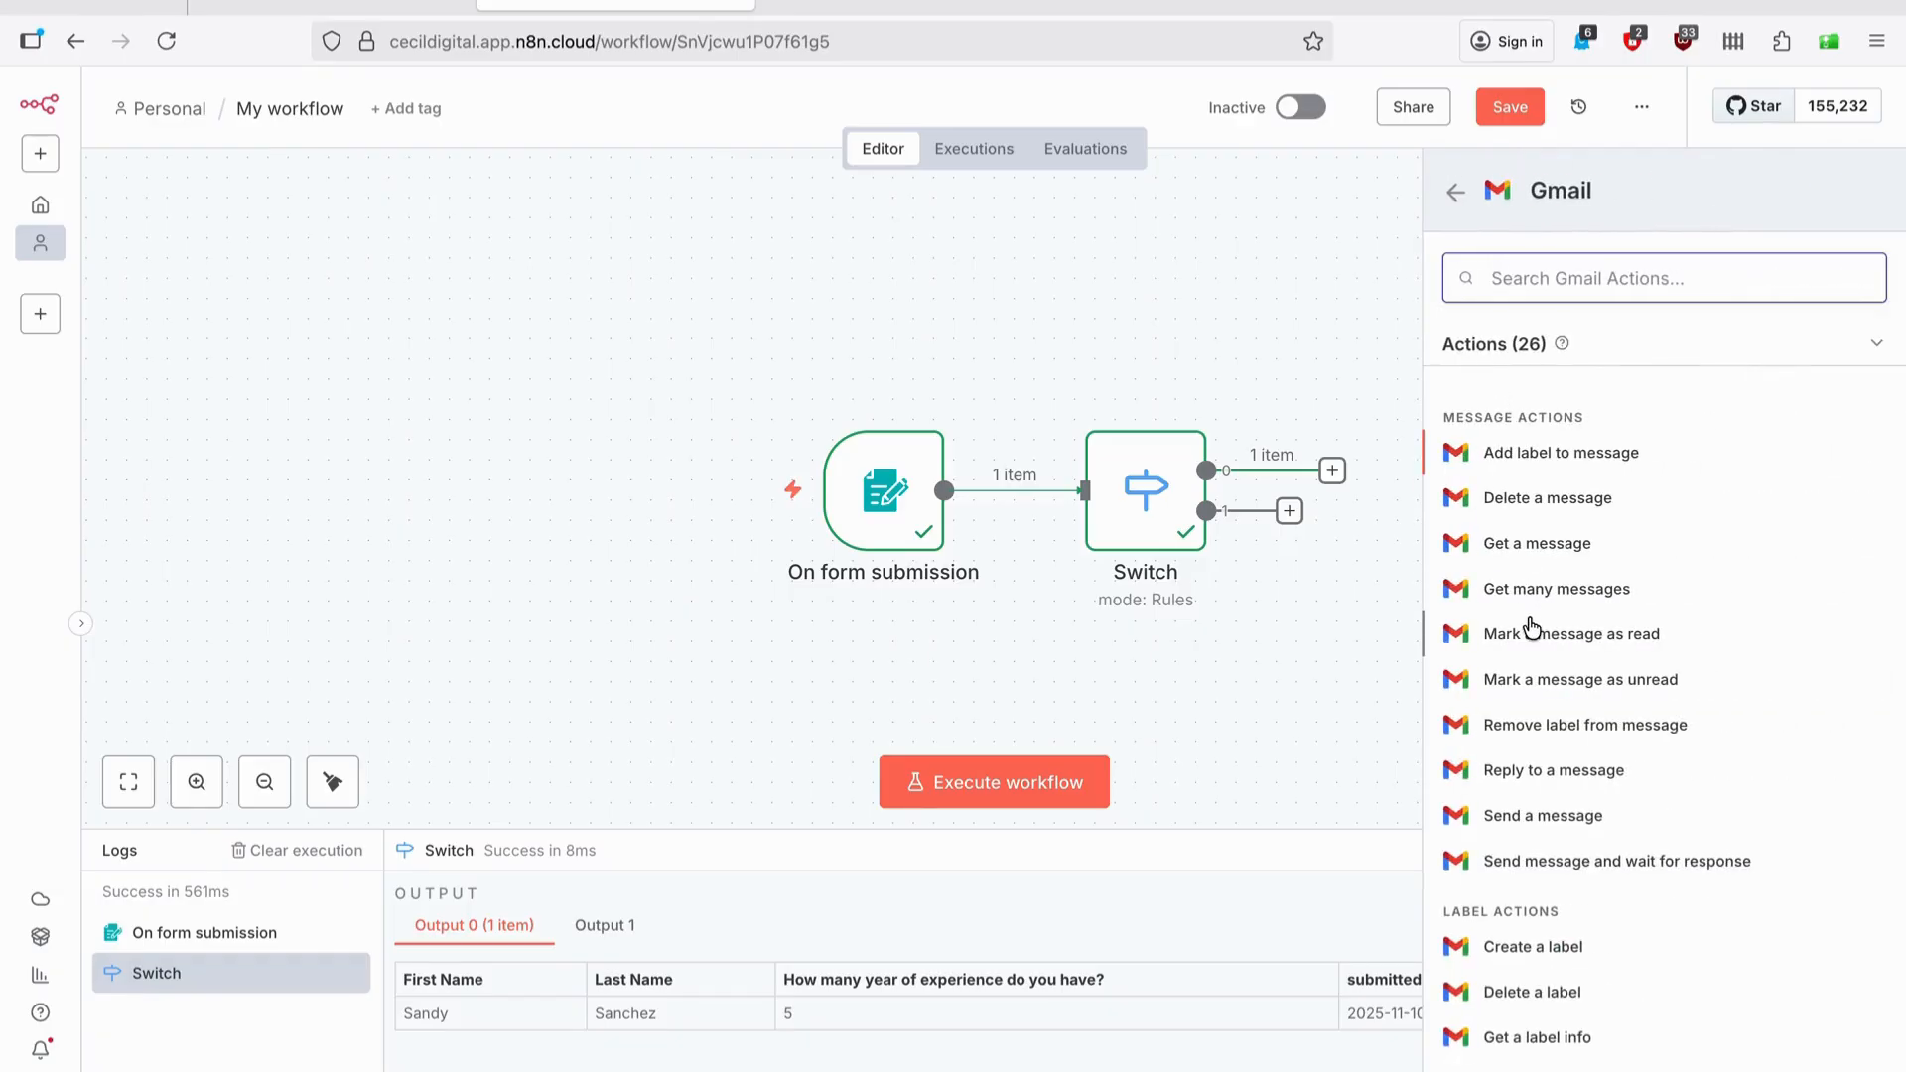
pyautogui.click(1566, 822)
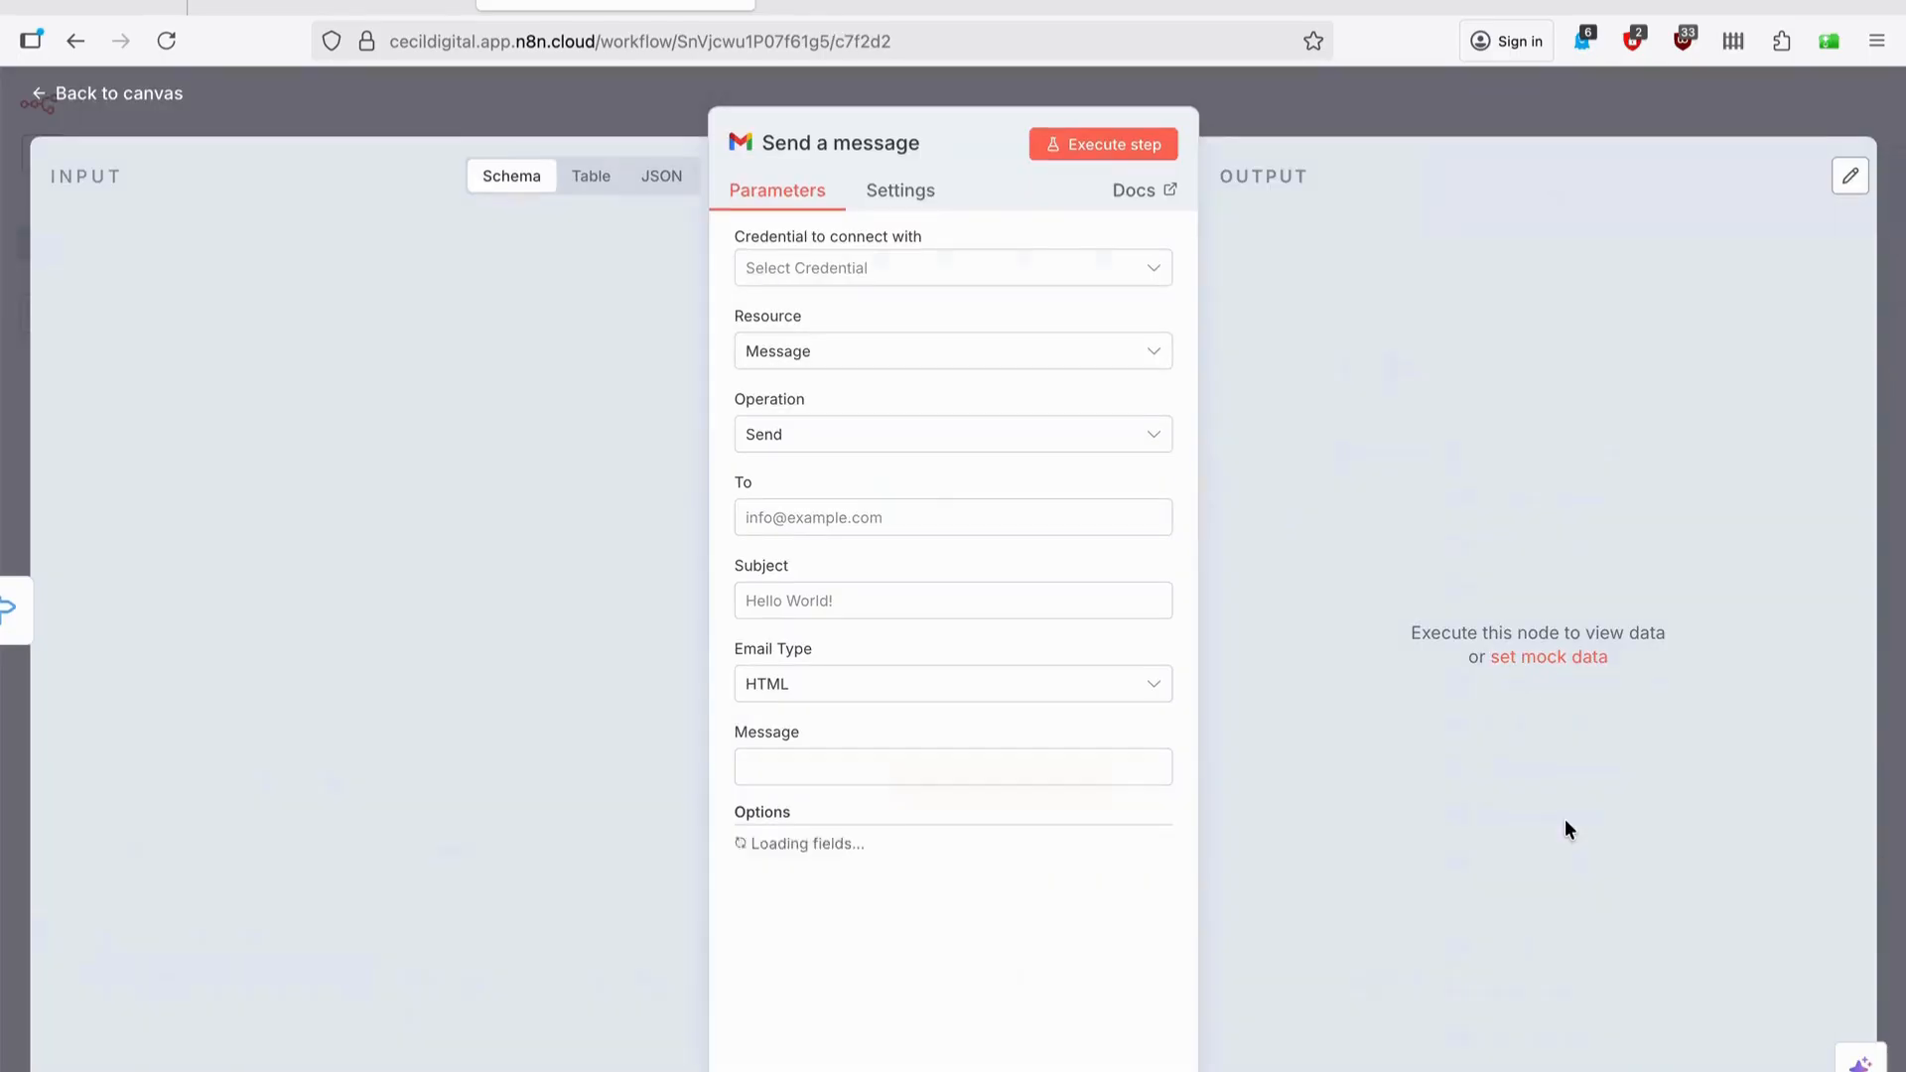
pyautogui.click(951, 273)
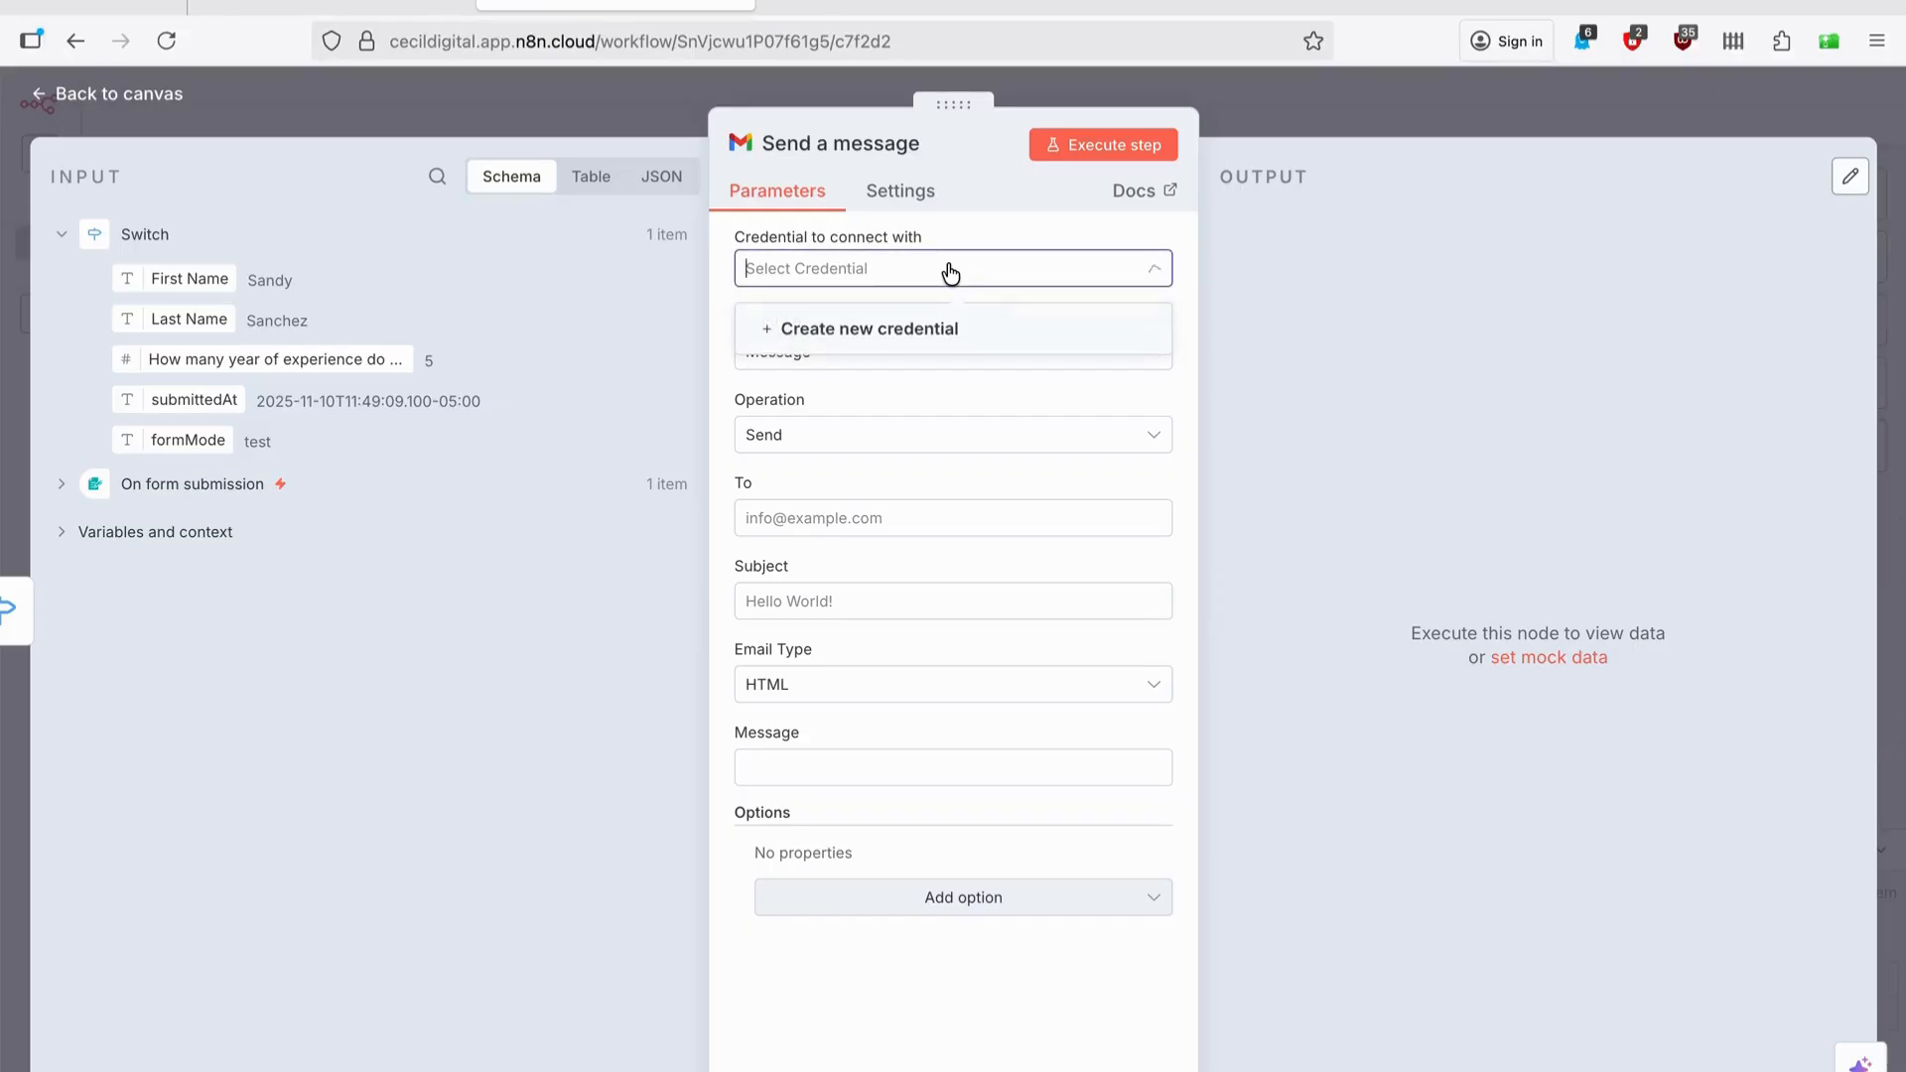
# Connect a new Gmail credential through Google sign-in, granting ongoing access and all Gmail permissions.
pyautogui.click(856, 330)
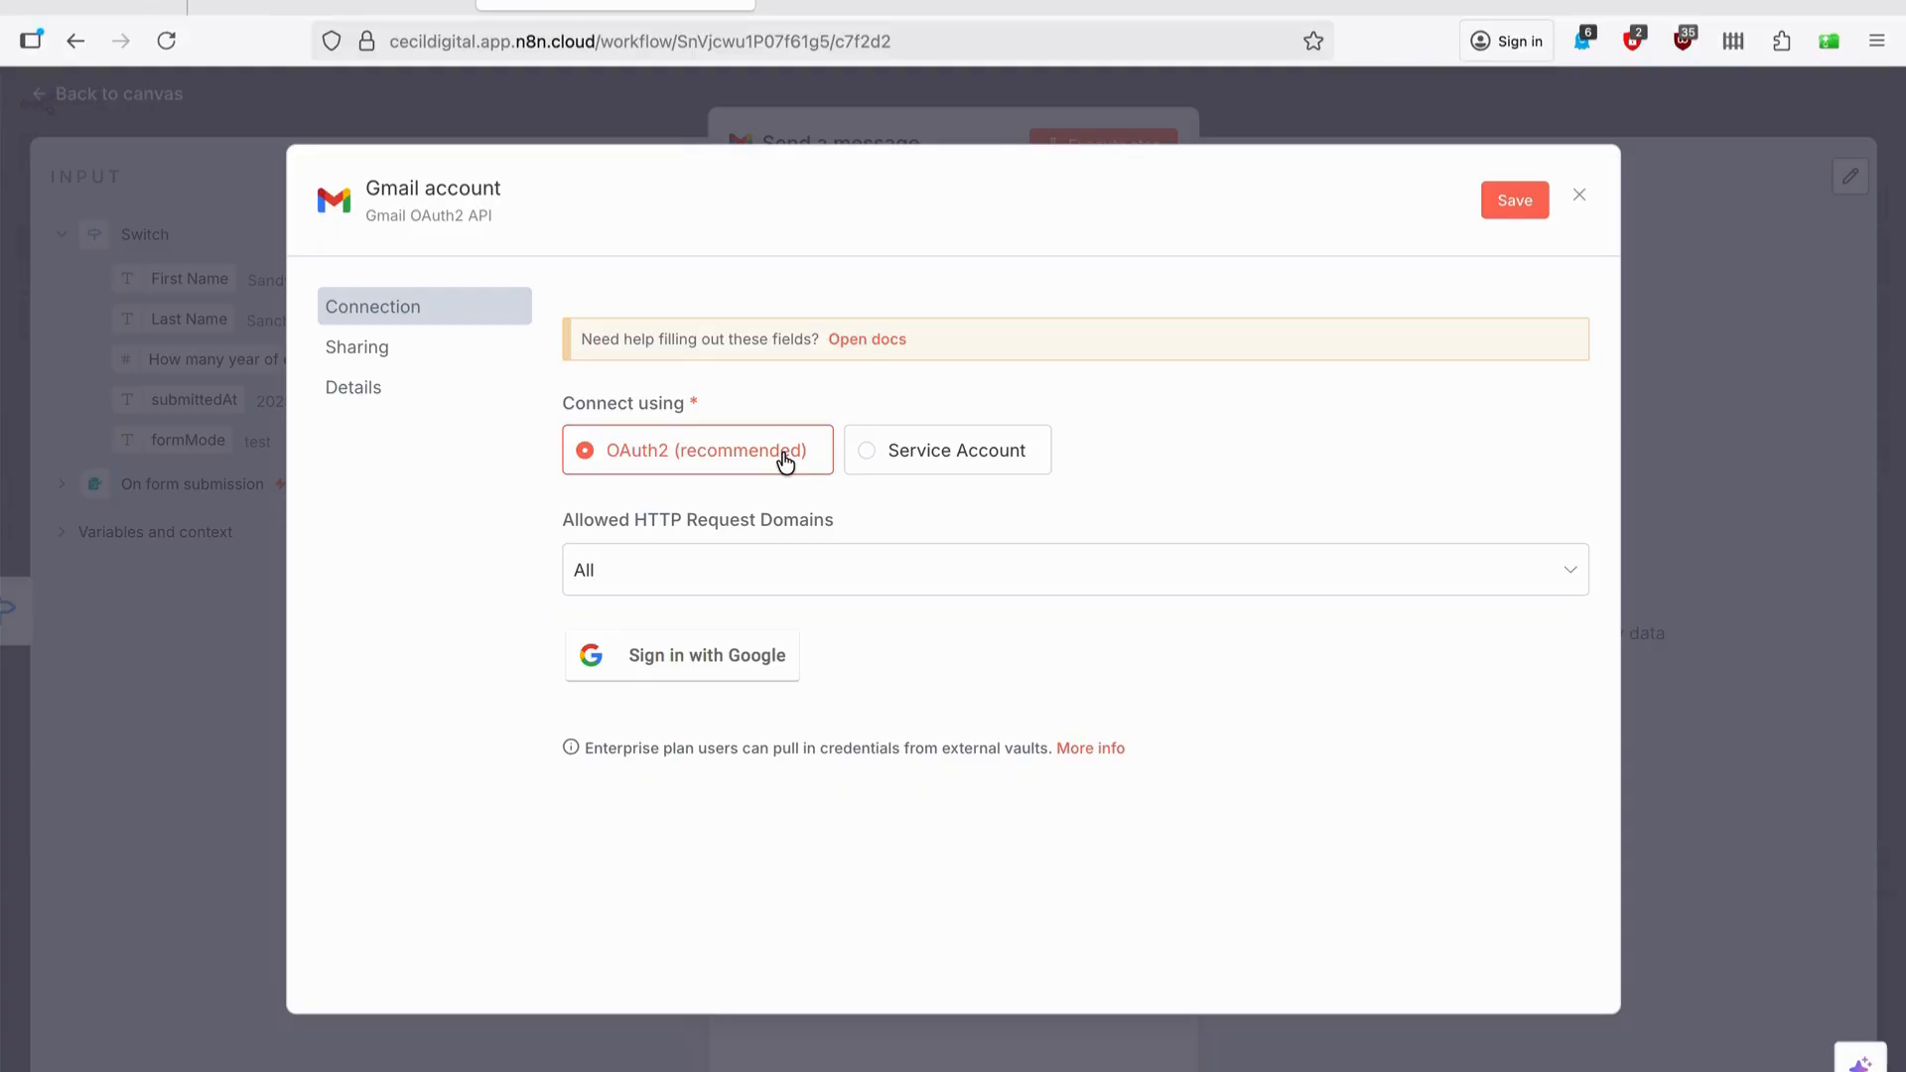
pyautogui.click(703, 653)
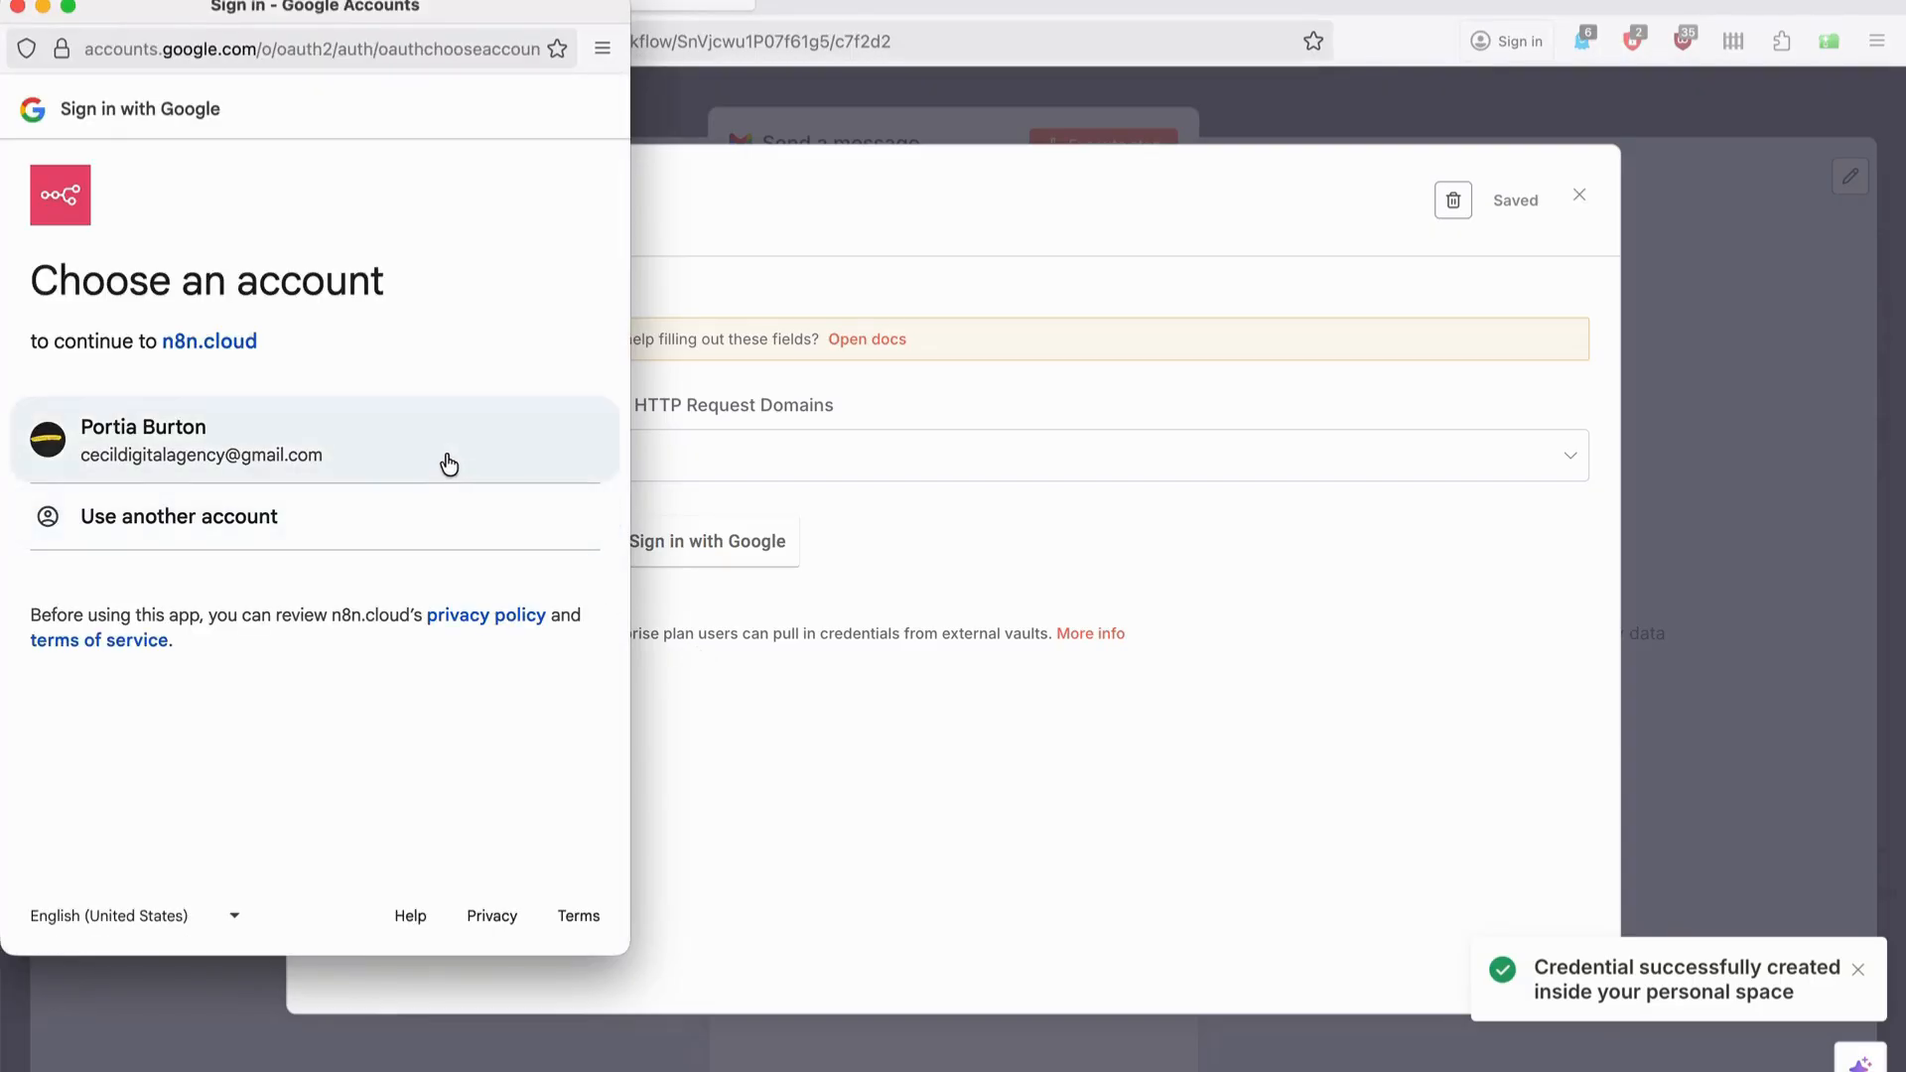
pyautogui.click(446, 461)
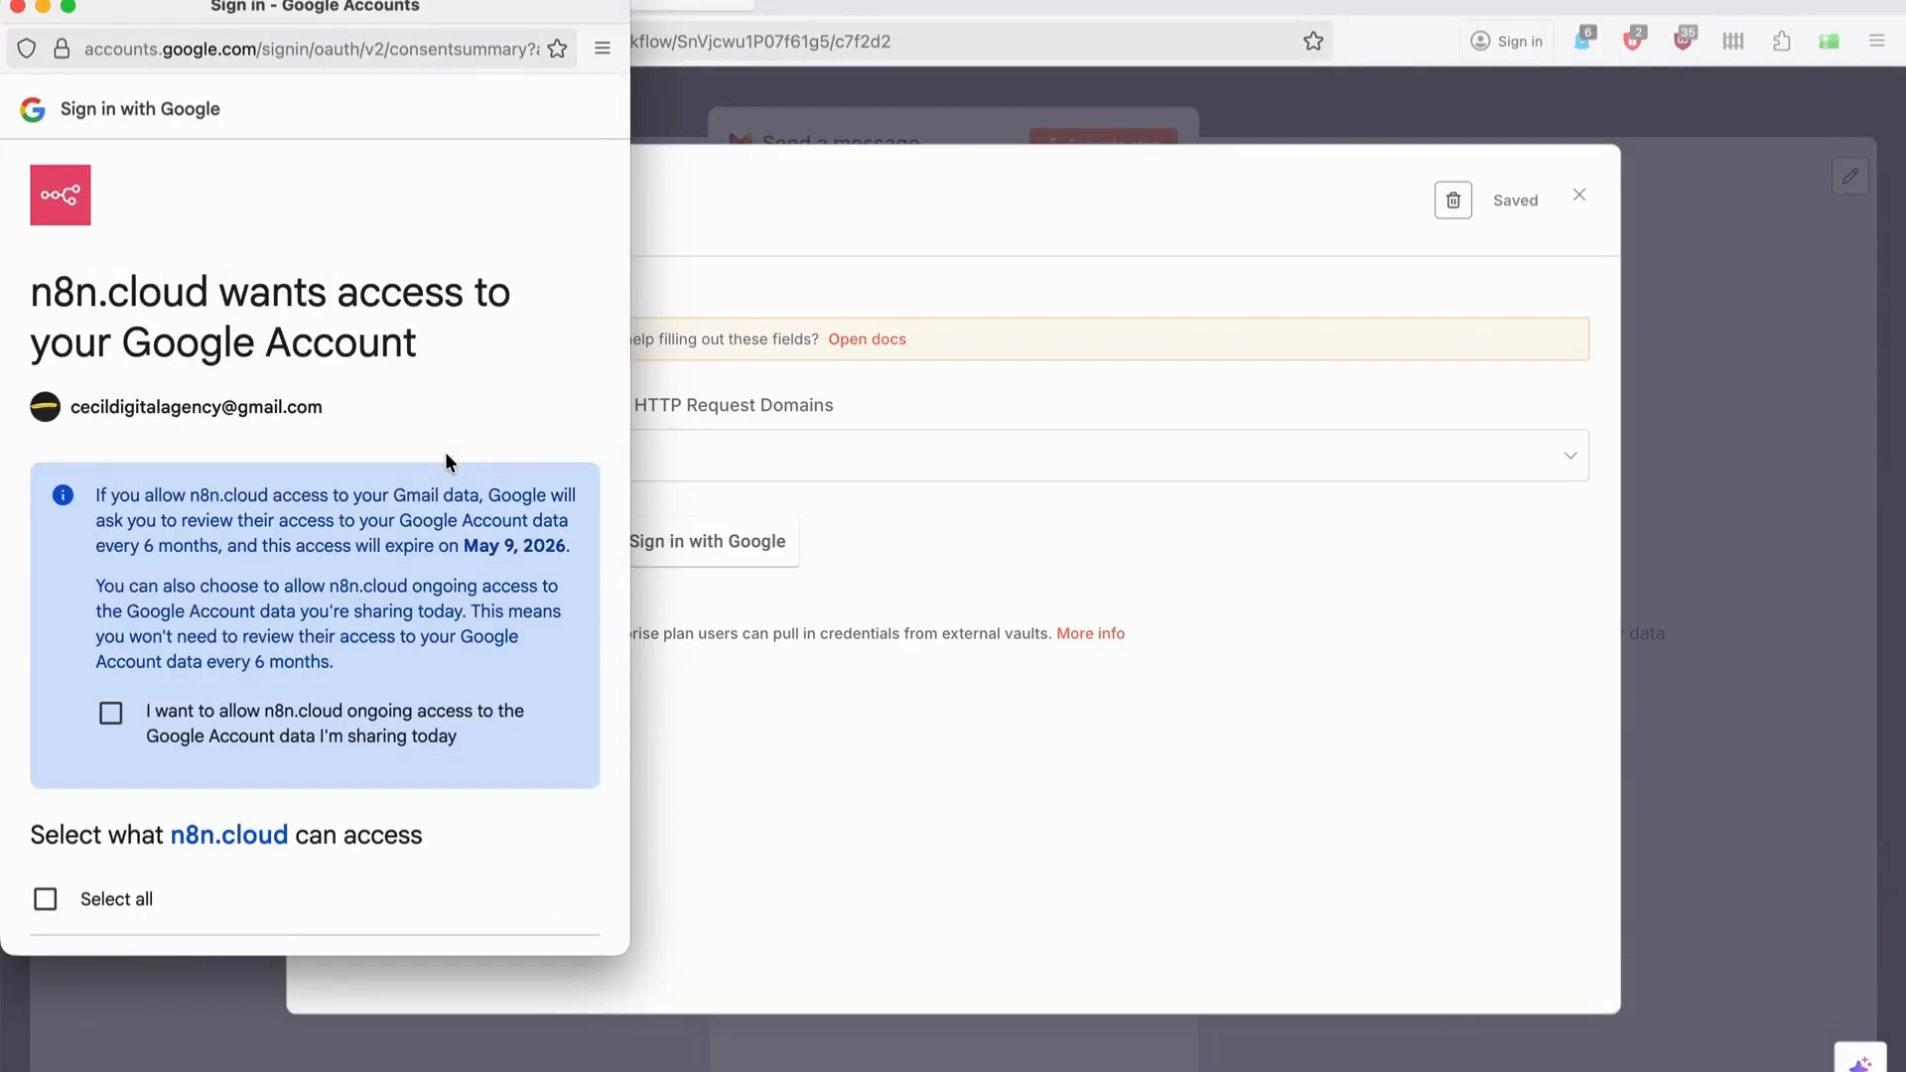
pyautogui.scroll(-2, 339, 593)
pyautogui.scroll(-4, 340, 593)
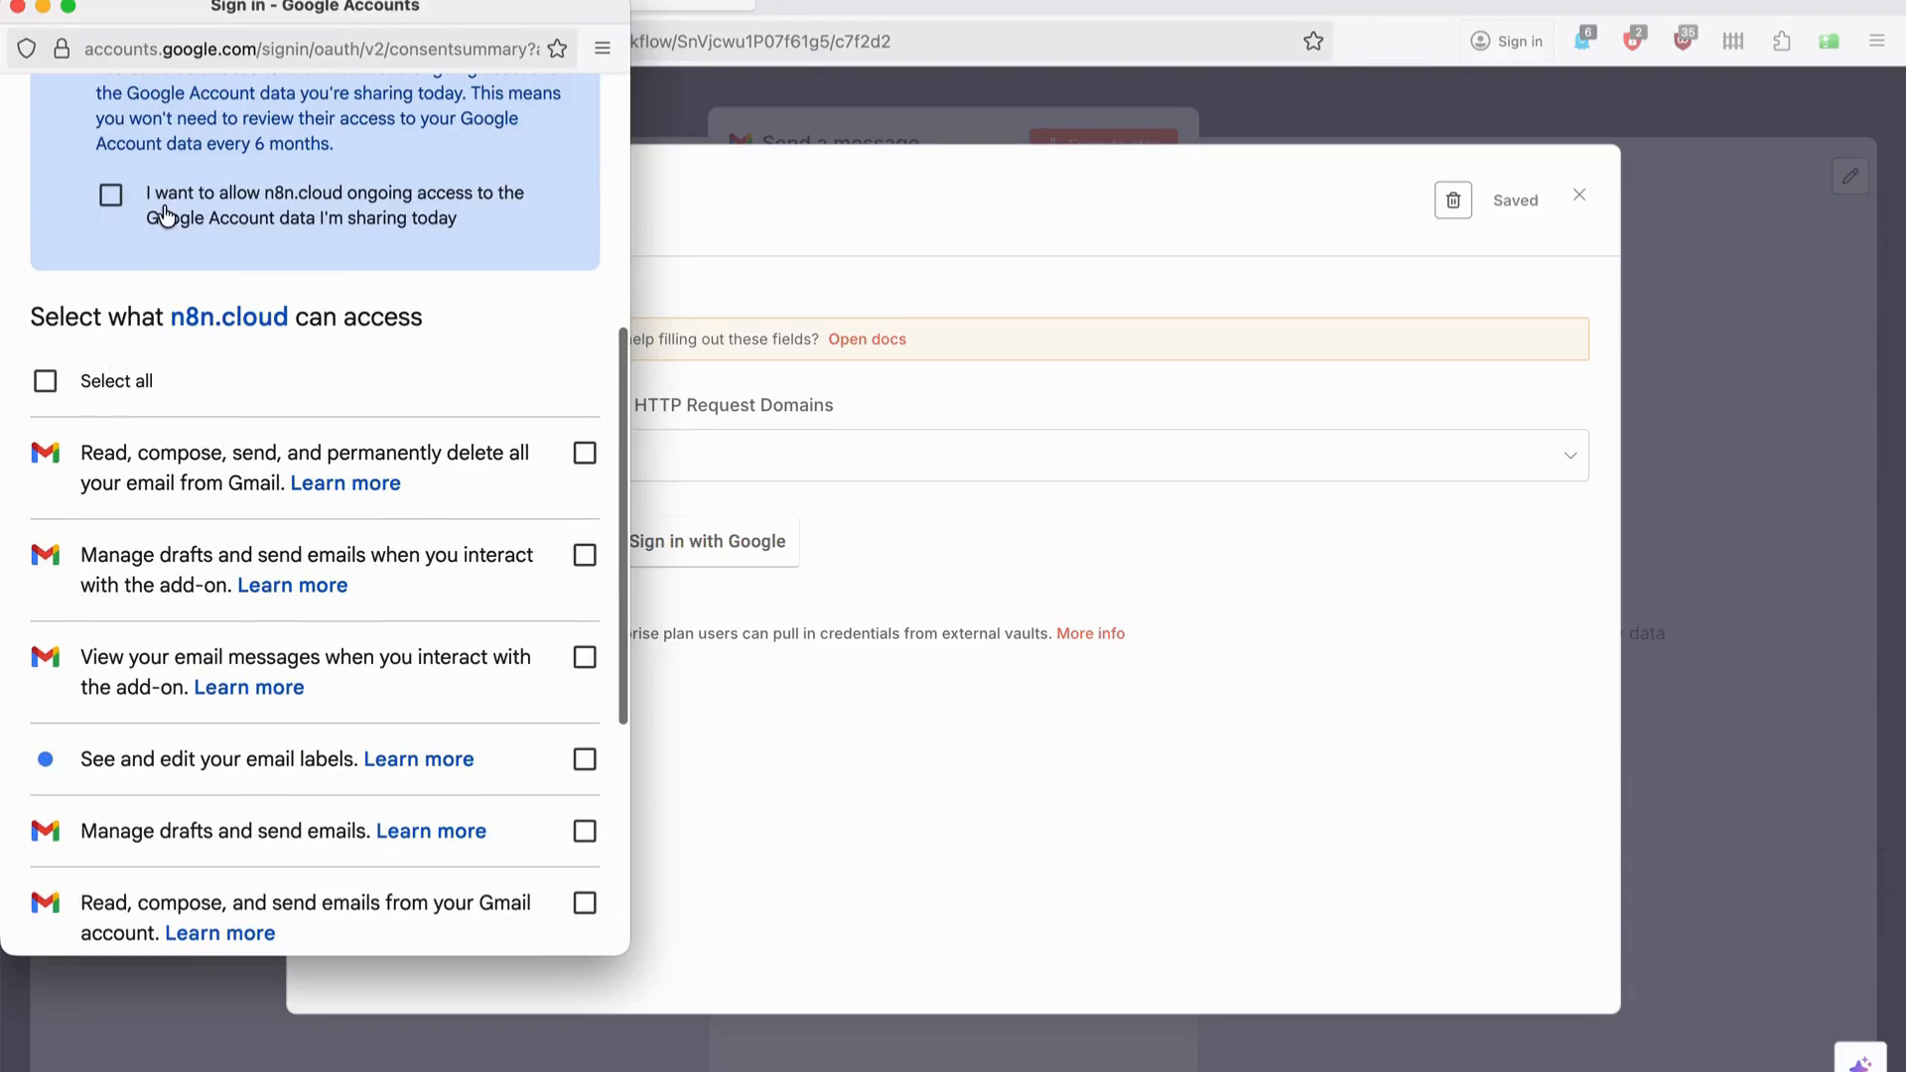
pyautogui.click(114, 196)
pyautogui.click(45, 381)
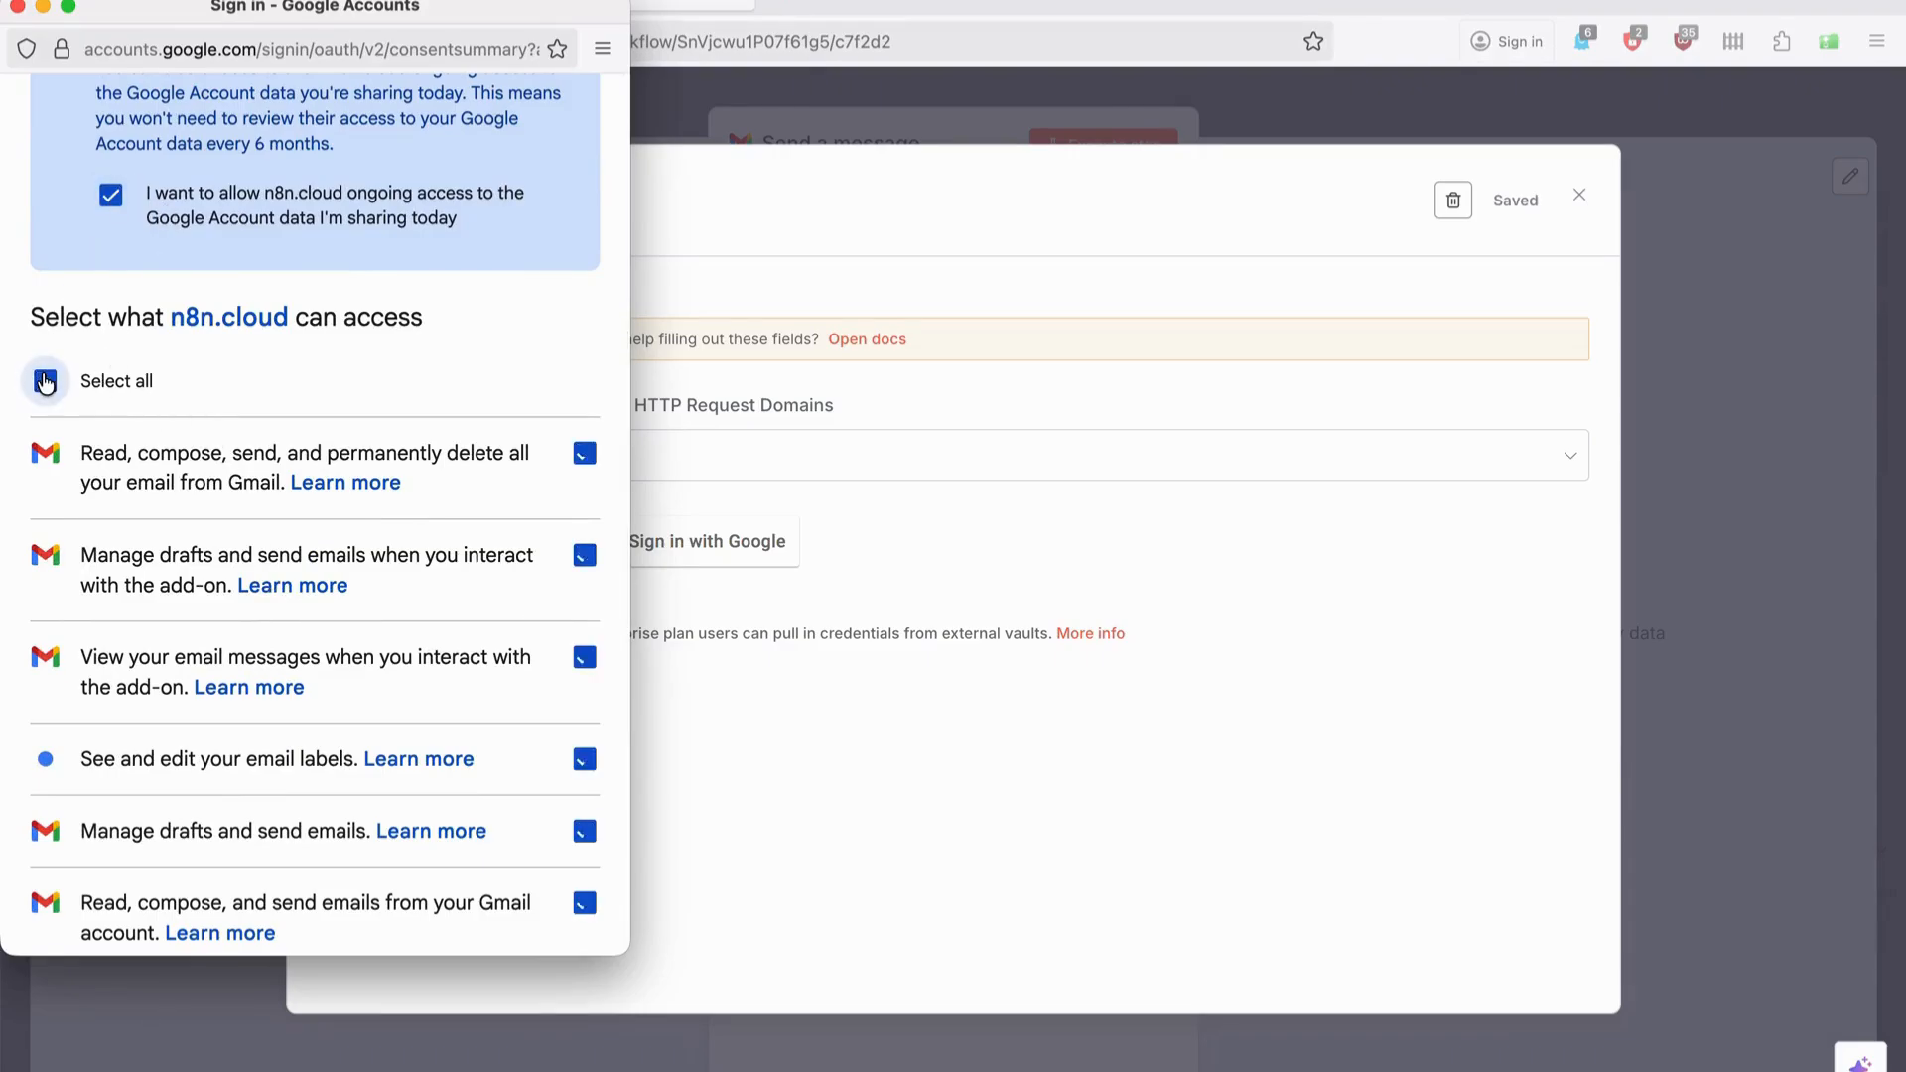
pyautogui.scroll(-5, 45, 382)
pyautogui.click(474, 828)
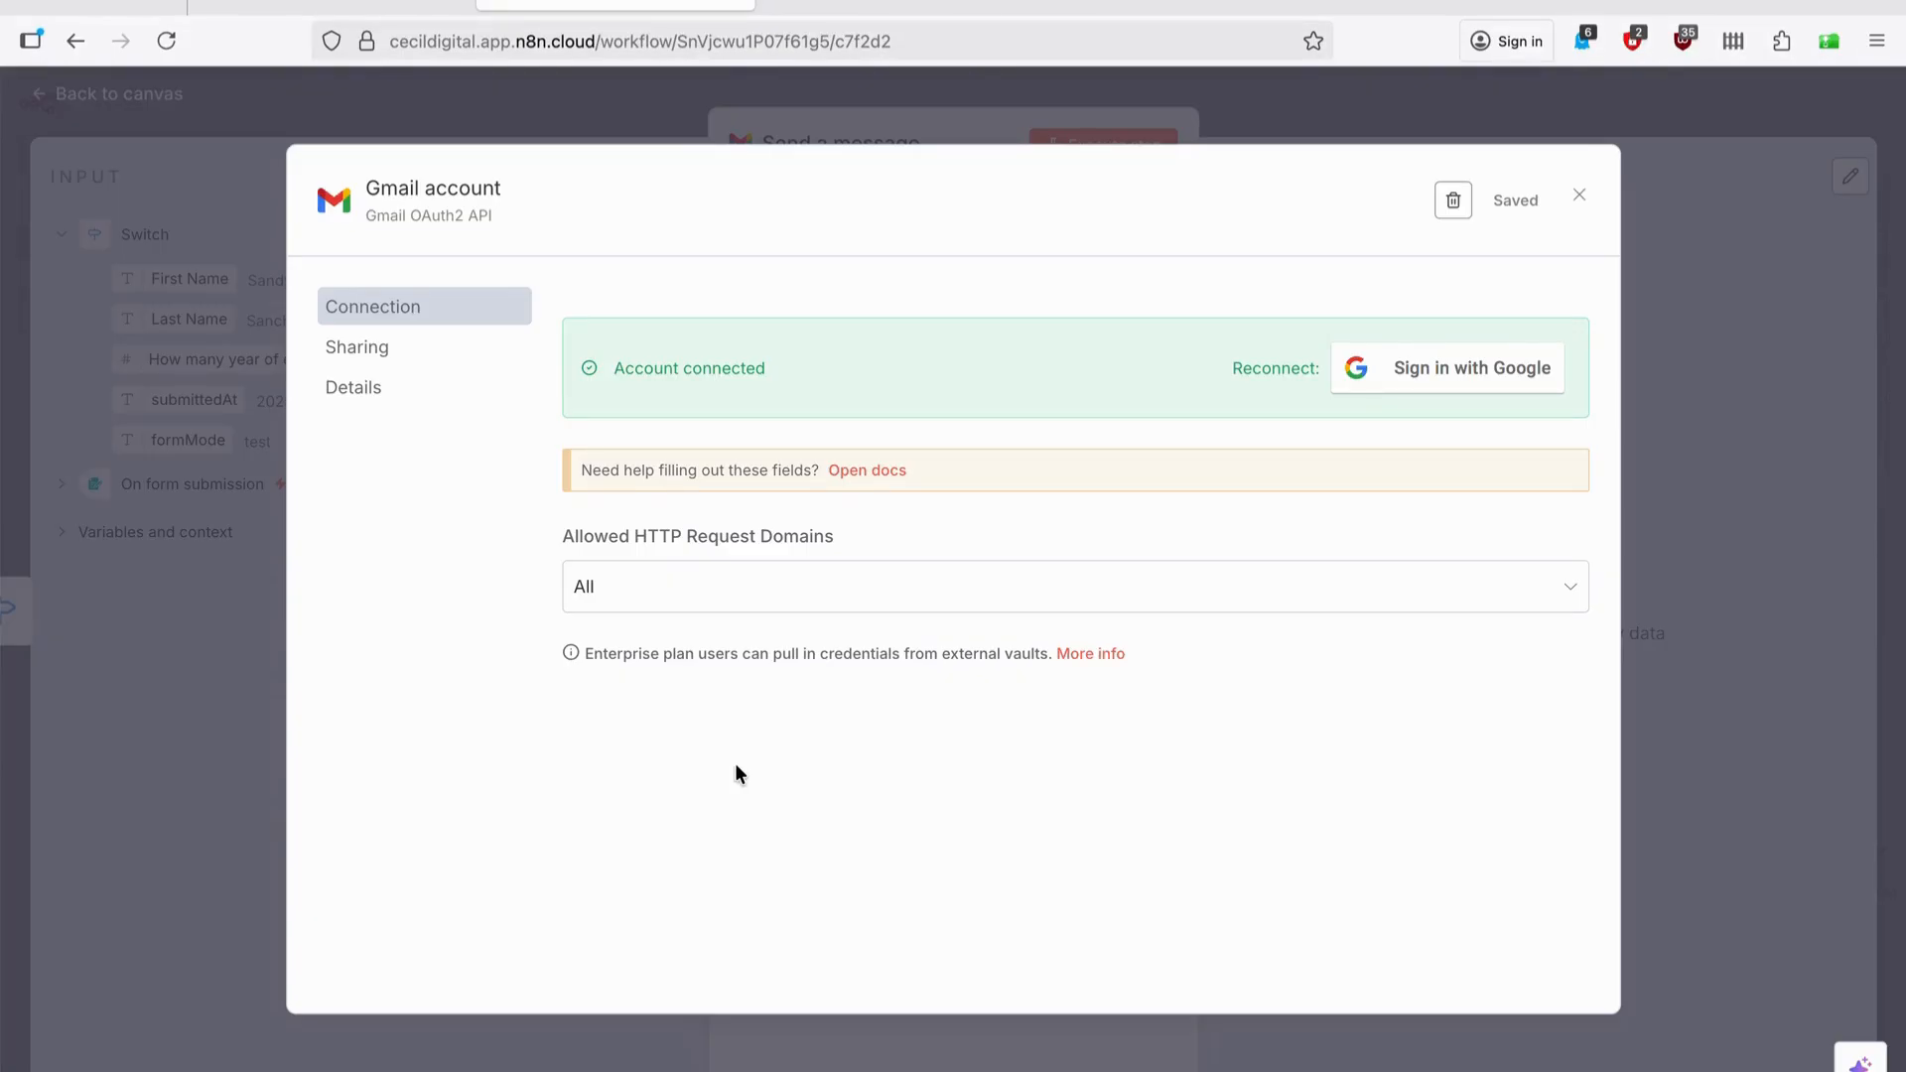
pyautogui.click(1686, 379)
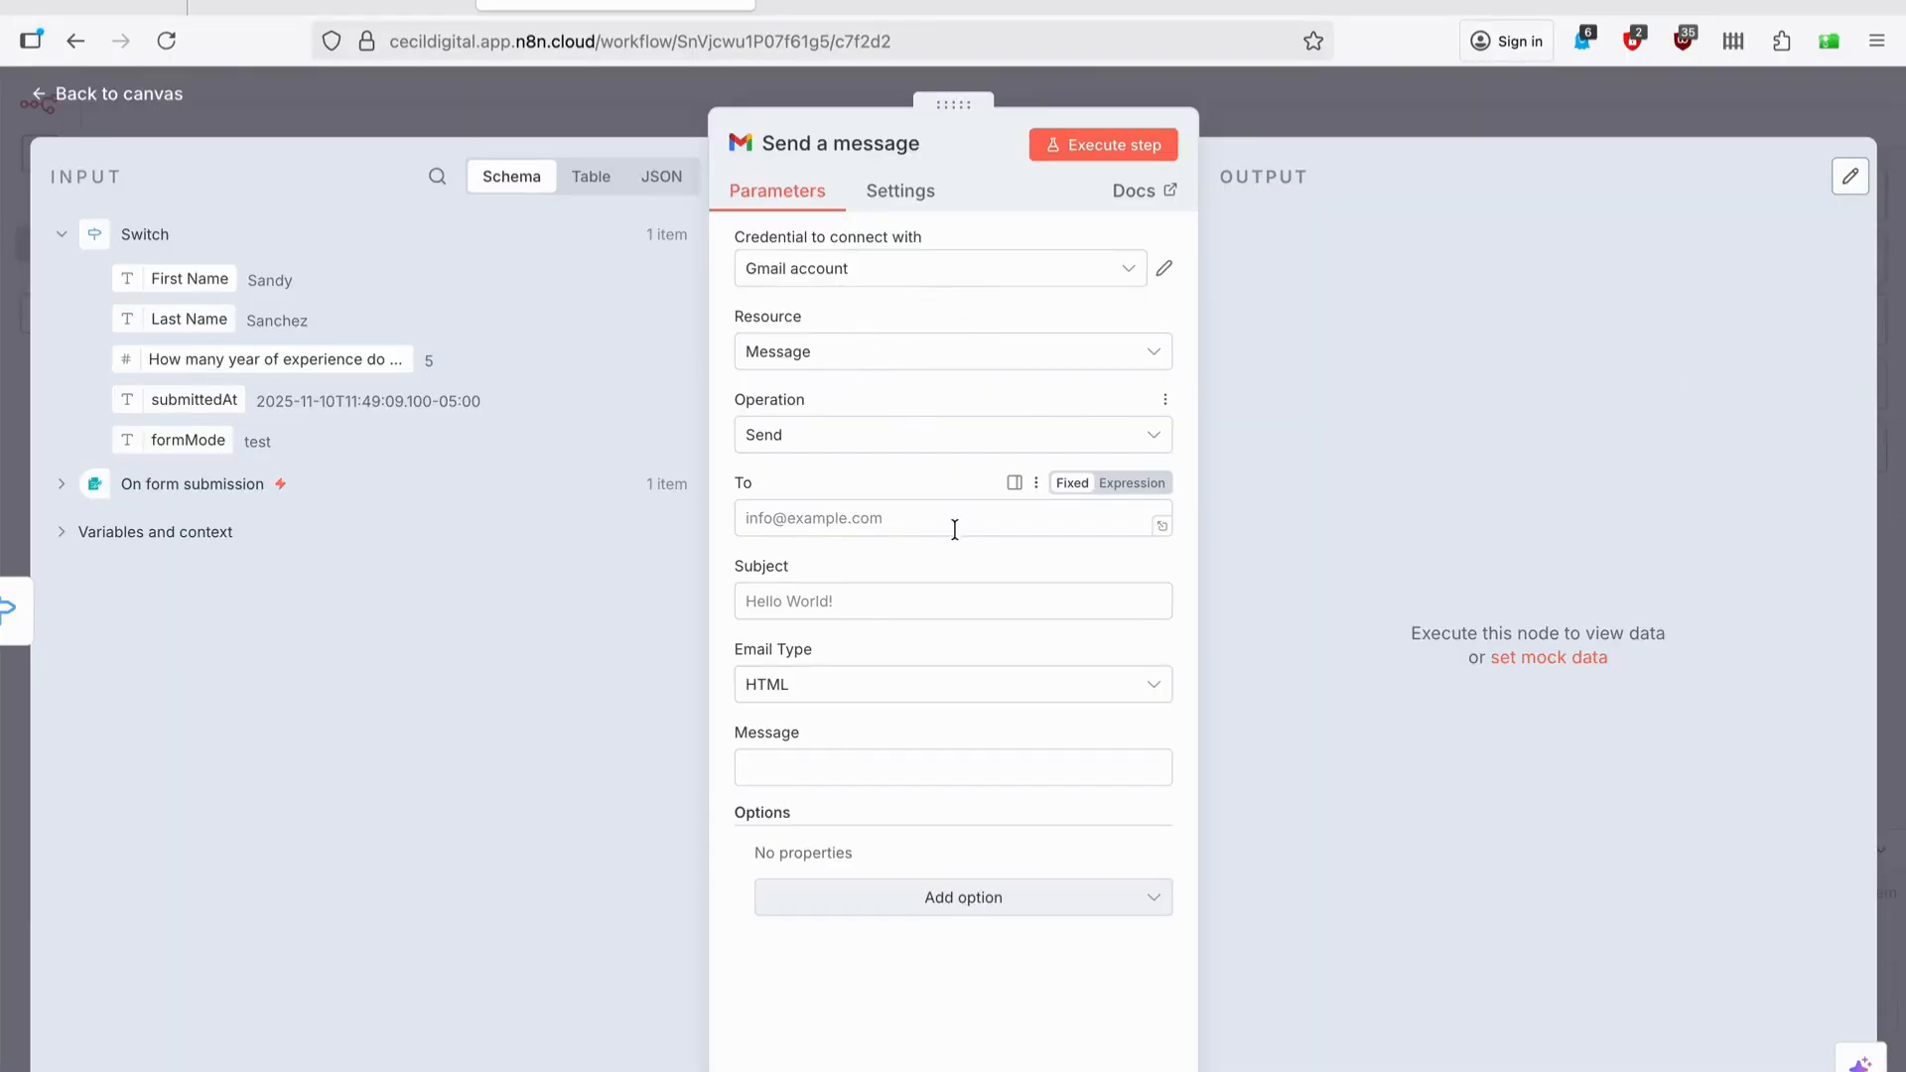
# Address the email to the Proton Mail recipient with subject 'Congratulations!'.
pyautogui.click(893, 509)
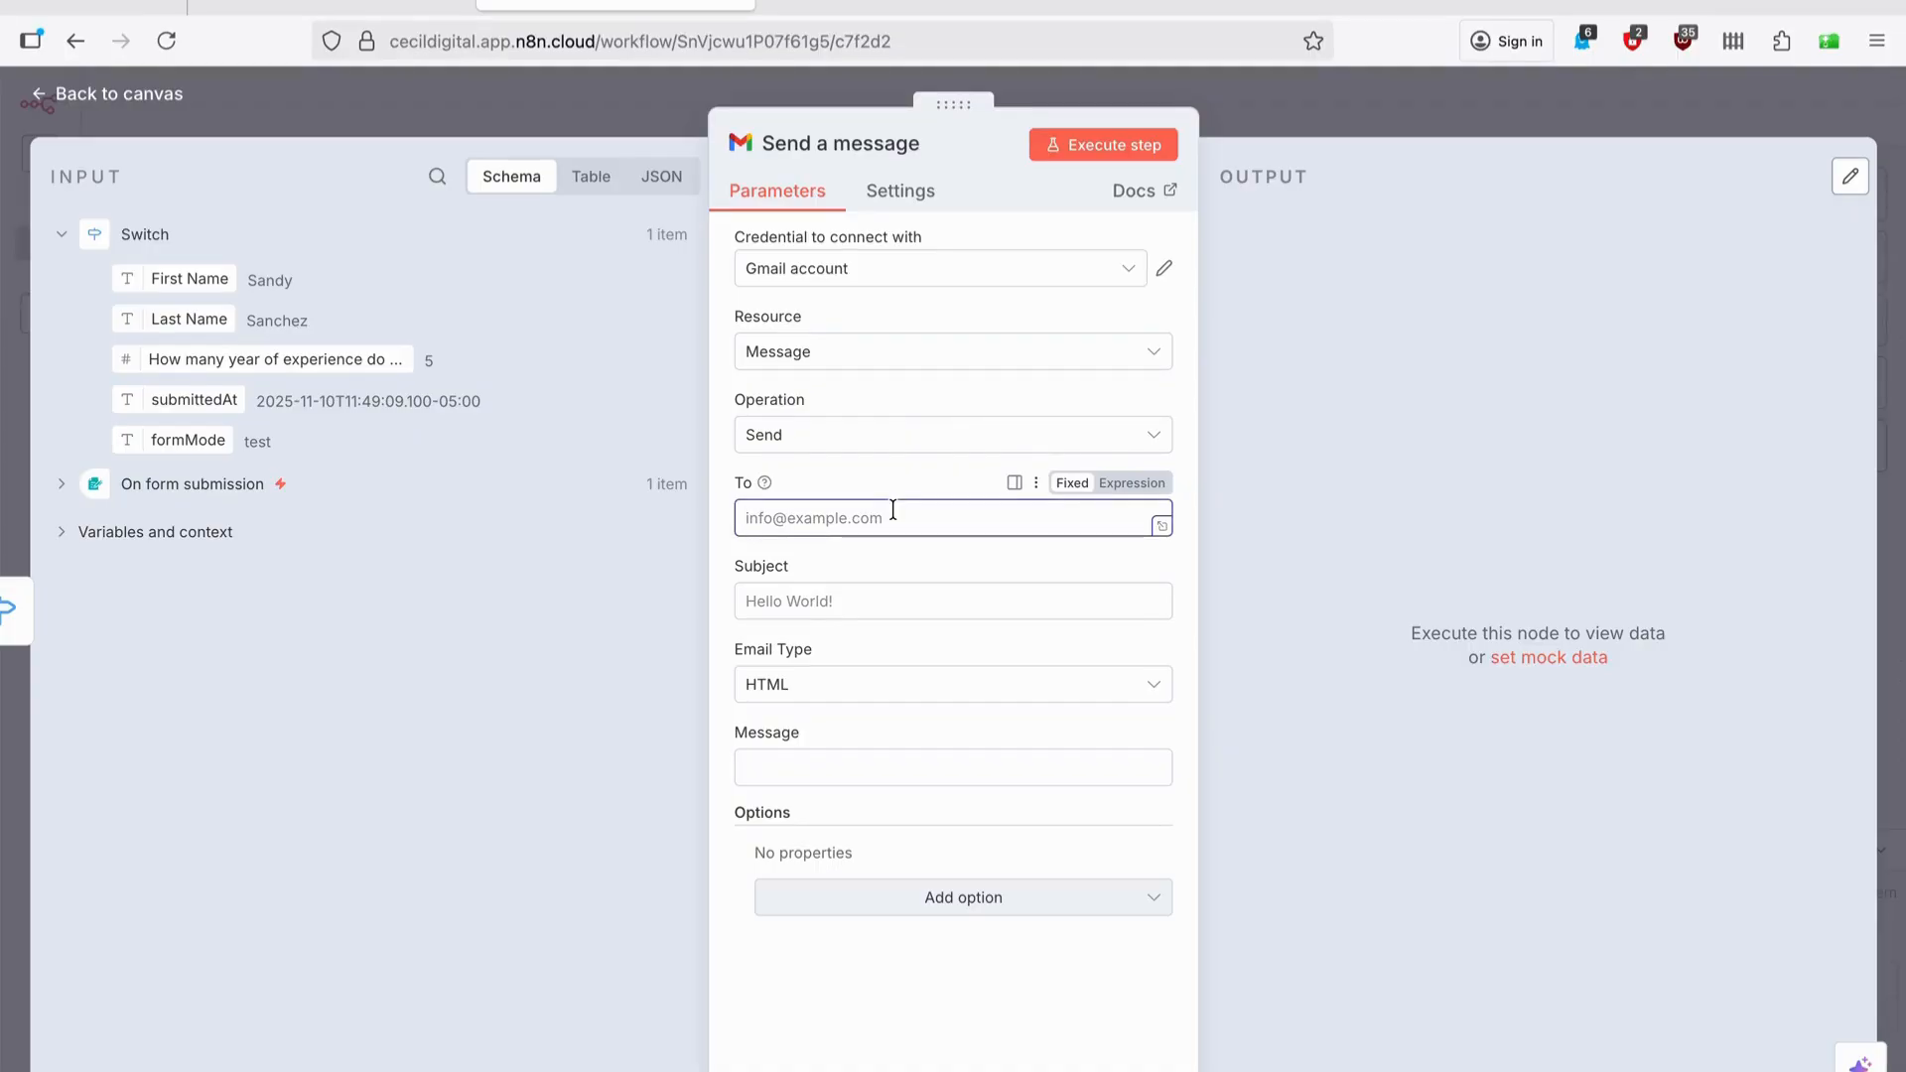
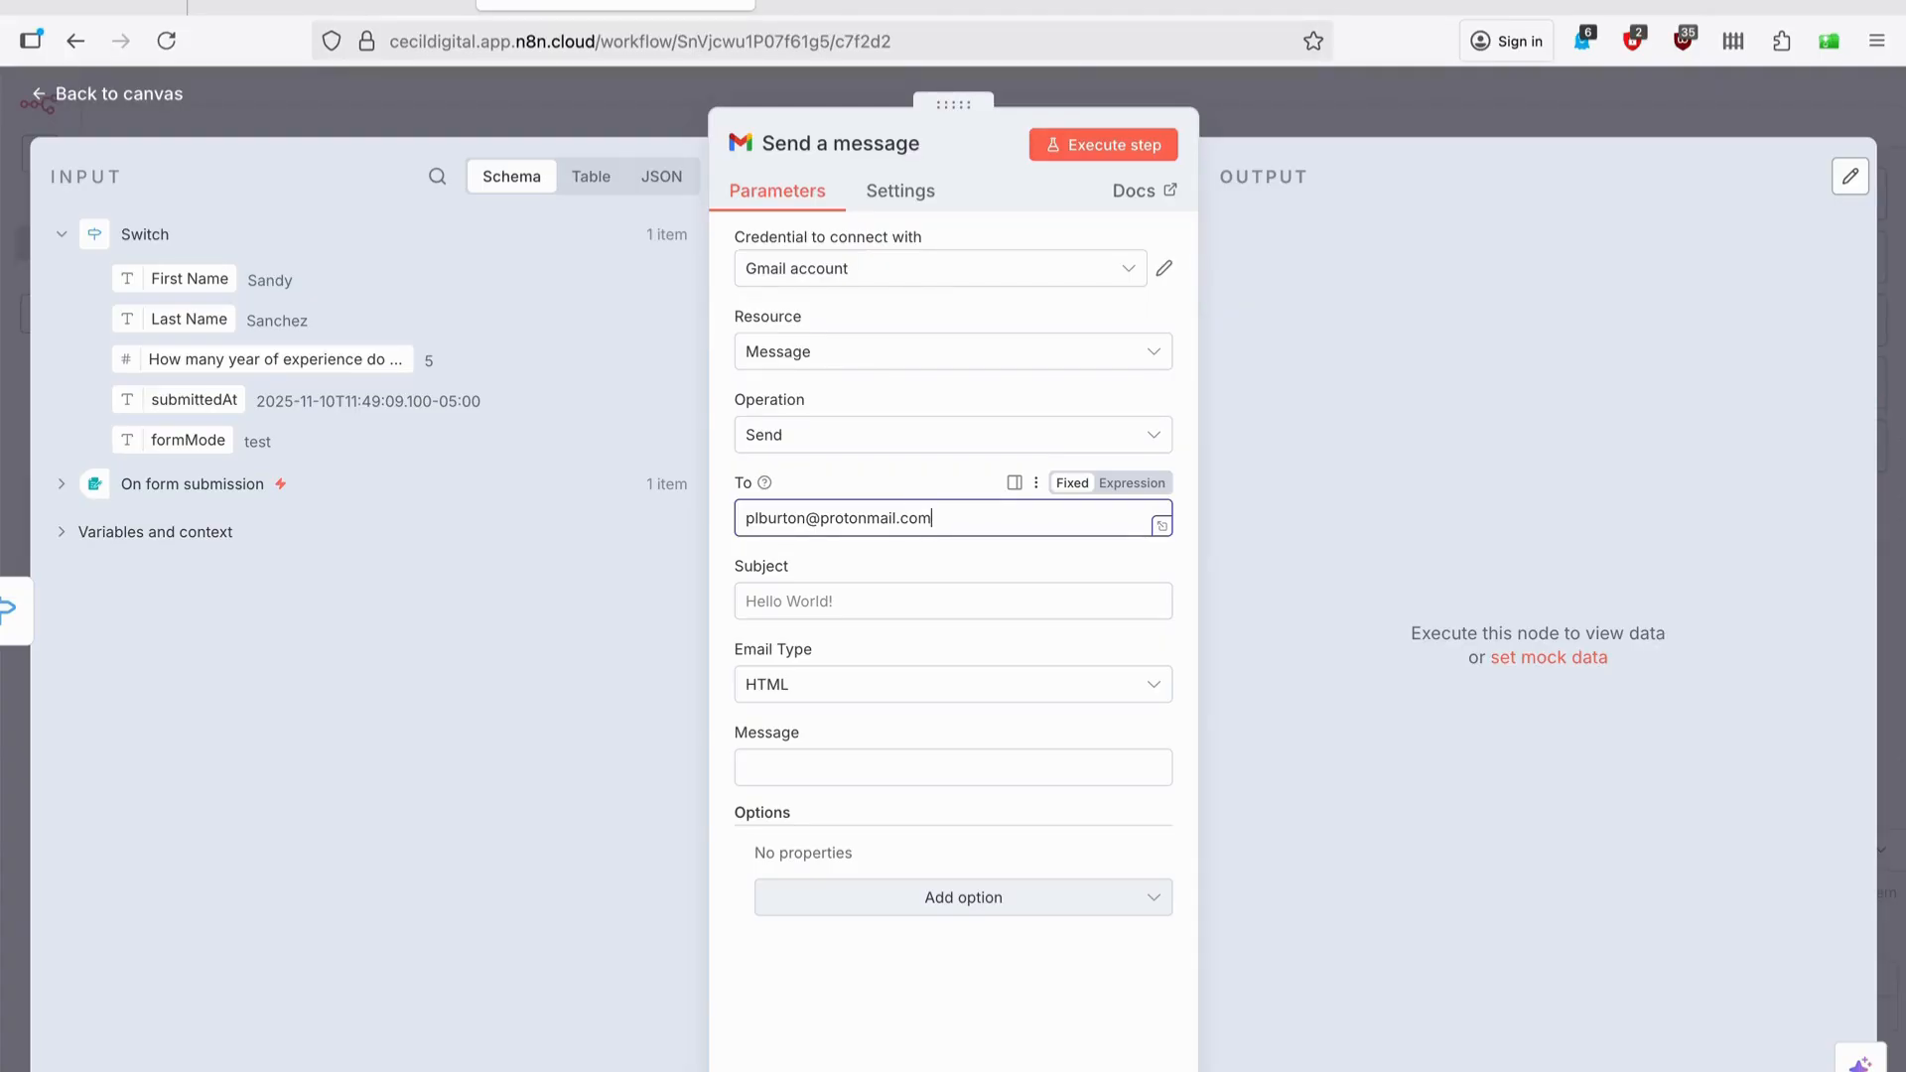
pyautogui.click(886, 595)
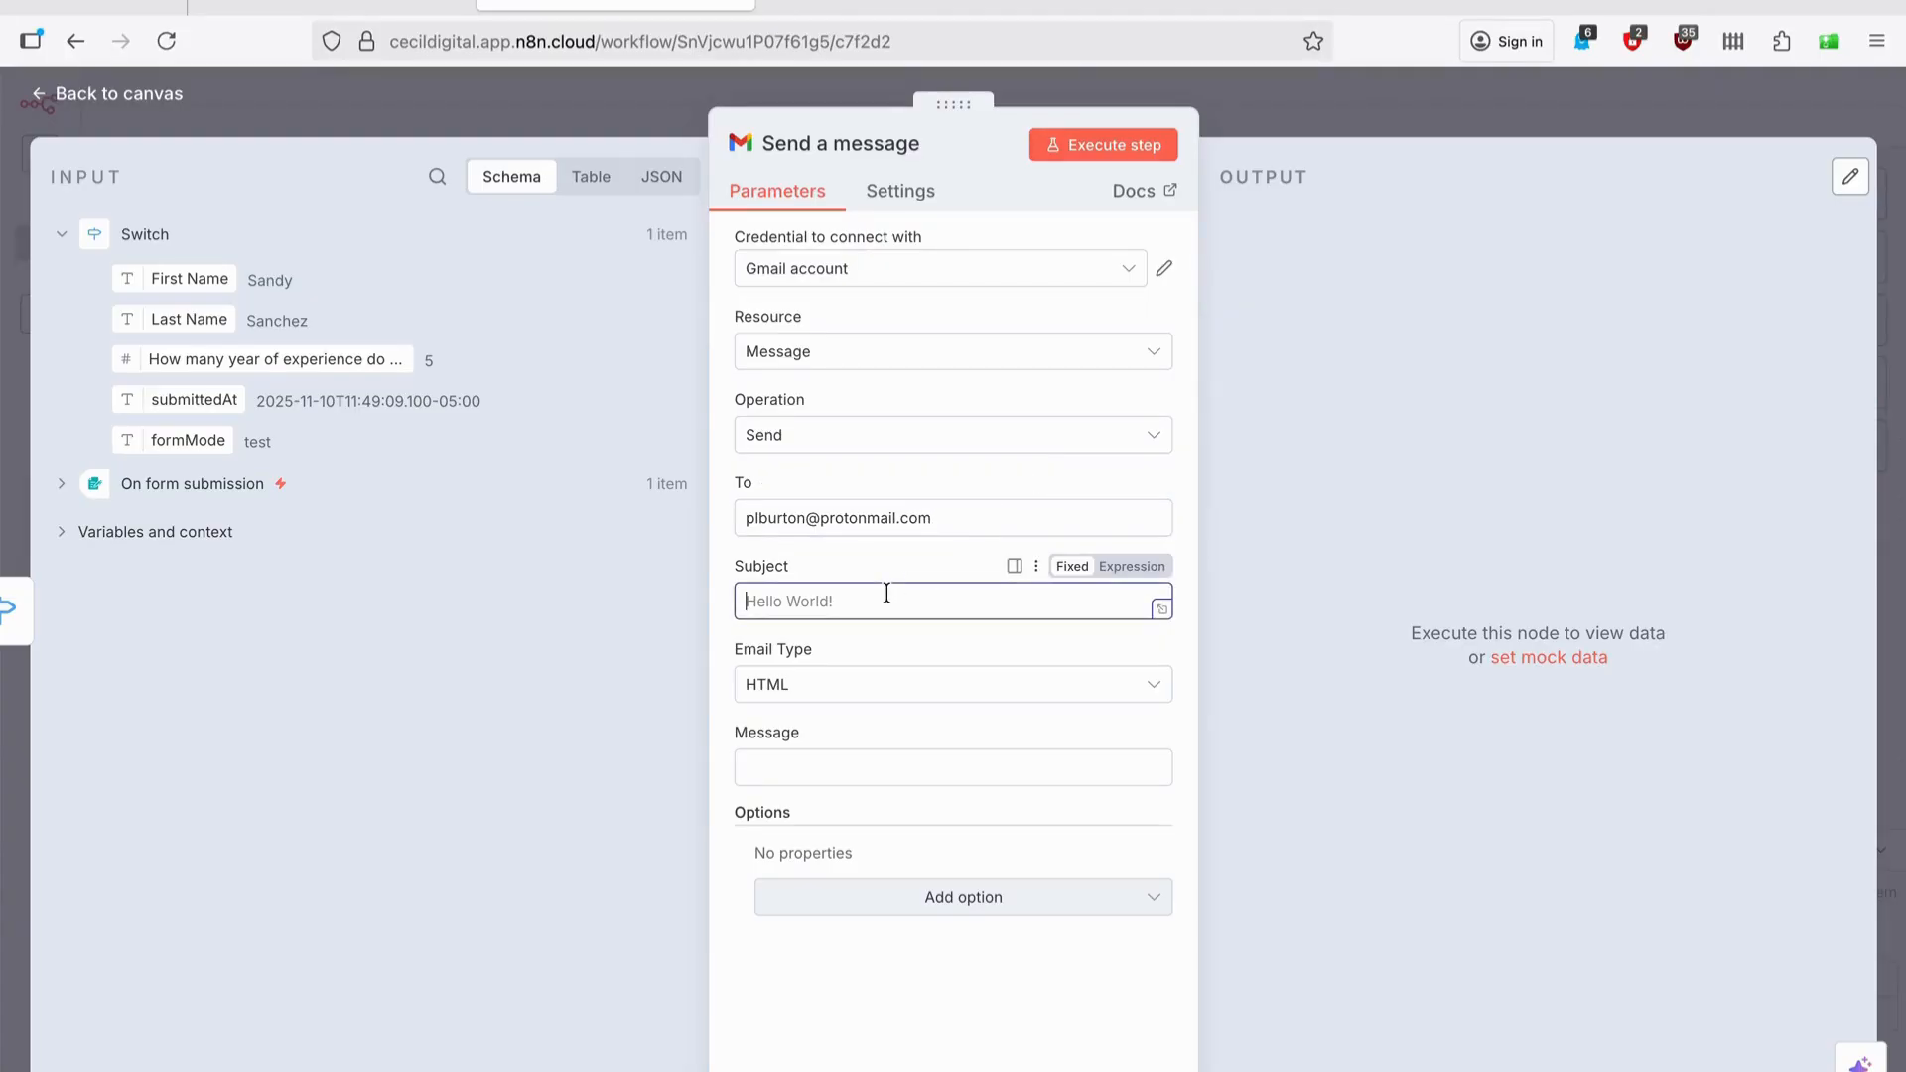
pyautogui.write('Congratulations!')
# Set the message to 'Congrats, you have made it to the next round of interviews.'.
pyautogui.click(936, 775)
pyautogui.write('Congrats ')
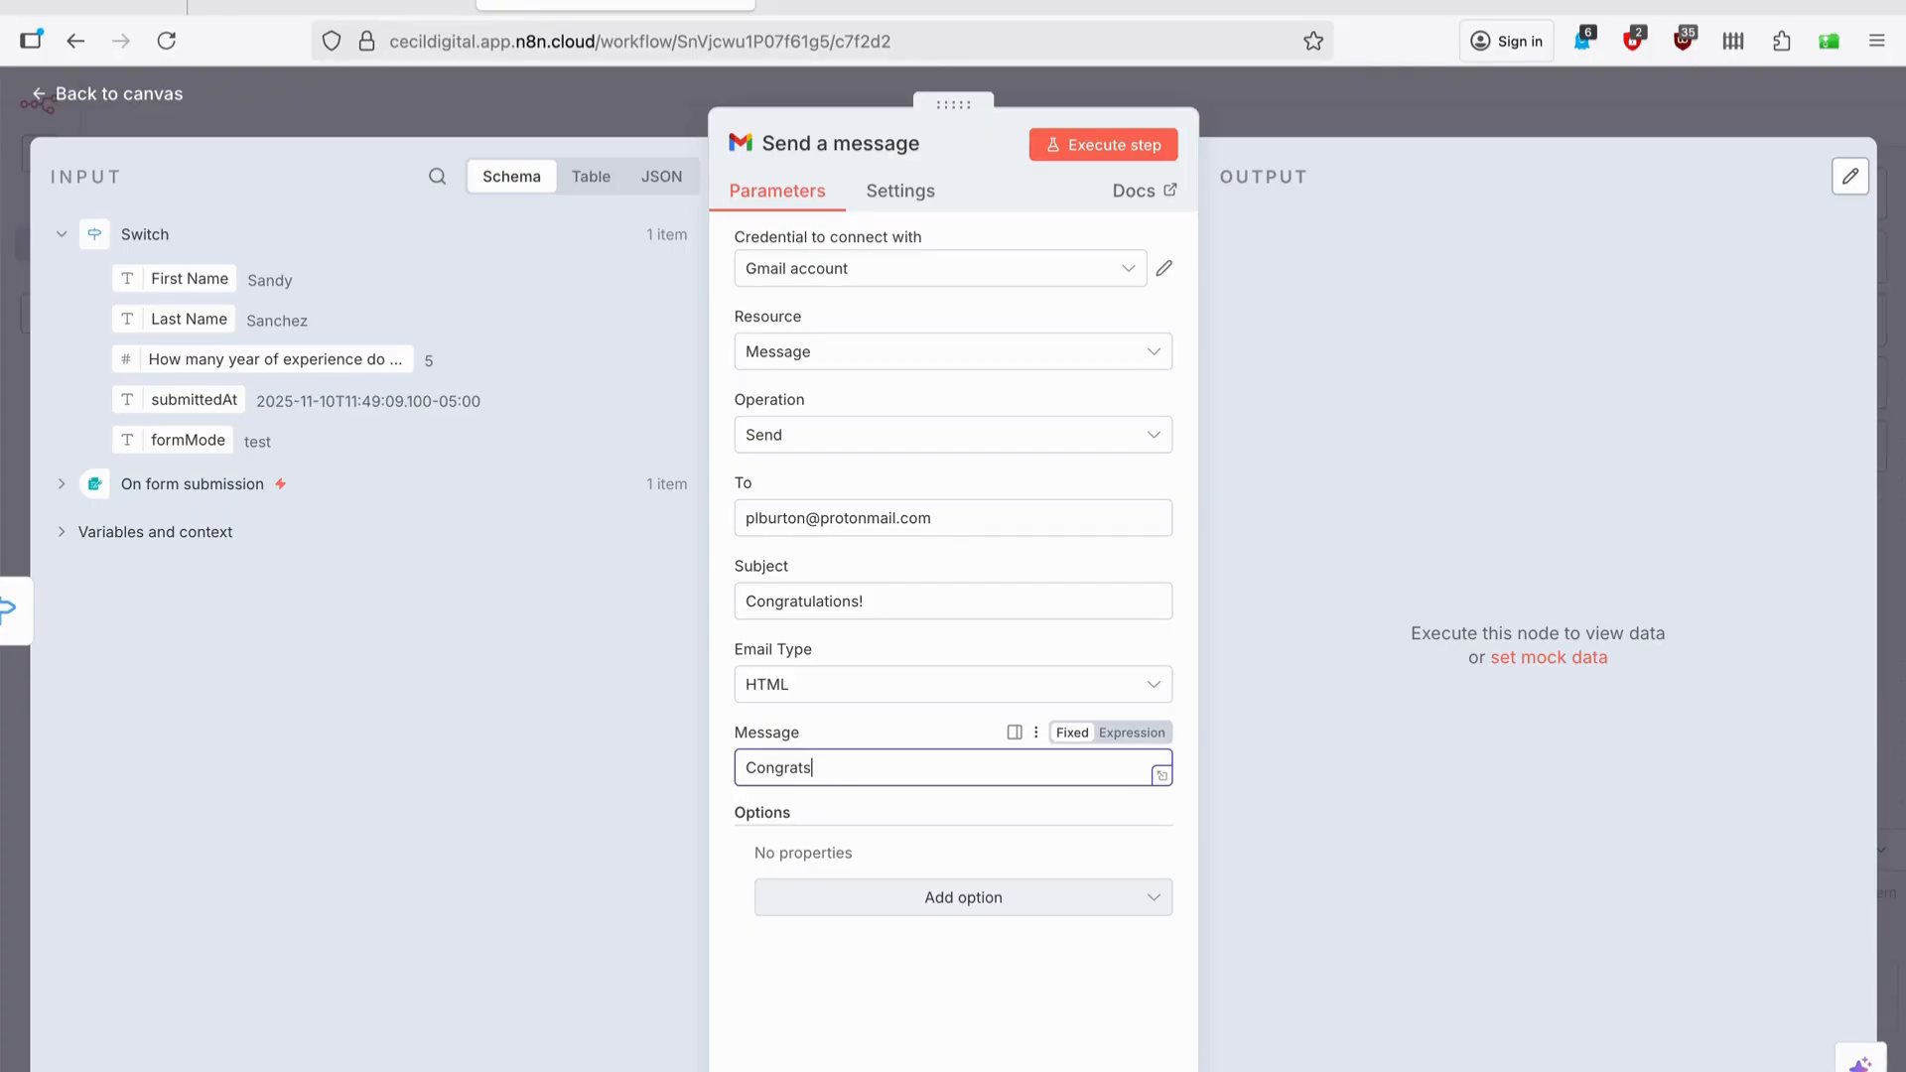
pyautogui.write(' you have made it to the next round of interviews.')
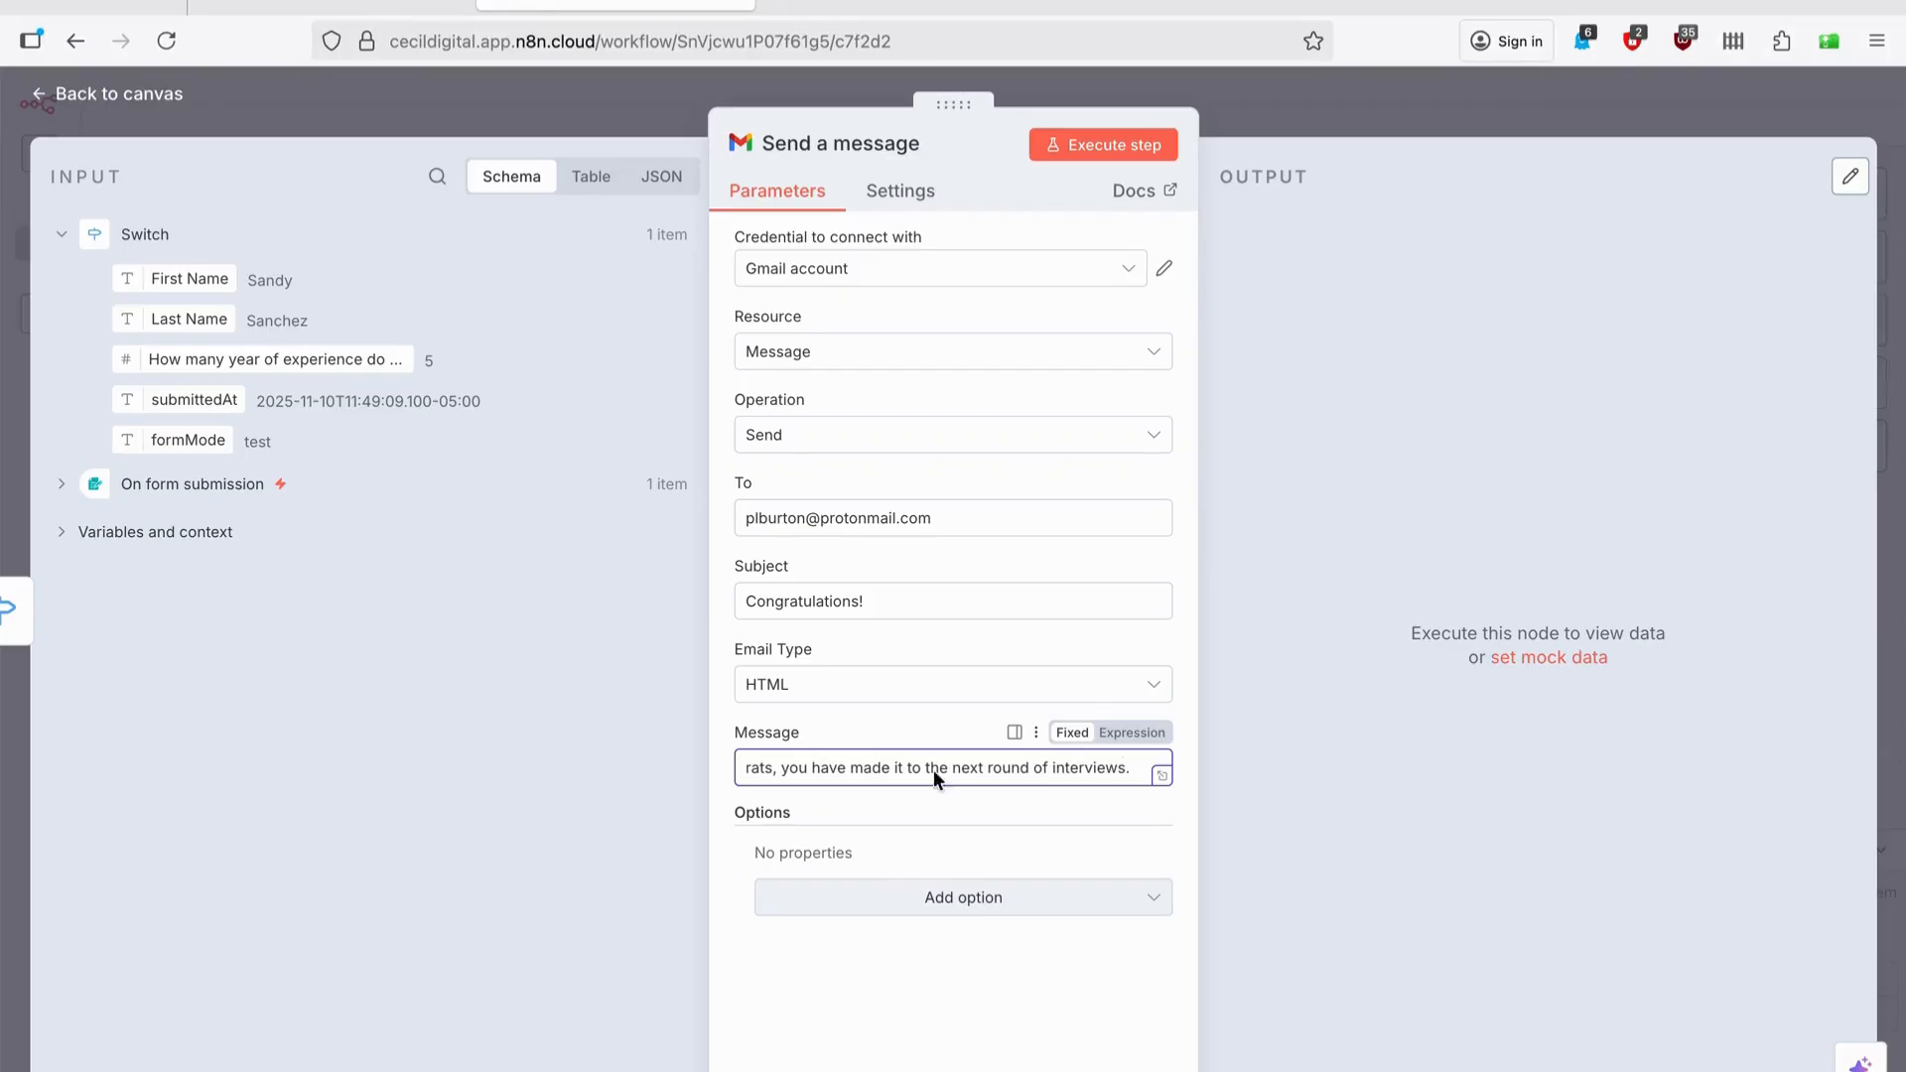
pyautogui.click(1405, 103)
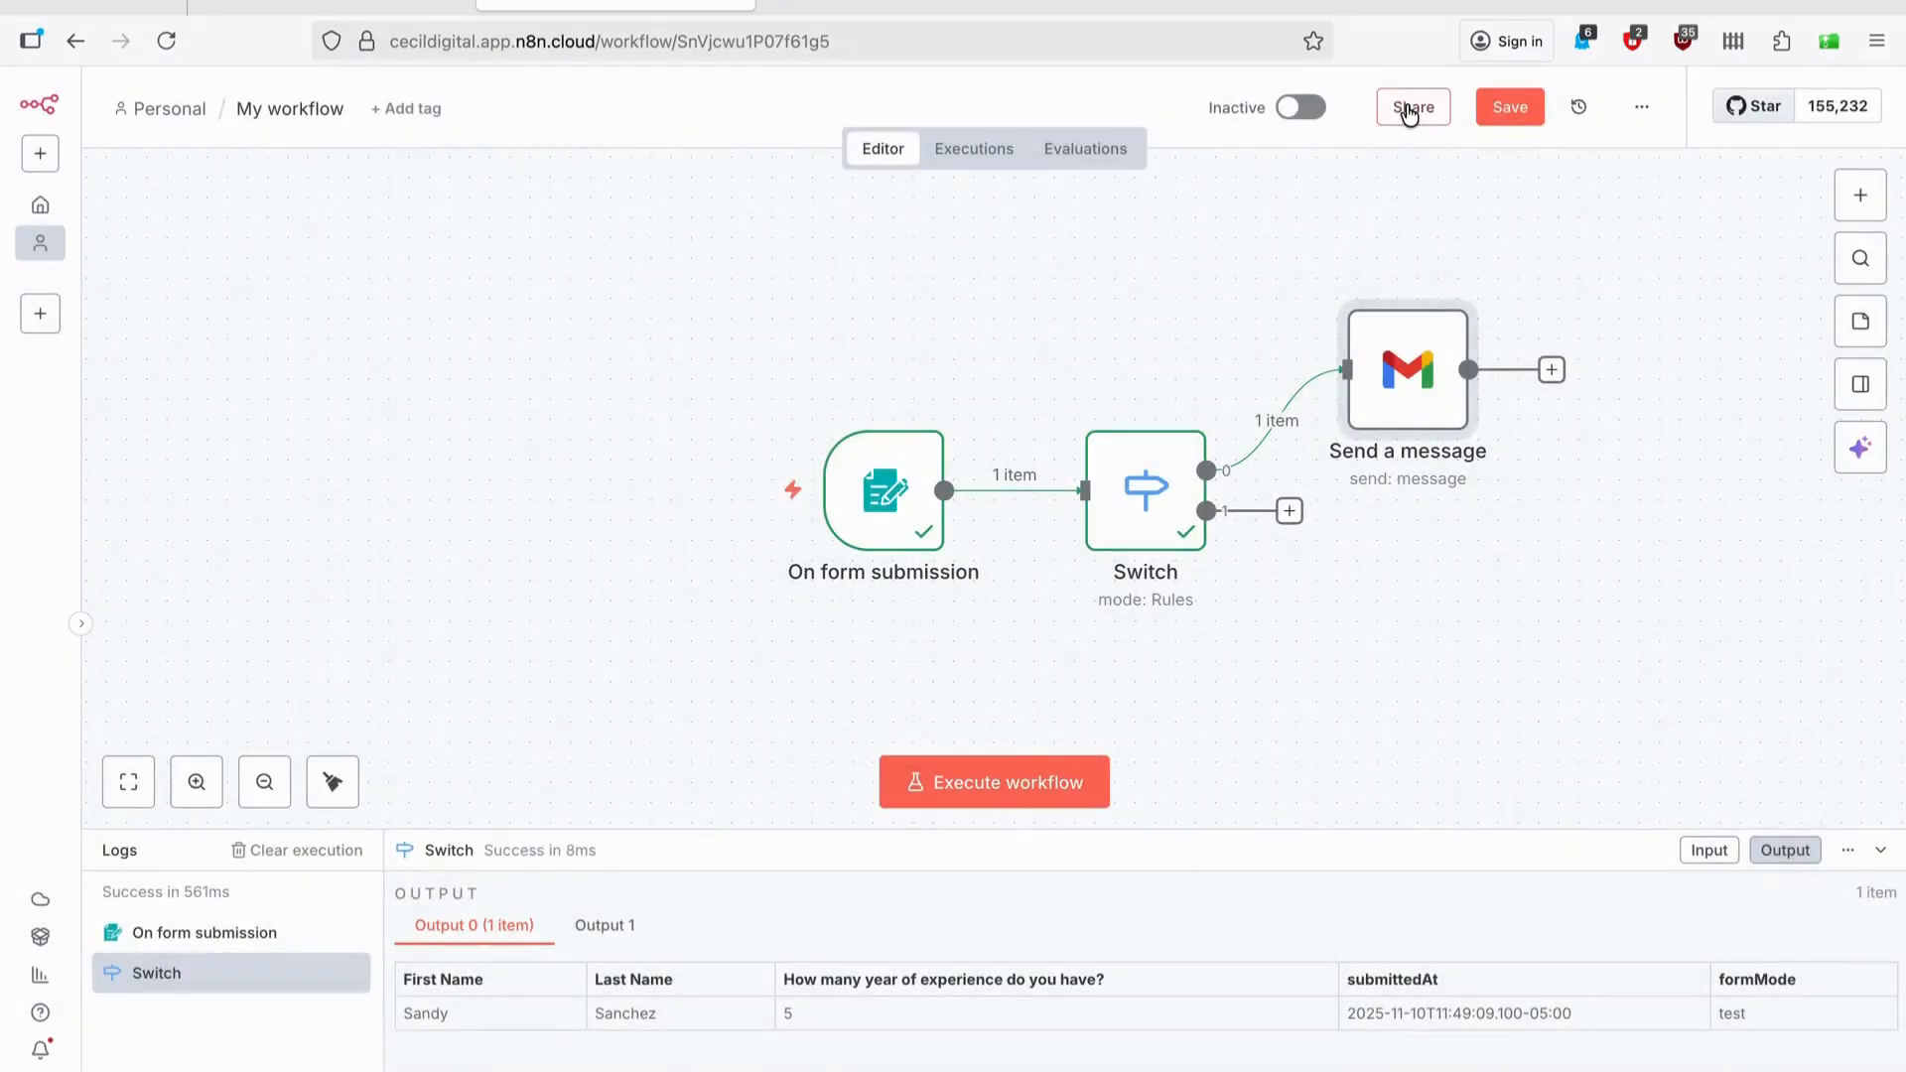
# Duplicate the Gmail node as Send a message1 and wire it to the Switch's second output.
pyautogui.rightClick(1414, 415)
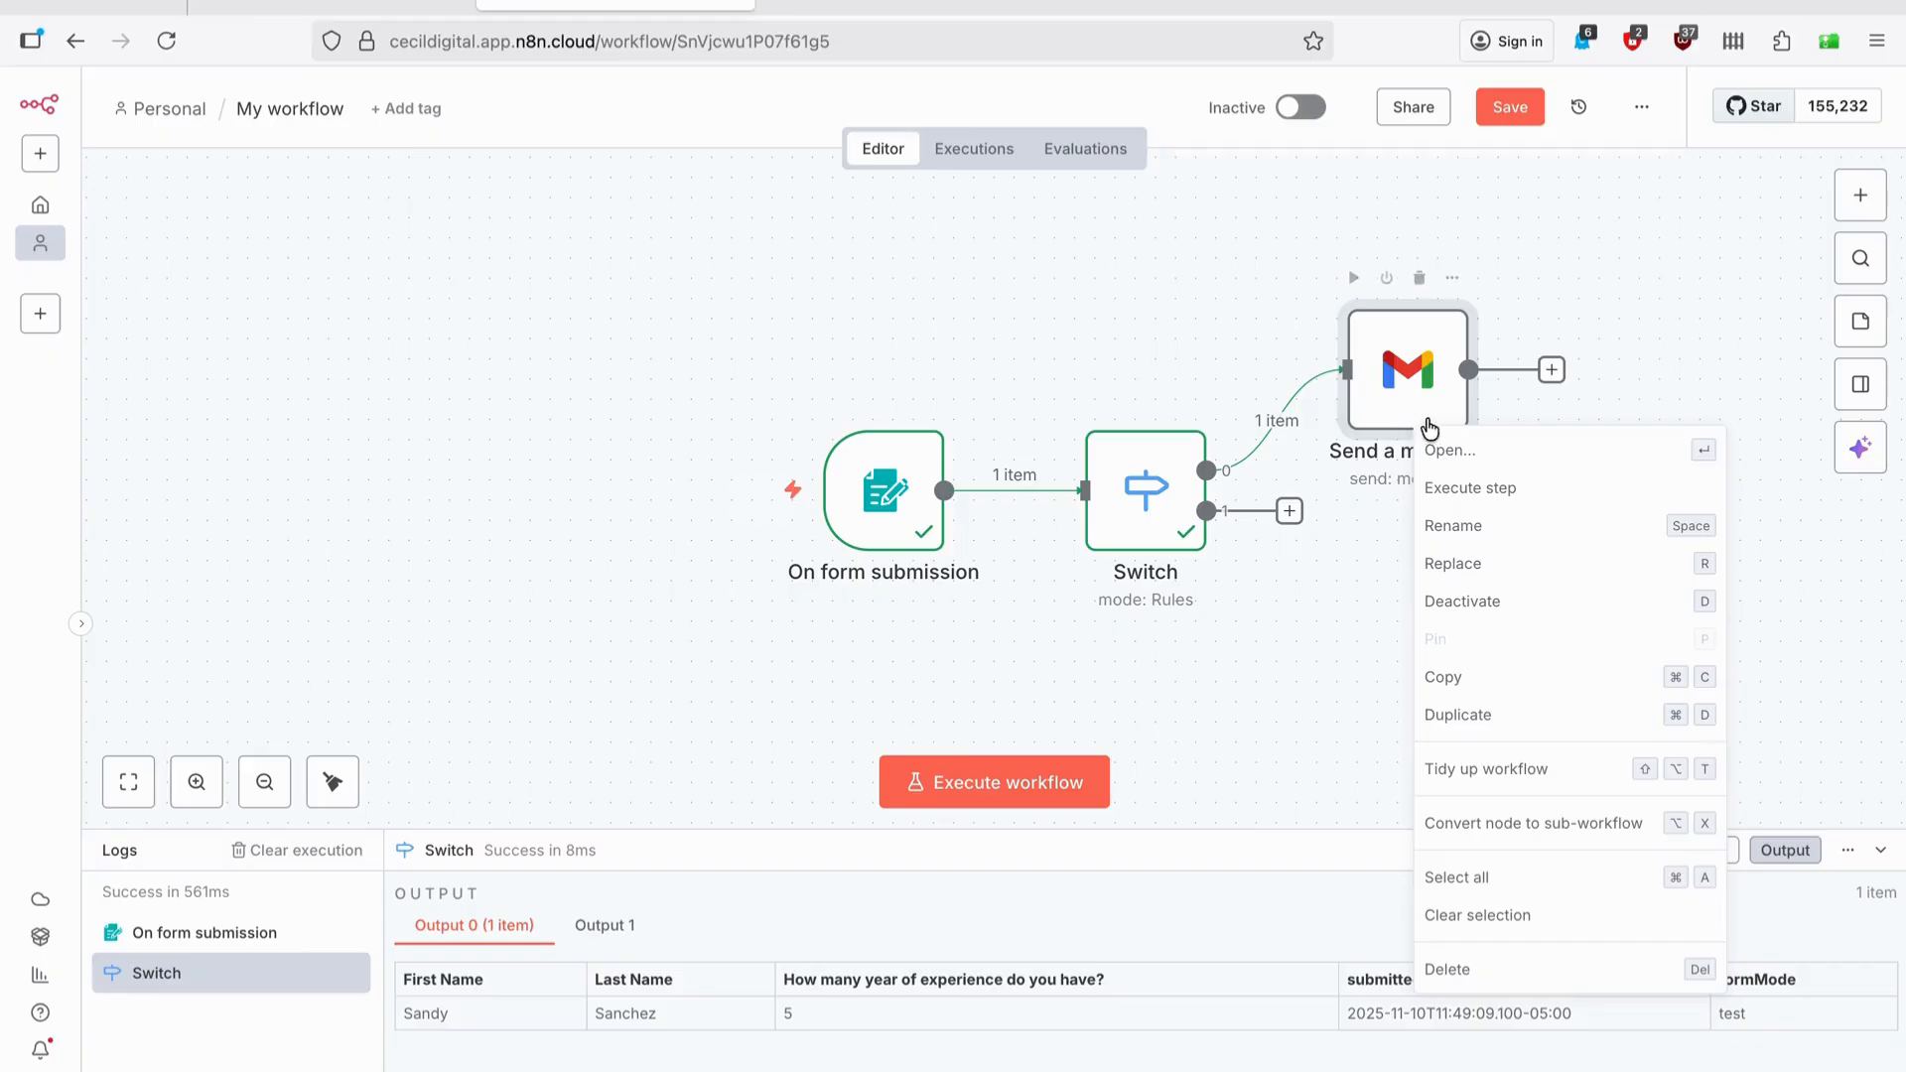
pyautogui.click(1493, 715)
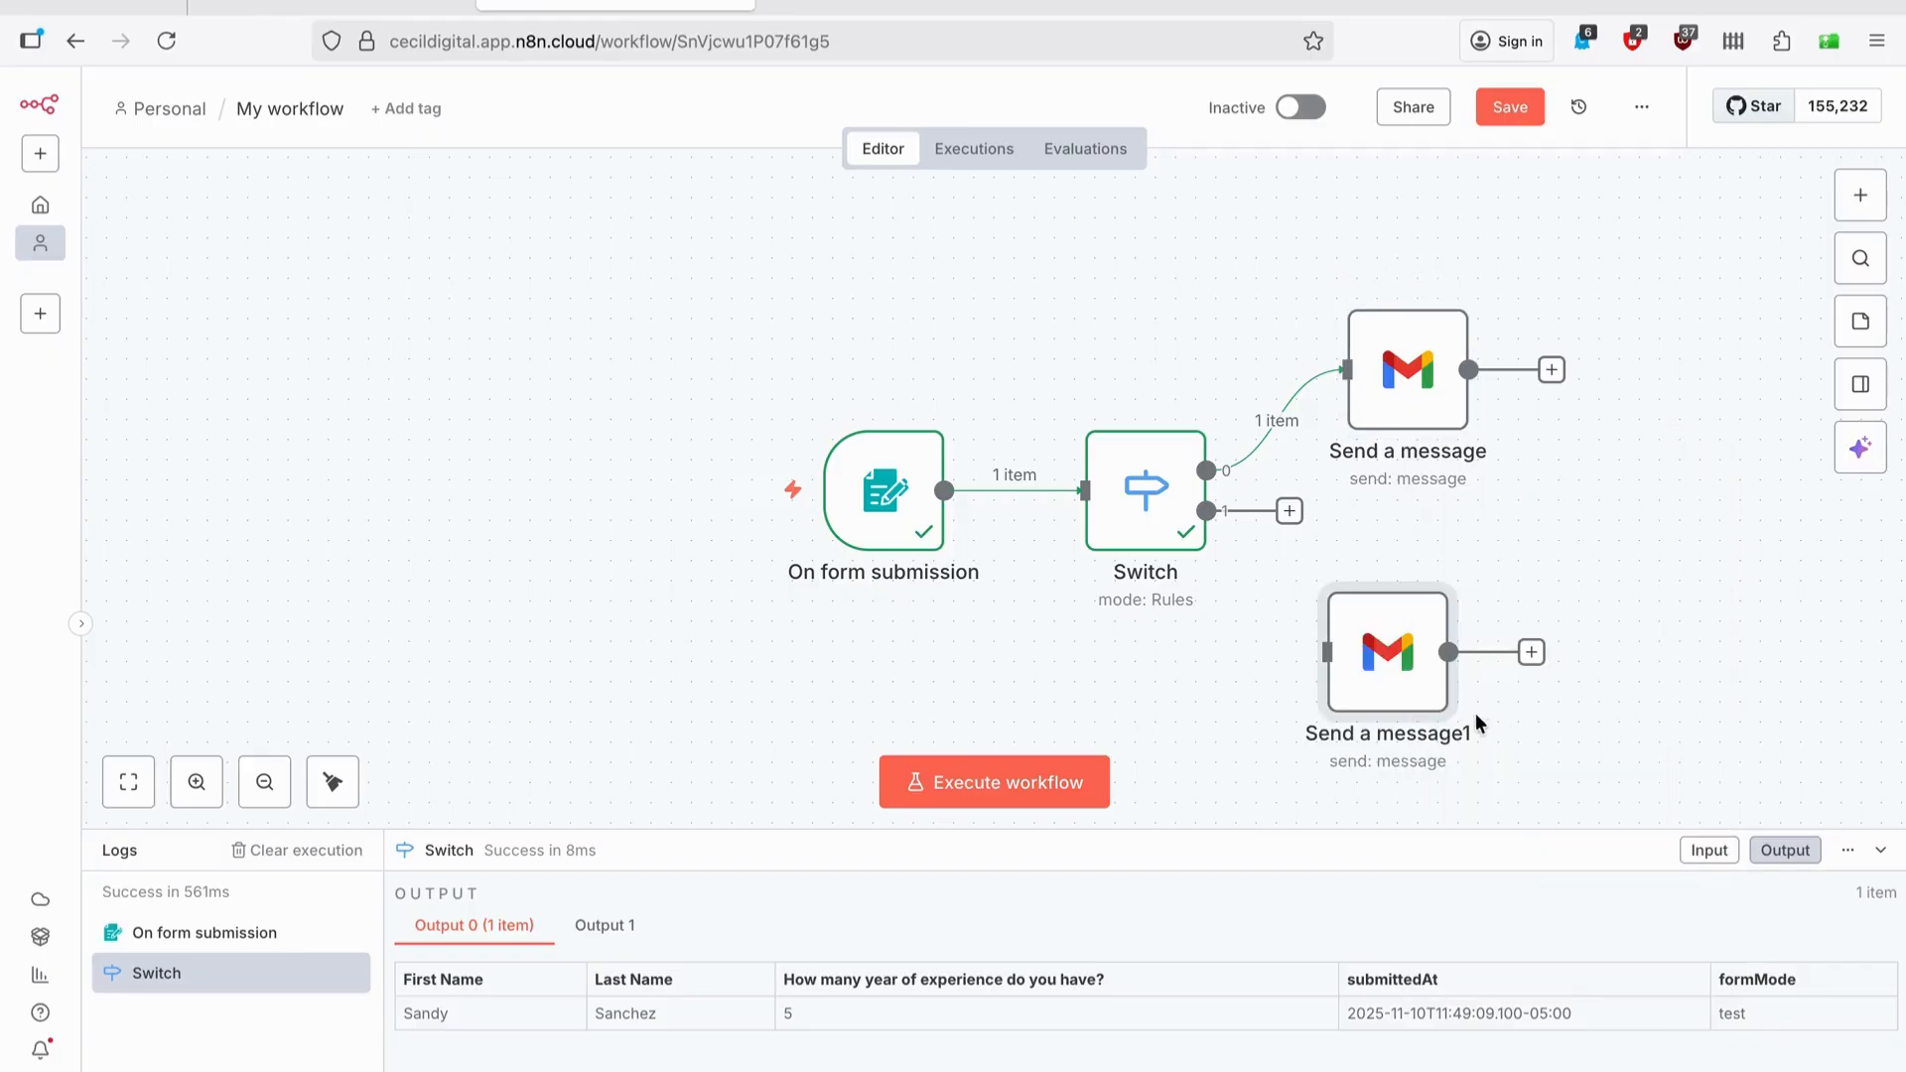
pyautogui.moveTo(1394, 683); pyautogui.dragTo(1456, 622)
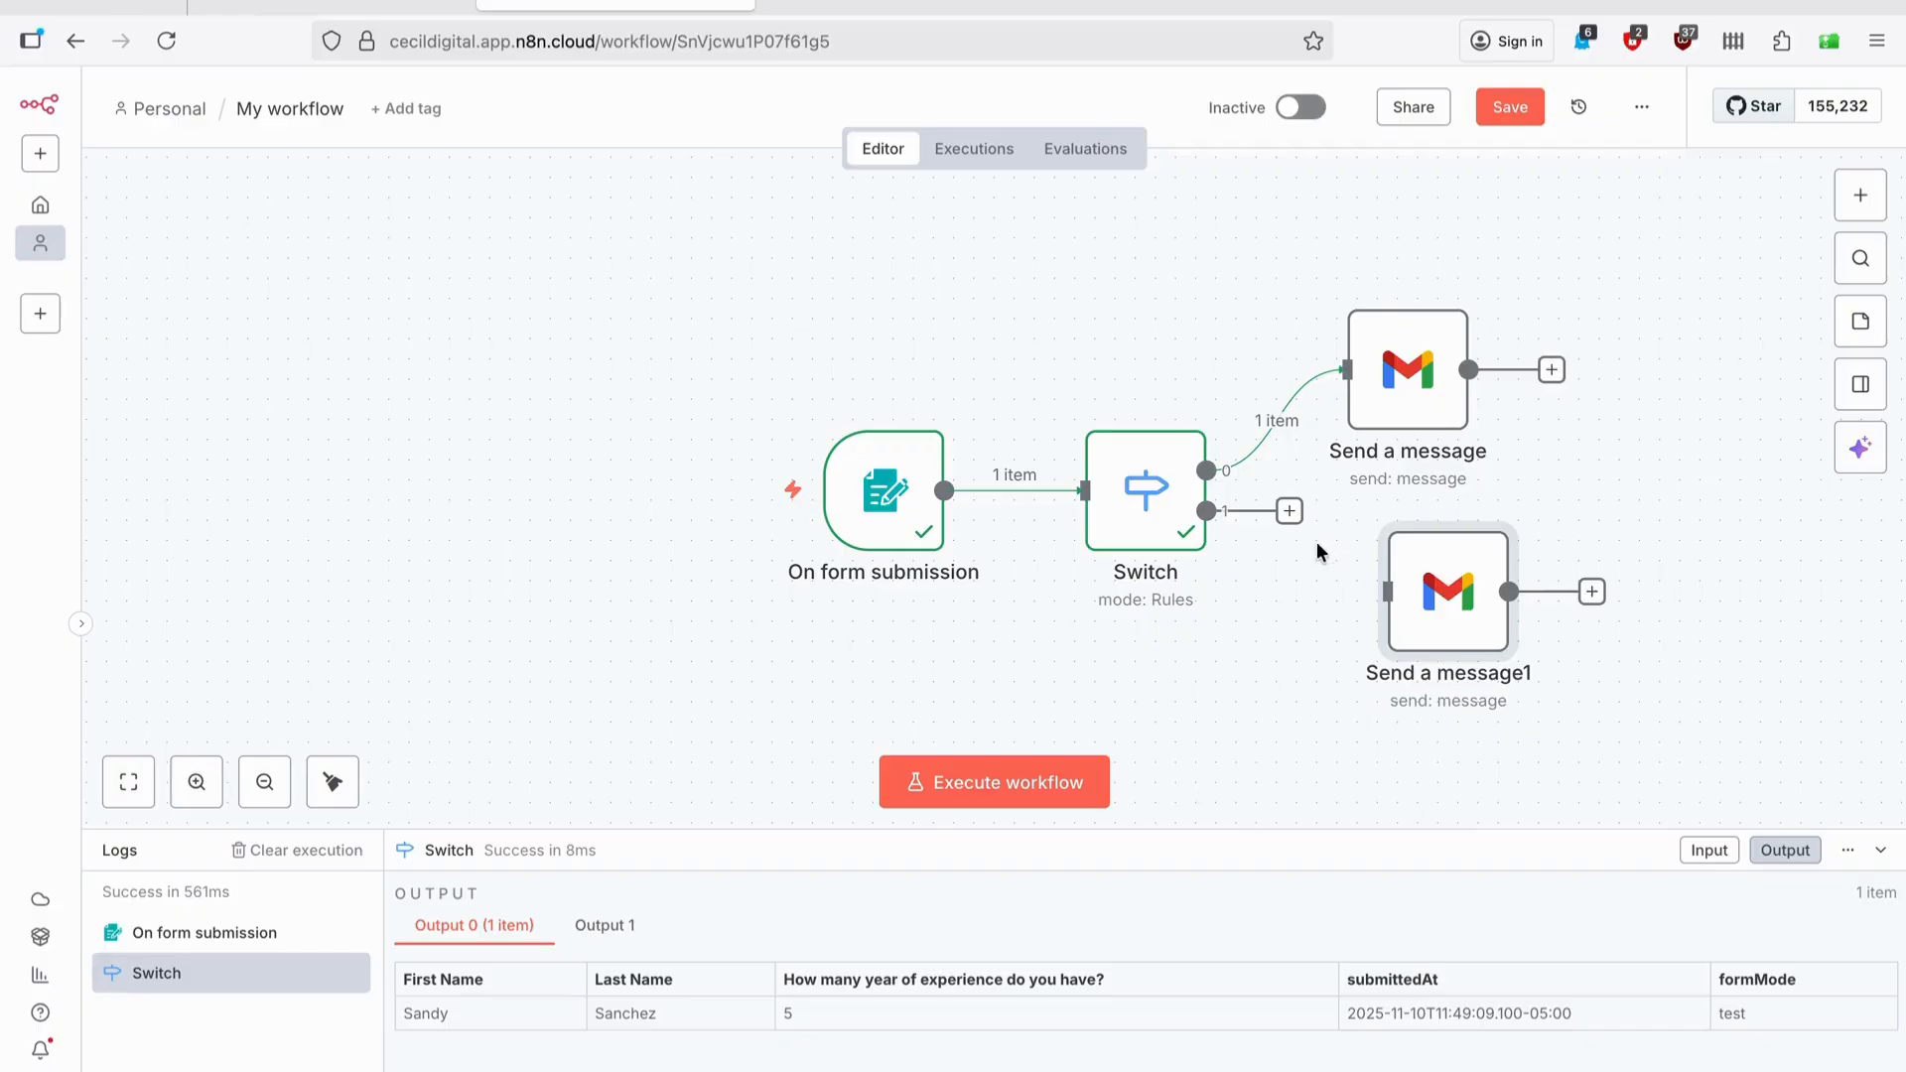
pyautogui.moveTo(1291, 519); pyautogui.dragTo(1381, 594)
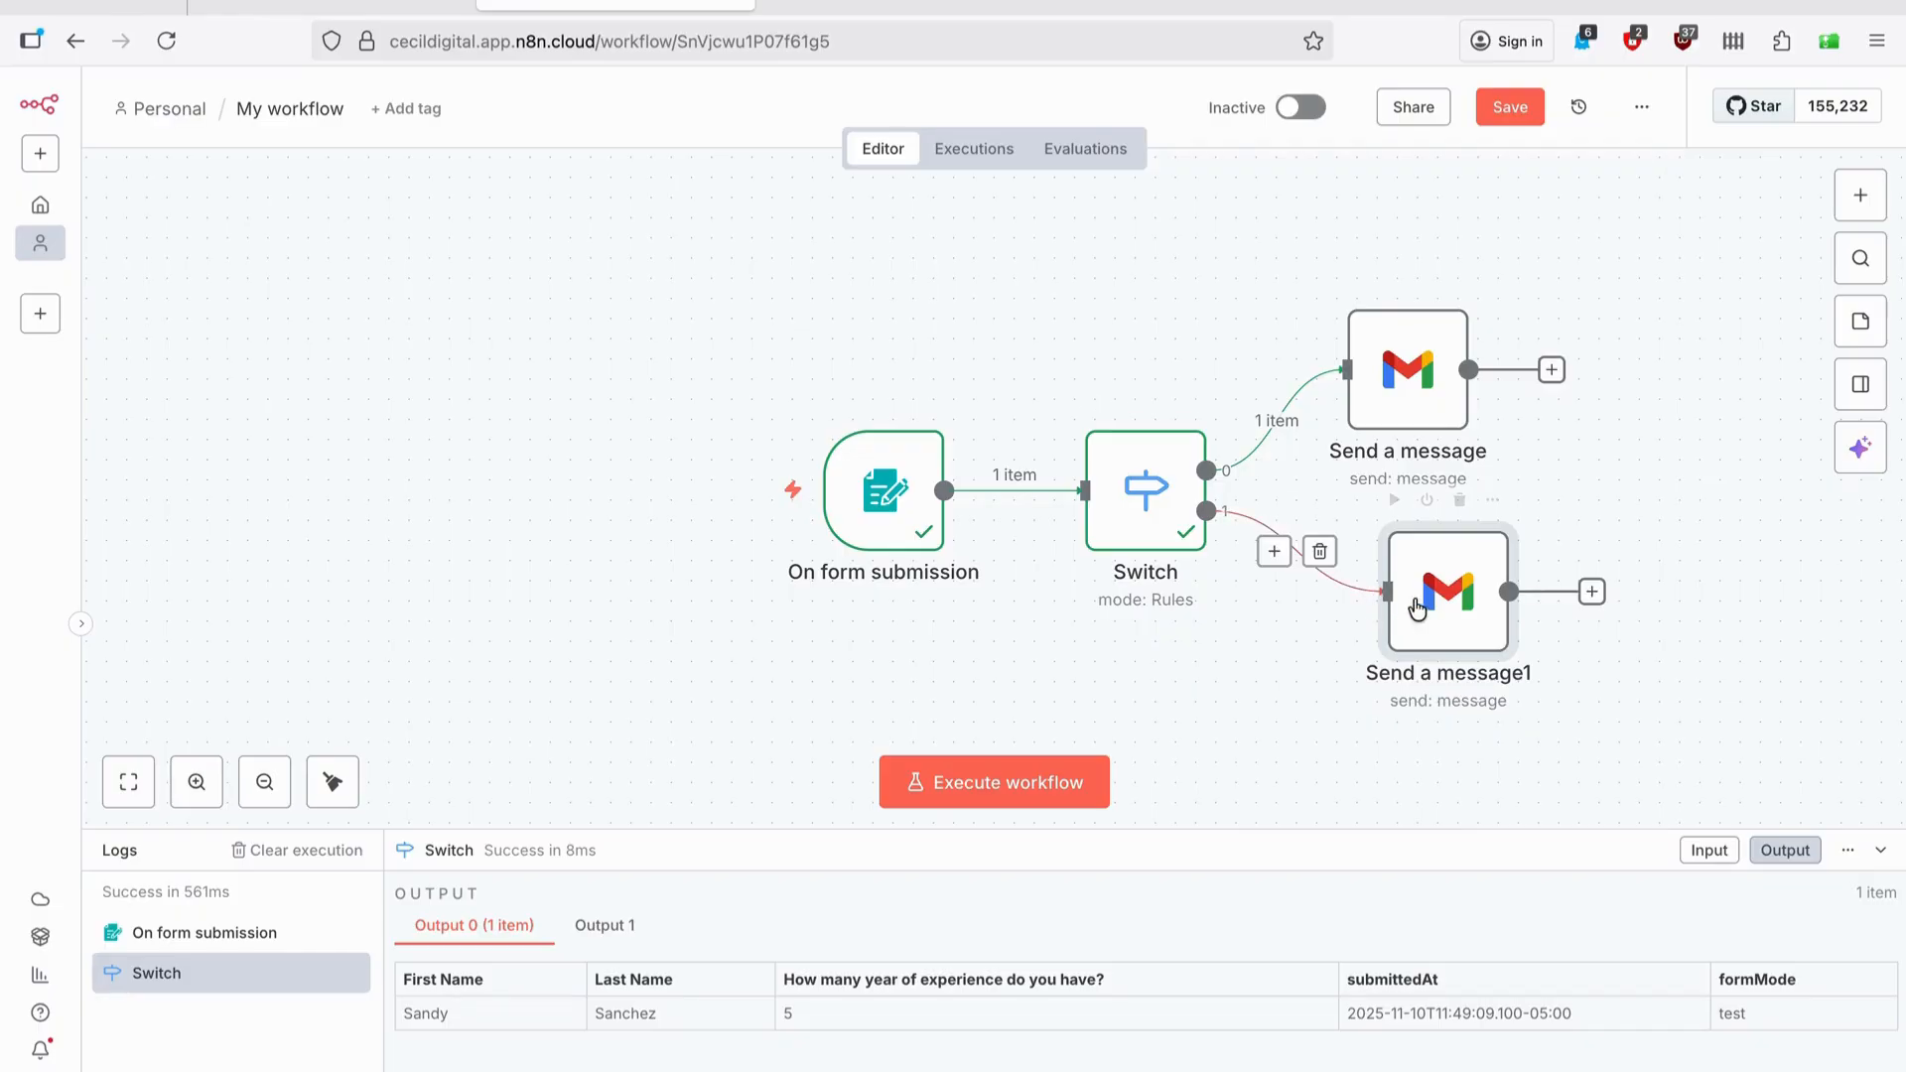
pyautogui.doubleClick(1438, 600)
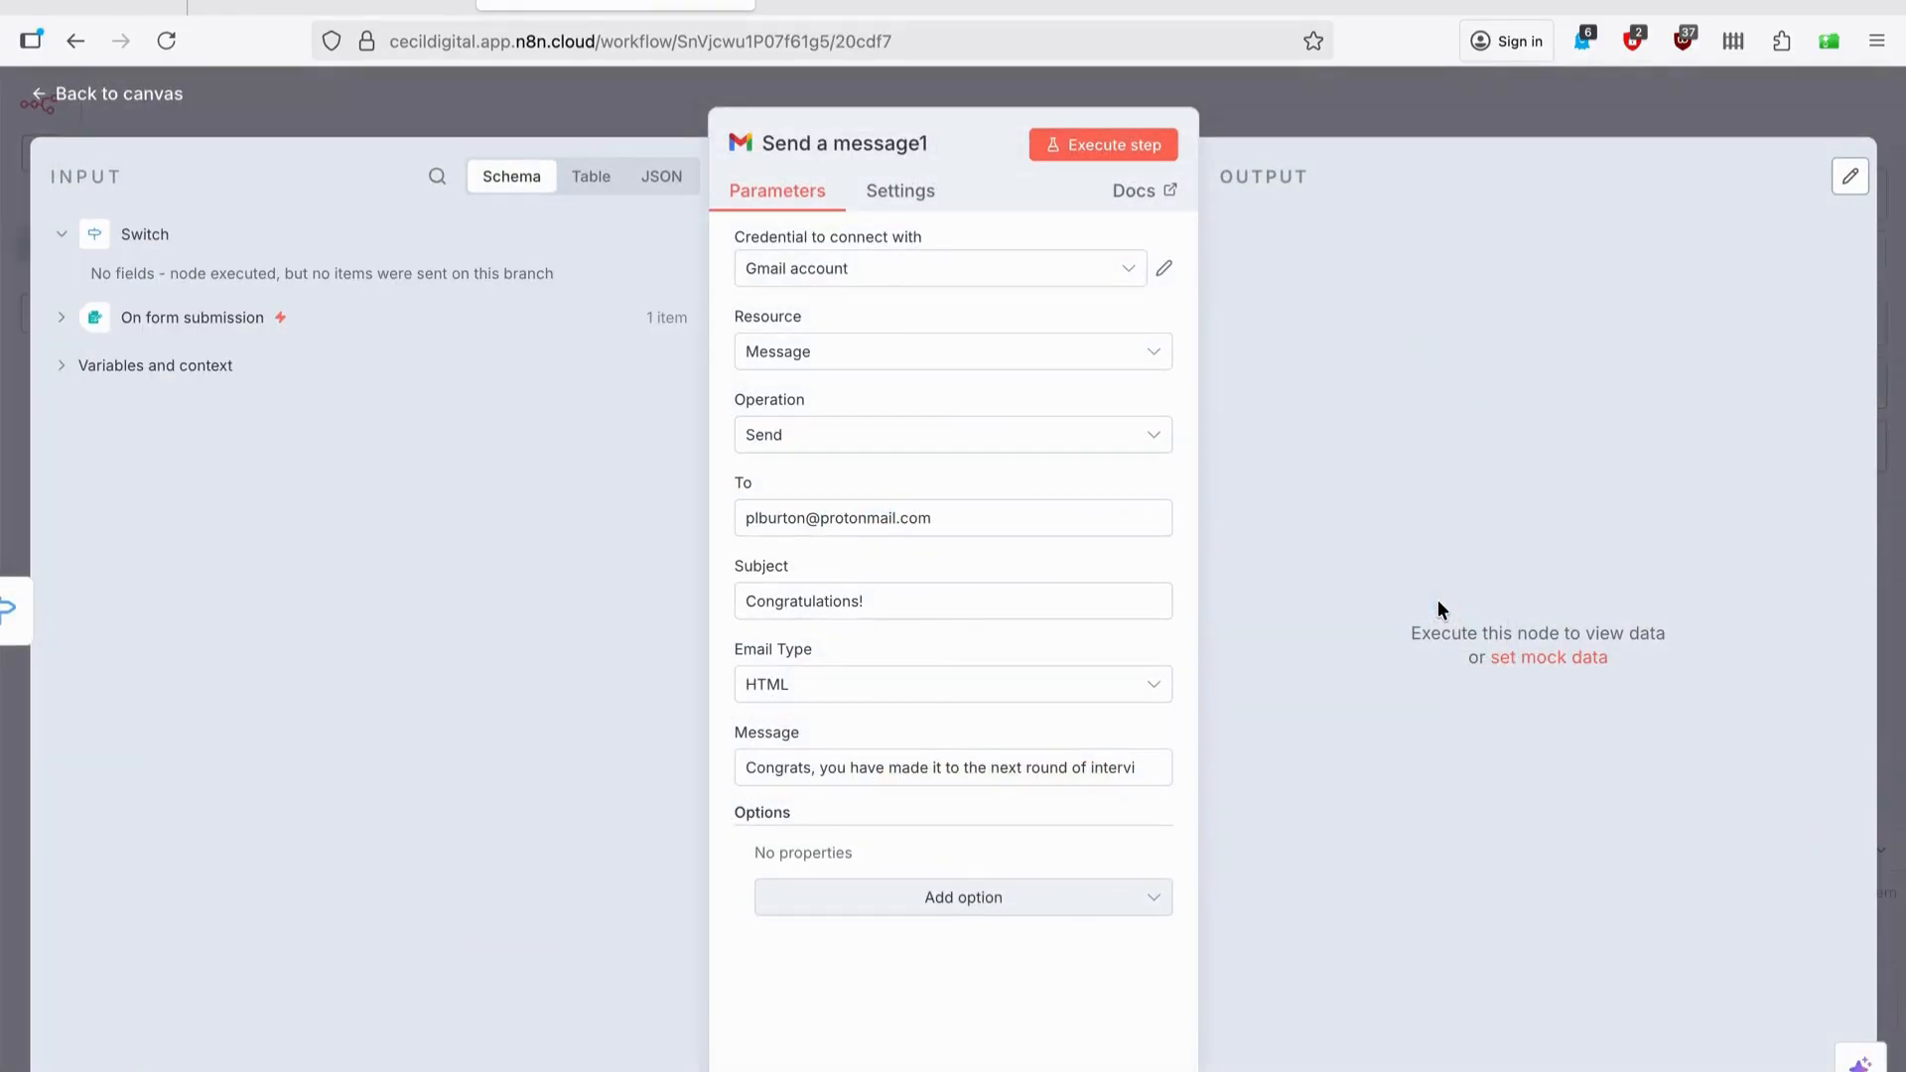
# Change Send a message1's subject to 'Thank you for your application'.
pyautogui.tripleClick(886, 606)
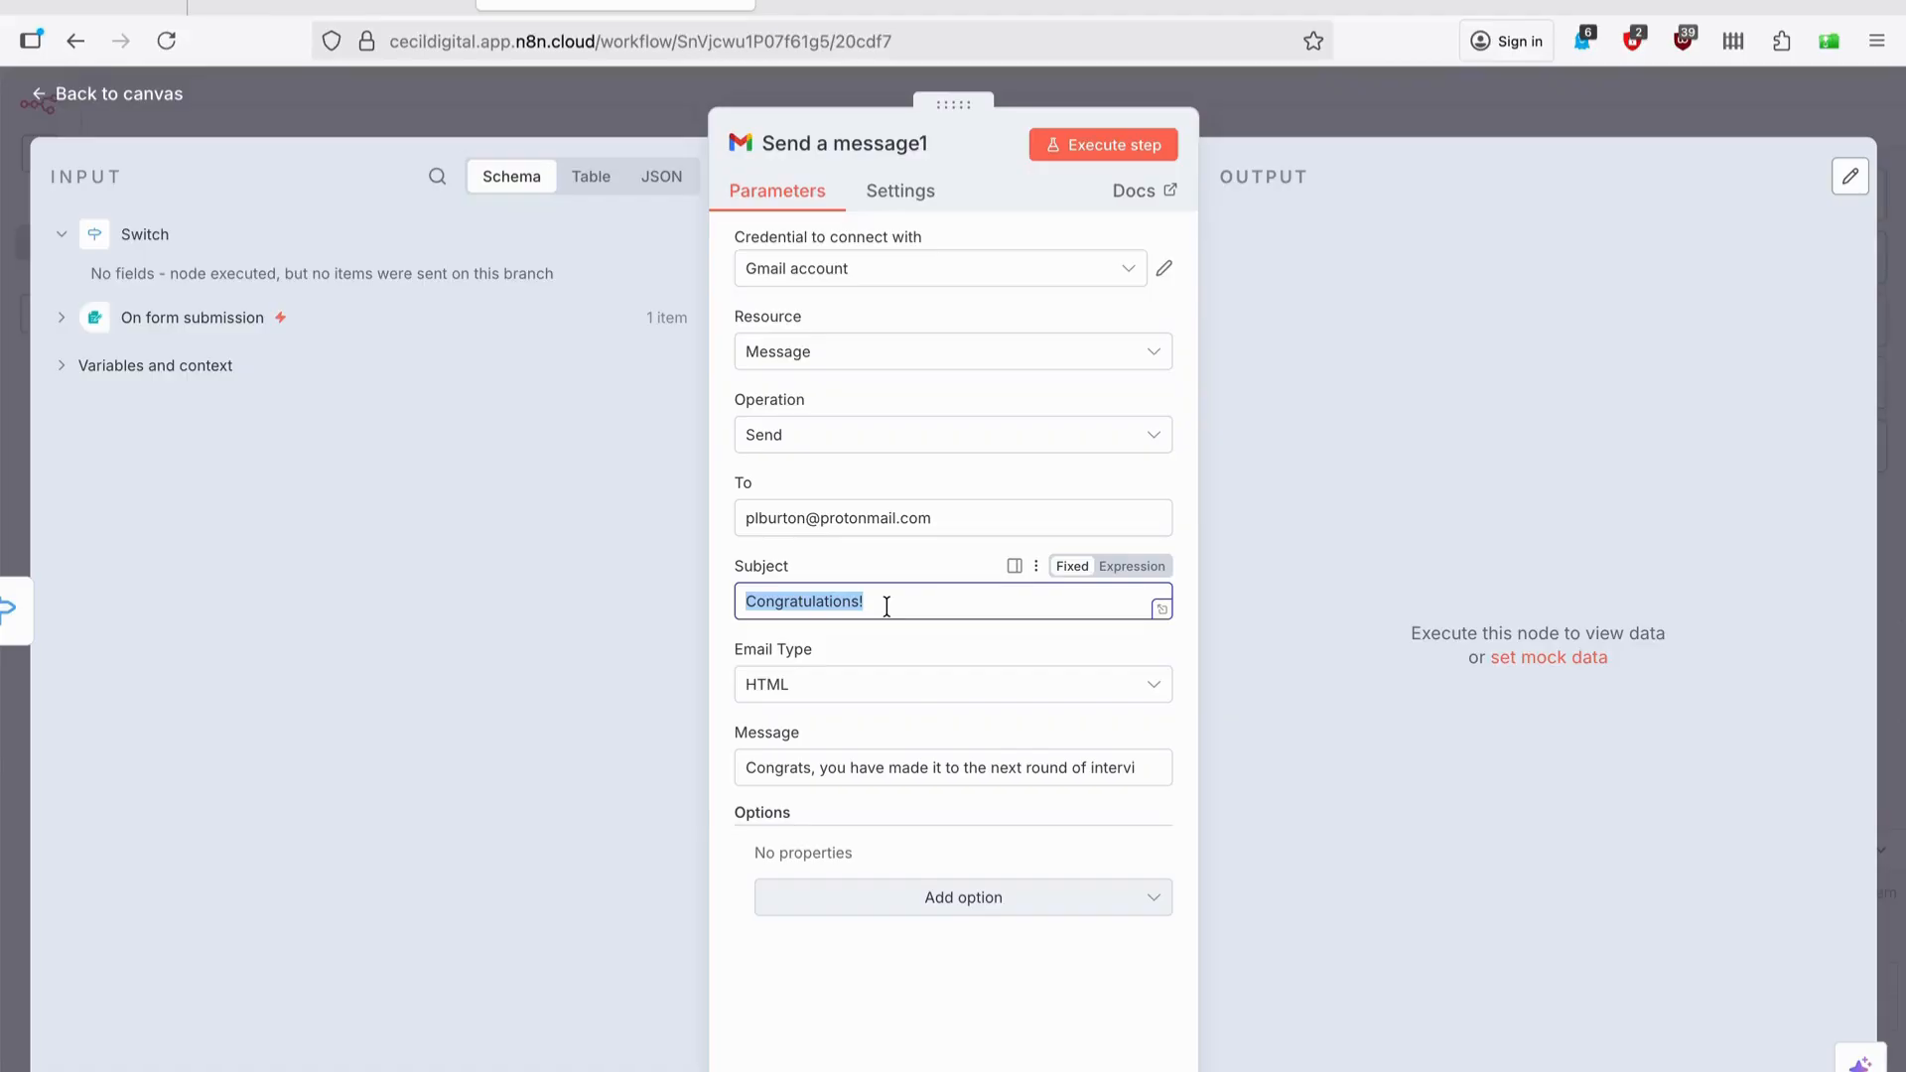
pyautogui.press('BackSpace')
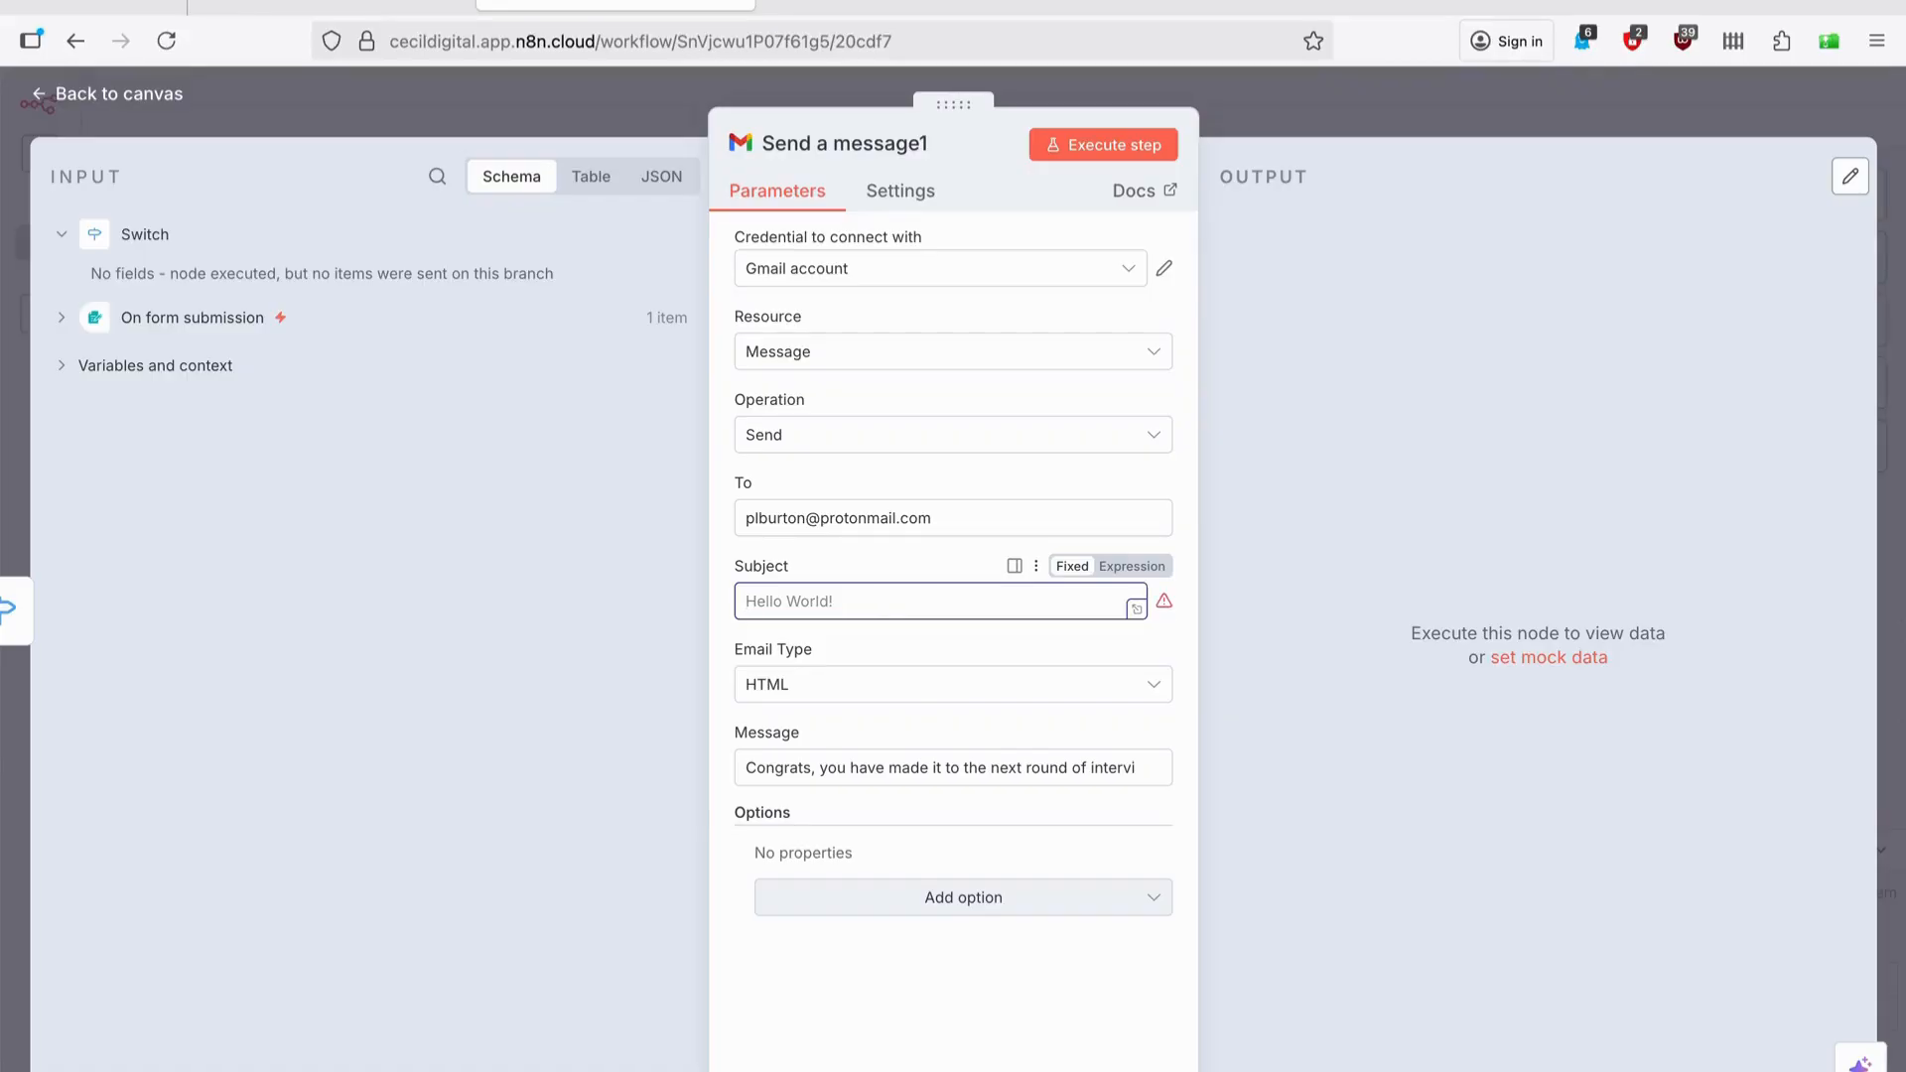
pyautogui.write('Thank you fo')
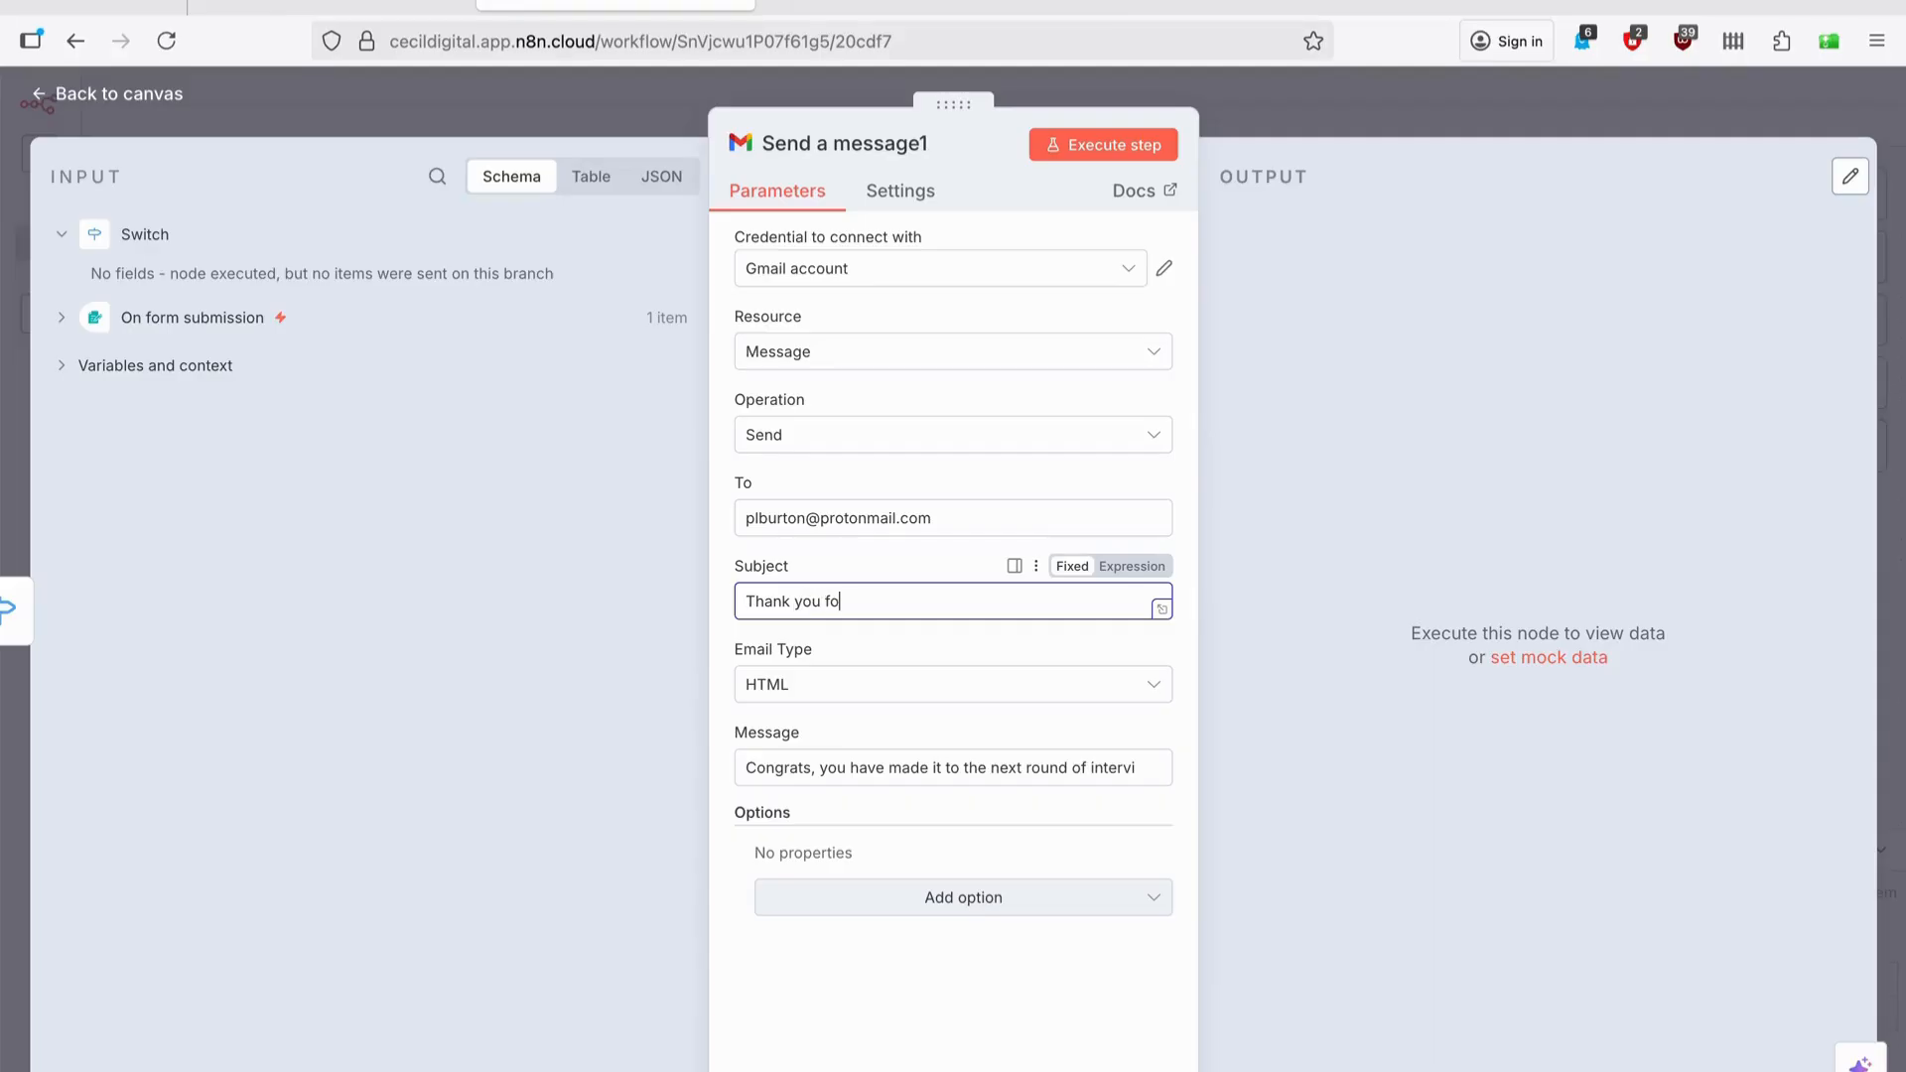
pyautogui.write('r your application')
# Replace the message with a rejection note citing a more experienced candidate.
pyautogui.click(850, 767)
pyautogui.hotkey('ctrl', 'a')
pyautogui.press('BackSpace')
pyautogui.write('Thank')
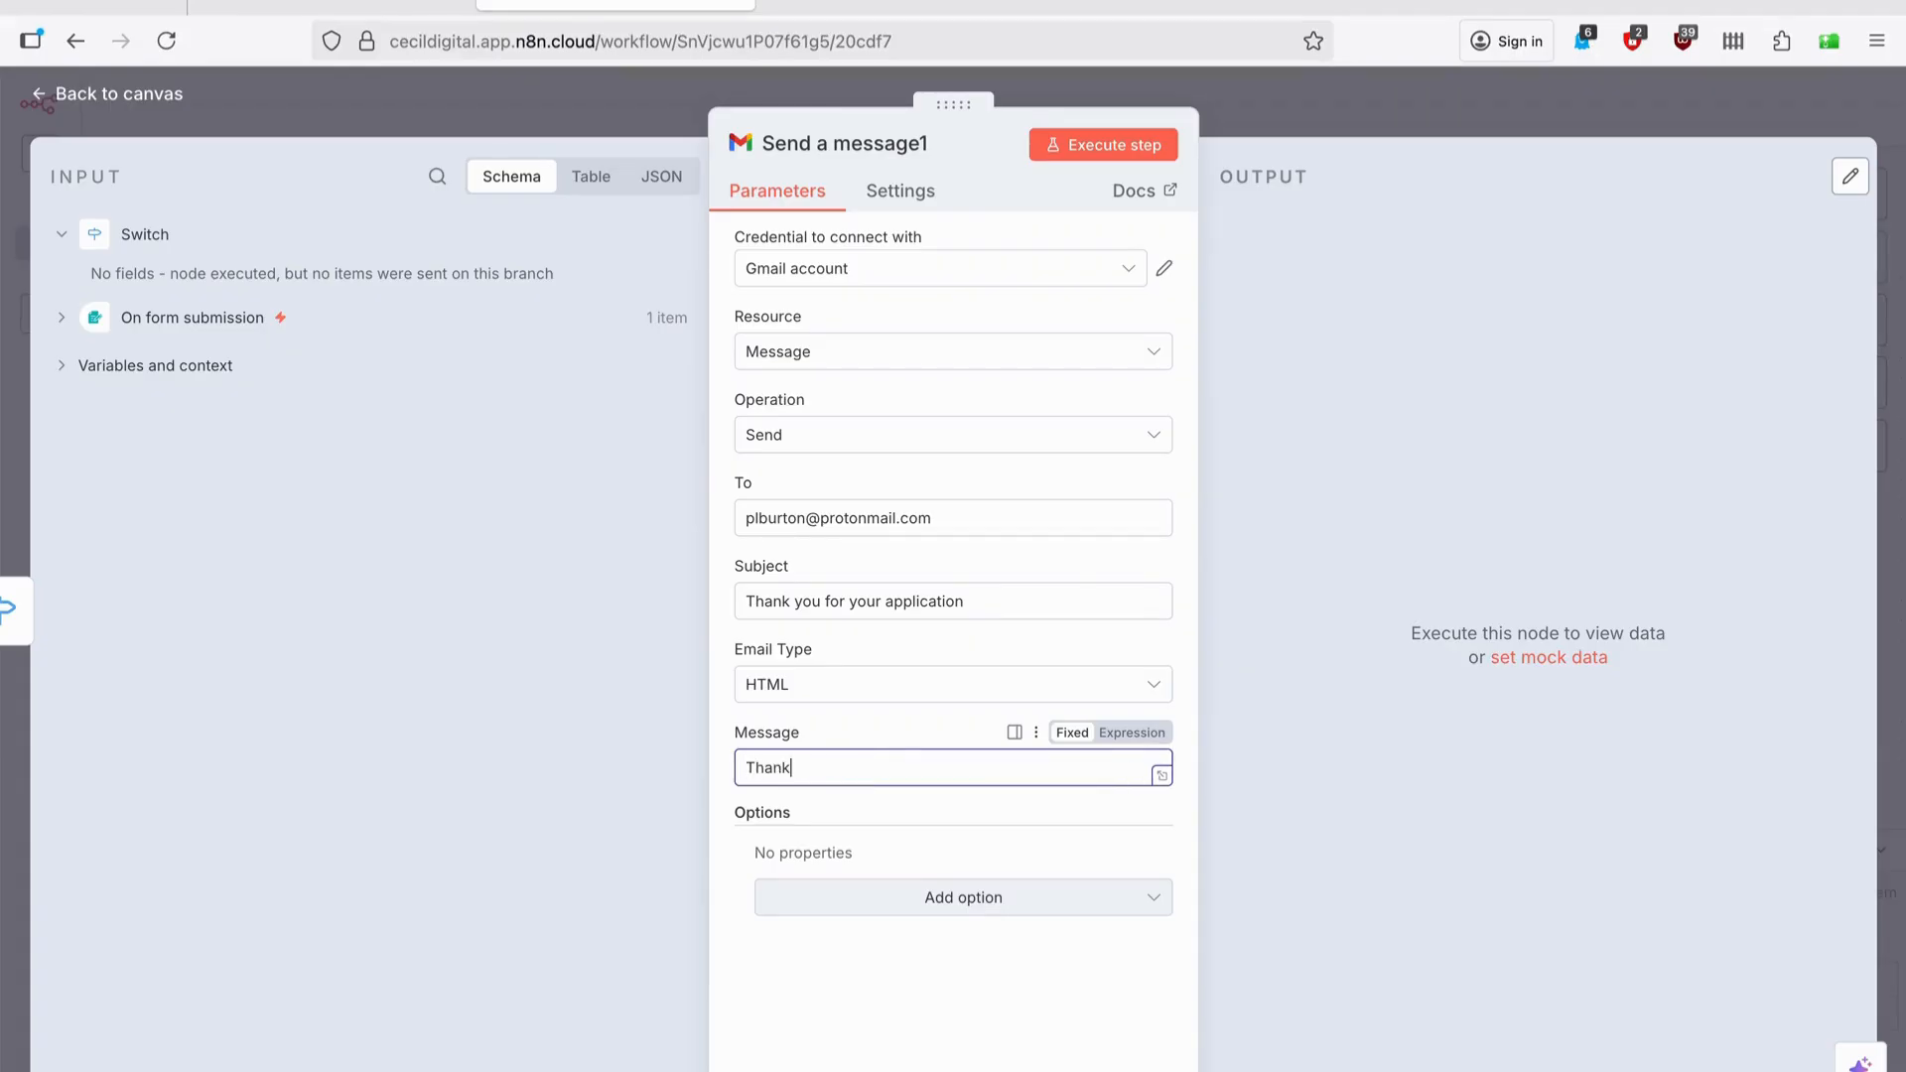
pyautogui.write('s for applying to the position,')
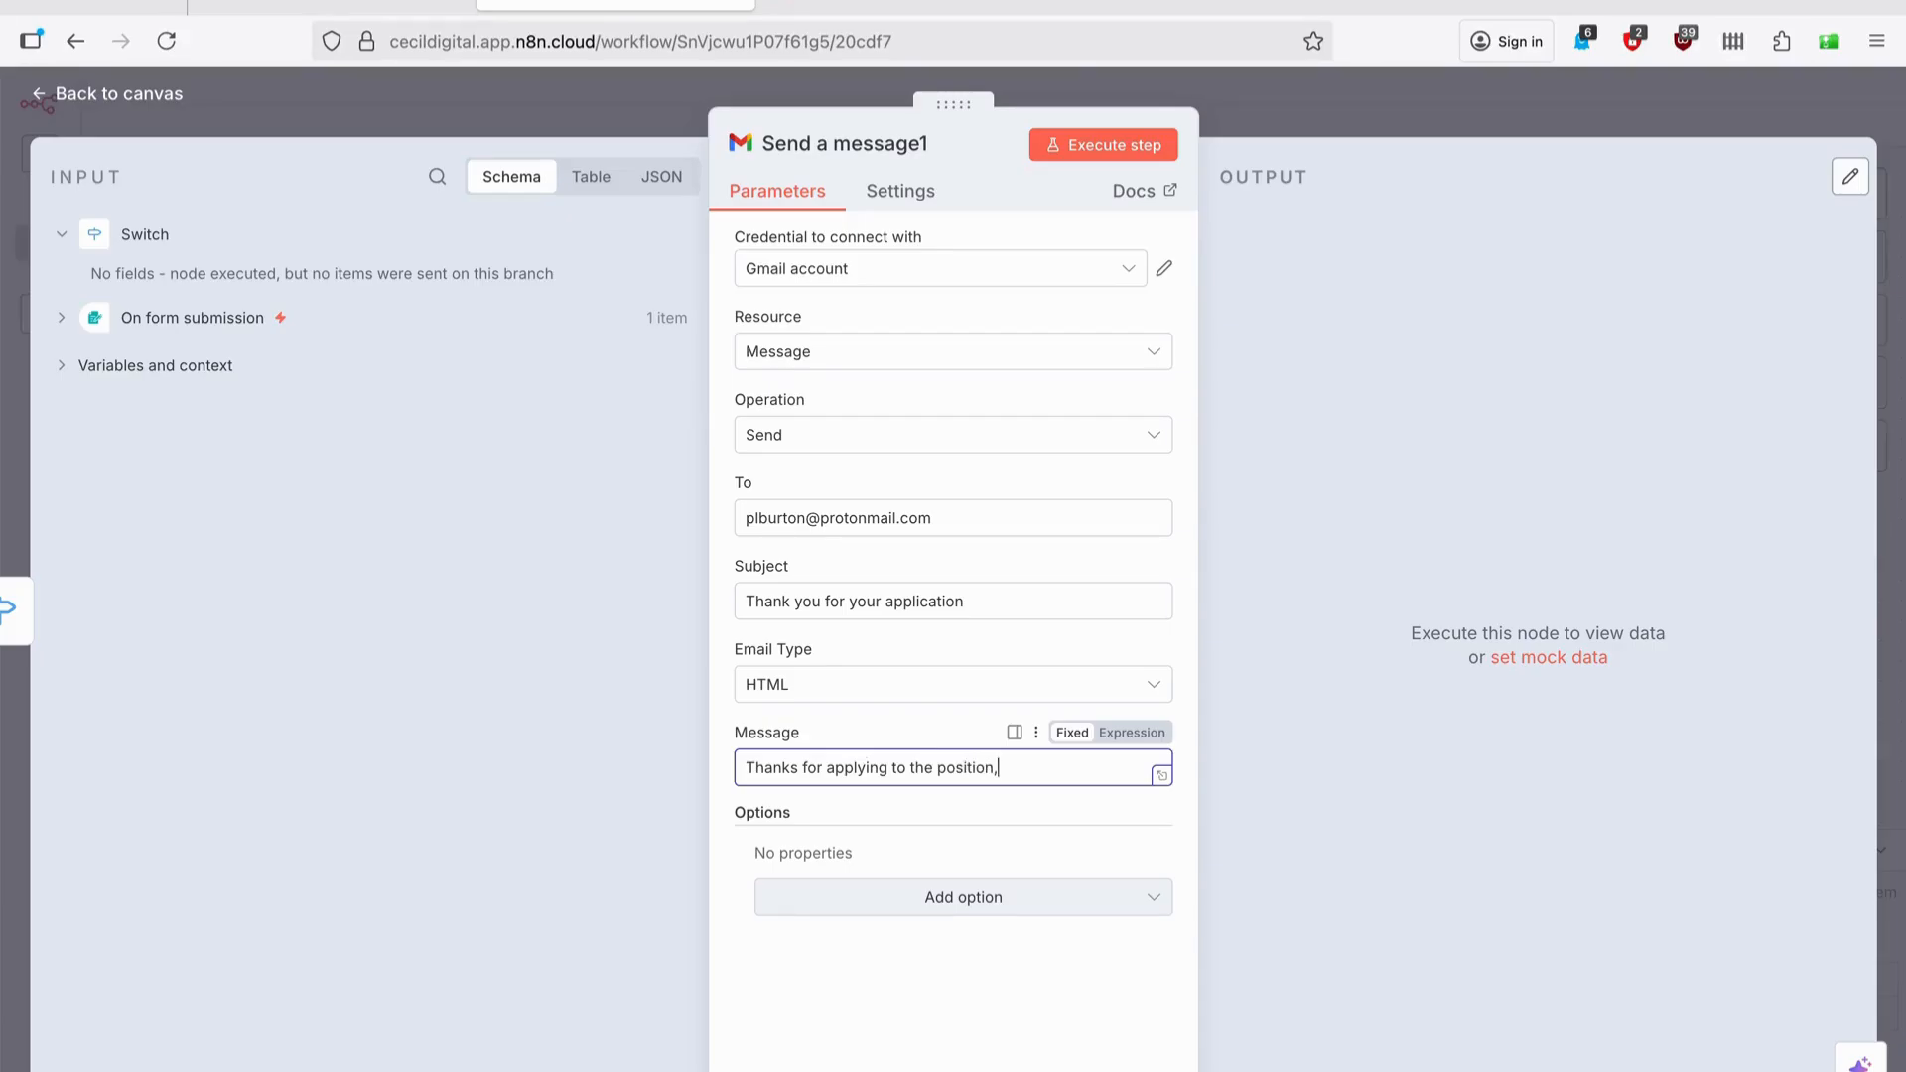
pyautogui.write(' but we moved on with a candidate with more exprience.')
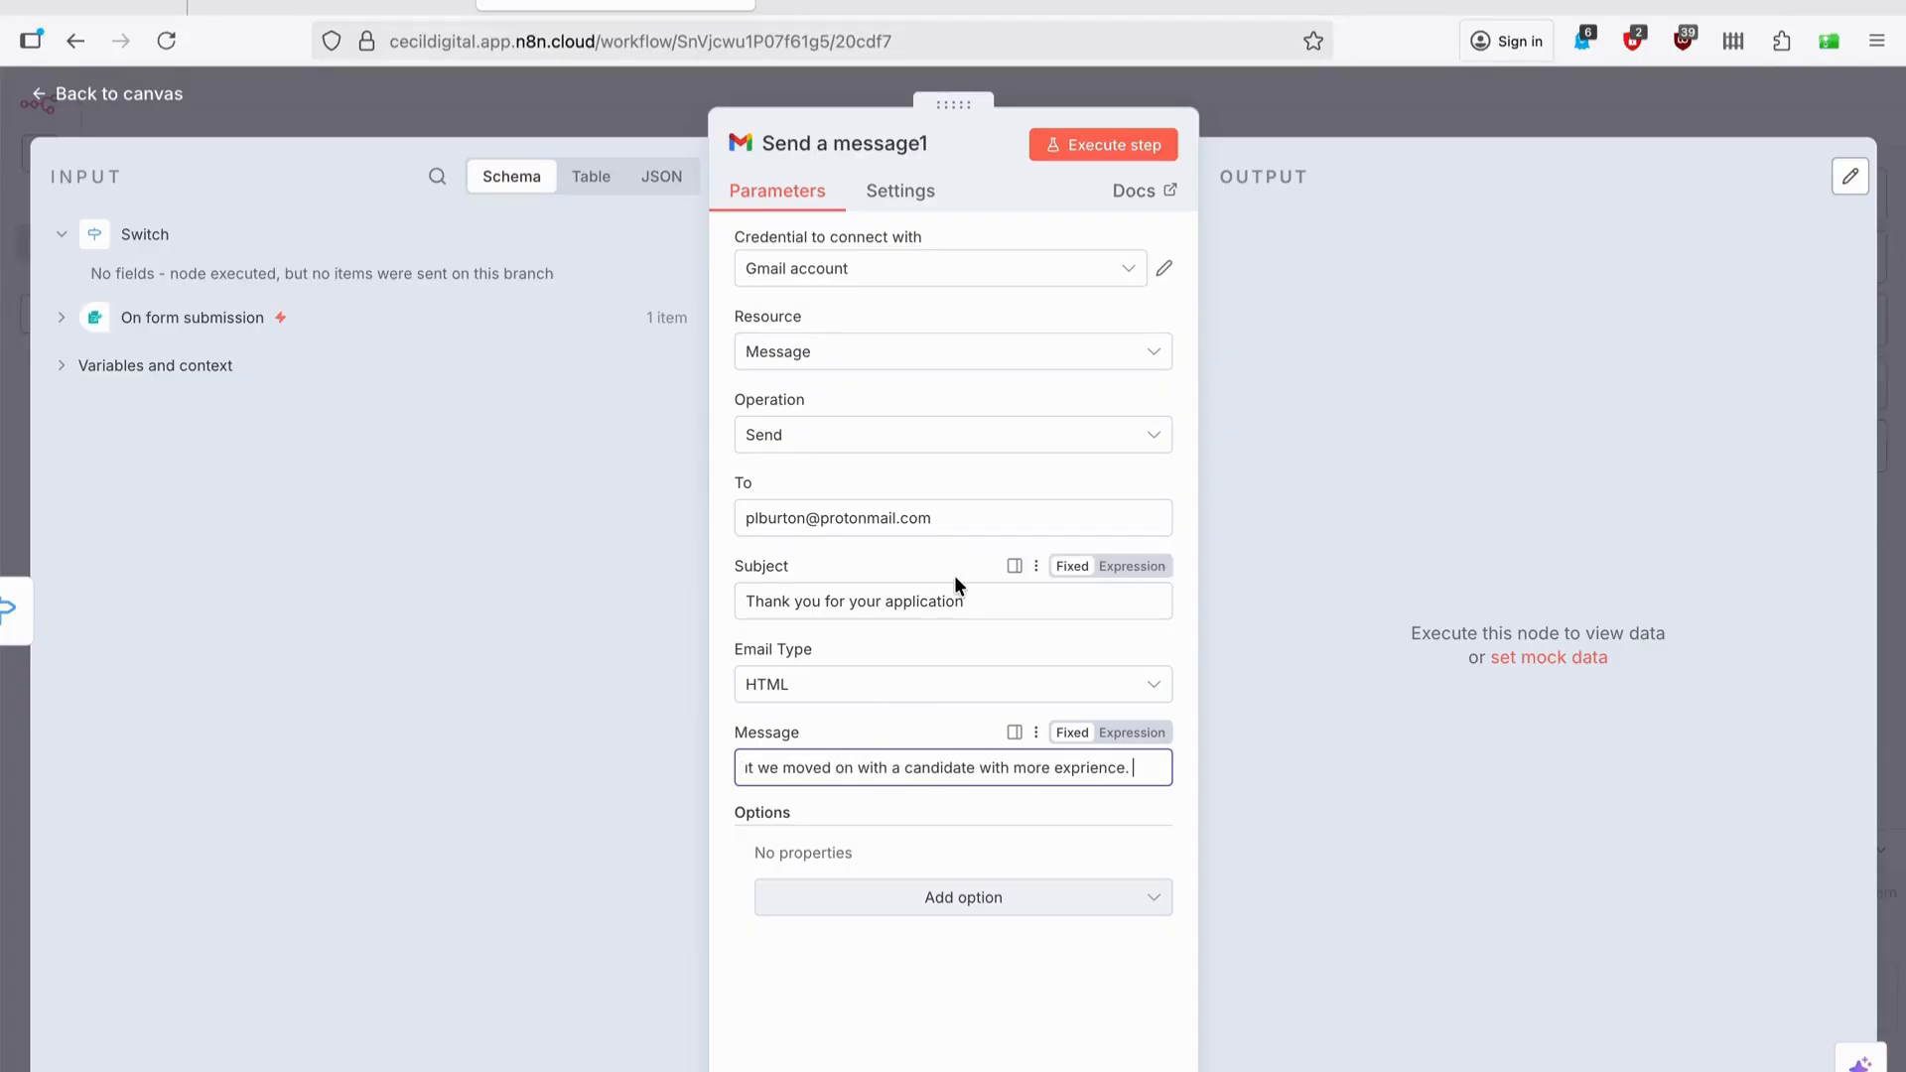
pyautogui.click(1412, 103)
pyautogui.moveTo(1400, 345)
pyautogui.moveTo(1137, 473)
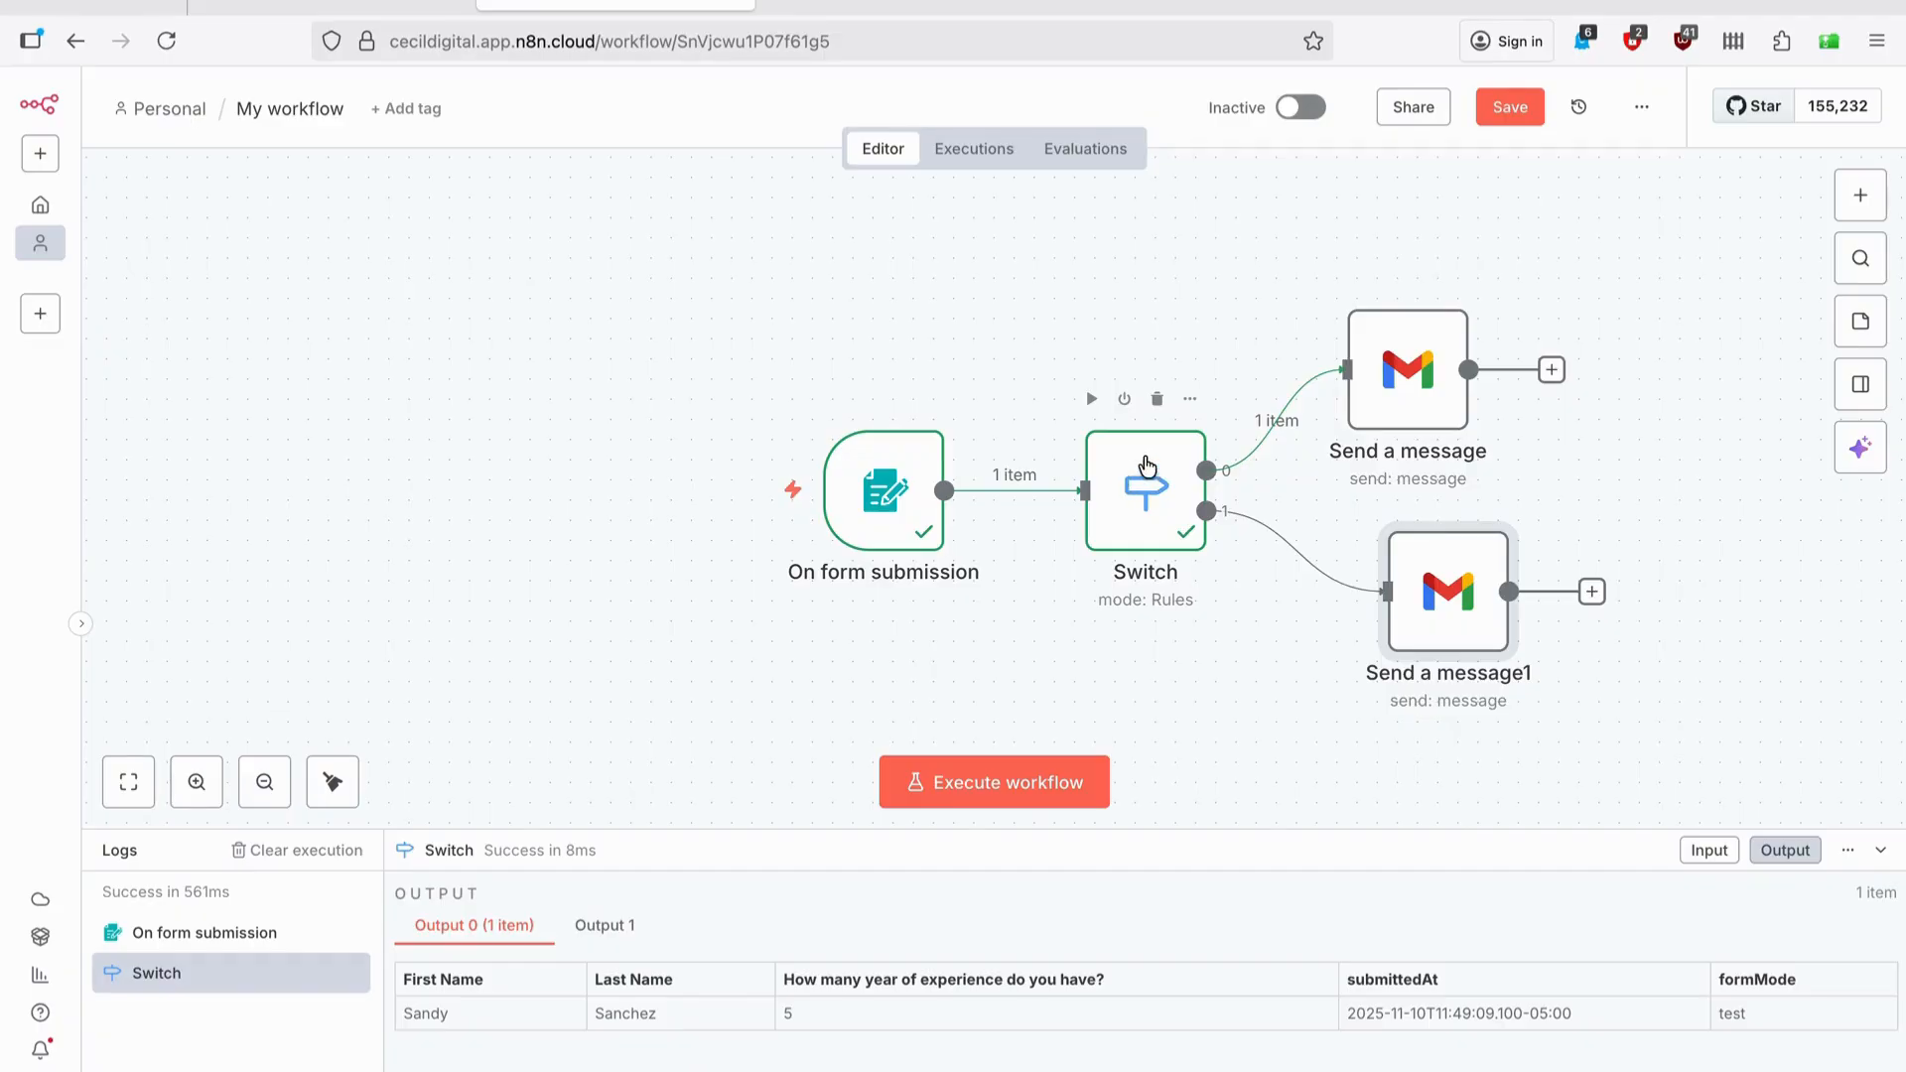
# Switch the workflow from Inactive to Active and dismiss the activation notice.
pyautogui.moveTo(1348, 593)
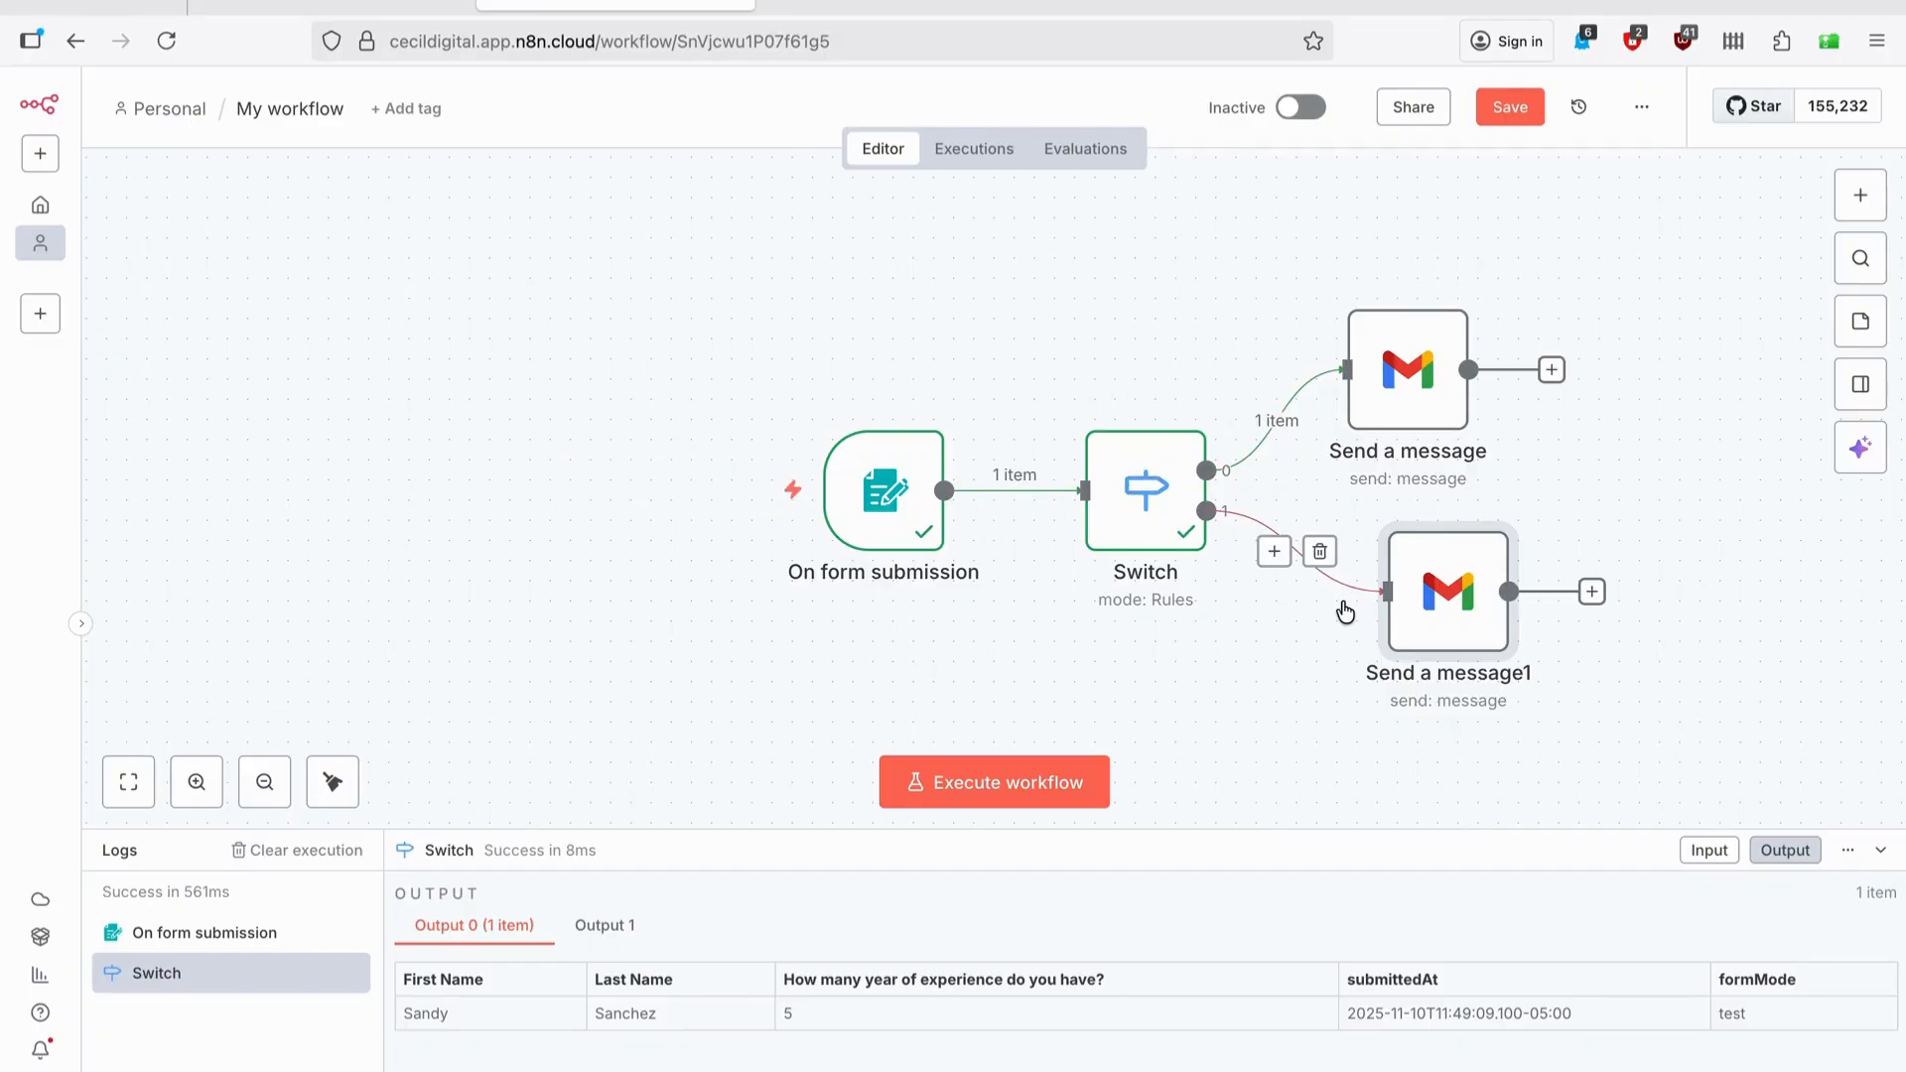
pyautogui.moveTo(926, 598)
pyautogui.click(1316, 105)
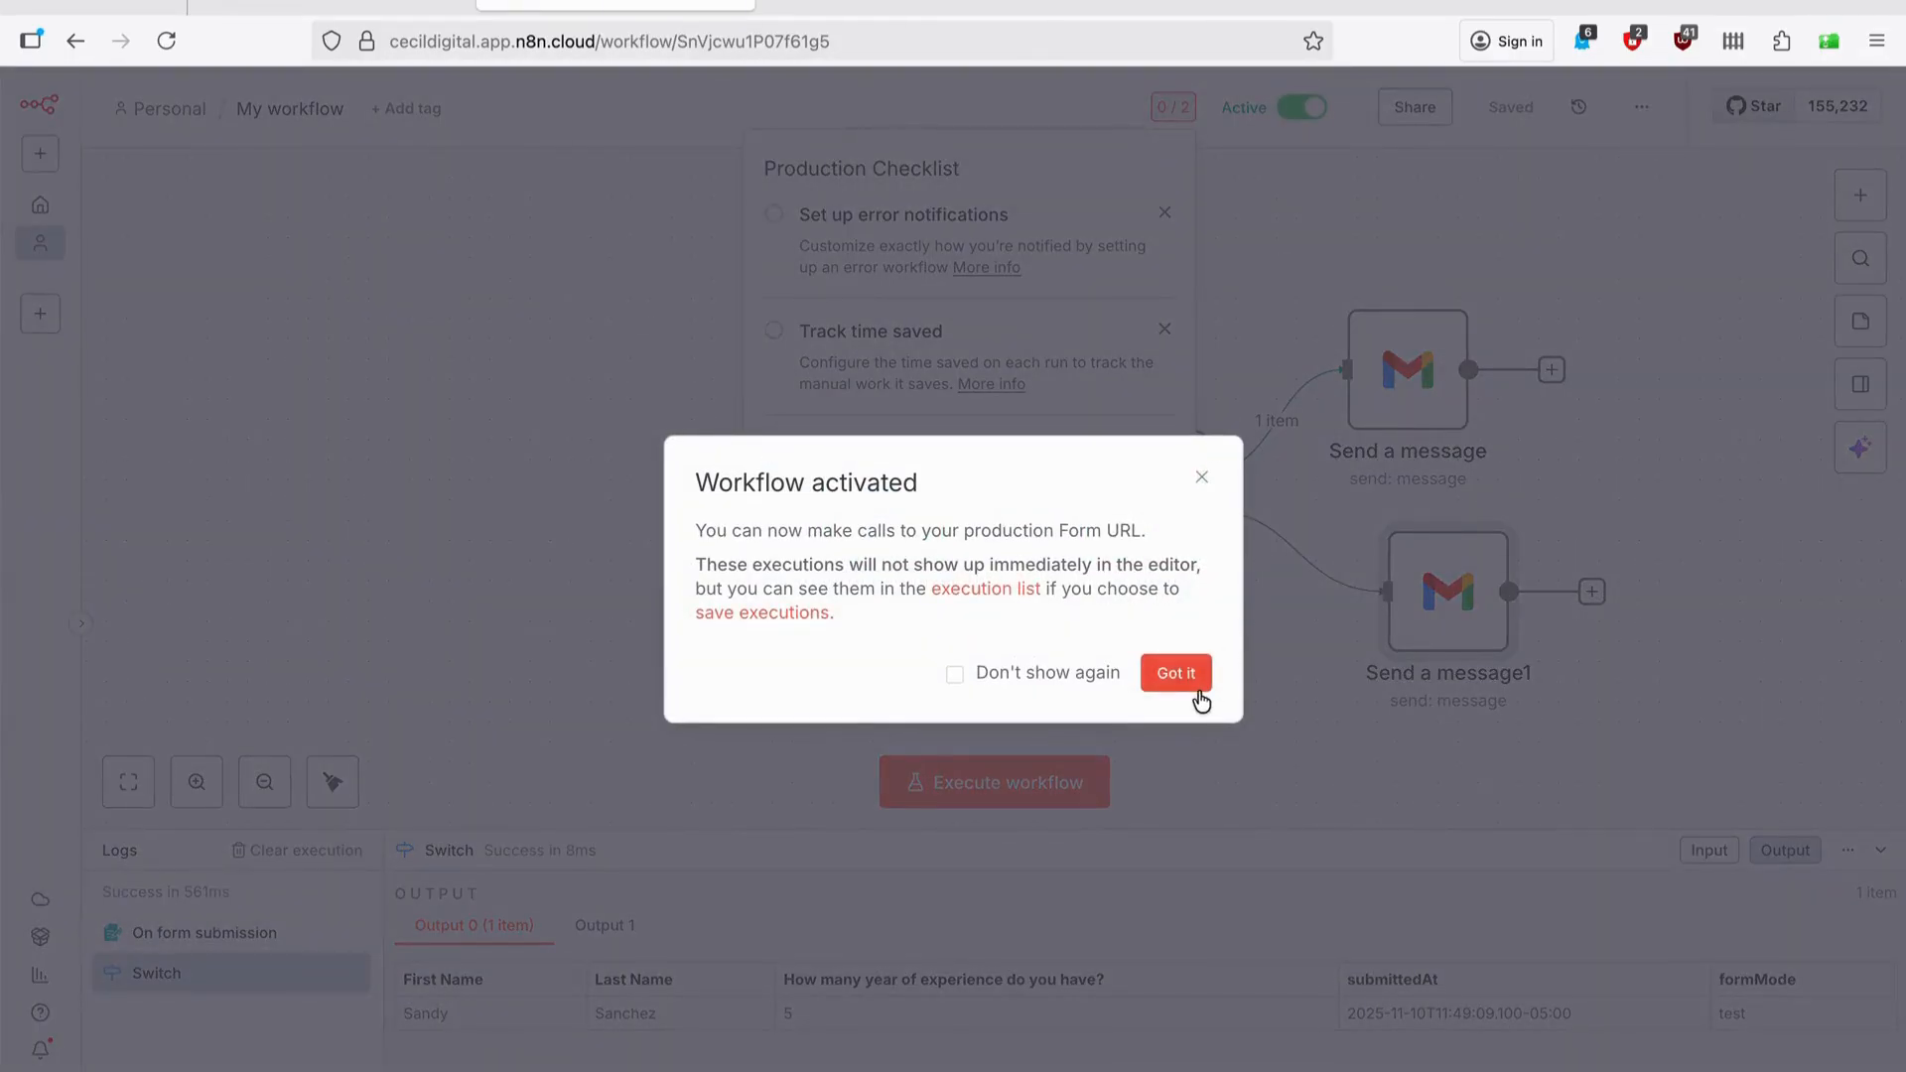
pyautogui.click(1192, 683)
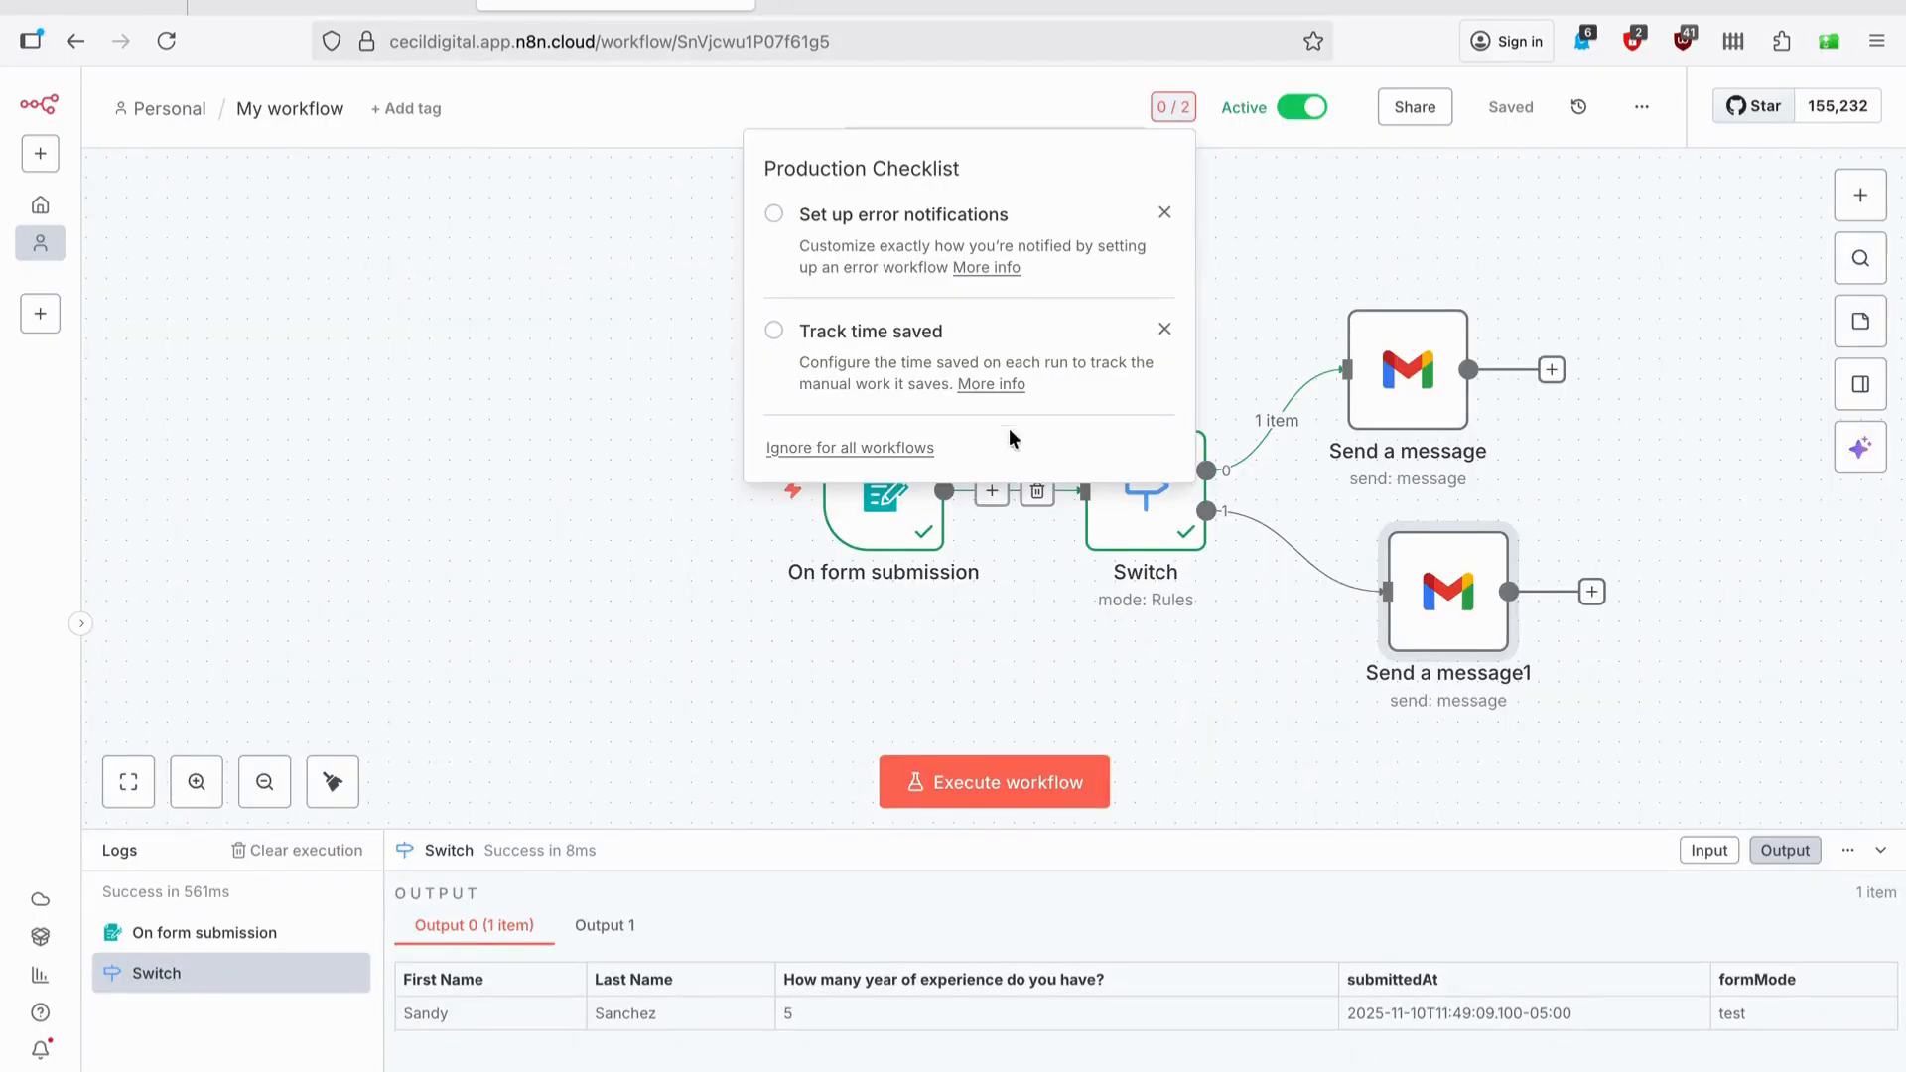
# Save the workflow settings from the error notifications setup.
pyautogui.click(804, 216)
pyautogui.click(1512, 920)
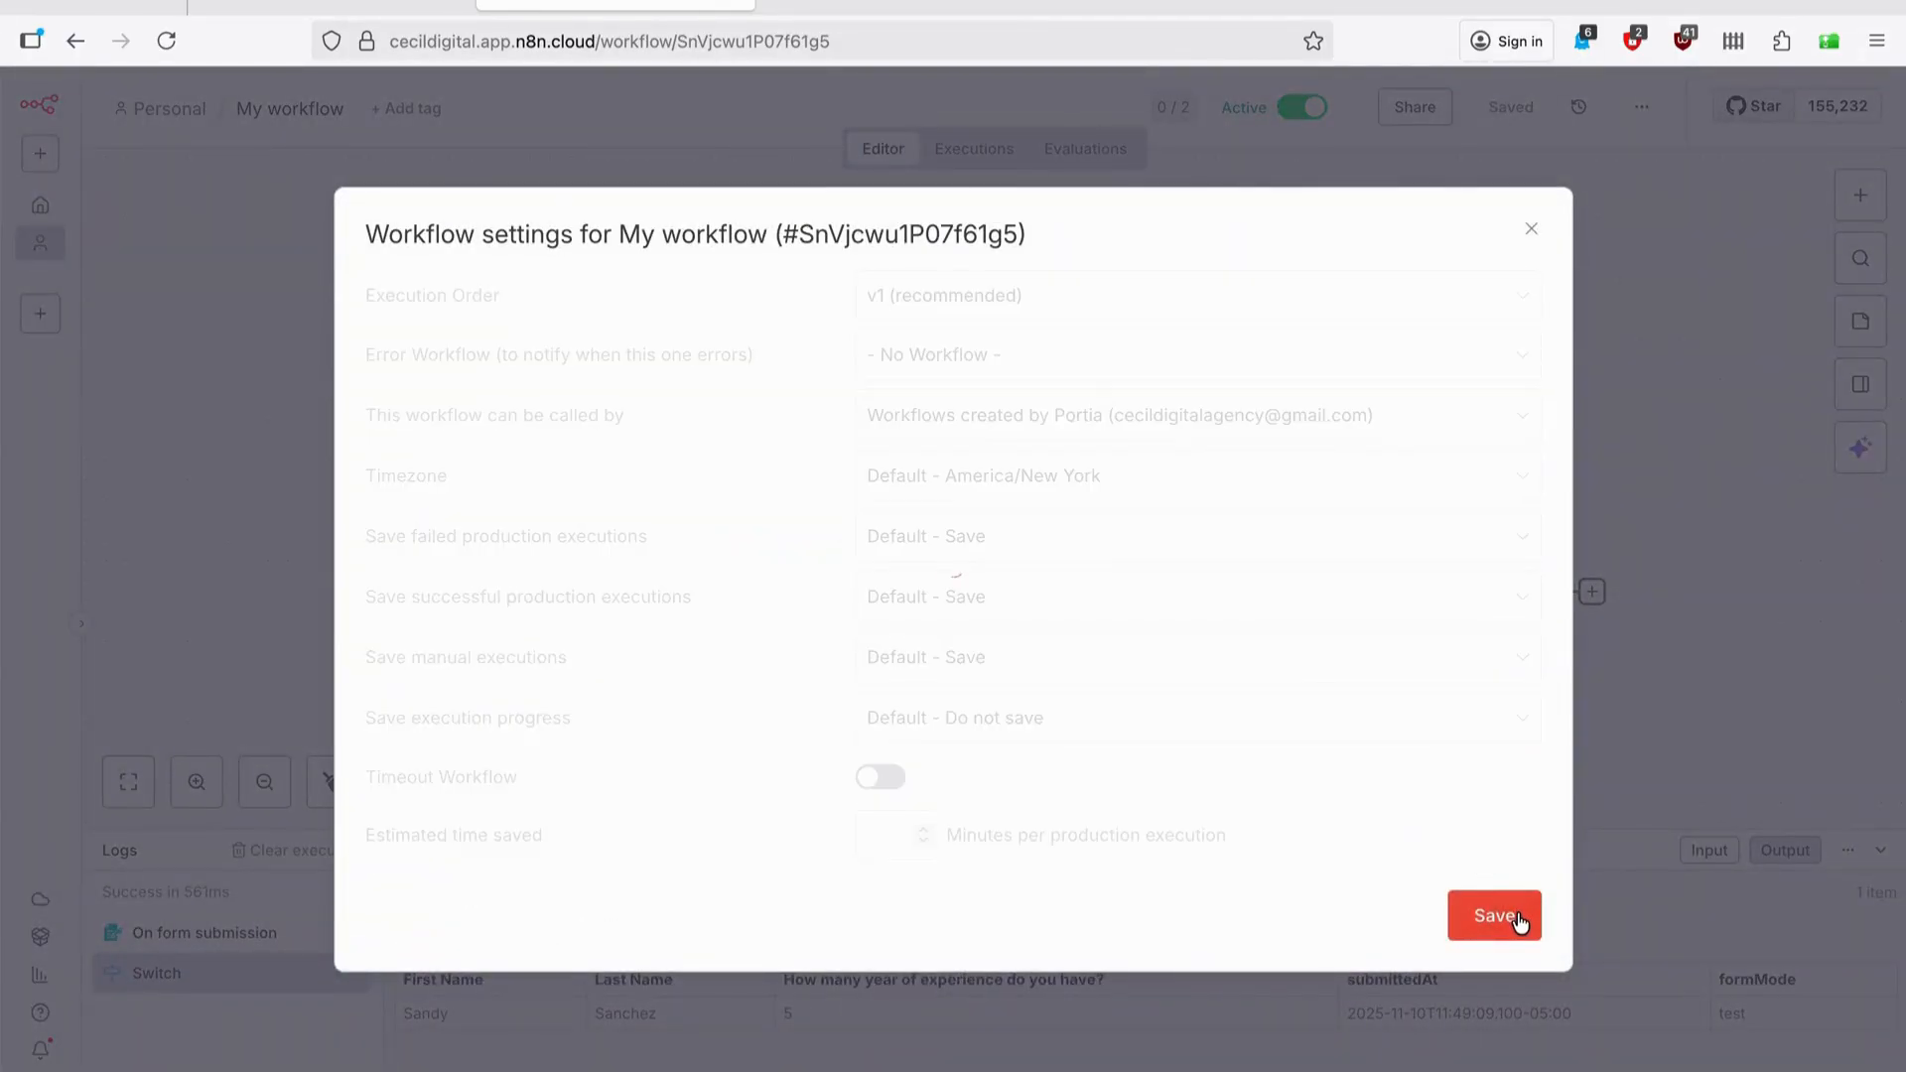
pyautogui.moveTo(878, 504)
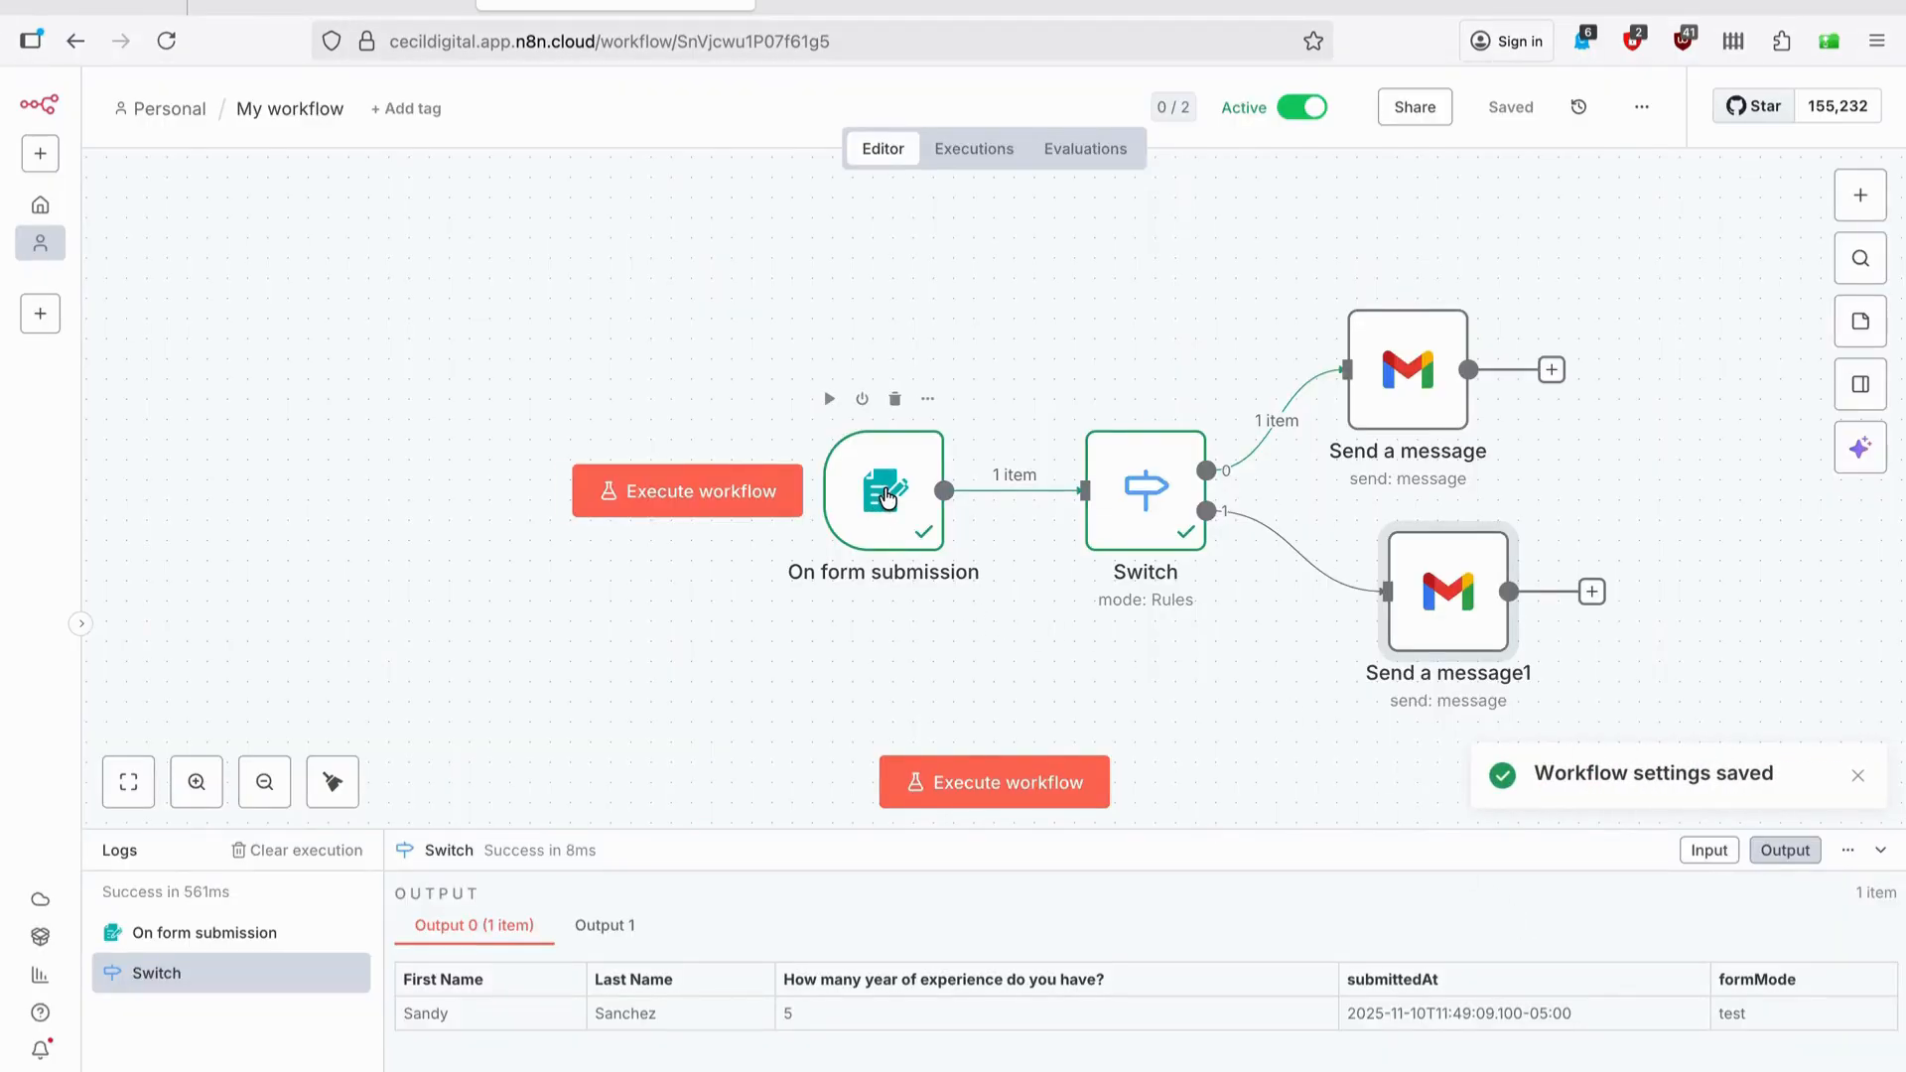
pyautogui.doubleClick(886, 496)
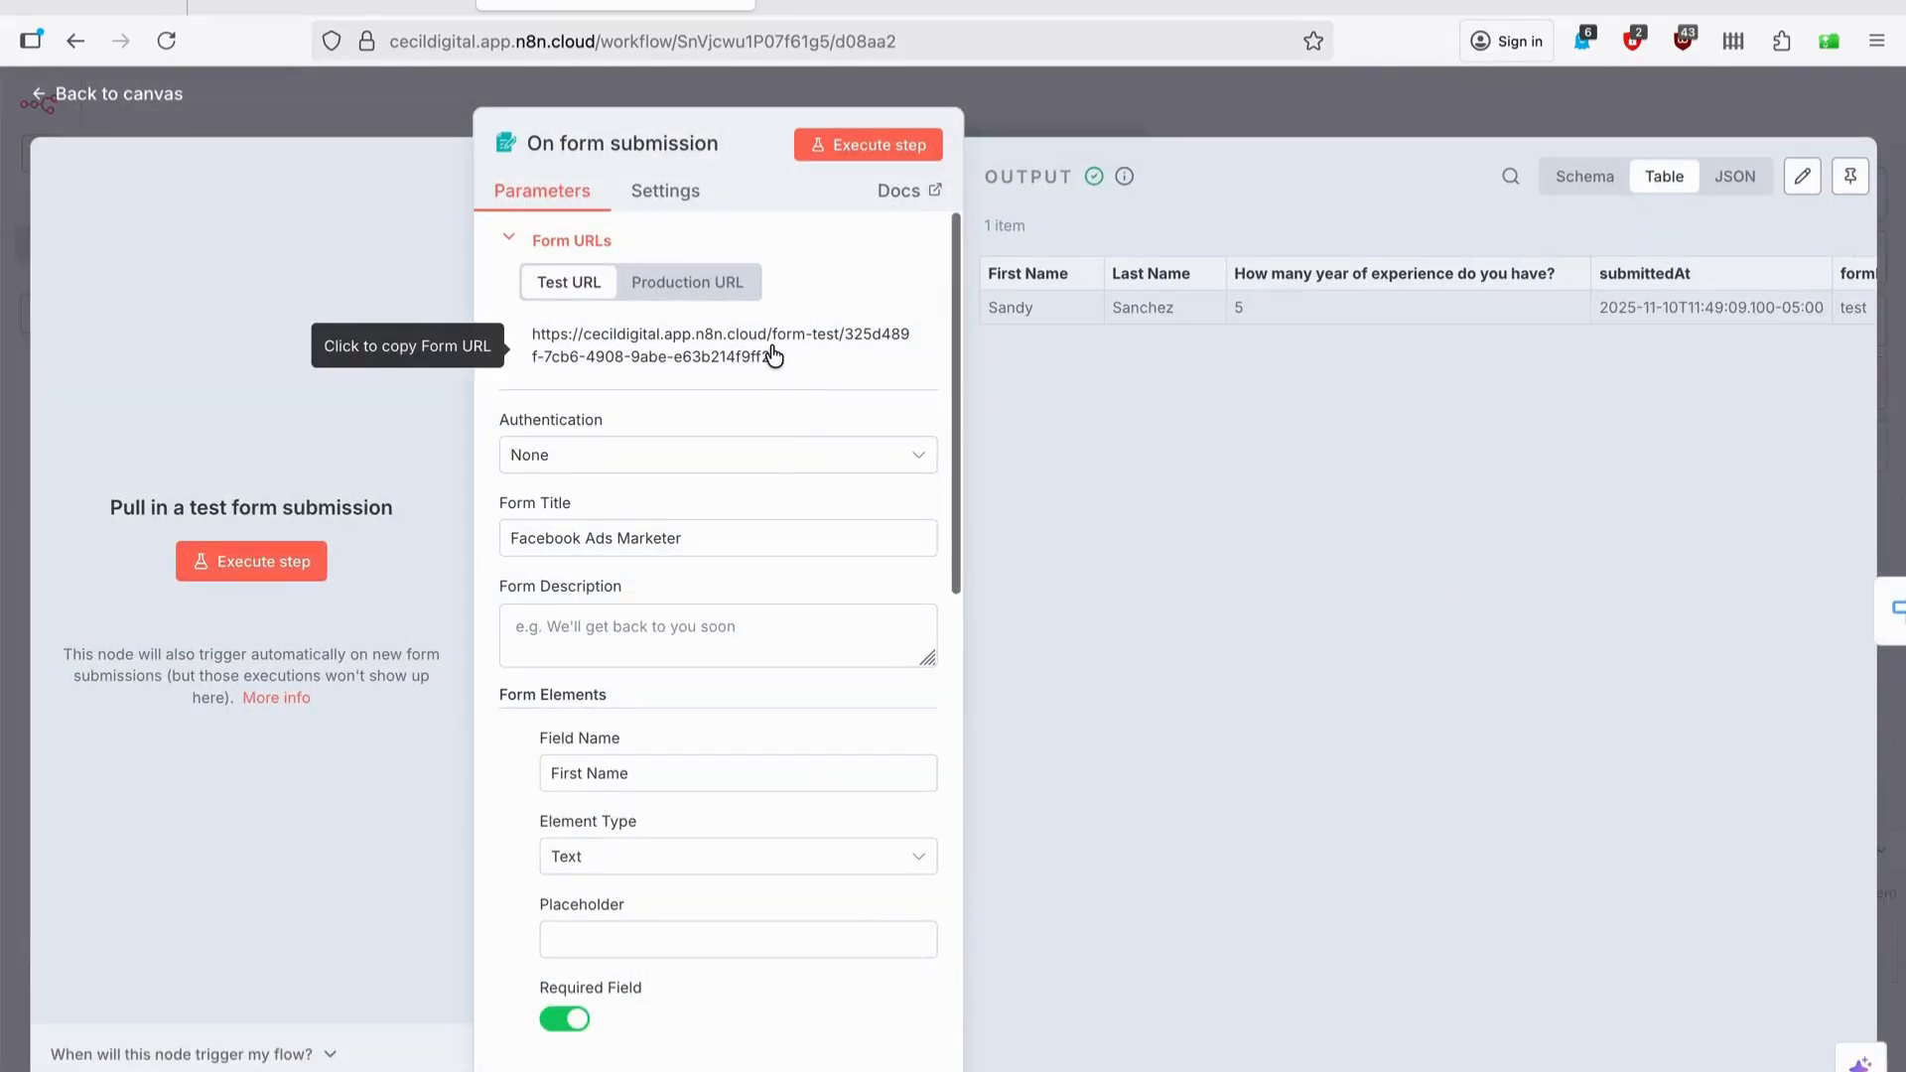
# Open the form's Production URL and enter the applicant's first and last name.
pyautogui.click(691, 290)
pyautogui.click(666, 361)
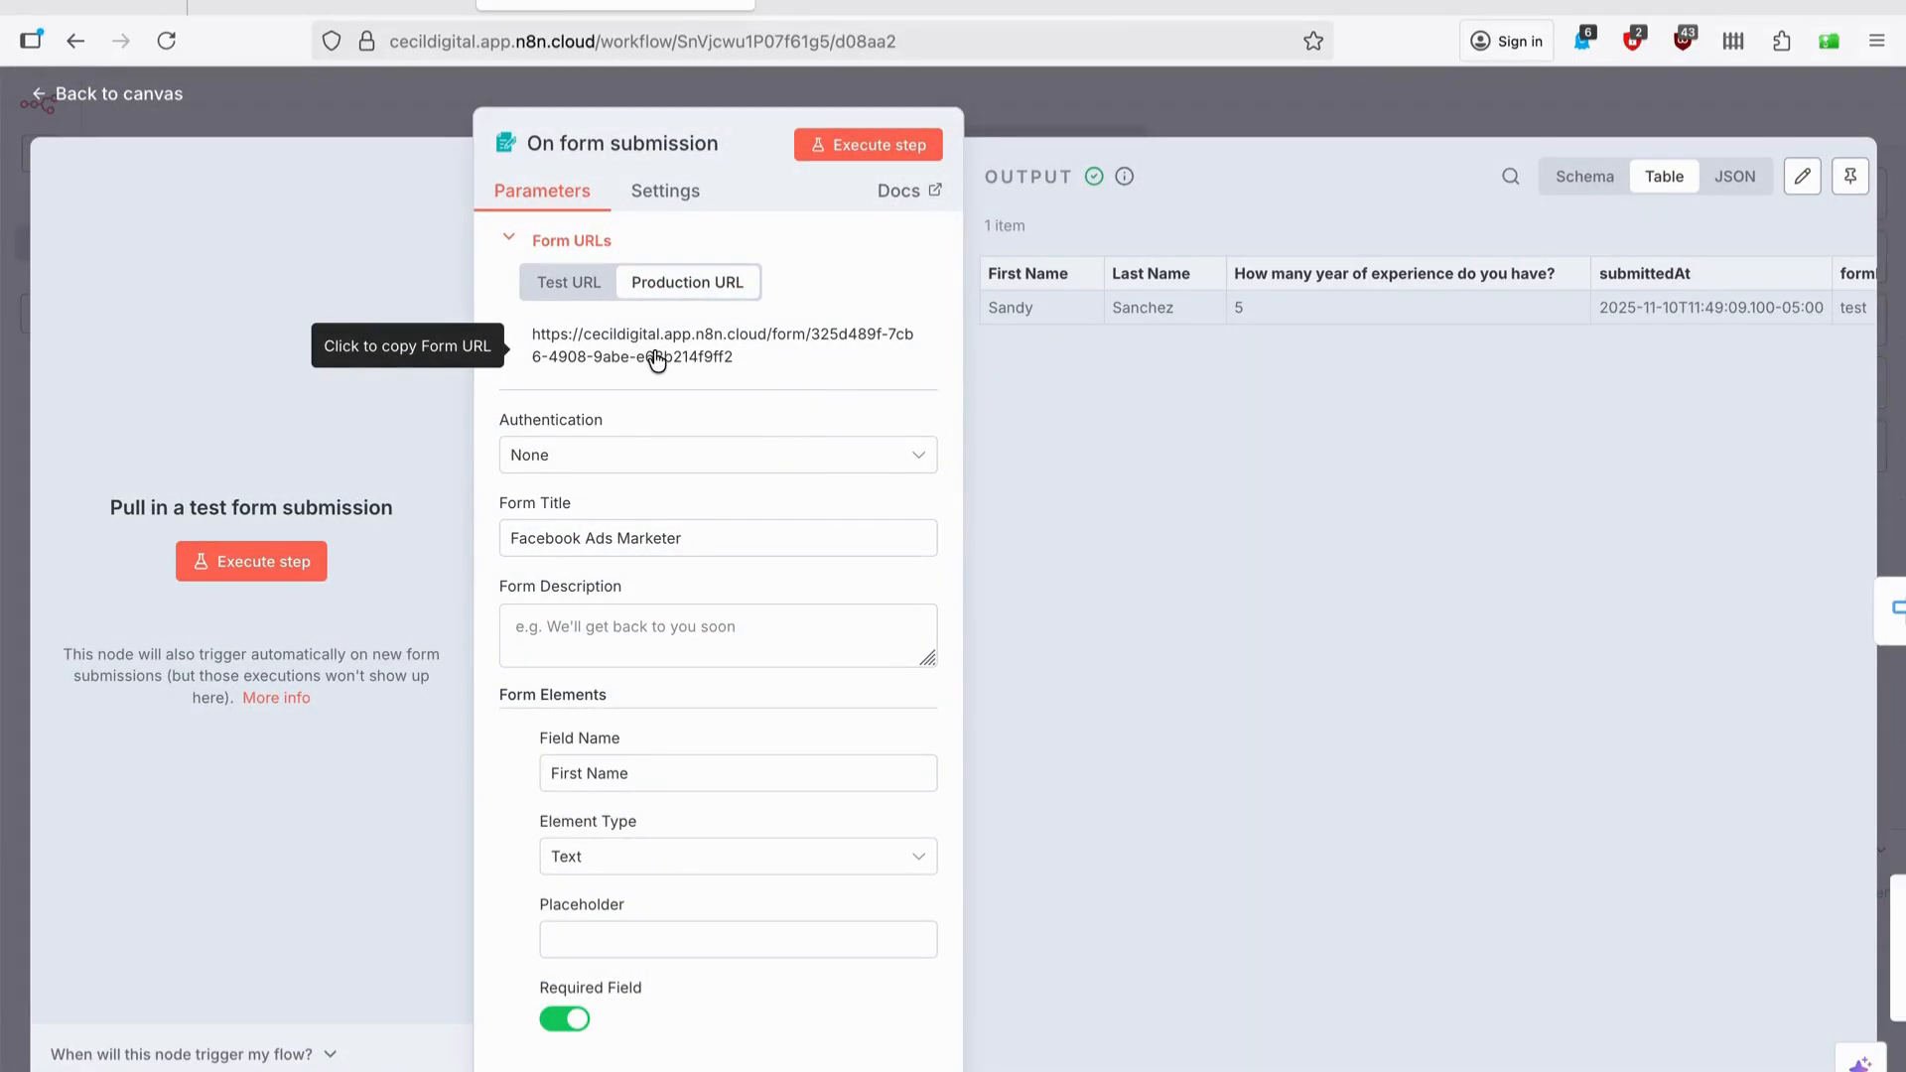
pyautogui.click(845, 271)
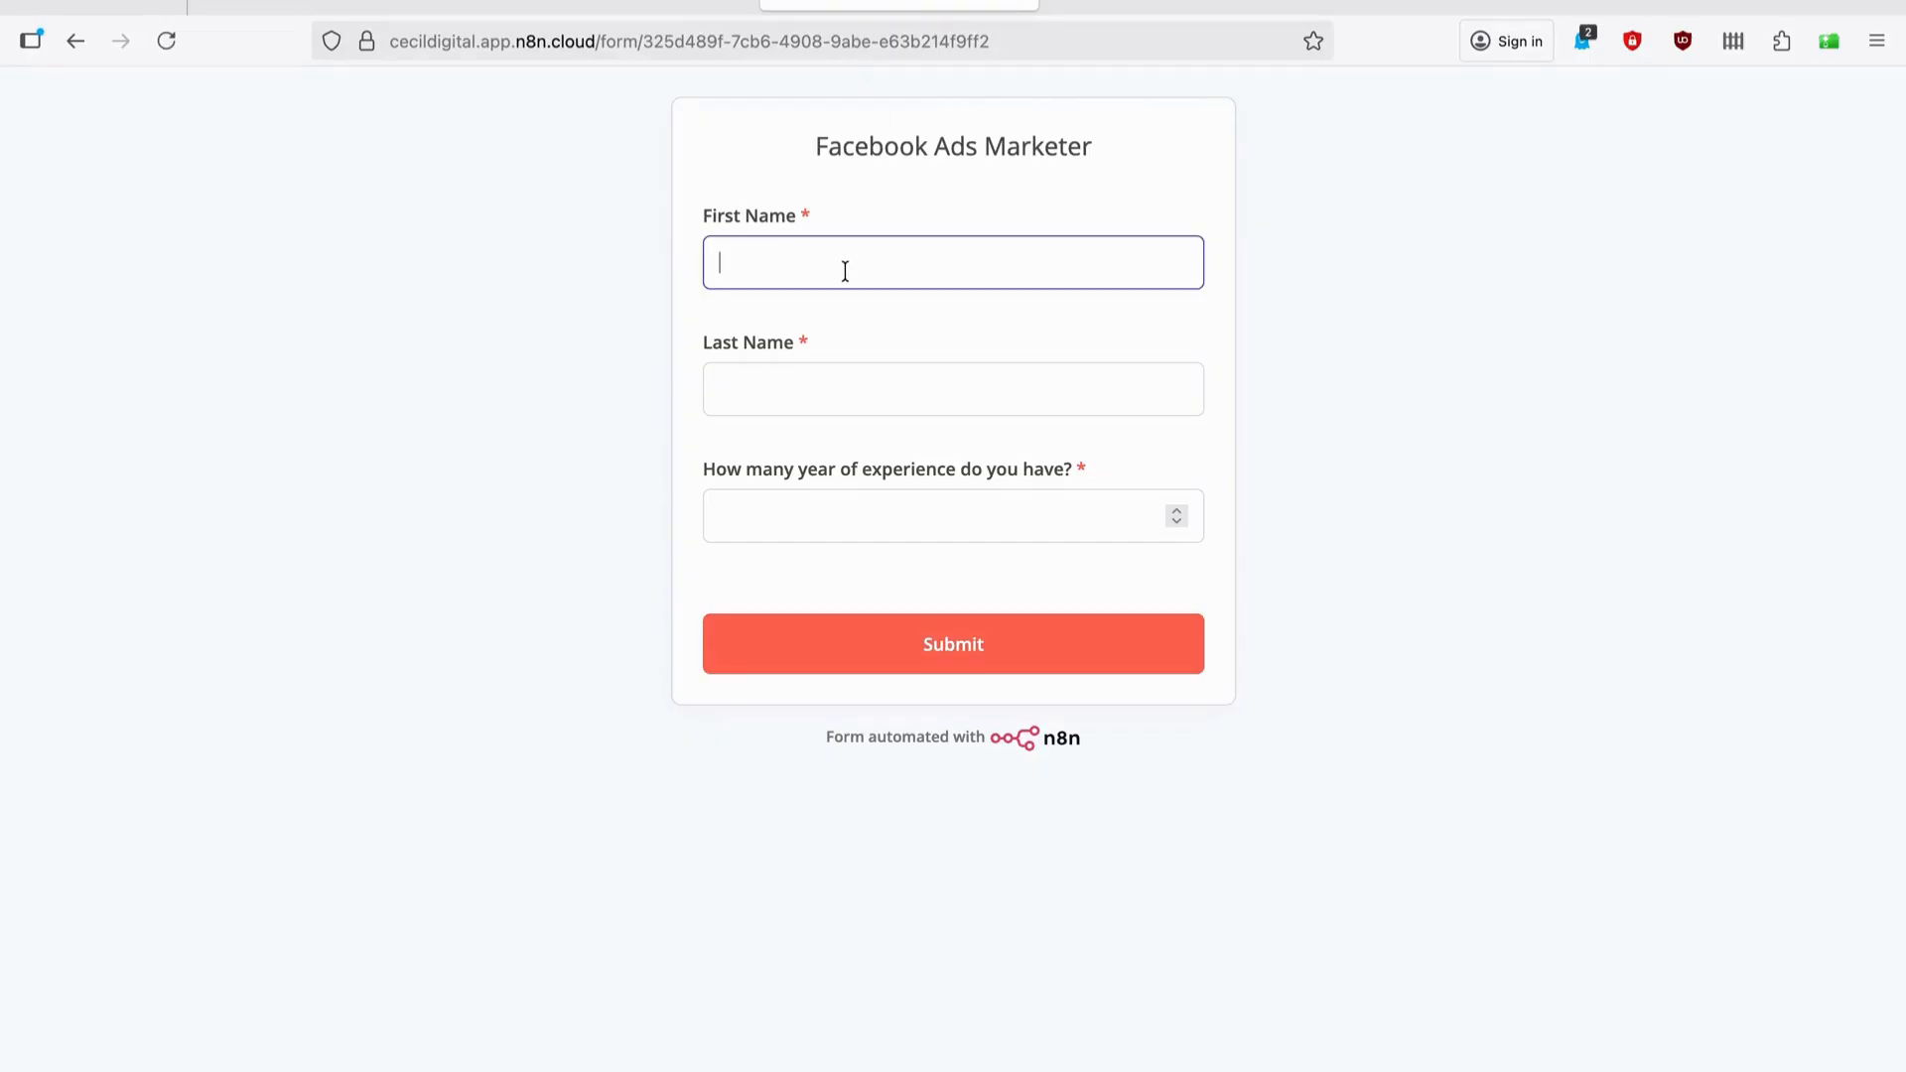
pyautogui.click(834, 382)
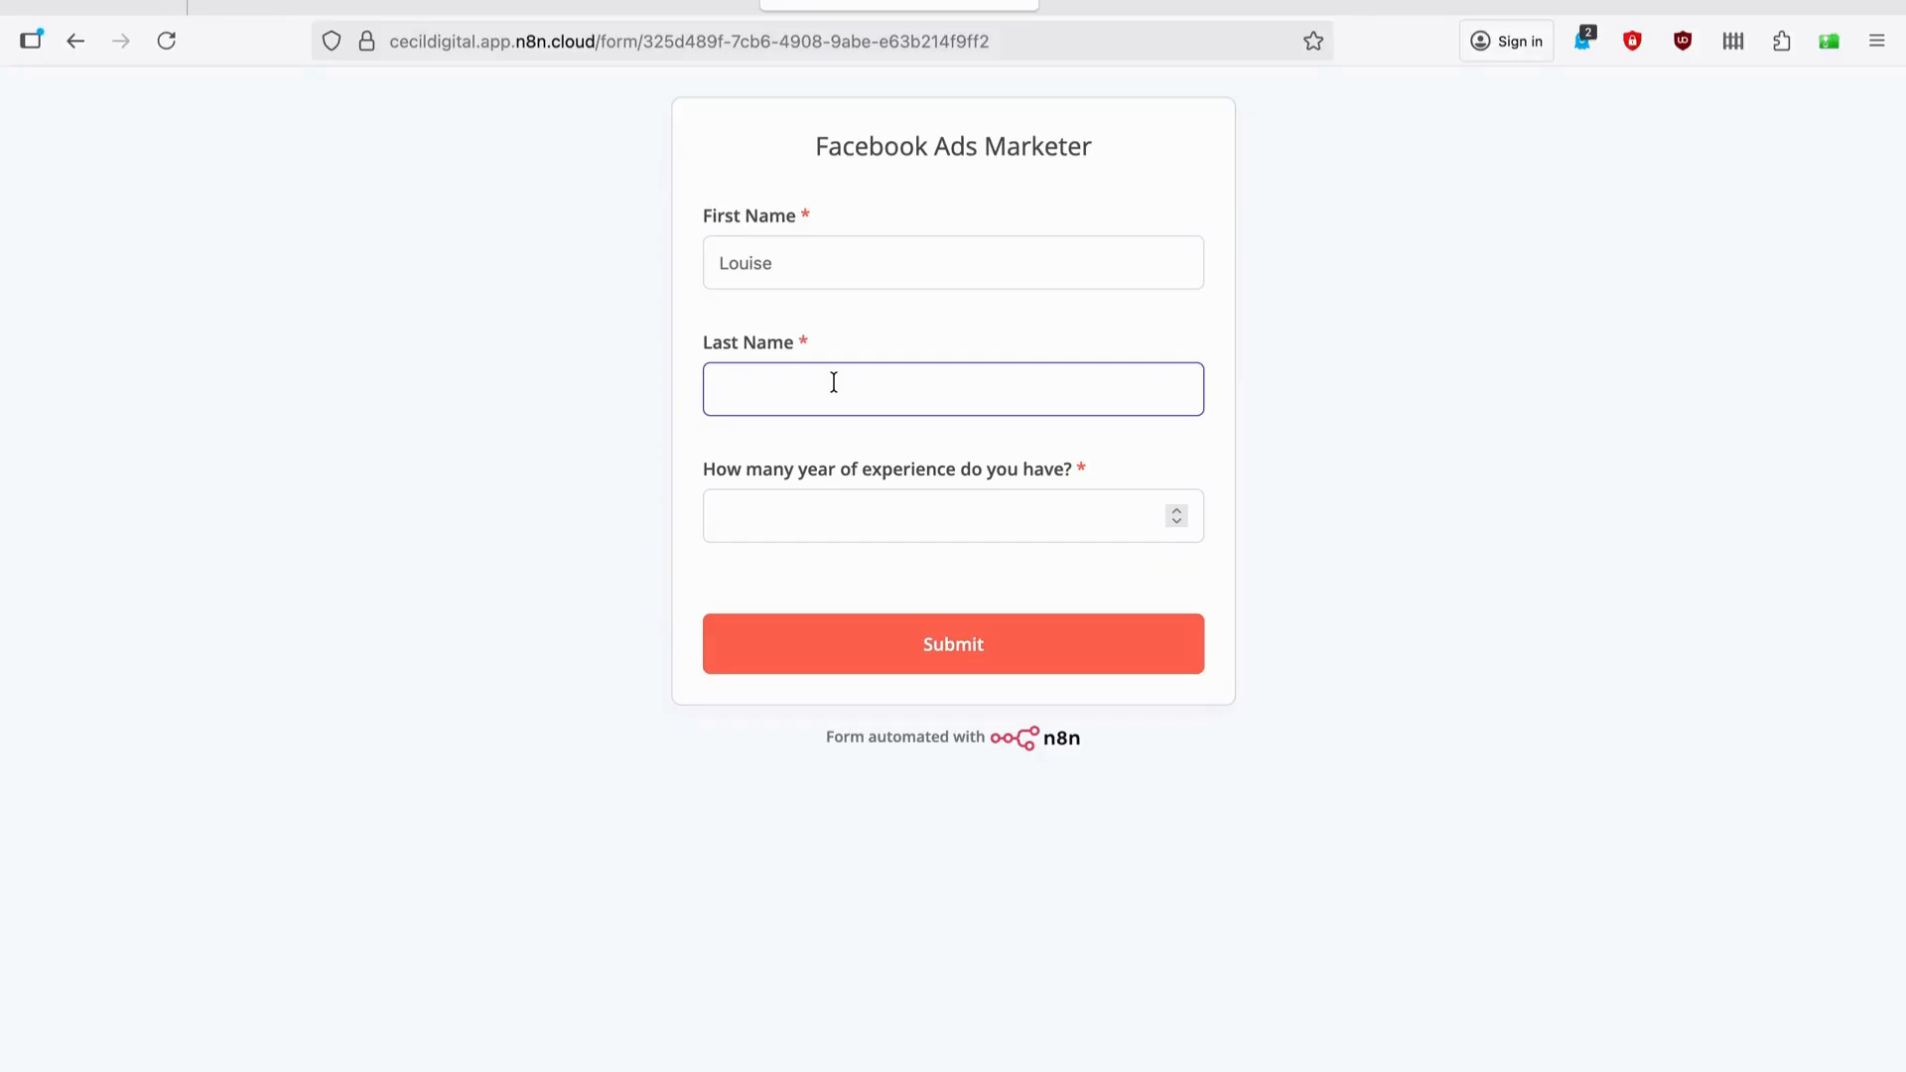
# Submit the application with 2 years of experience and check Proton Mail for the email.
pyautogui.click(805, 524)
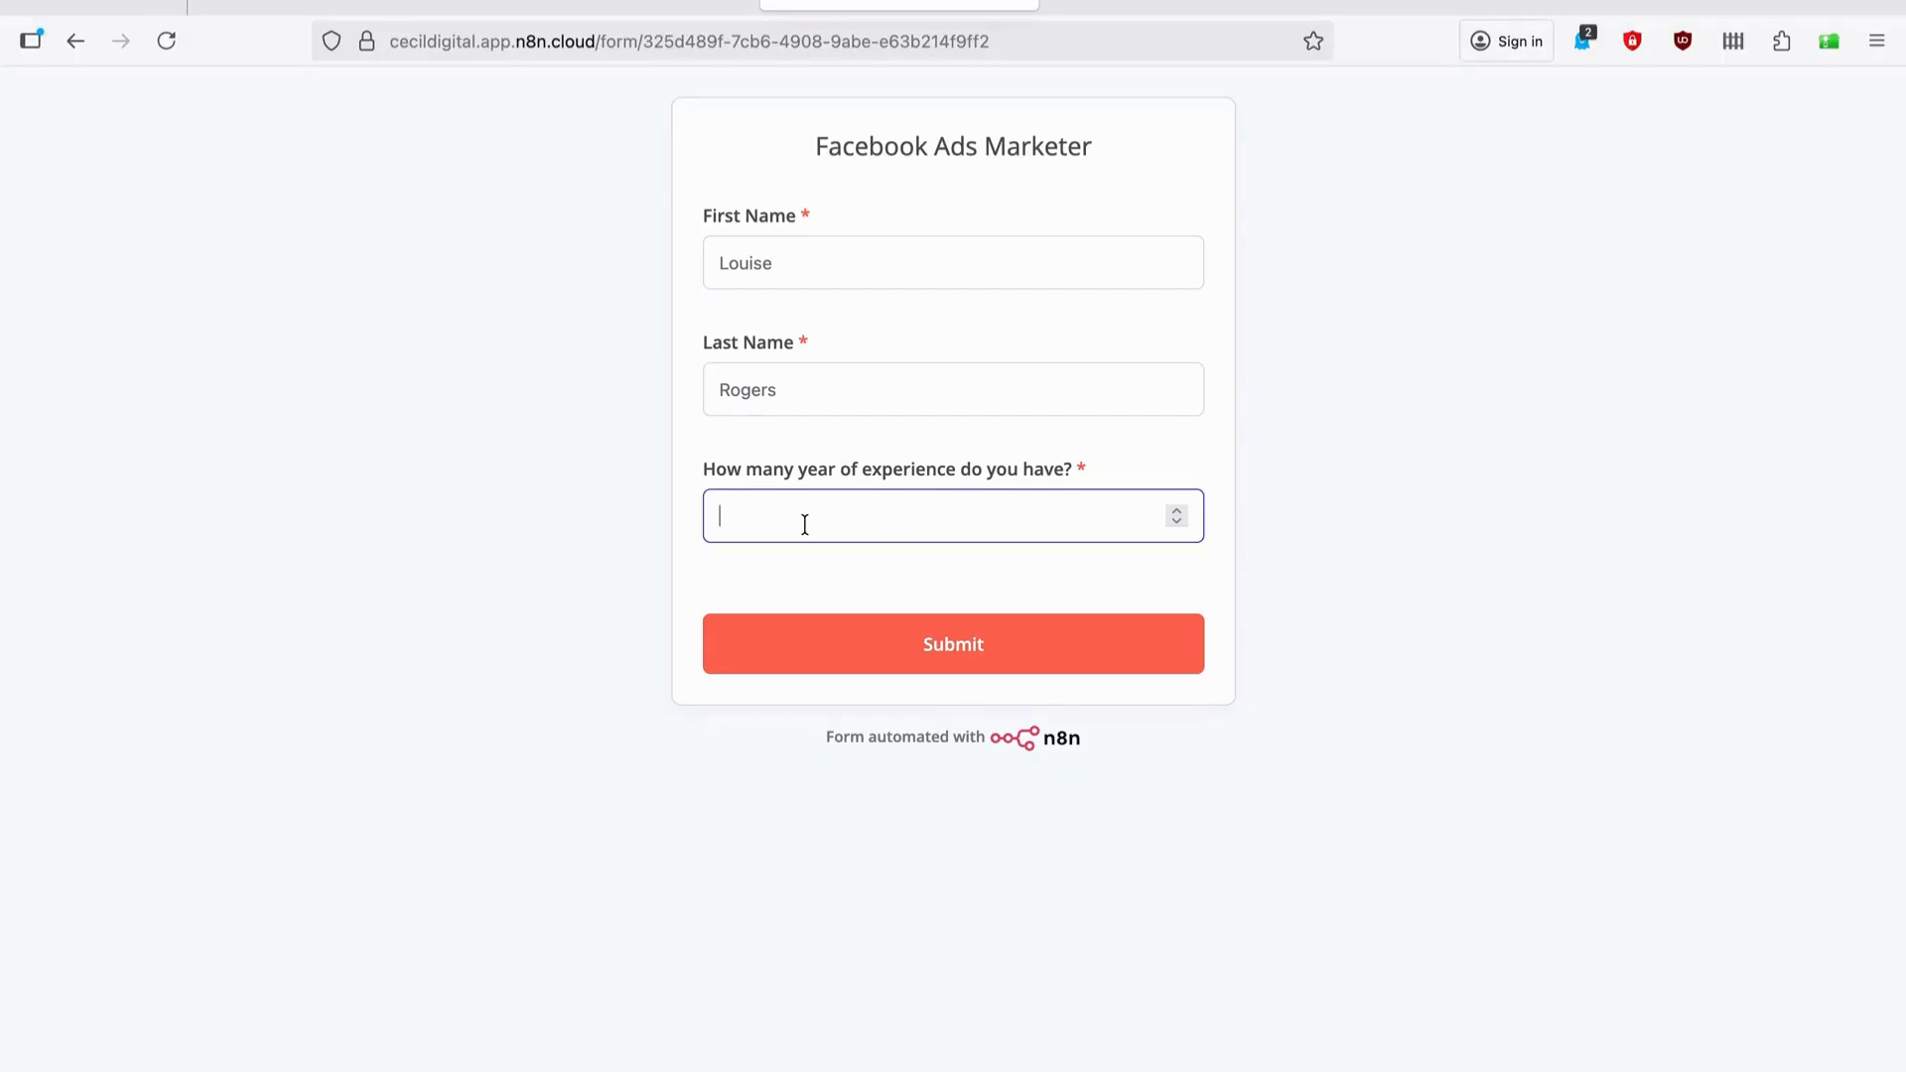
pyautogui.write('2')
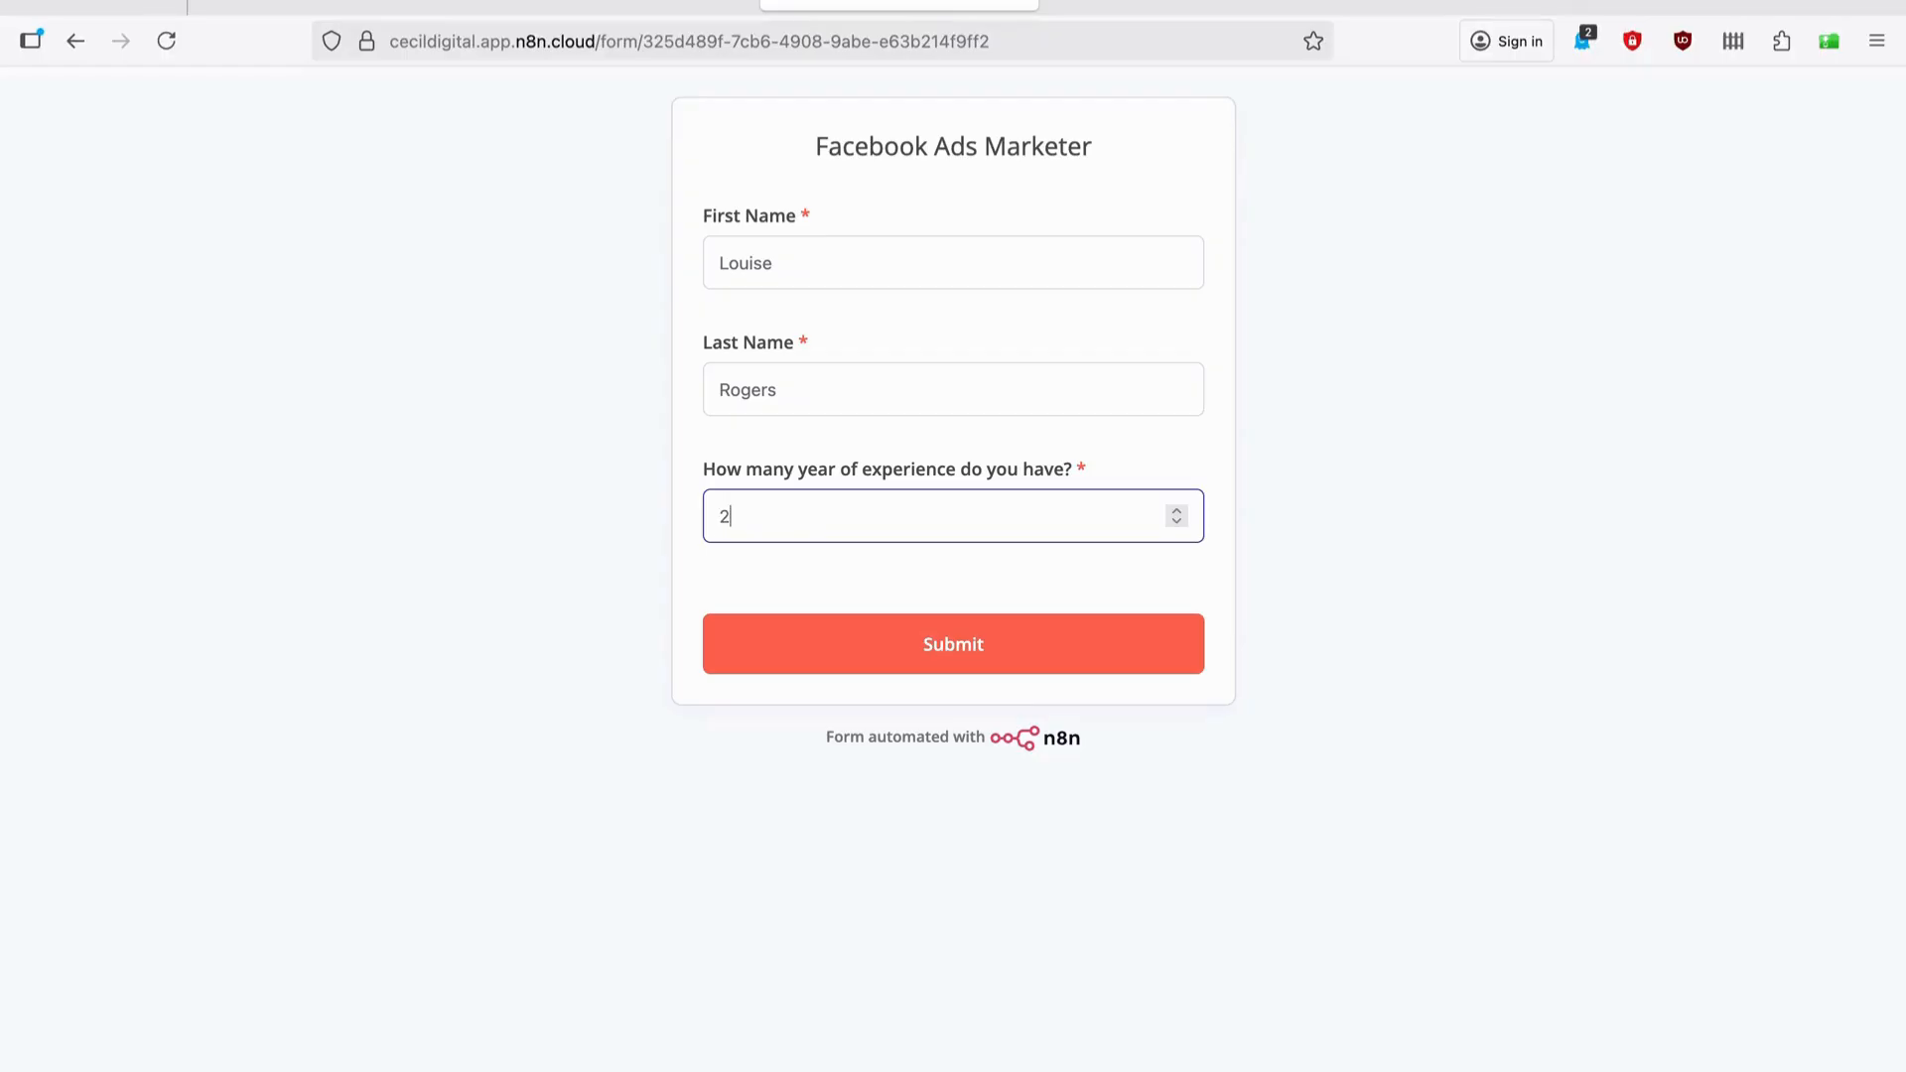
pyautogui.click(924, 659)
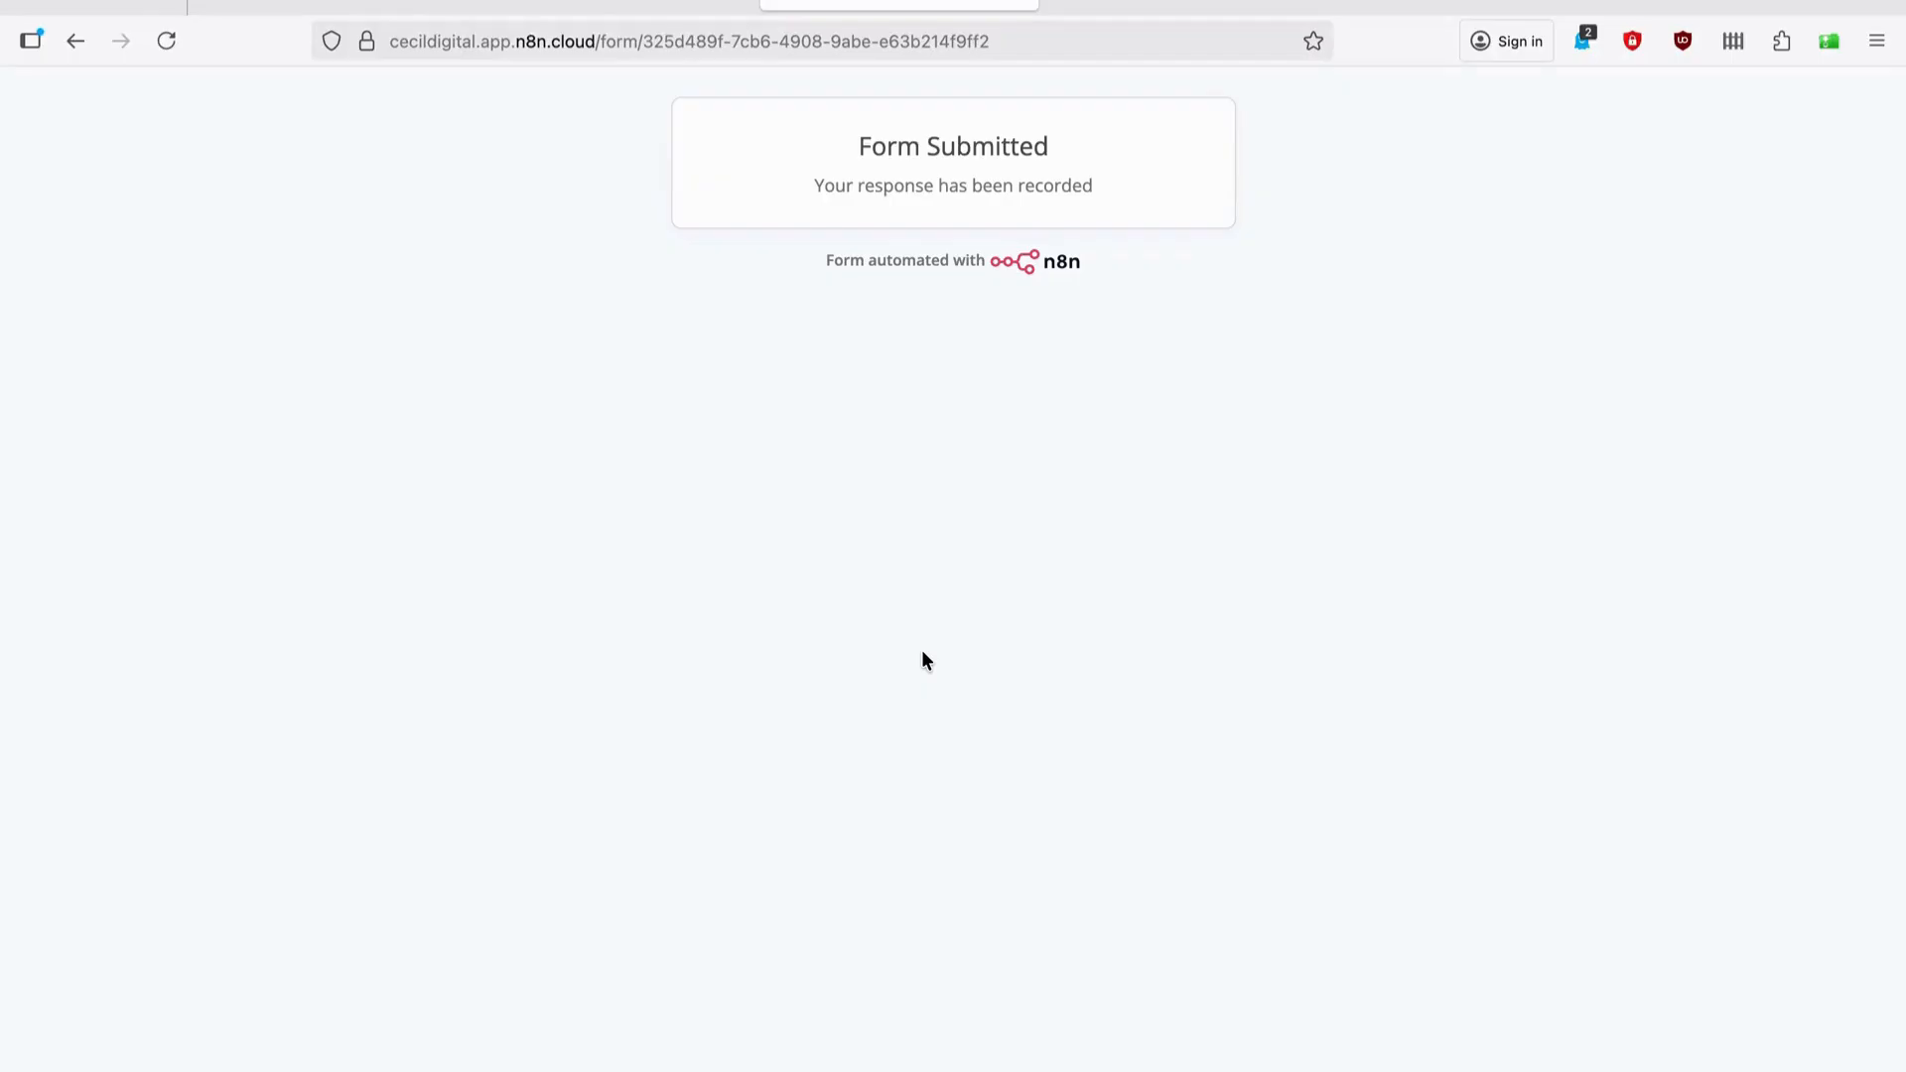
pyautogui.click(1073, 6)
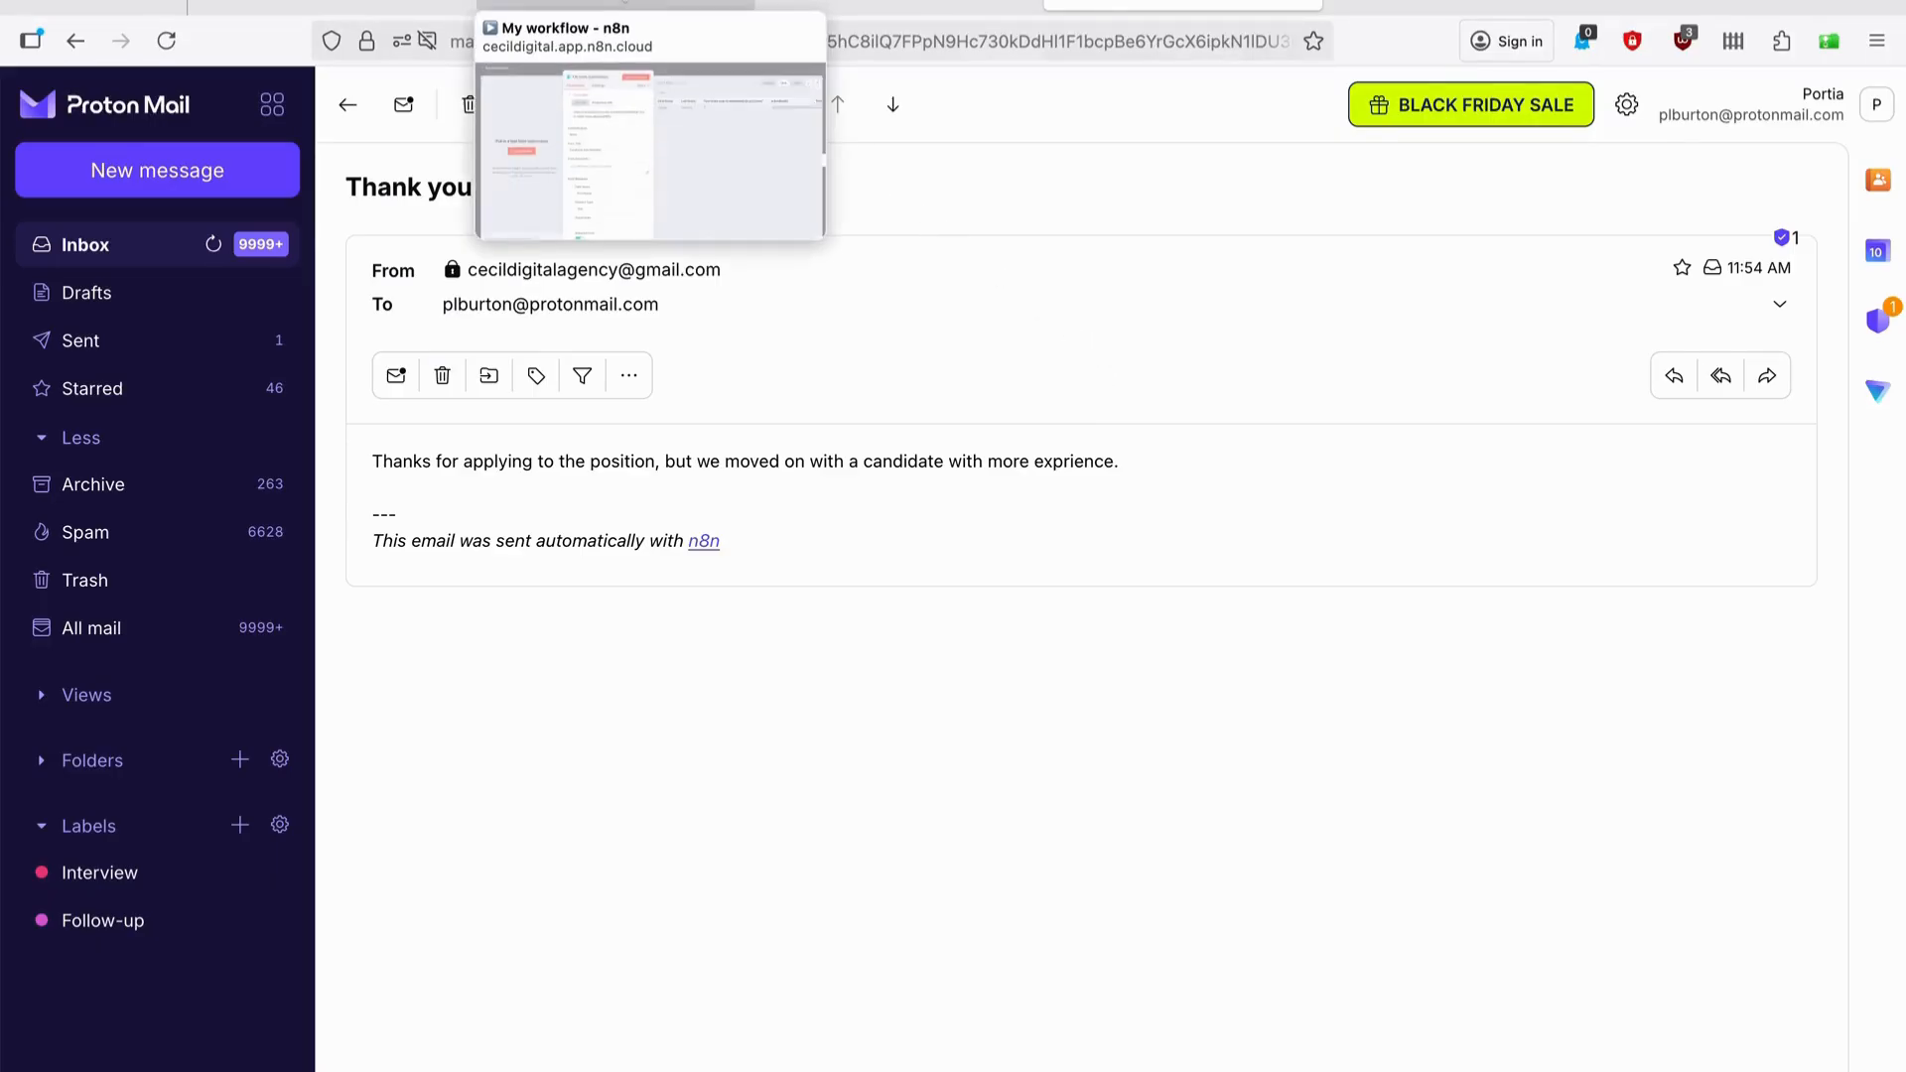
# Return from Proton Mail to the n8n workflow canvas.
pyautogui.click(616, 5)
pyautogui.click(1130, 96)
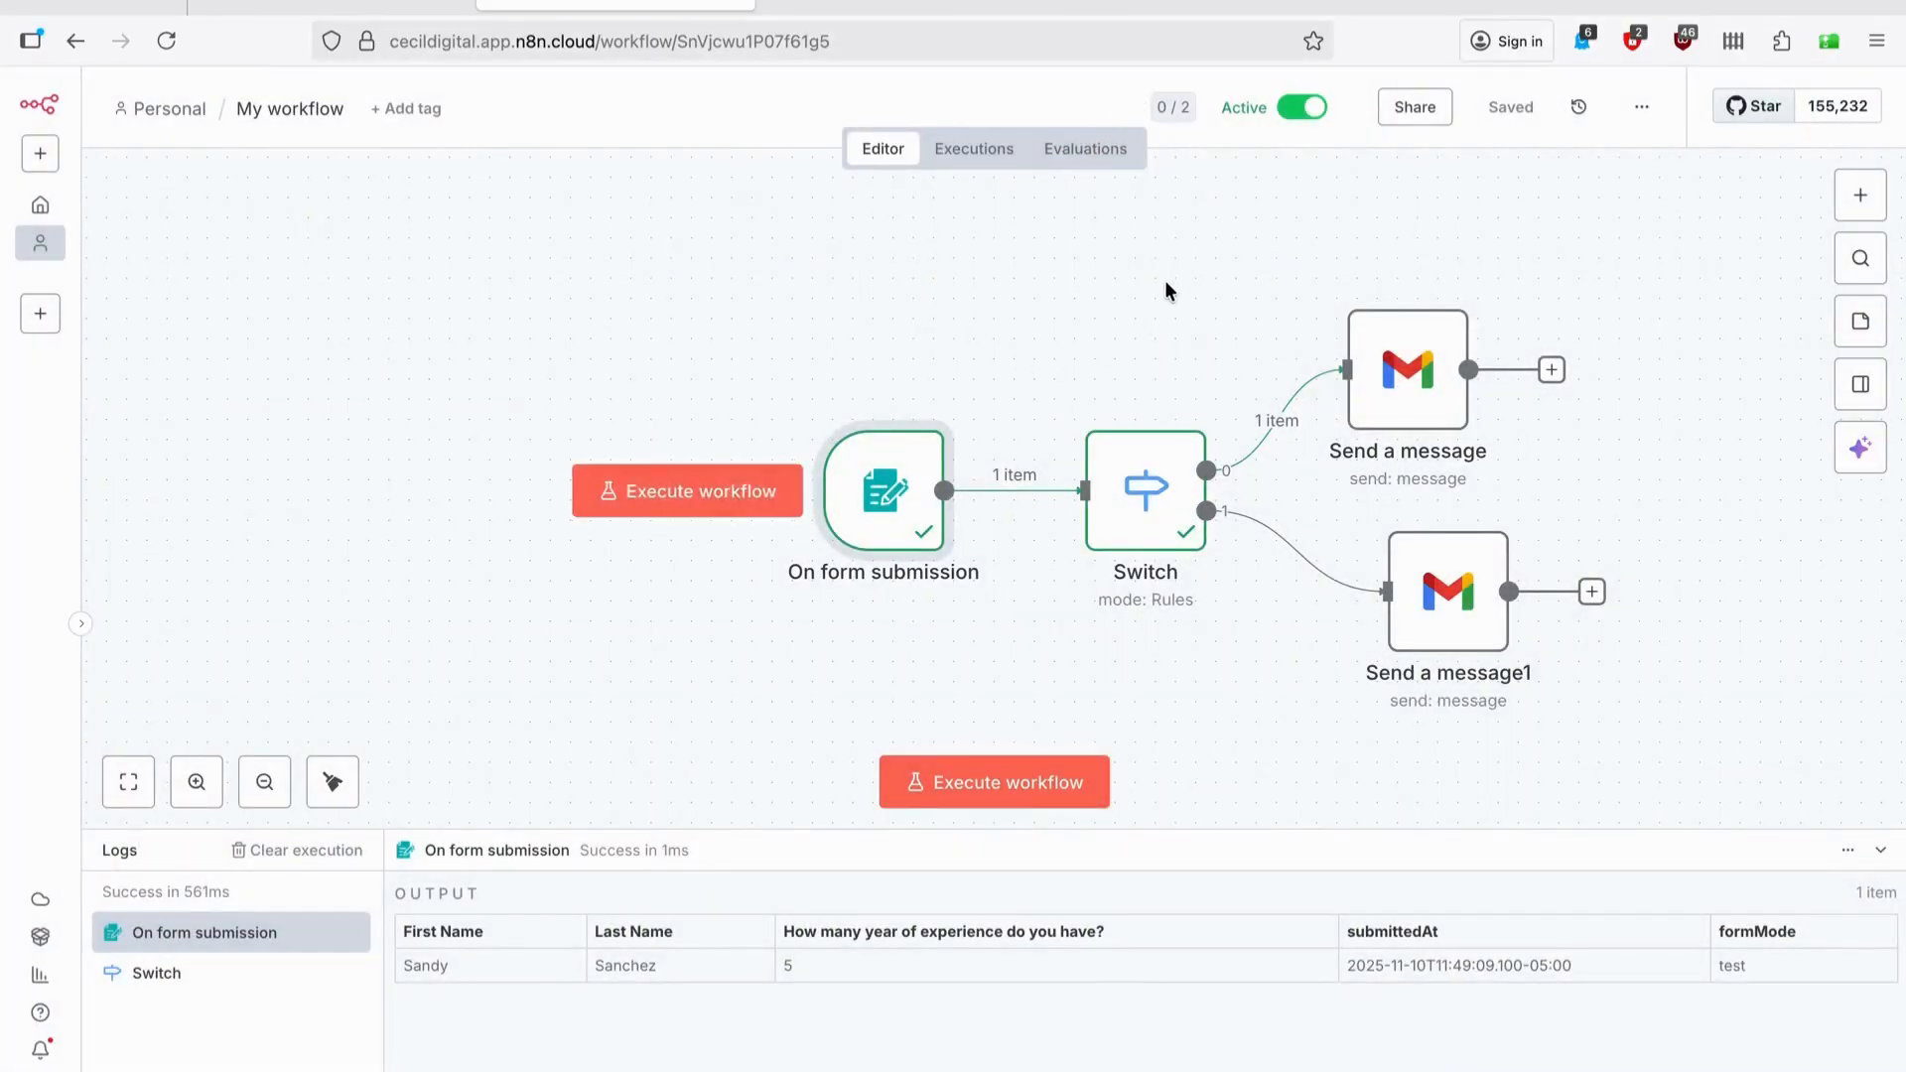